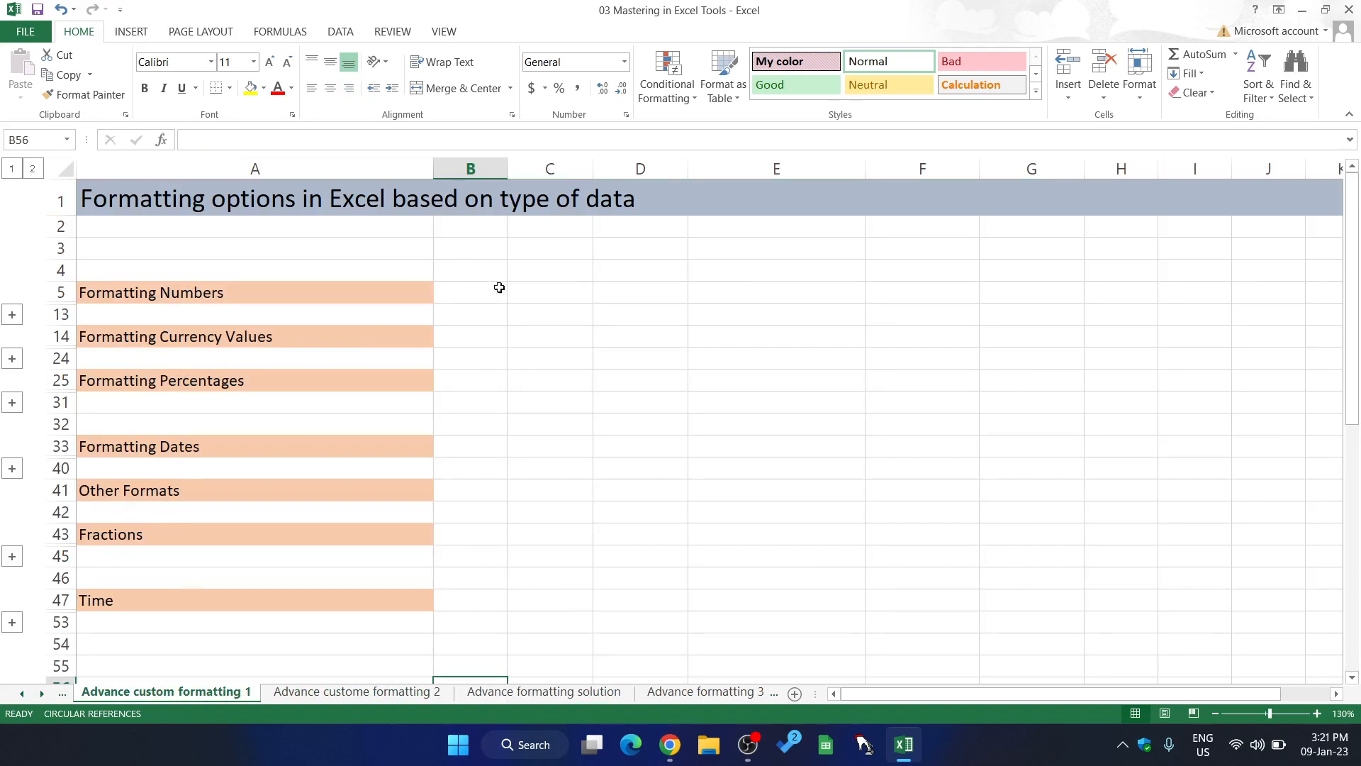
Expand the grouped rows under Formatting Numbers and Formatting Currency Values
left_click(12, 314)
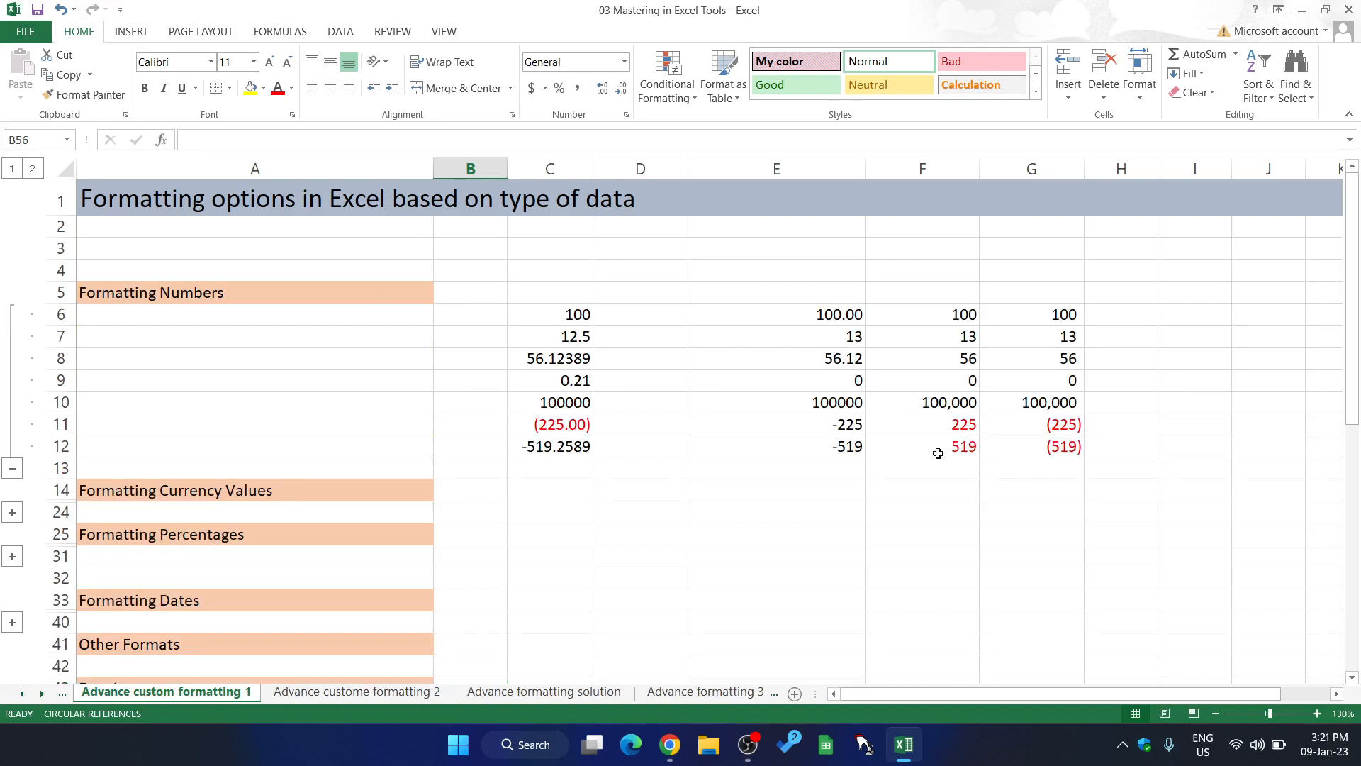
left_click(12, 512)
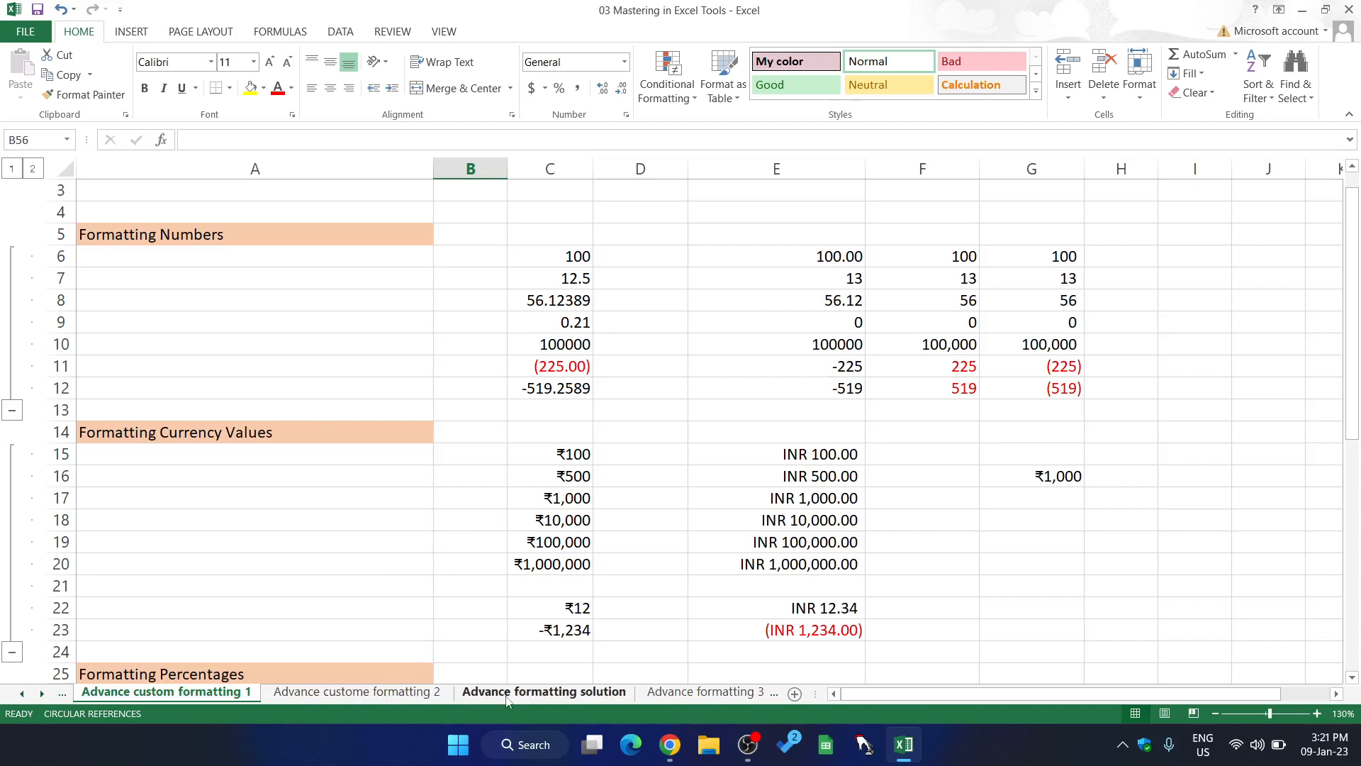
On the Advance custome formatting 2 sheet, examine the custom formatting notes, the four data types and their semicolon-separated order in row 6
left_click(398, 694)
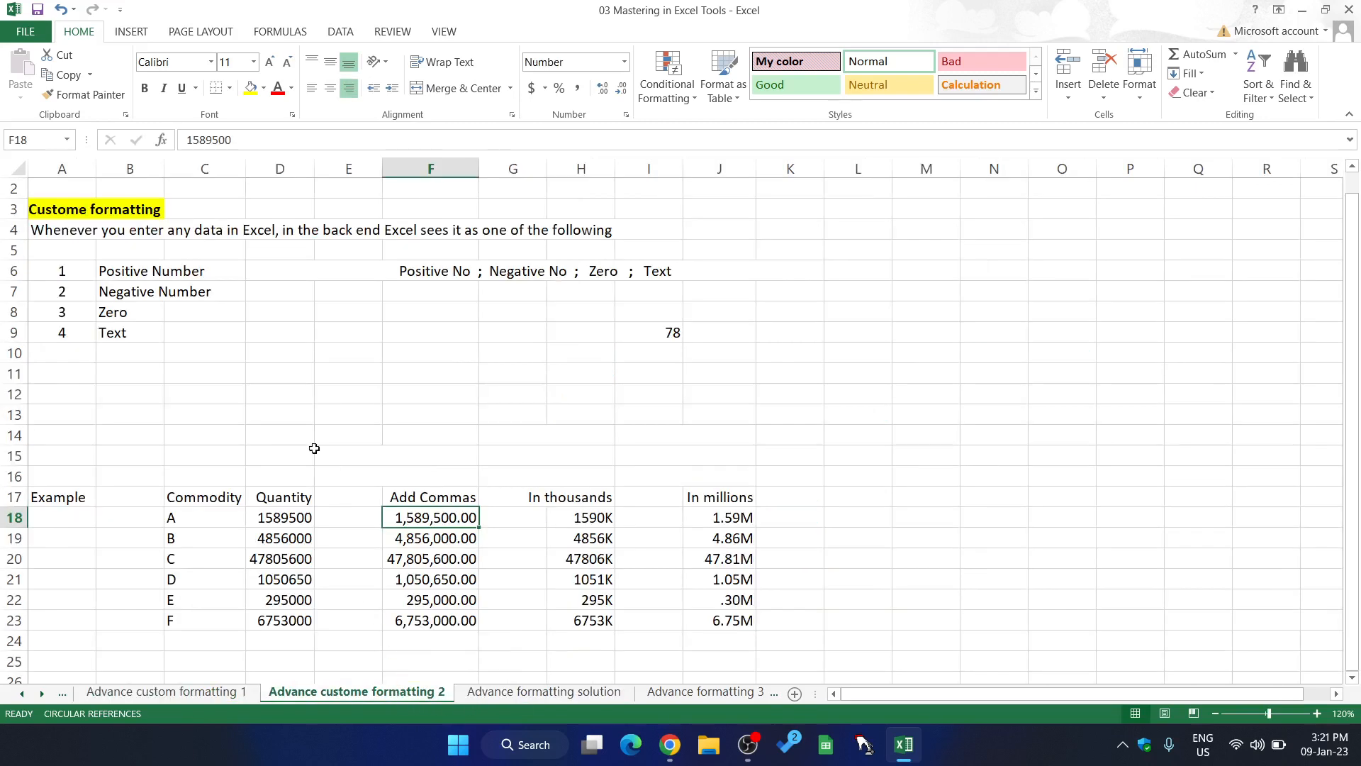
left_click(78, 217)
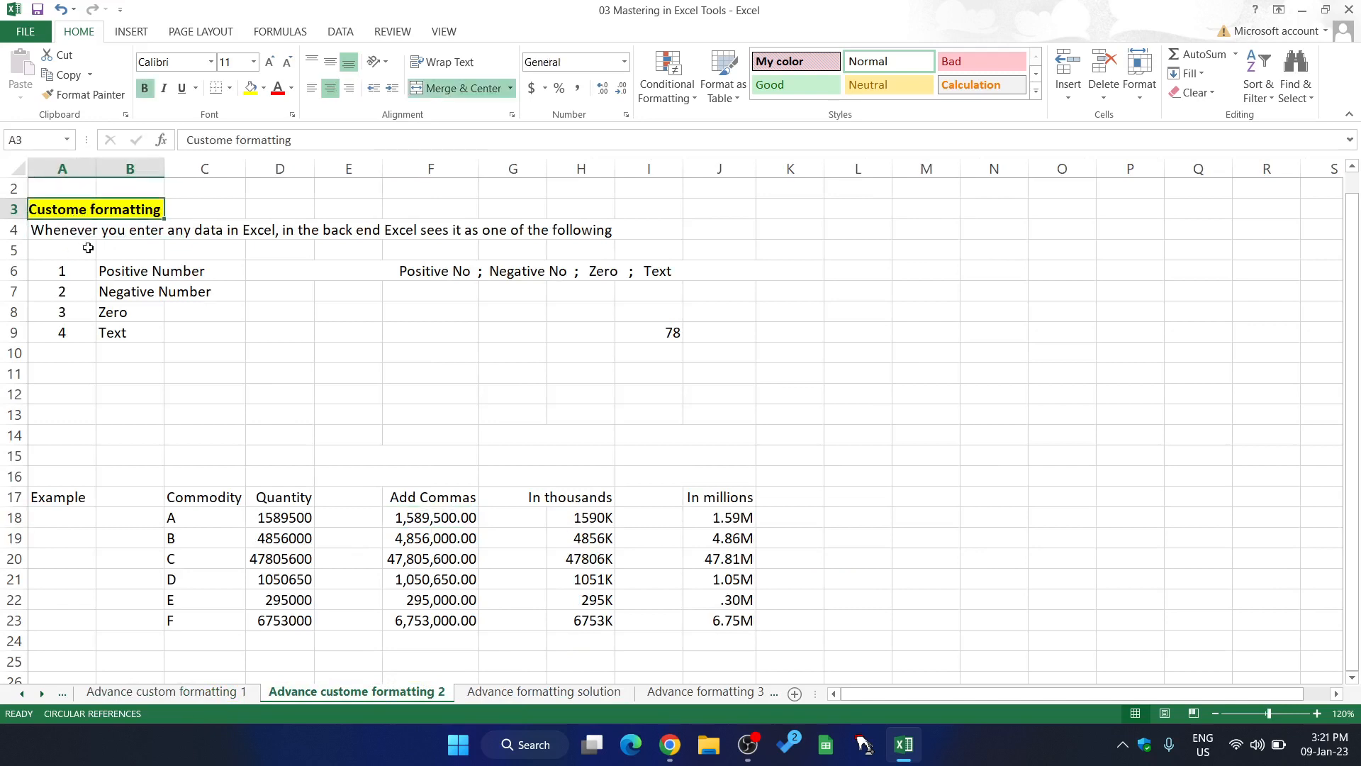
left_click(62, 237)
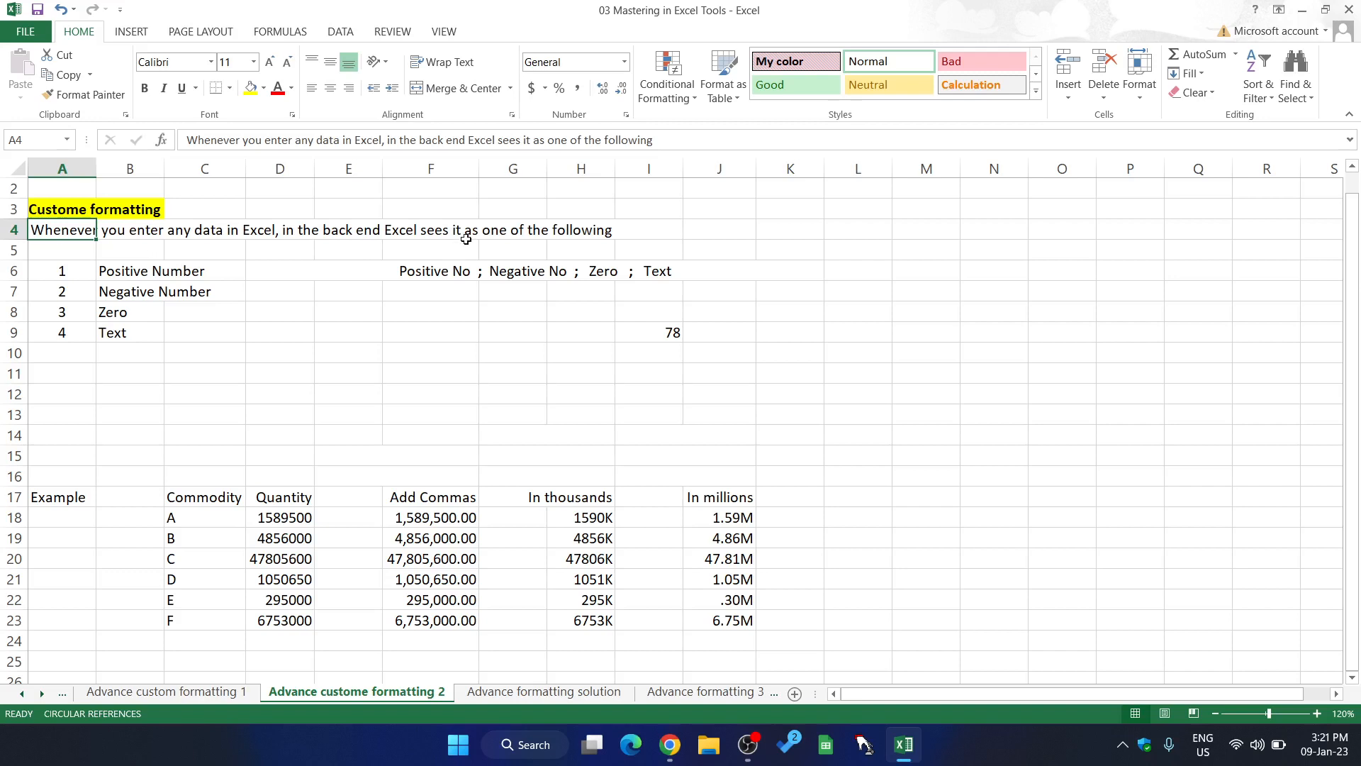
left_click(127, 272)
left_click(164, 395)
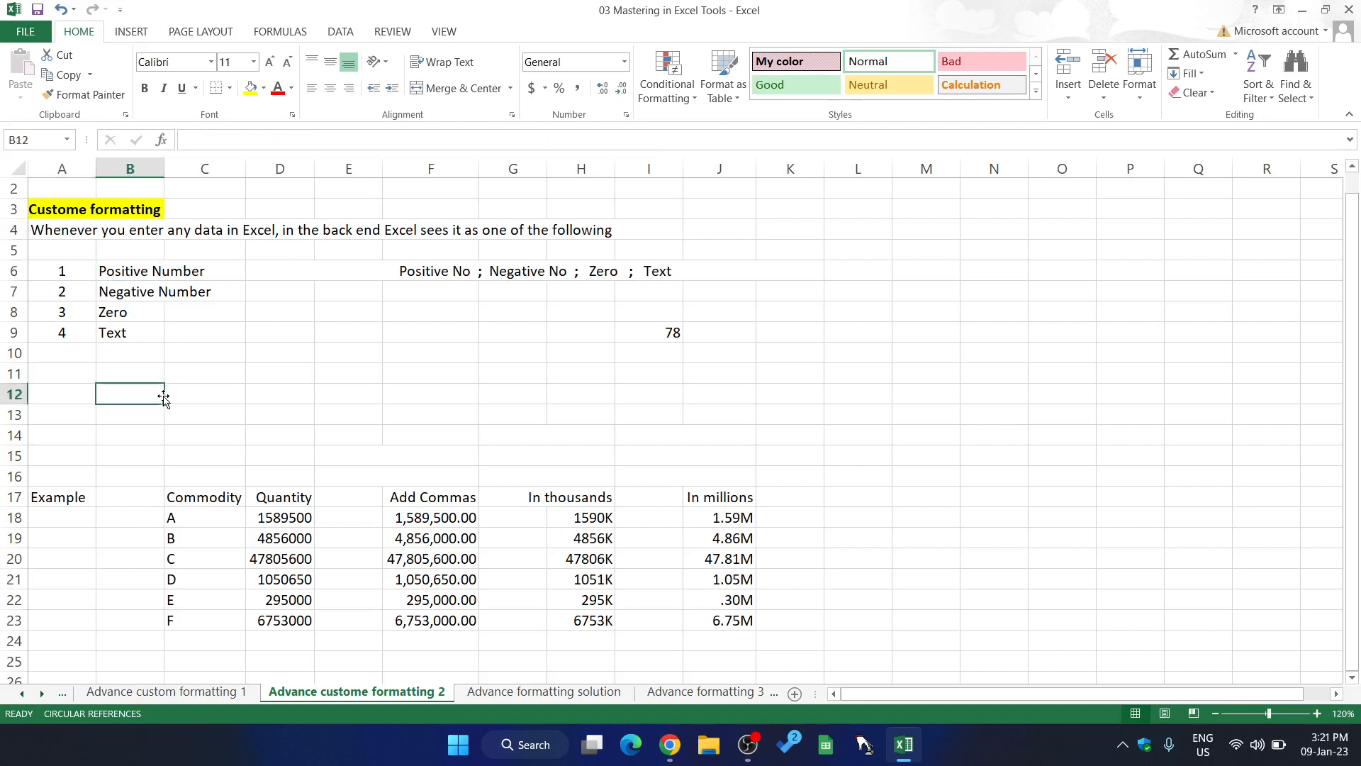
left_click(111, 275)
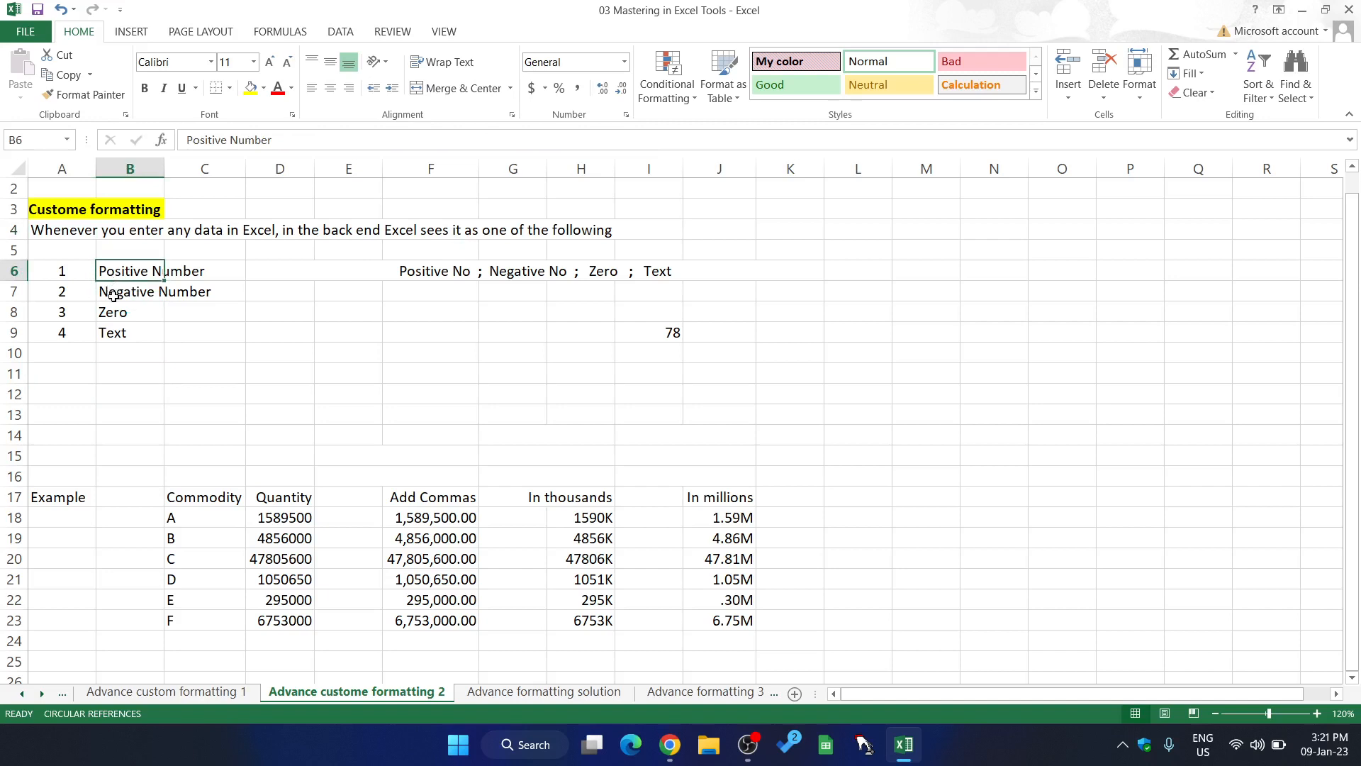
left_click(113, 296)
left_click(121, 320)
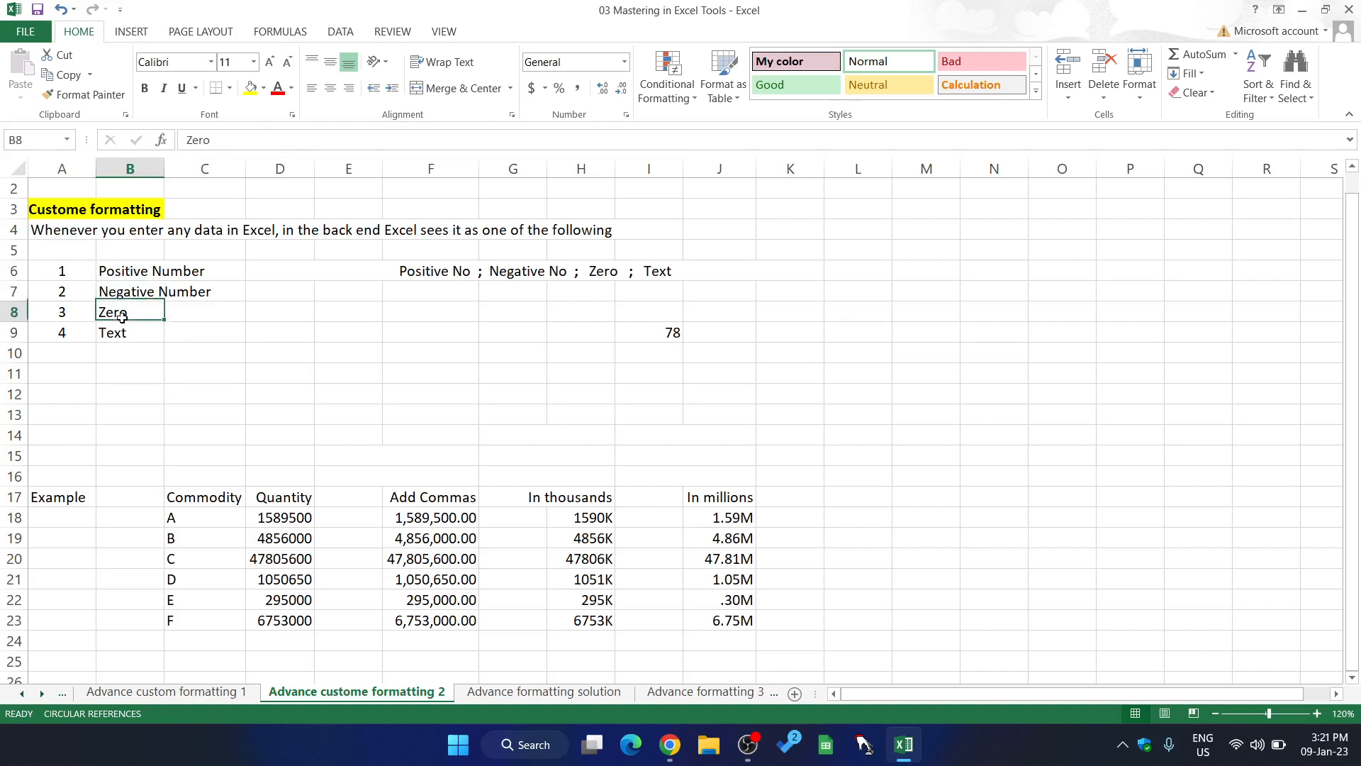
left_click(122, 333)
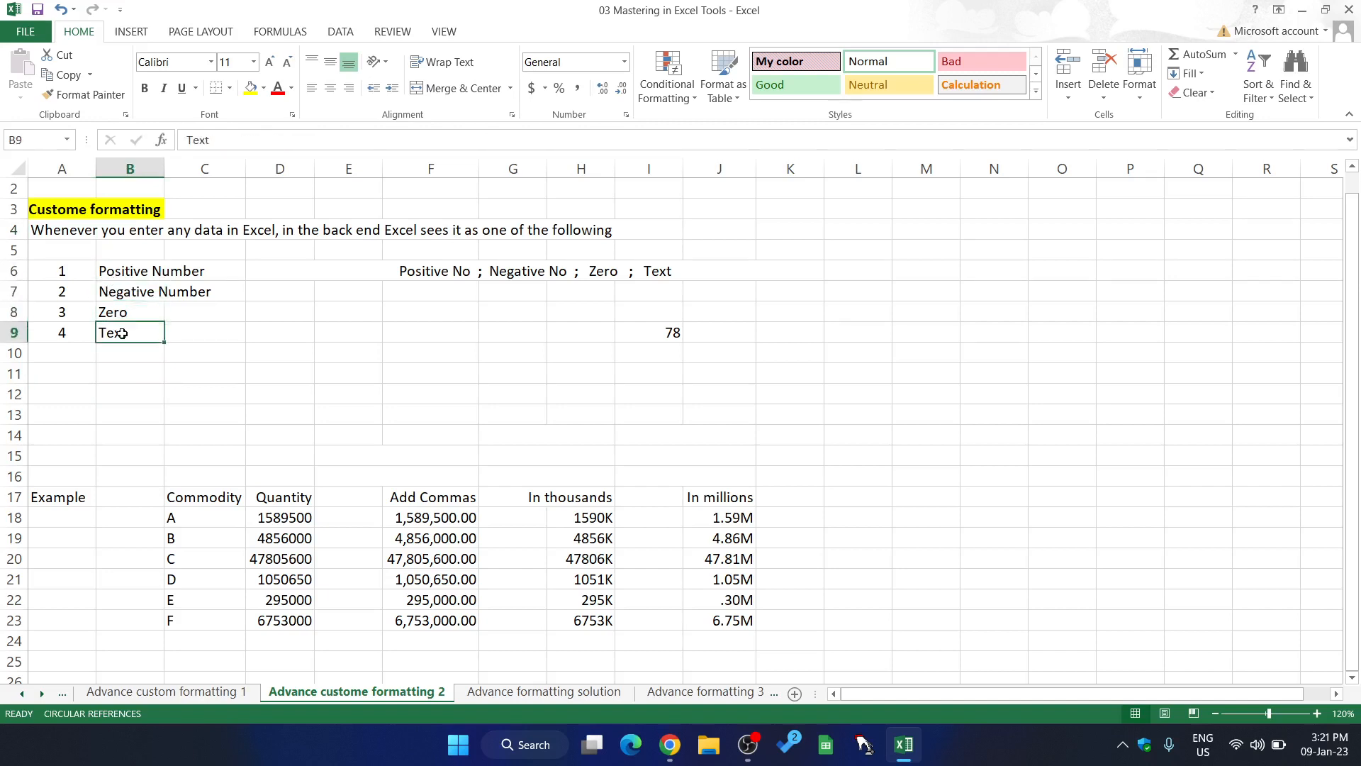
left_click(434, 277)
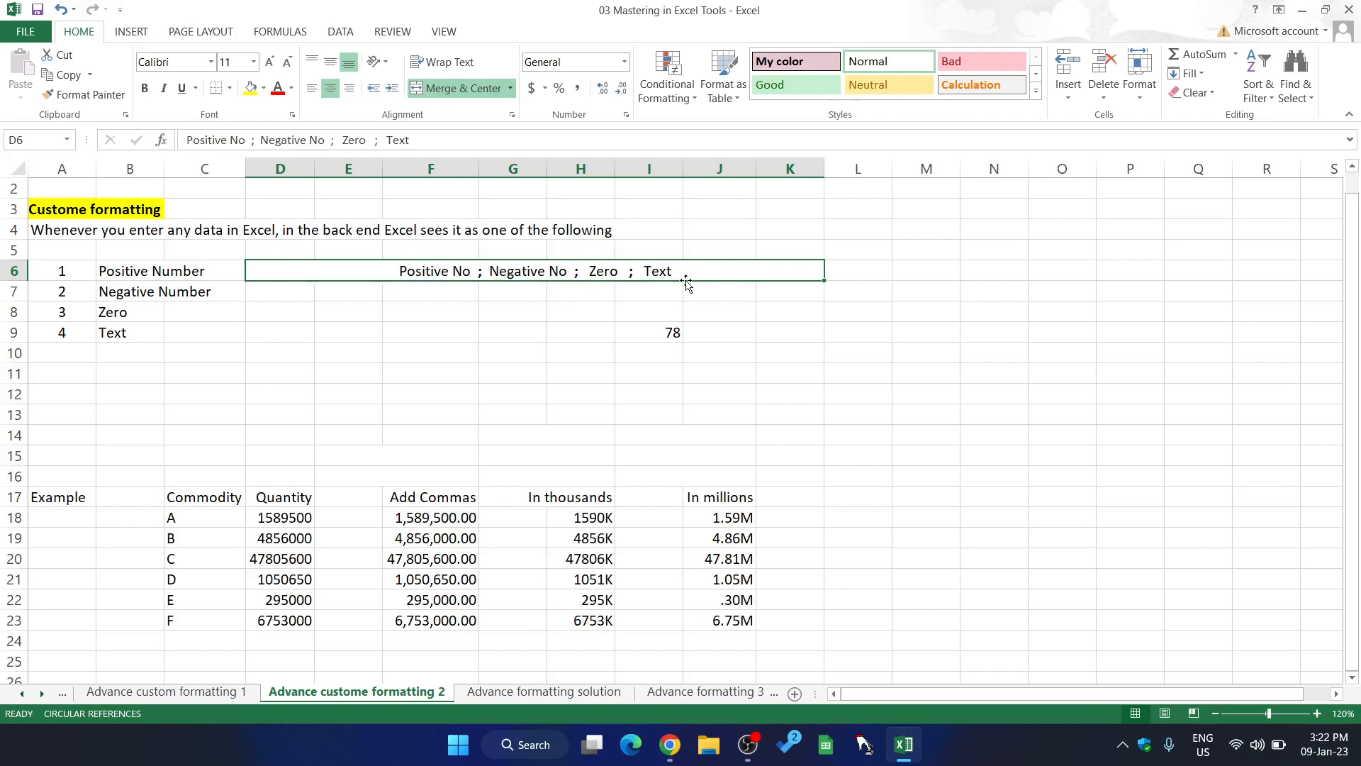
left_click(527, 398)
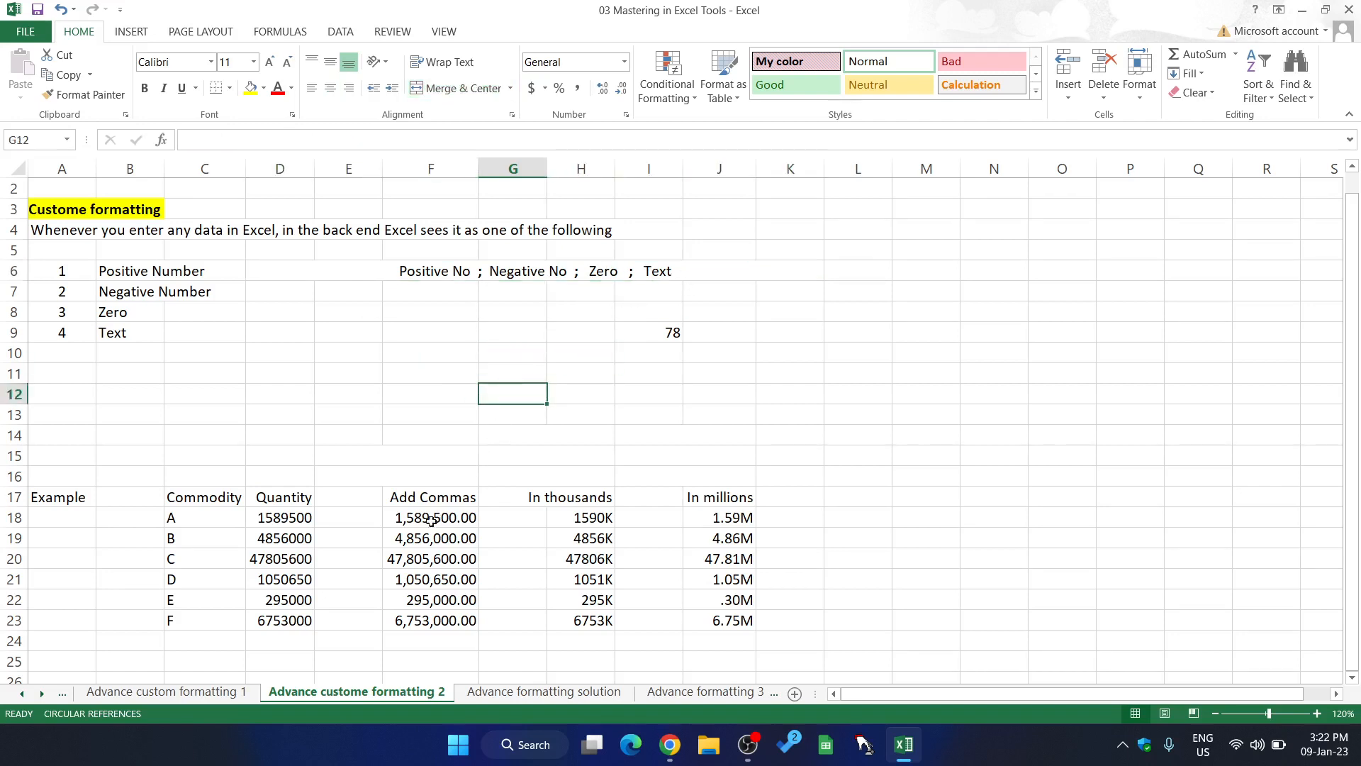
Compare commodity A's stored value in the Quantity, Add Commas, In thousands and In millions columns
left_click(404, 525)
left_click(305, 520)
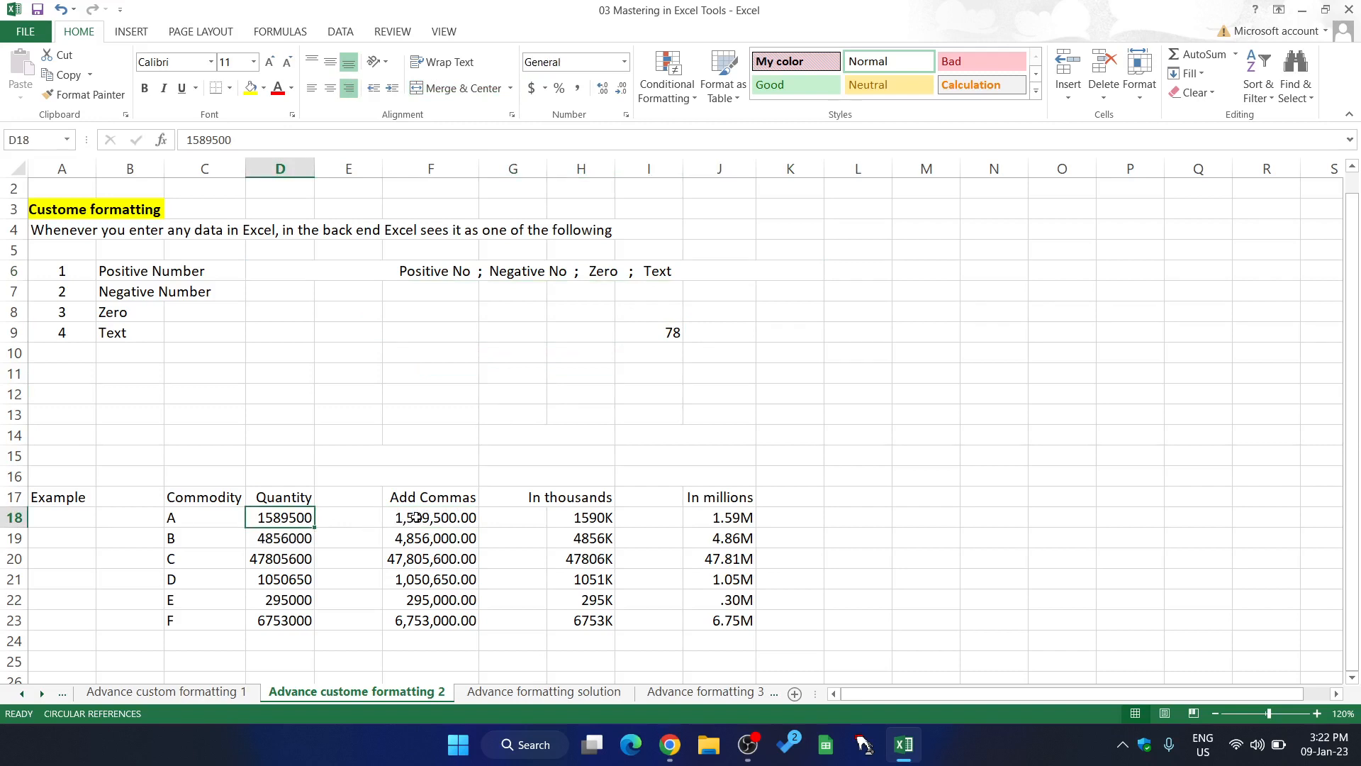
left_click(232, 140)
double_click(232, 140)
key("ctrl+c")
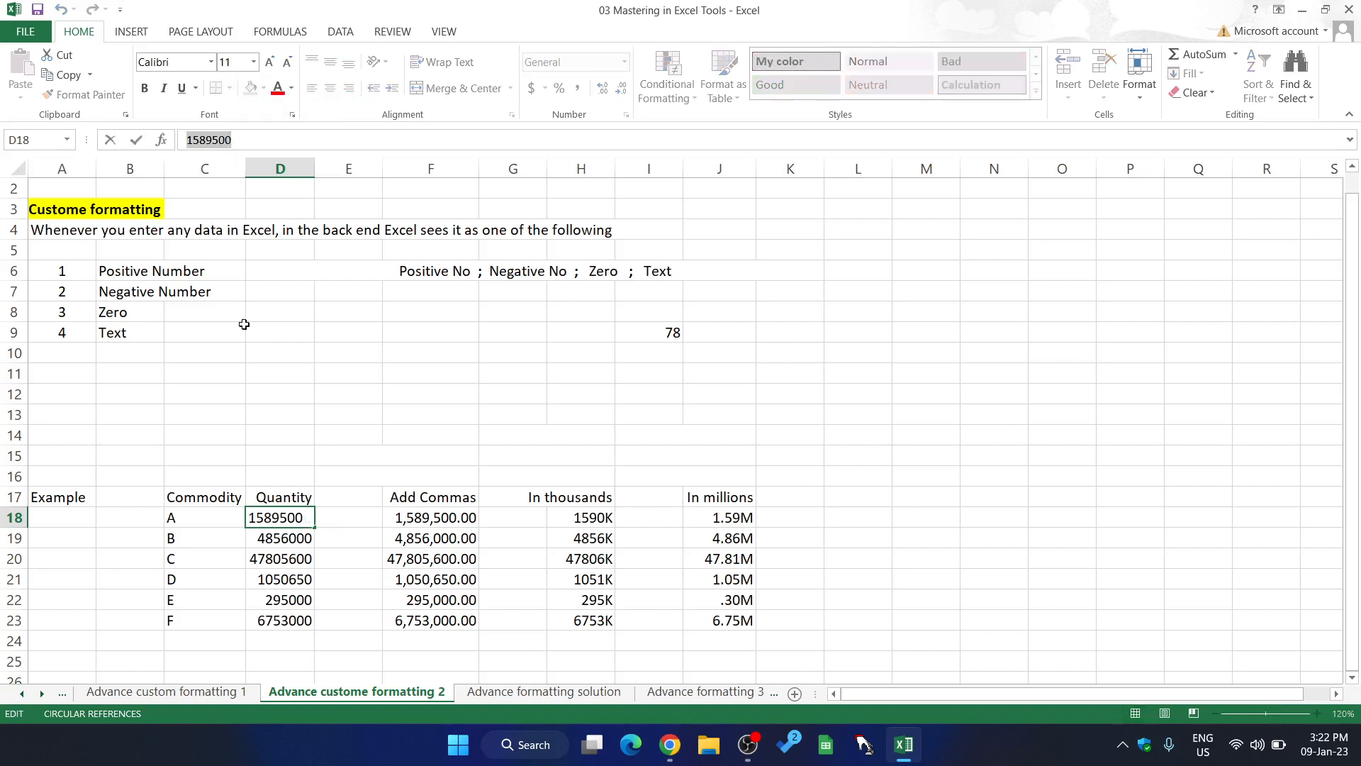
left_click(398, 518)
key("ctrl+v")
double_click(201, 140)
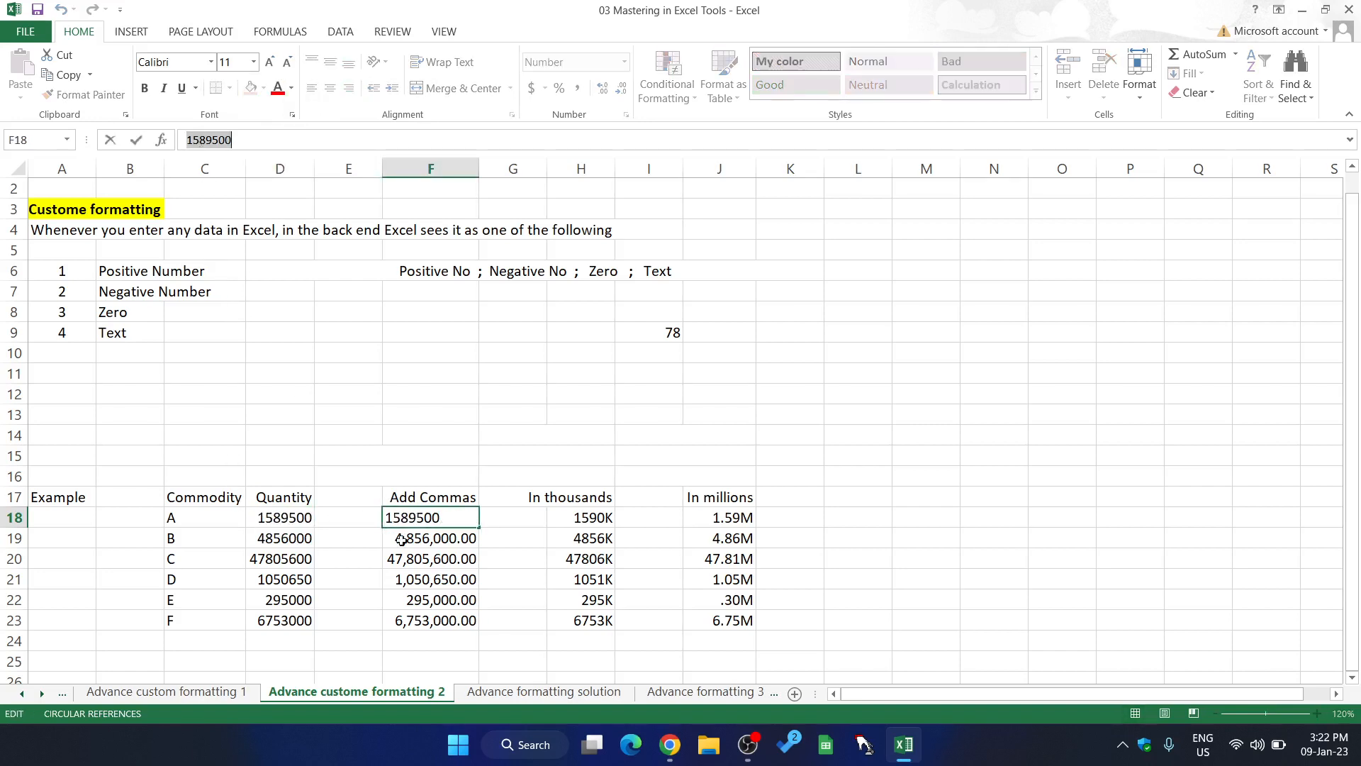
left_click(607, 519)
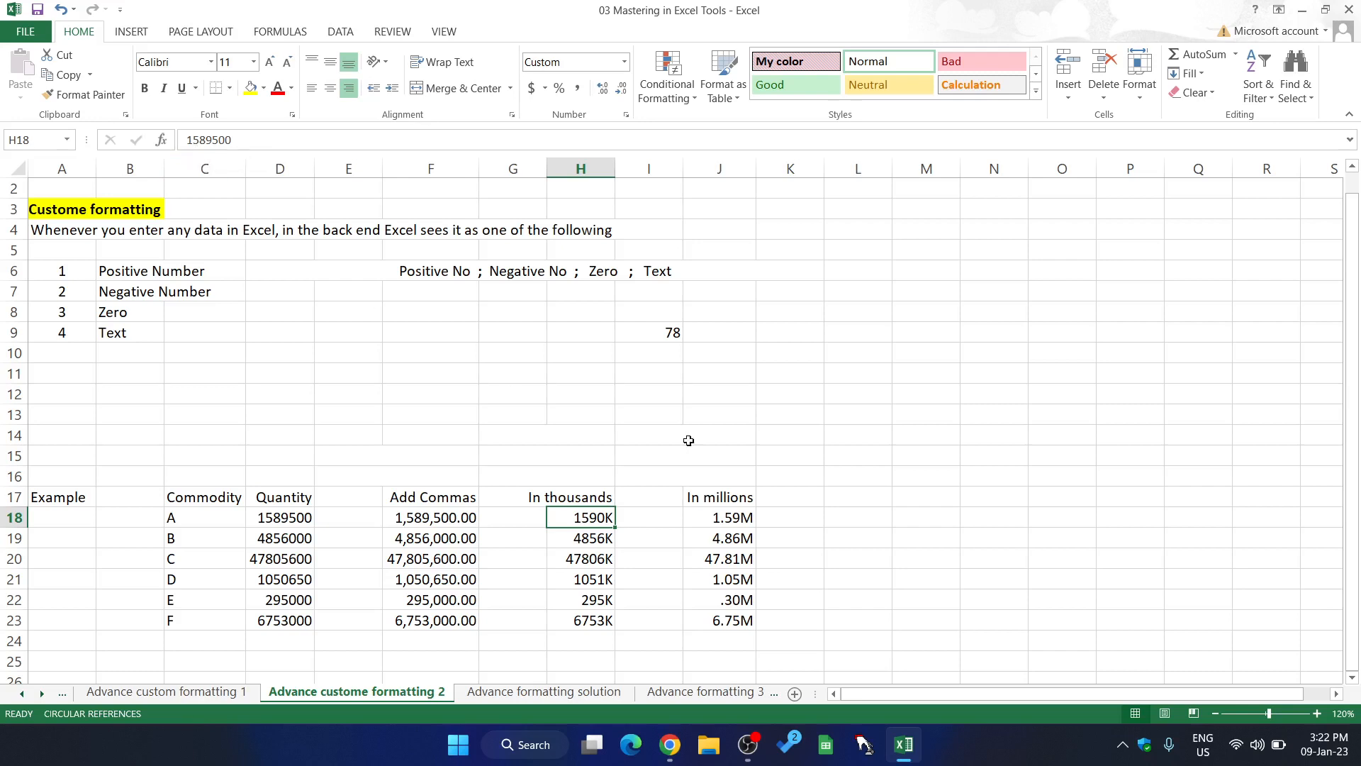
left_click(717, 514)
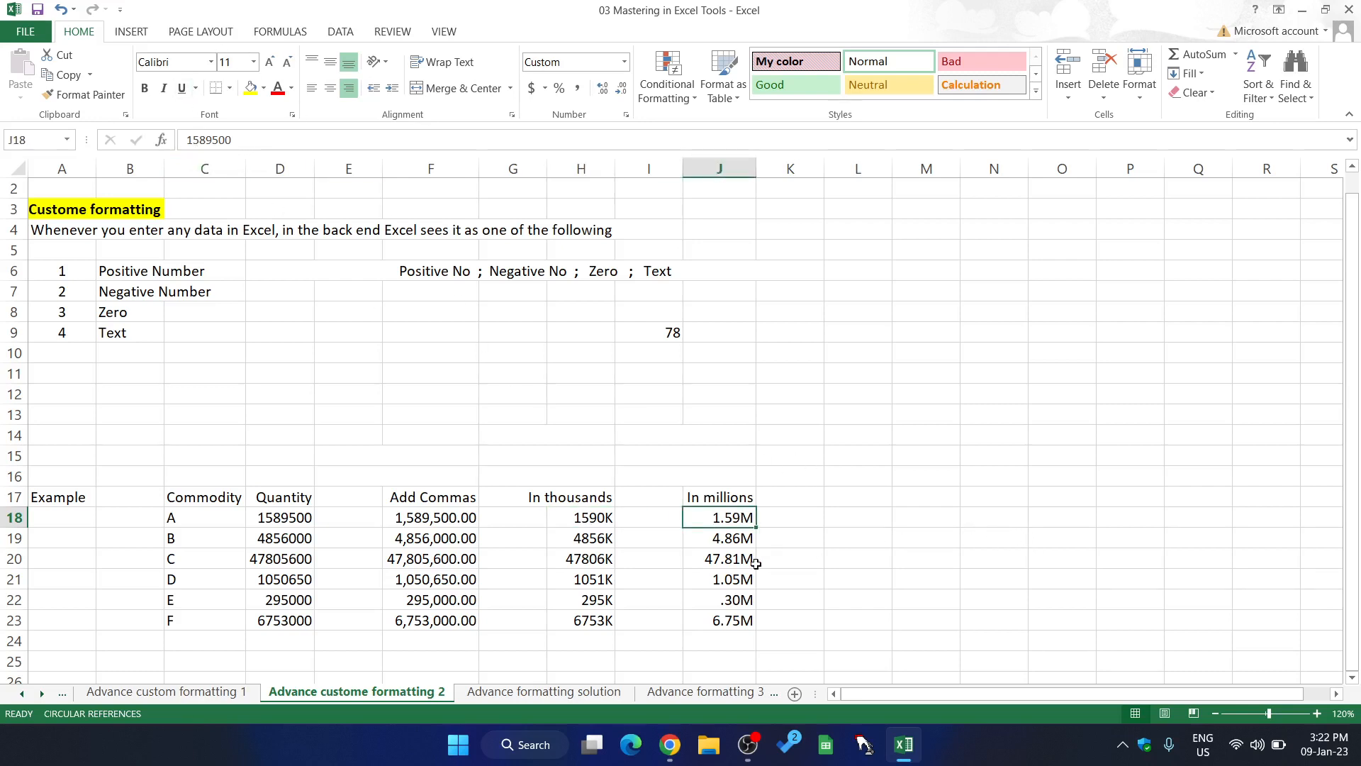
left_click(813, 544)
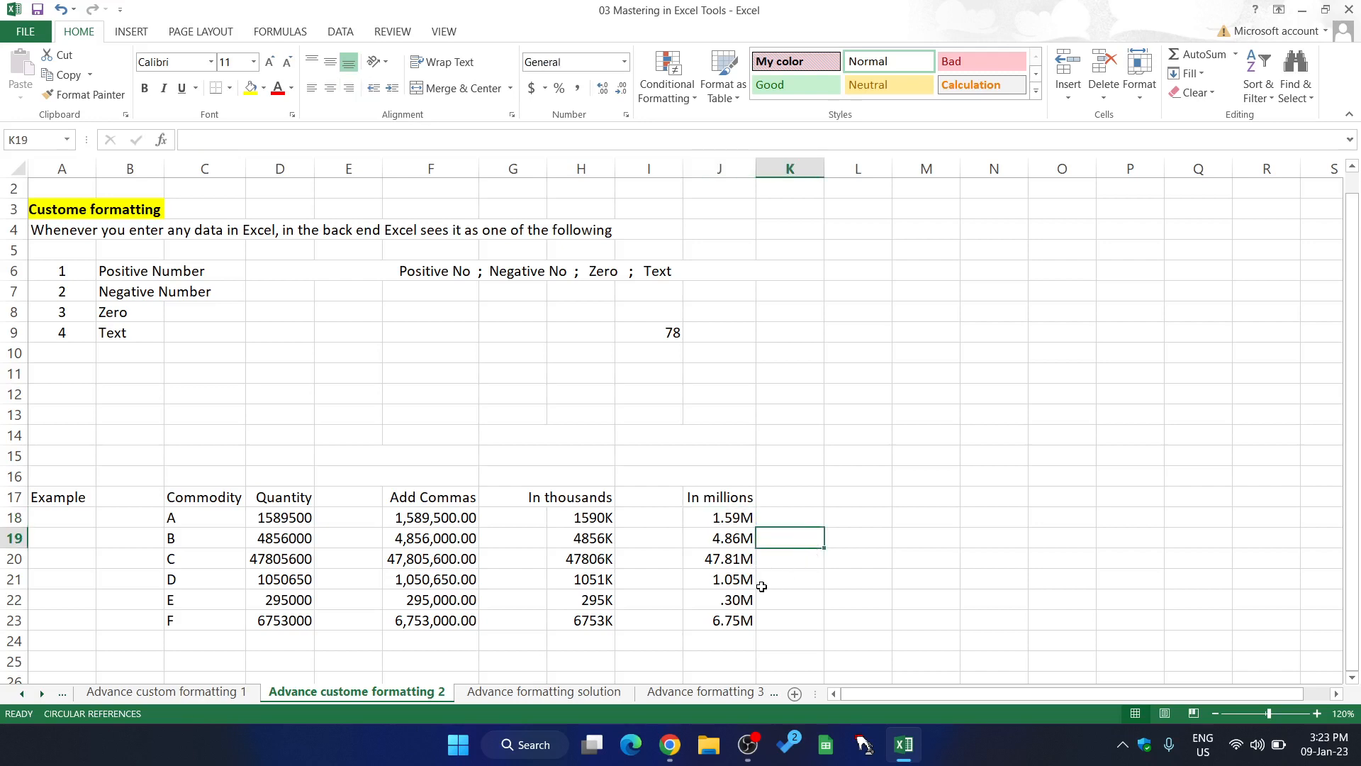
On the Advance formatting solution sheet, bring up the Custom number format options for the Add Commas values in F5:F10
left_click(561, 693)
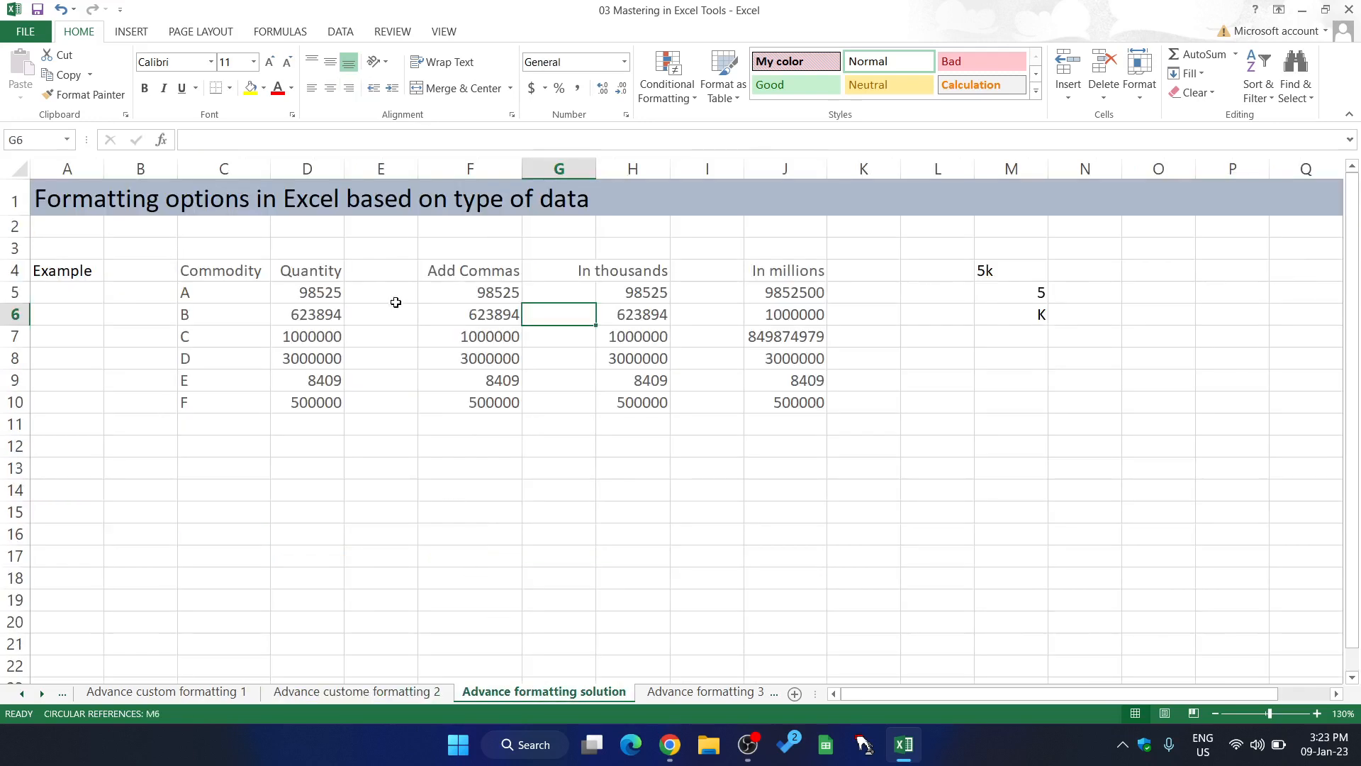
left_click(420, 461)
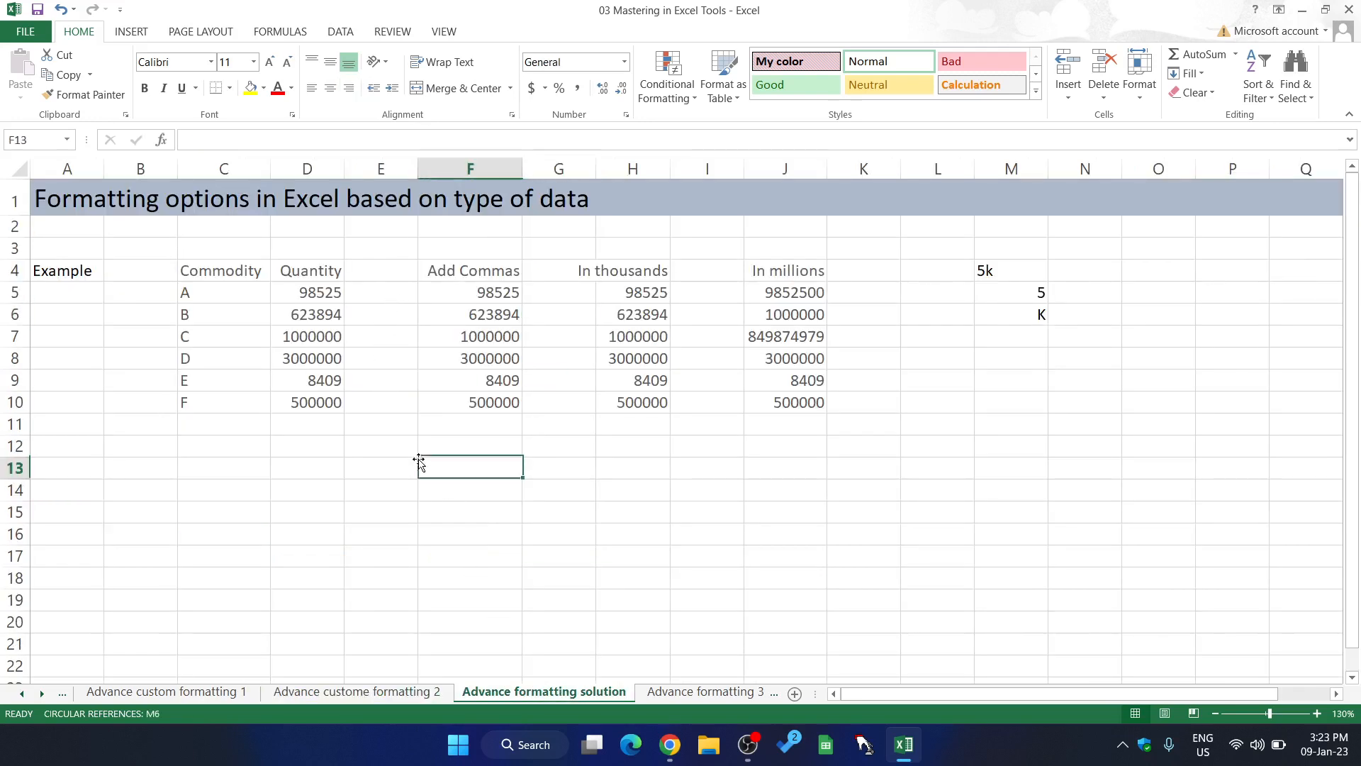
left_click(487, 293)
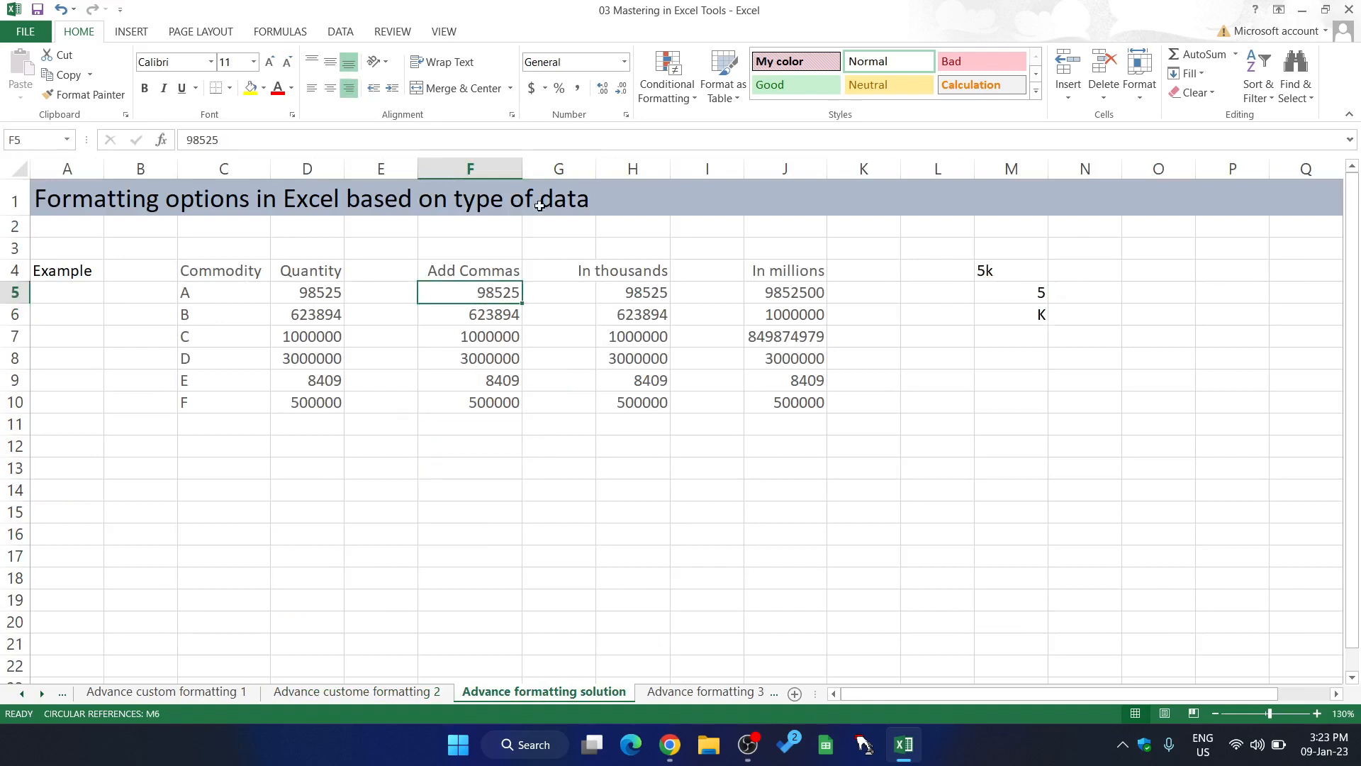
left_click_drag(509, 292, 509, 393)
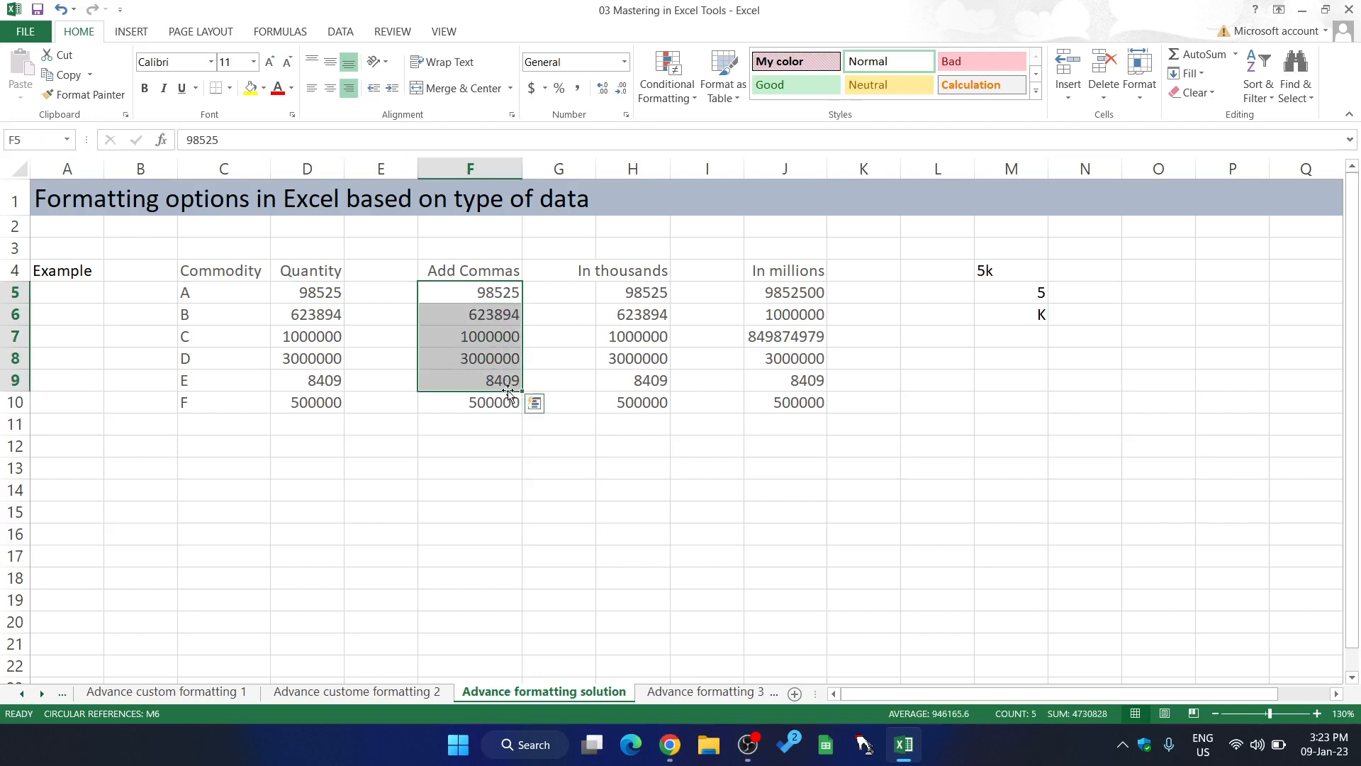
left_click(509, 397, "shift")
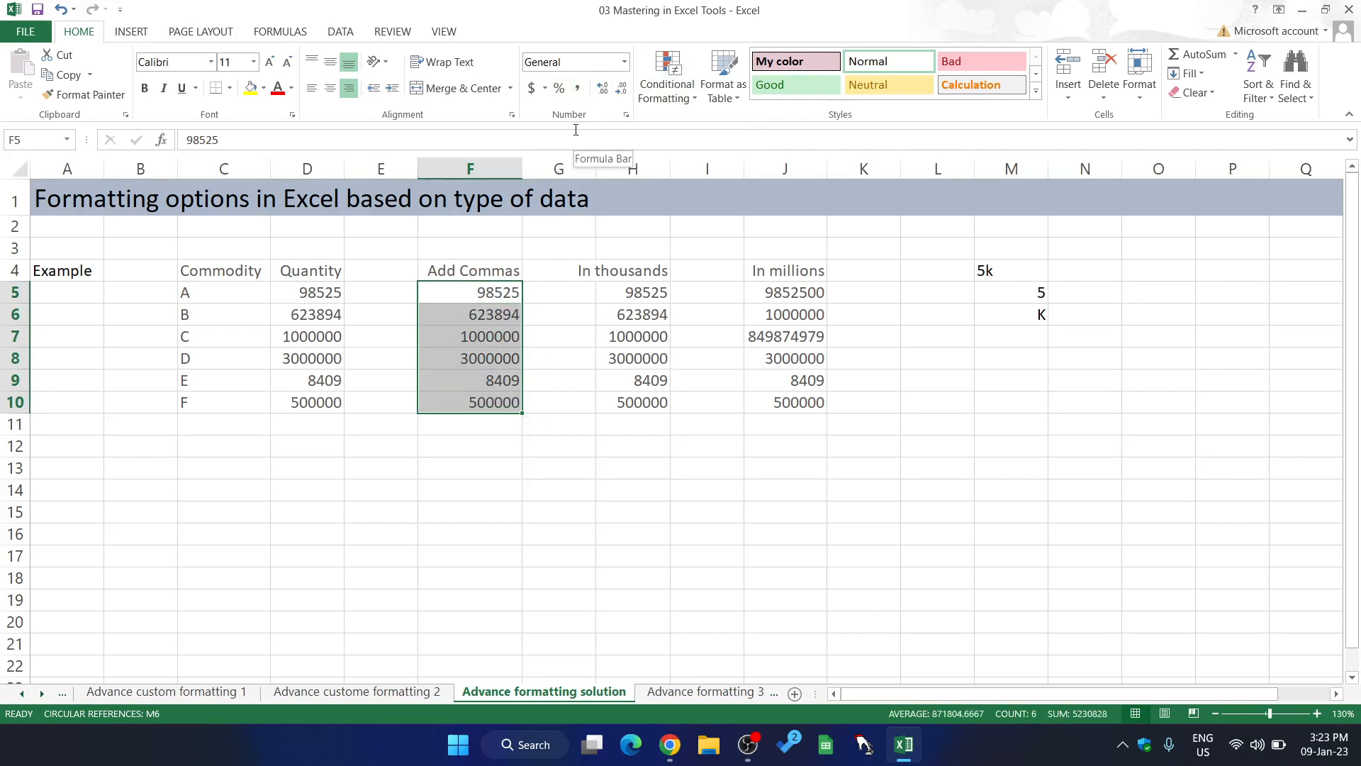
key("ctrl+1")
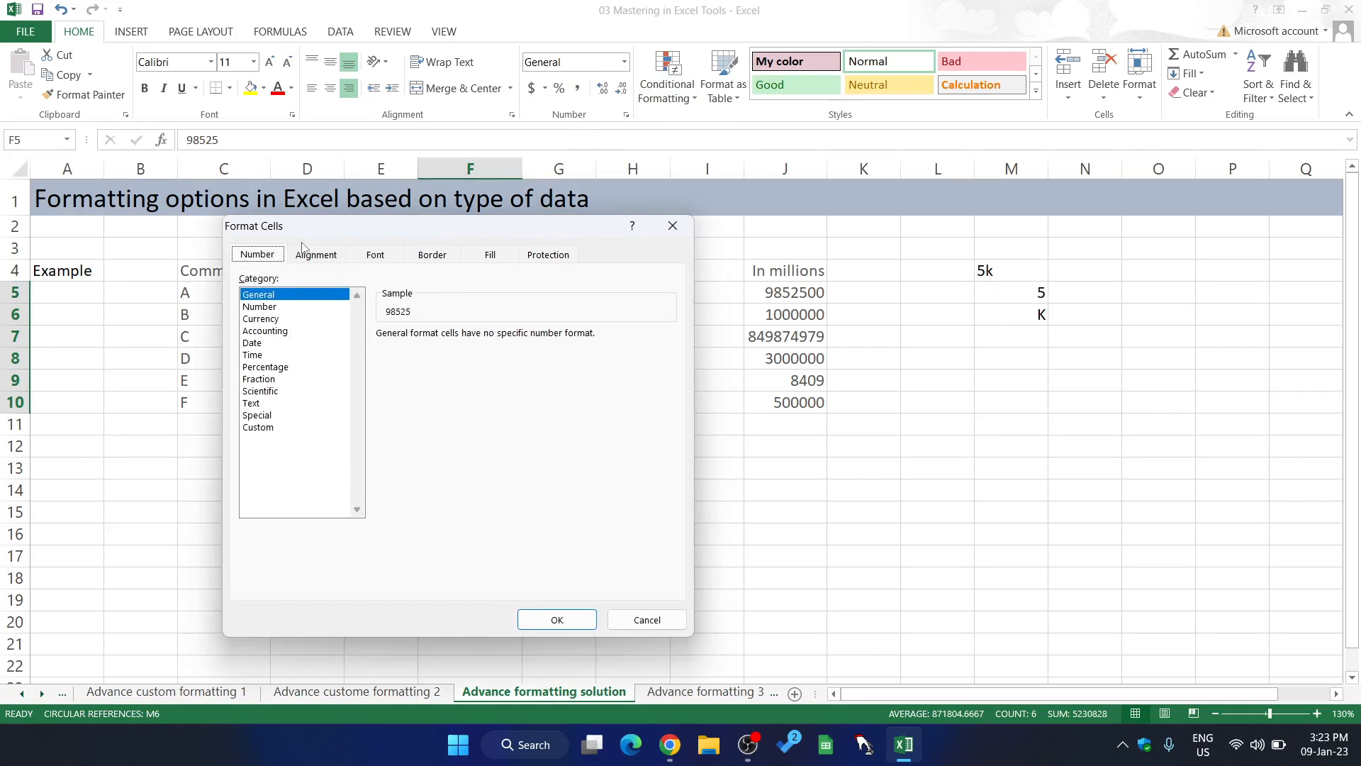
key("Escape")
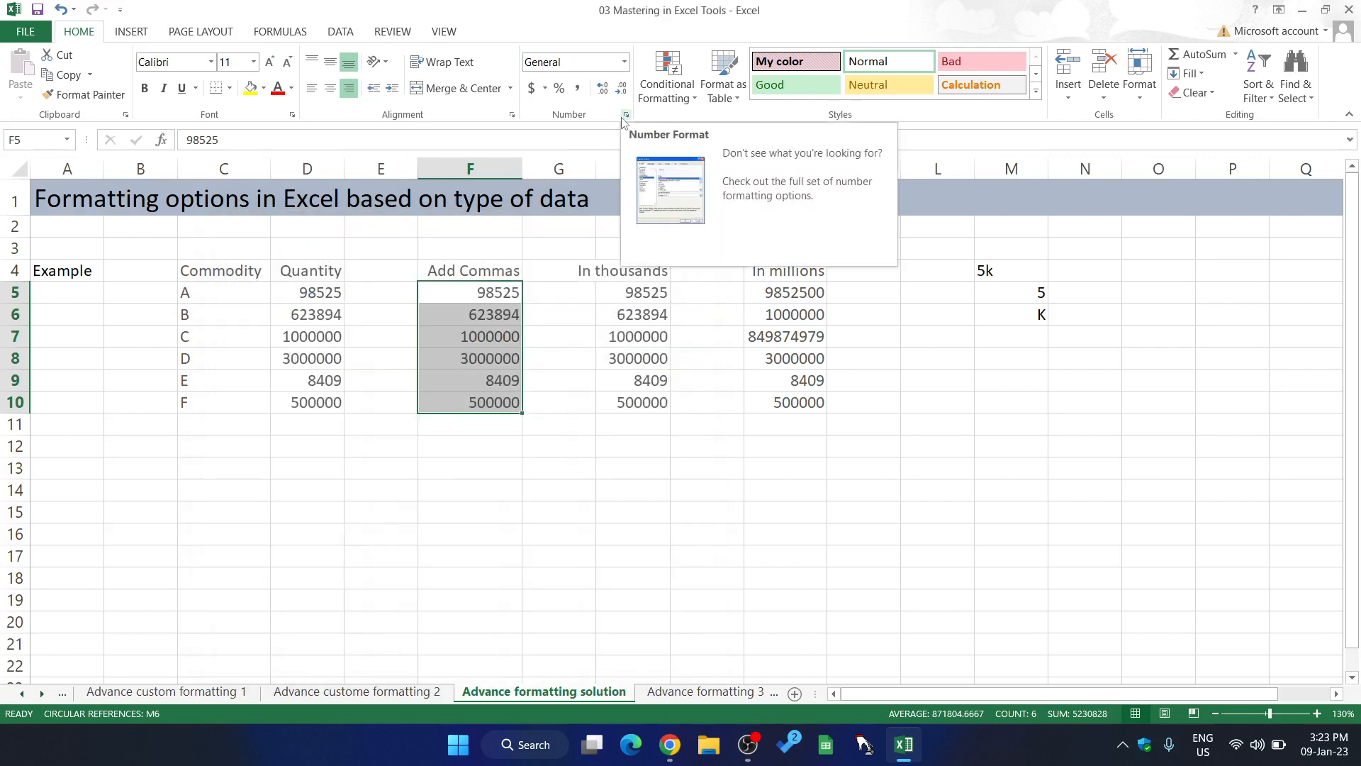
left_click(622, 121)
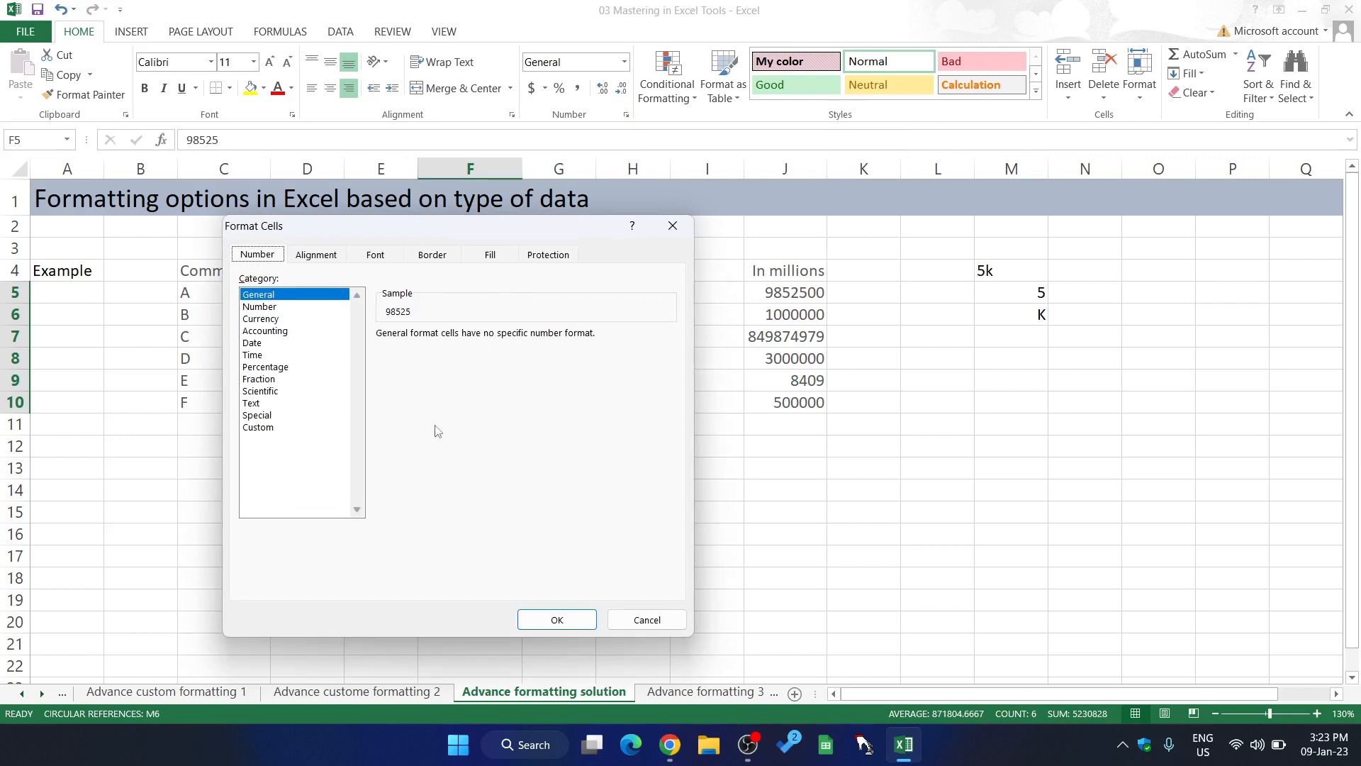
left_click(268, 430)
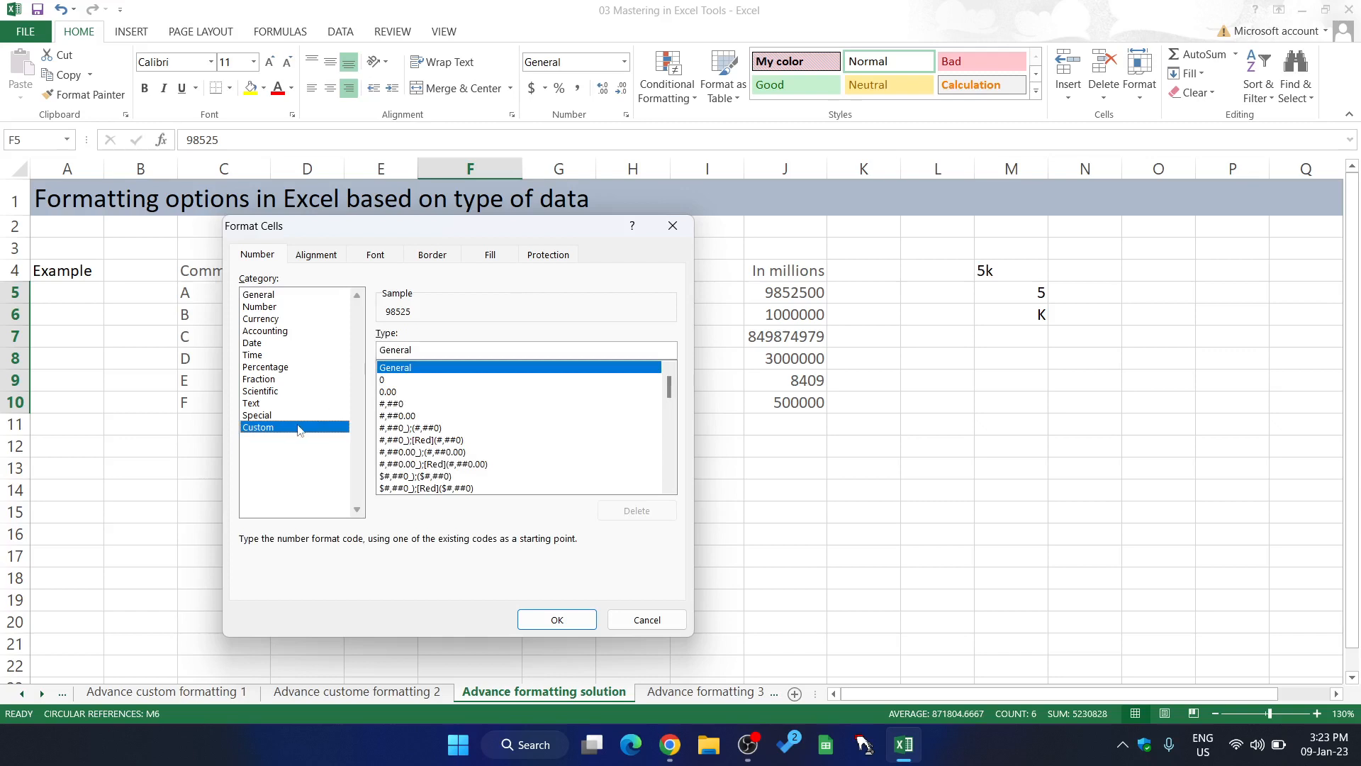
Preview the sample for the built-in custom format codes, including 0.00 and #,##0
left_click(401, 393)
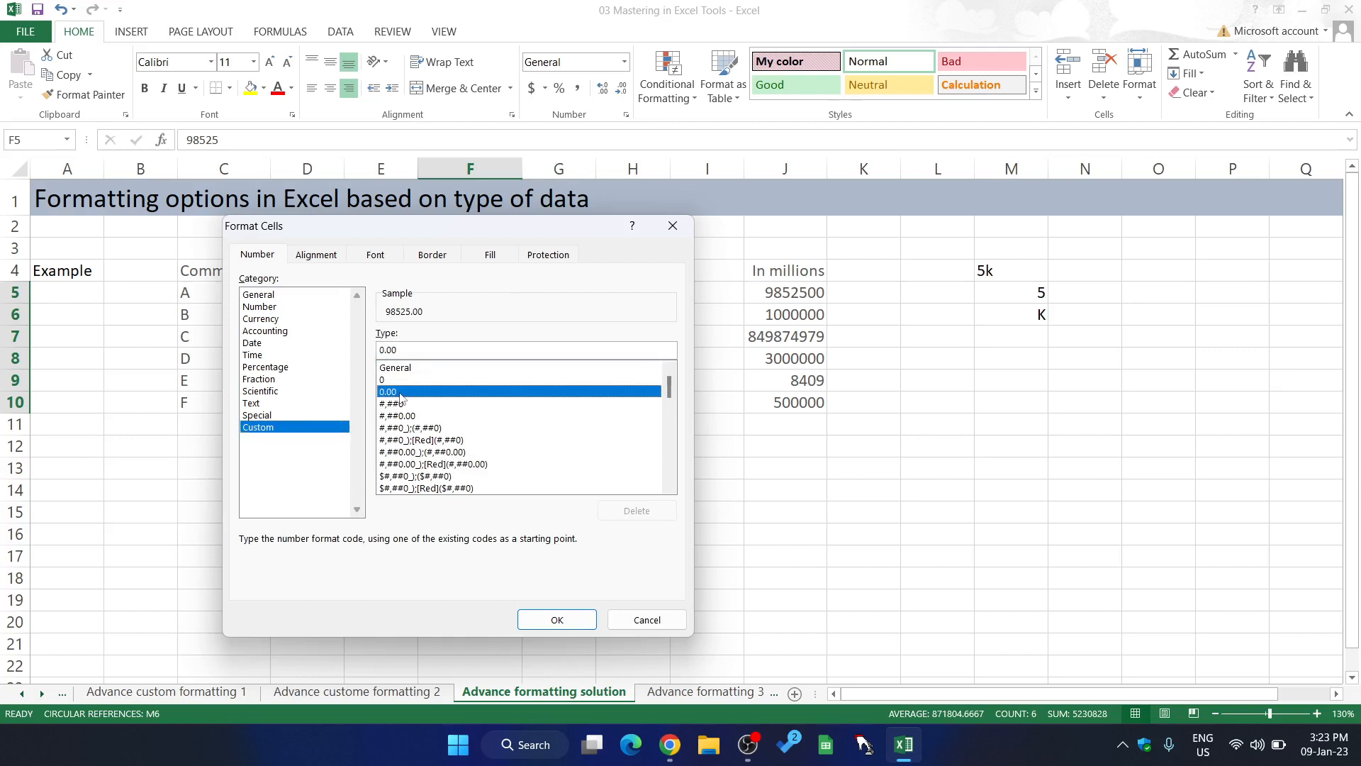
key("Down")
key("Down")
key("Down")
key("Down")
key("Down")
key("Down")
key("Down")
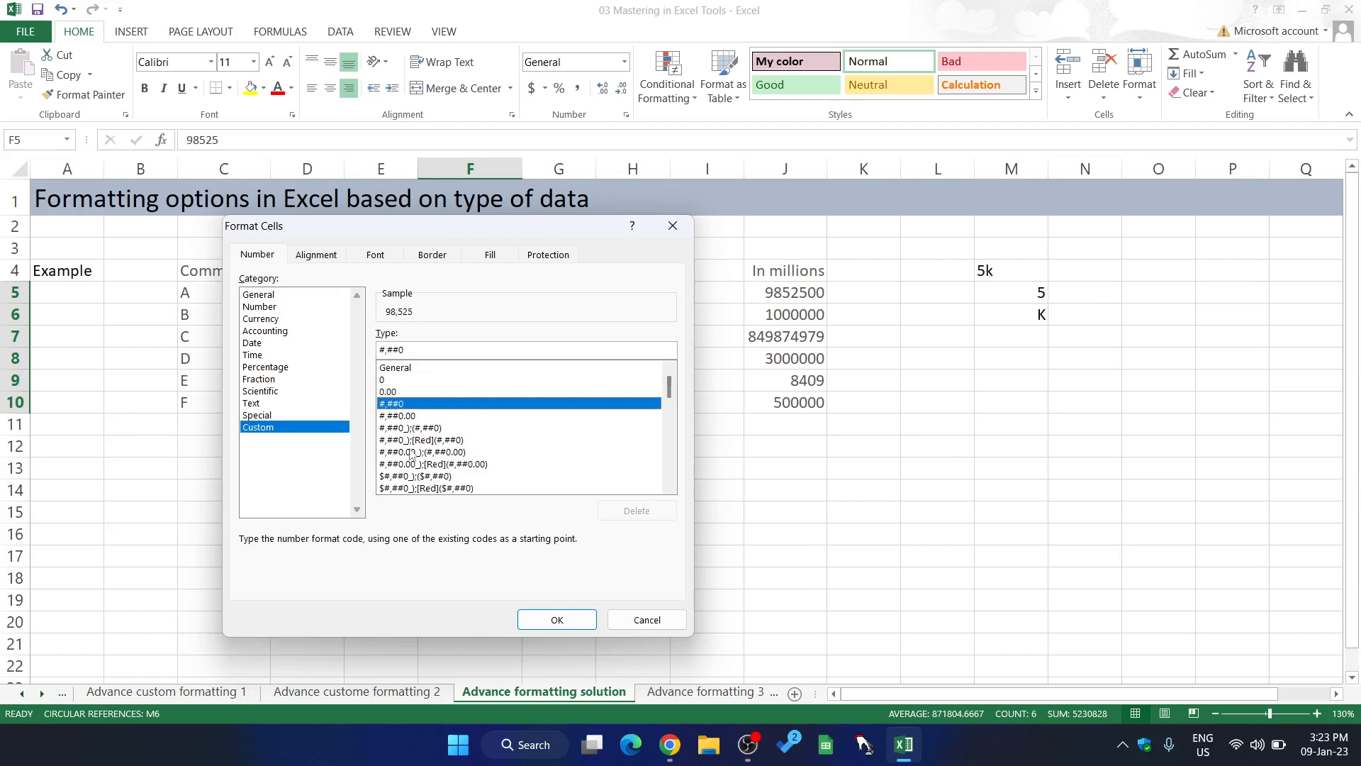
left_click(392, 394)
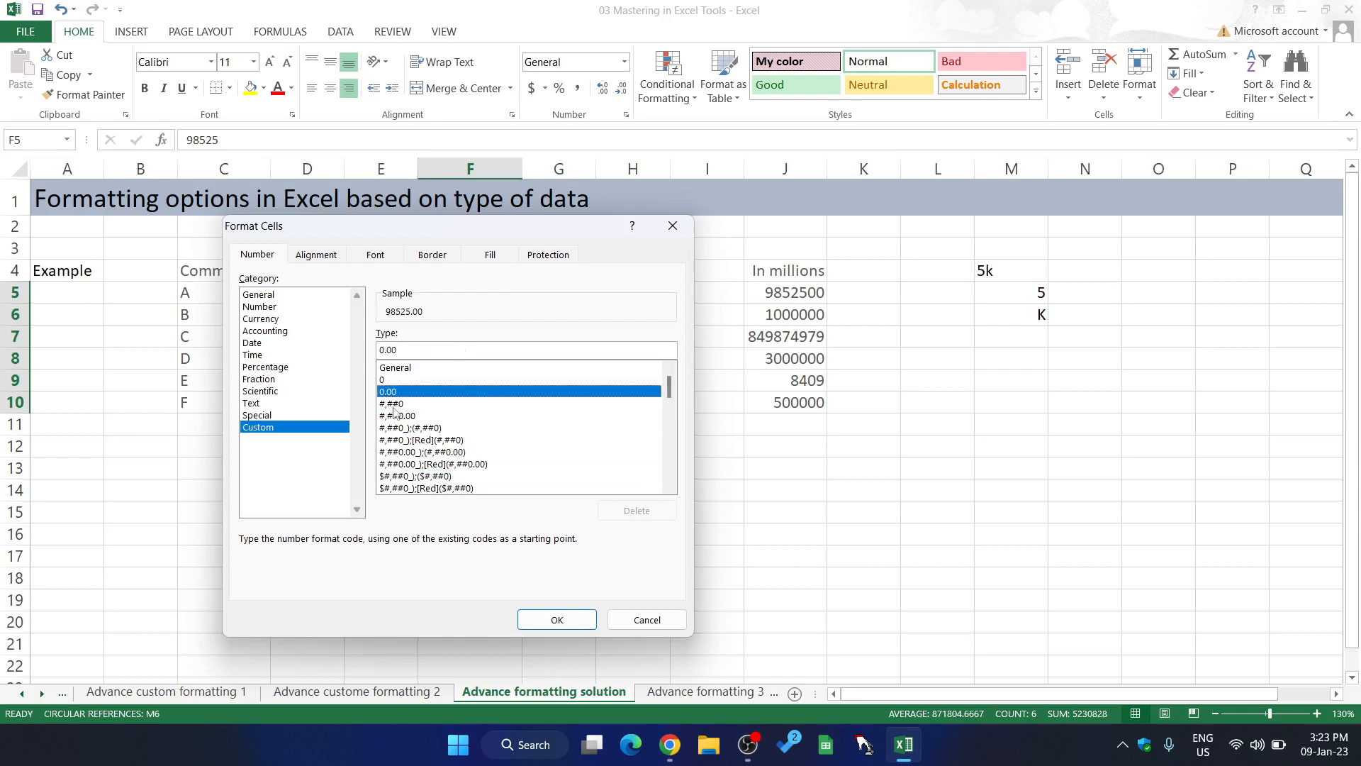
Apply the custom number format #,##0.00 to the Add Commas values in F5:F10
left_click(394, 404)
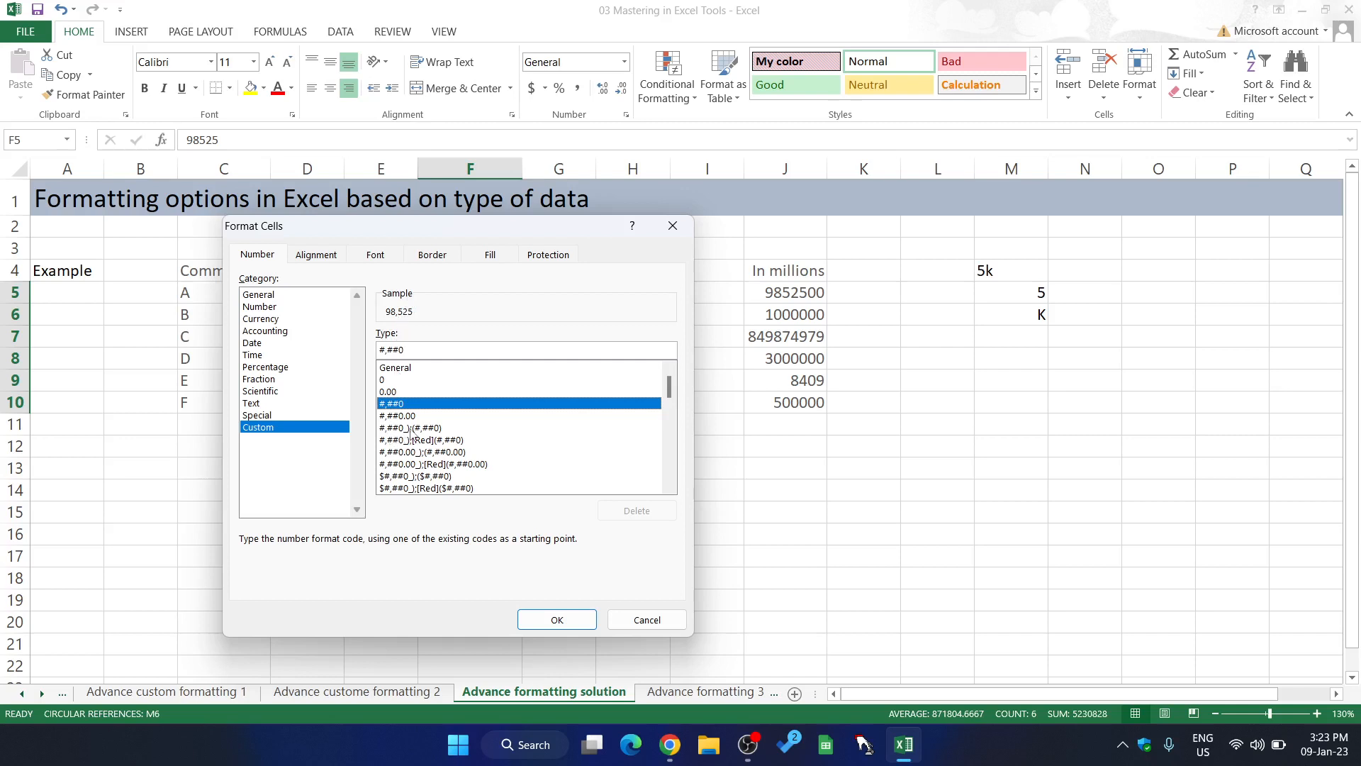
left_click(387, 417)
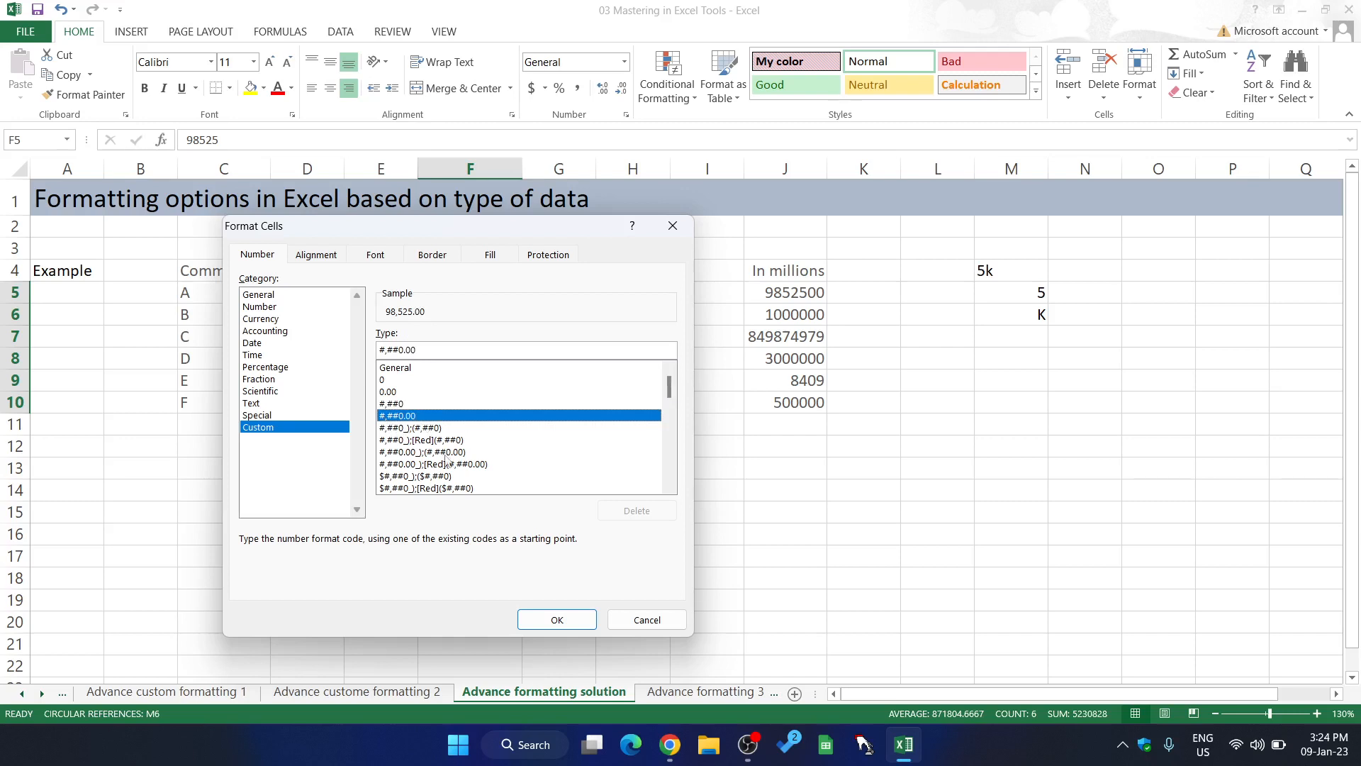
left_click(554, 617)
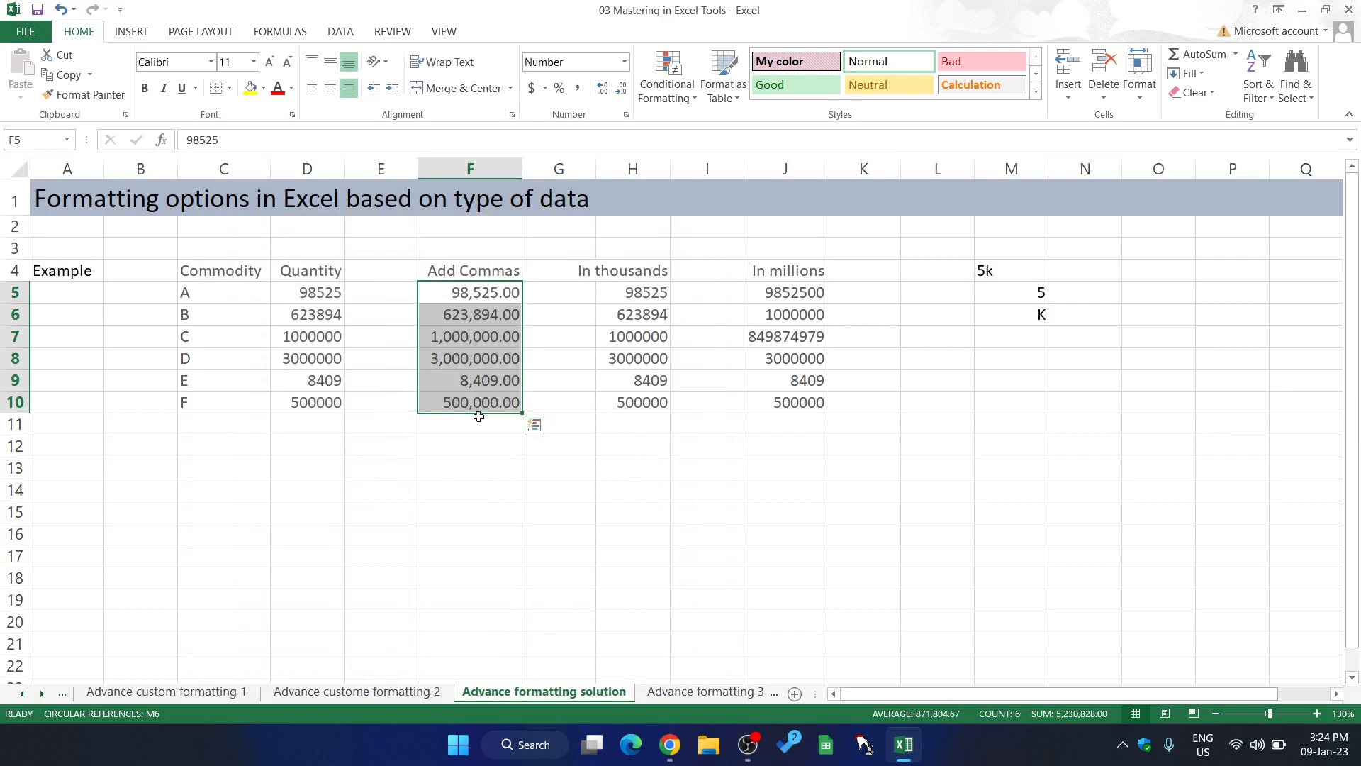
Check the stored value behind F8 and compare commodity A's Quantity in D5 with its comma-formatted value in F5
left_click(480, 351)
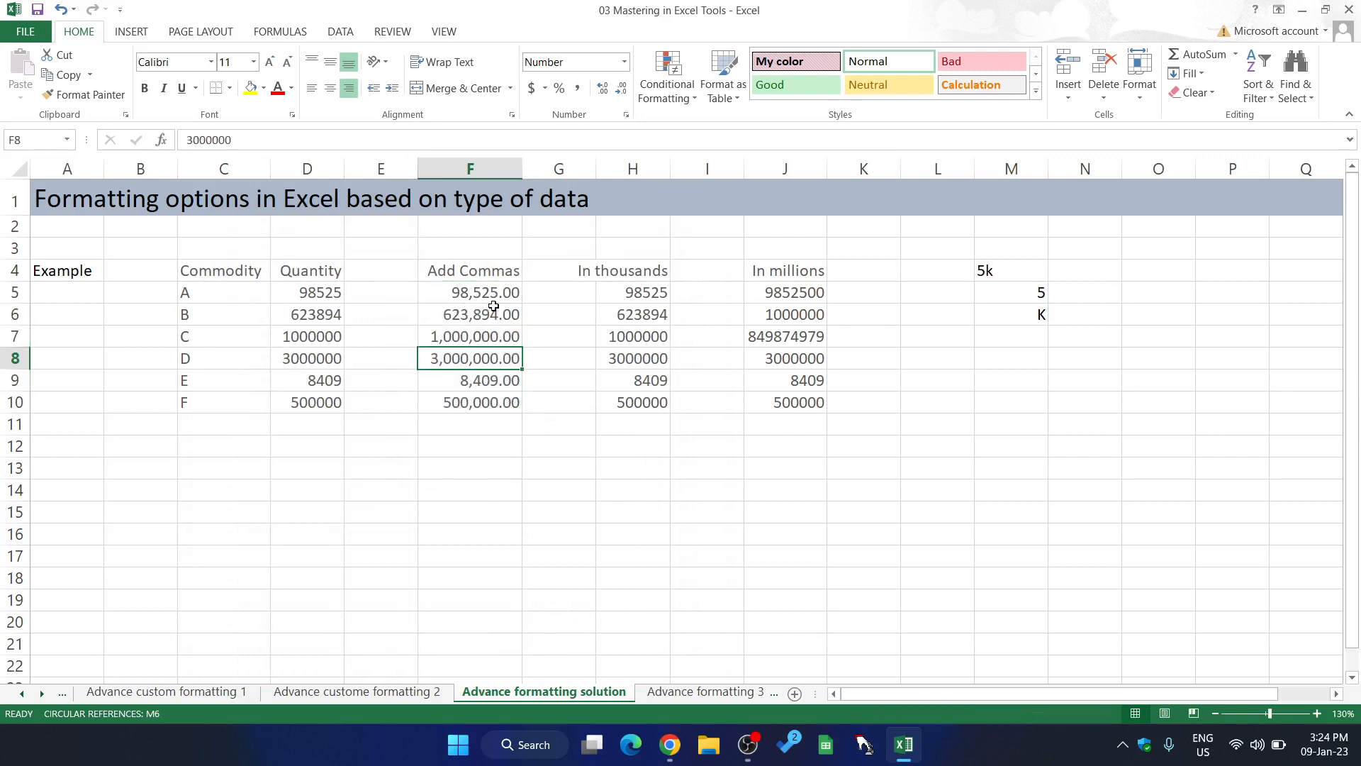
left_click(331, 297)
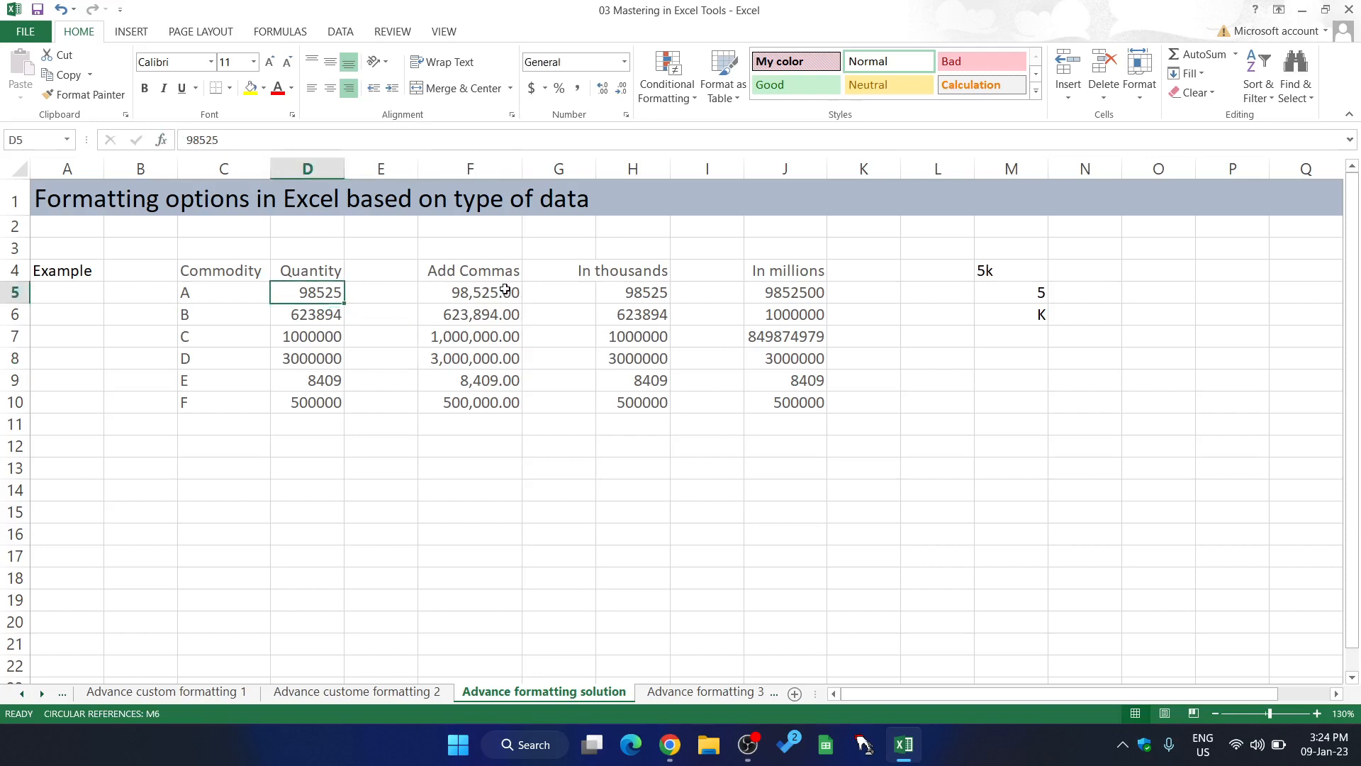
left_click(506, 290)
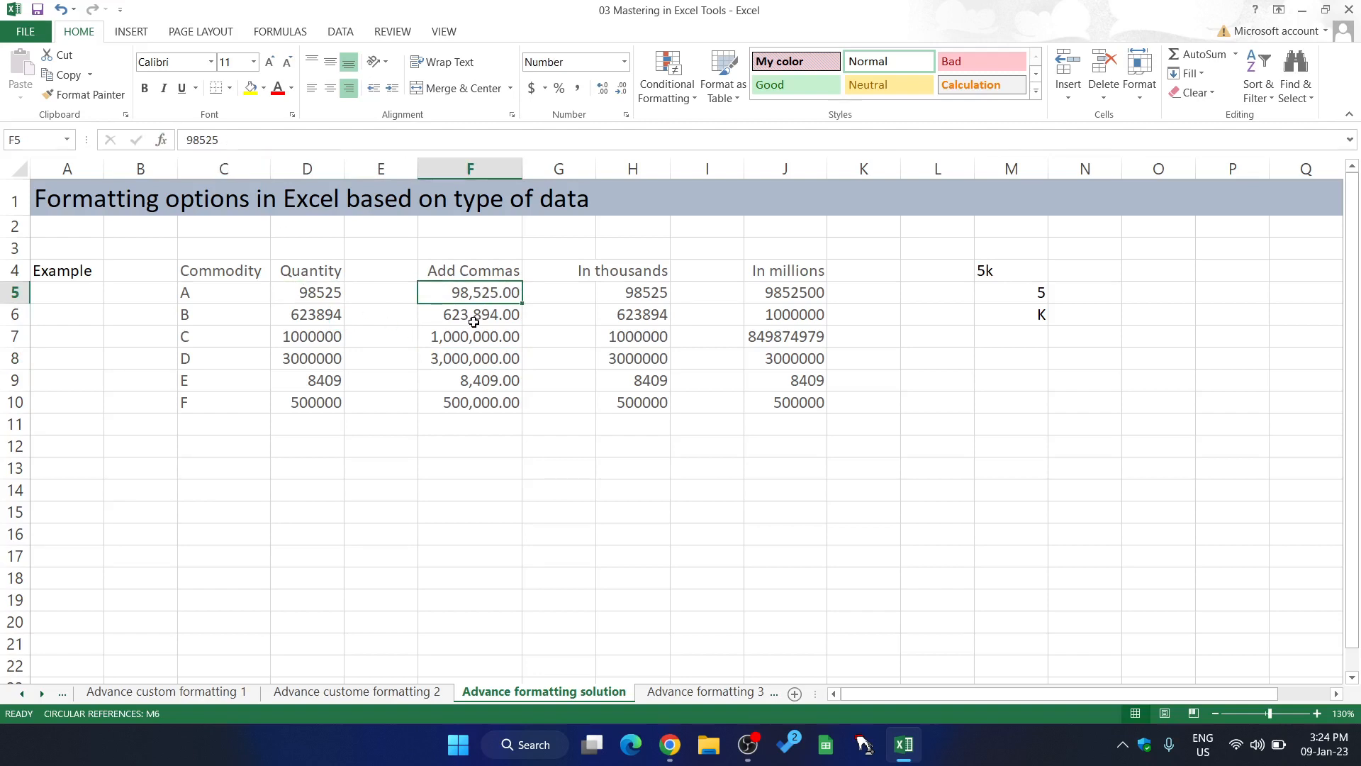
Apply the custom number format #,"K" to the In thousands values in H5:H10
left_click(630, 292)
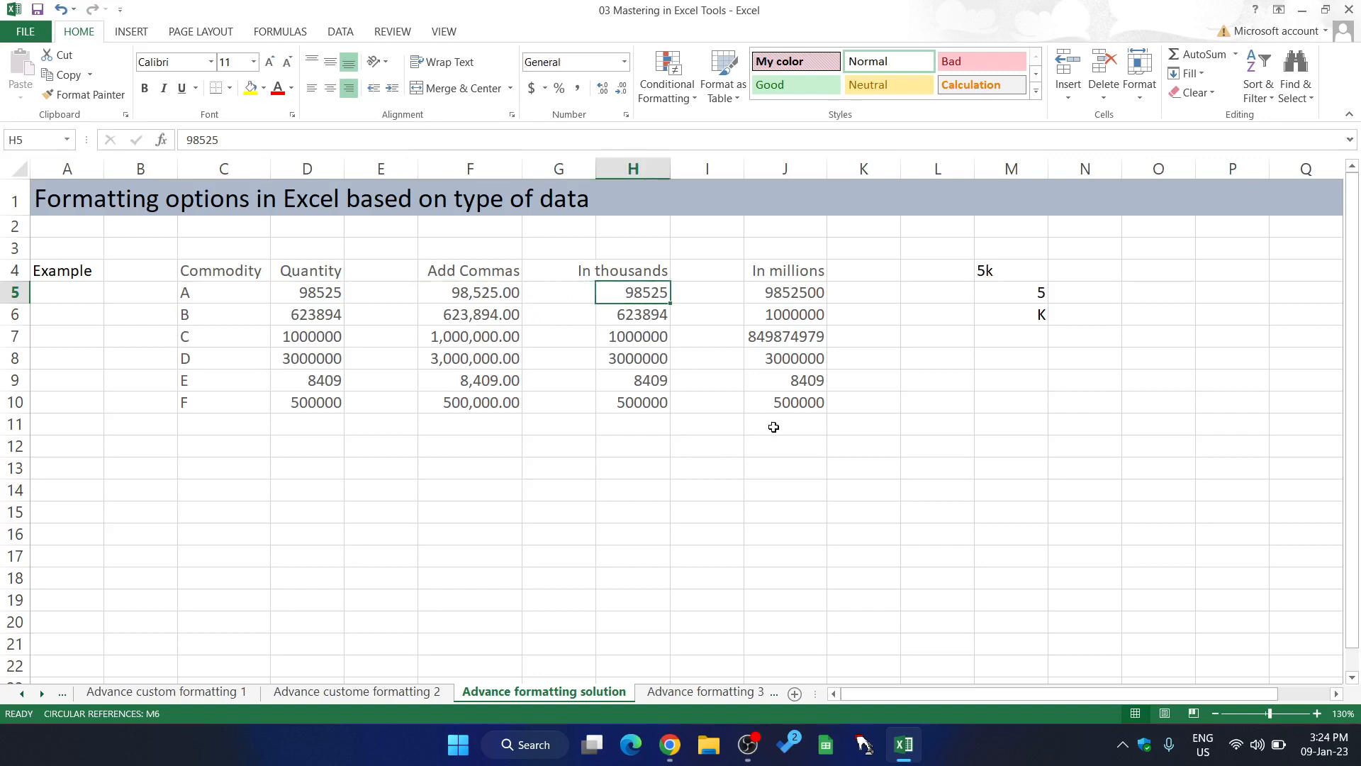
key("shift+Down")
key("shift+Down")
key("shift+Down")
key("shift+Down")
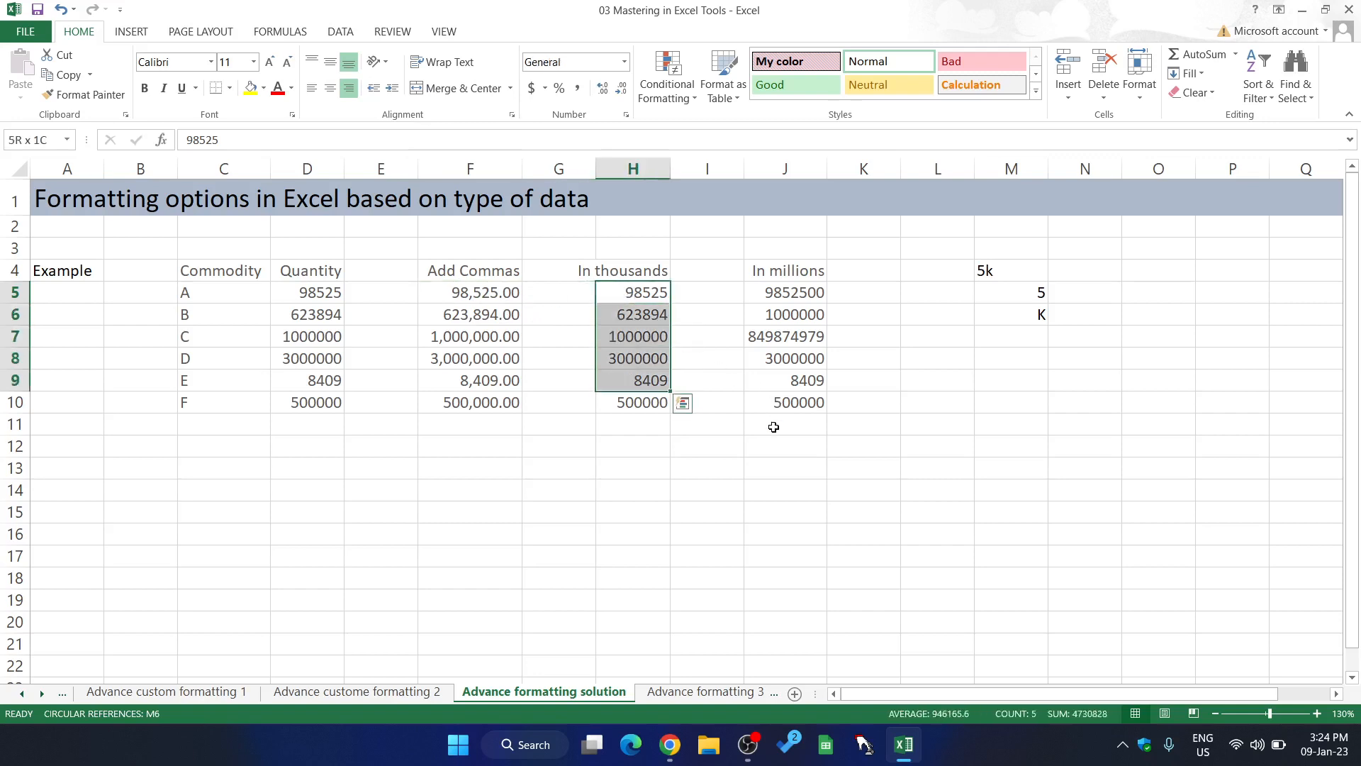
key("shift+Down")
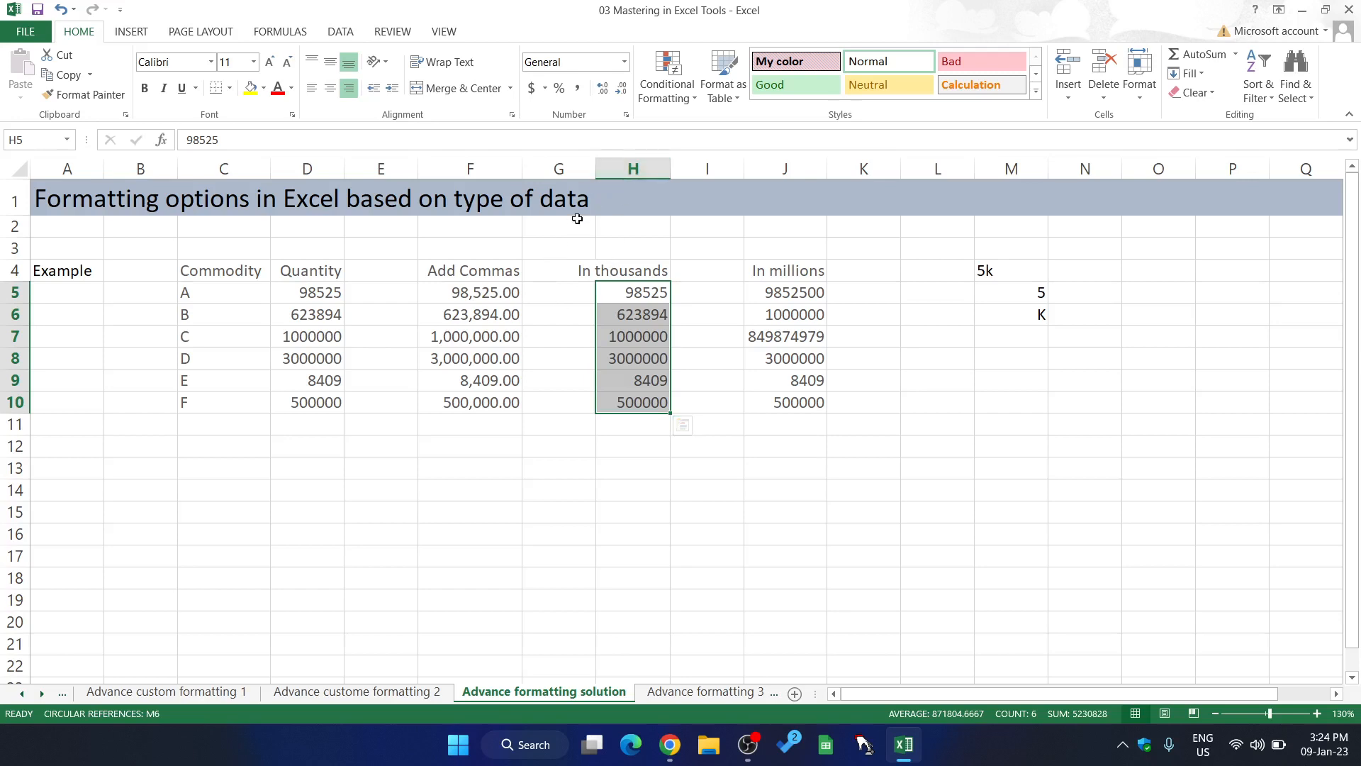
key("ctrl+1")
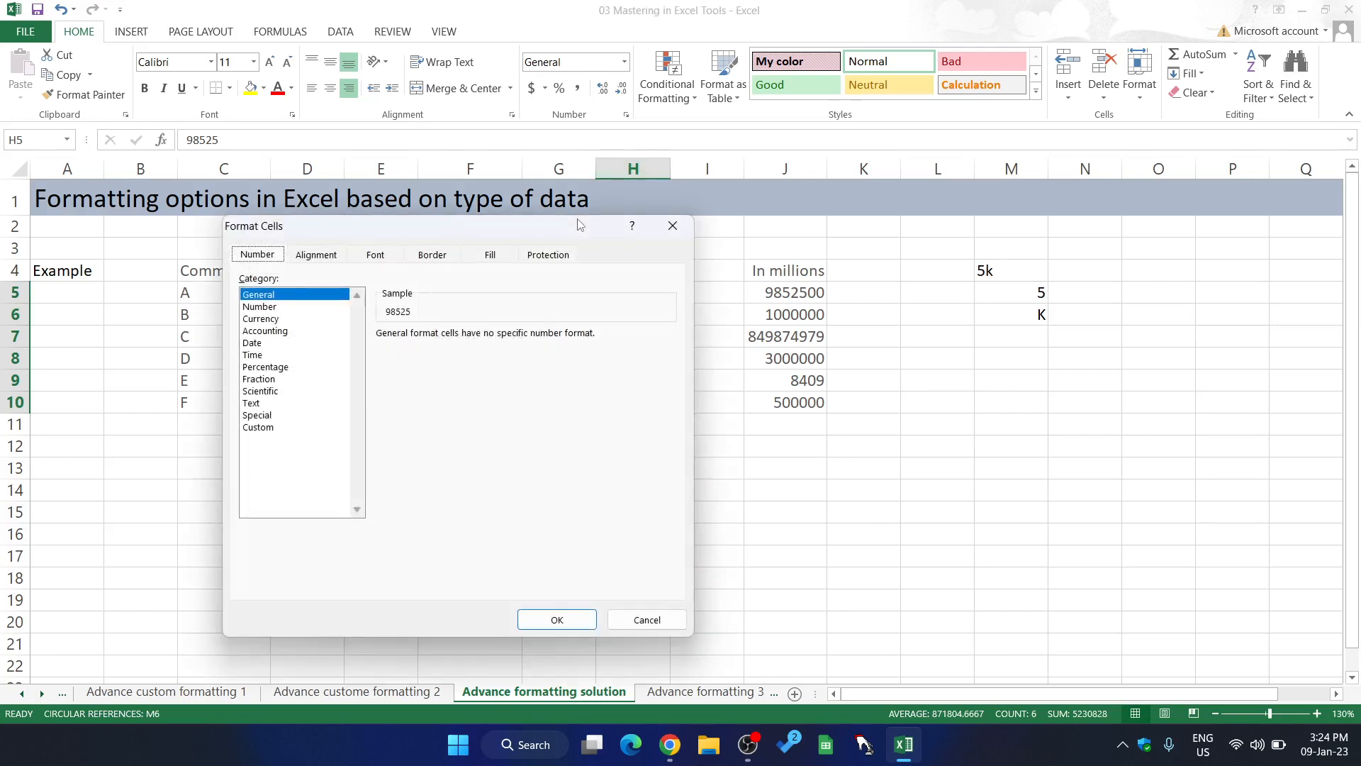
left_click(256, 429)
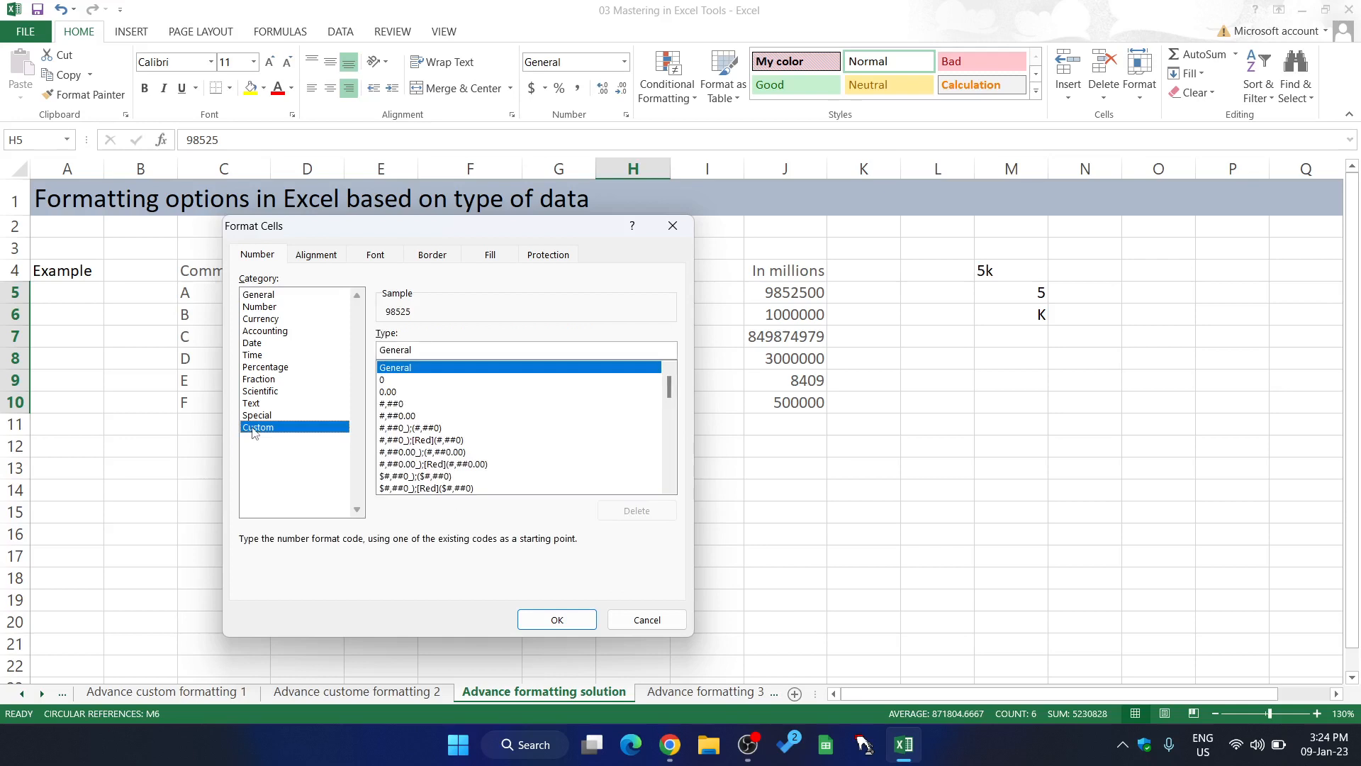
double_click(405, 350)
type("#")
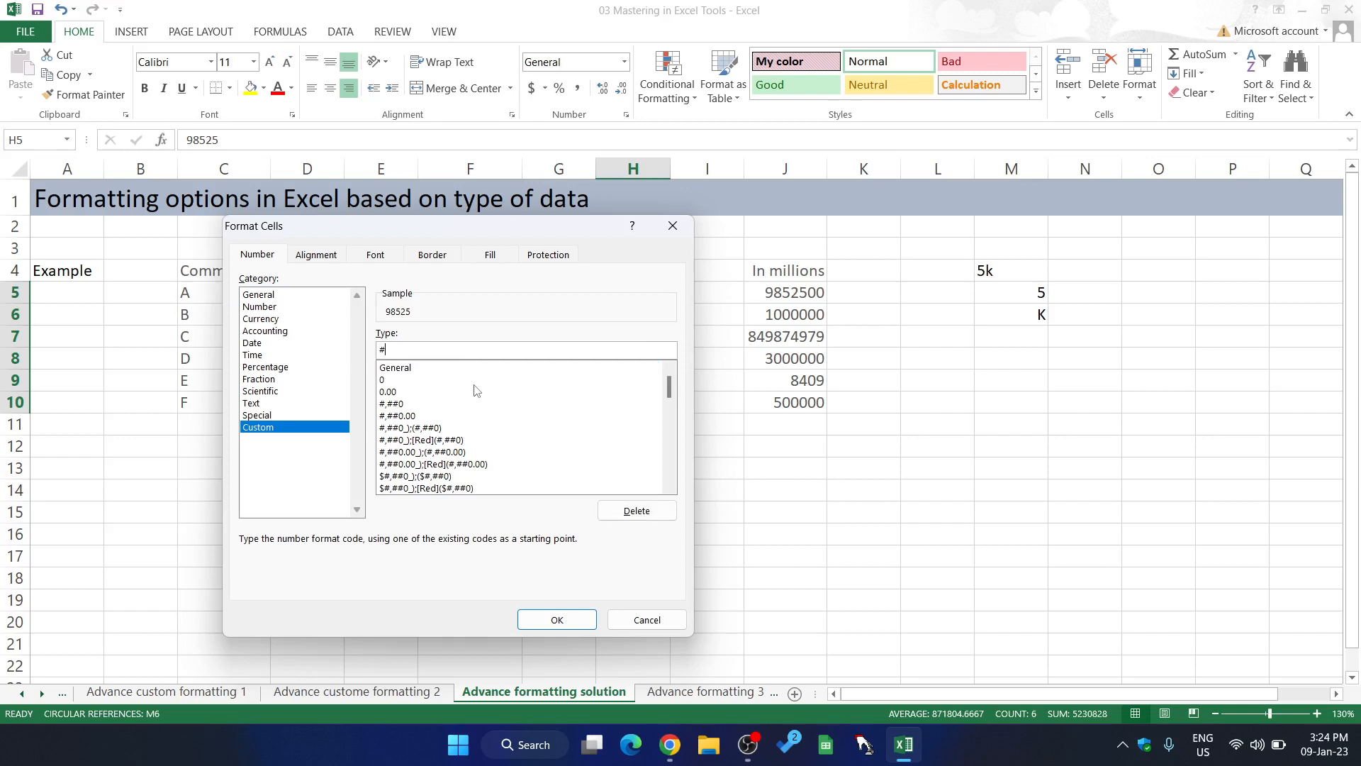
type(",\"K\"")
left_click(565, 622)
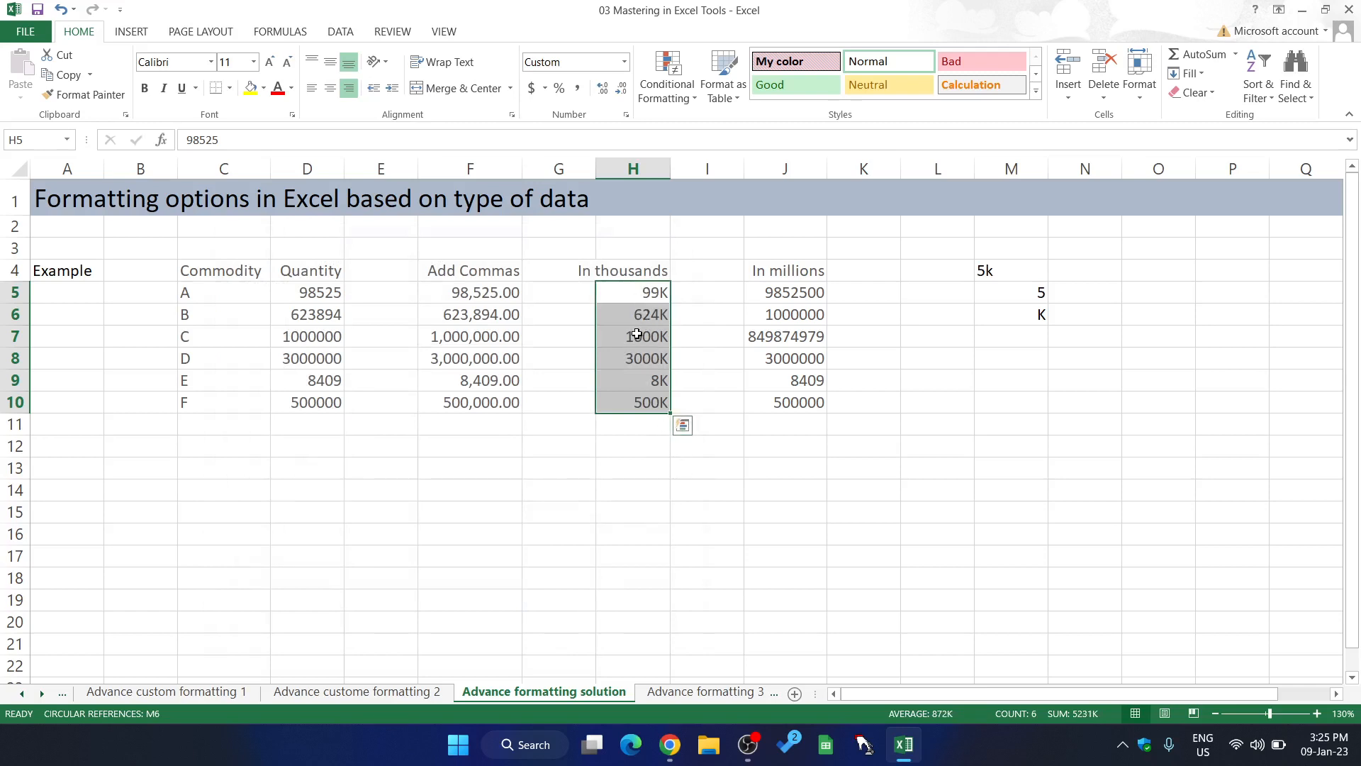
Check the stored values behind the K-formatted cells H8, H5 and H6, and compare them with the text entry in M4
left_click(651, 352)
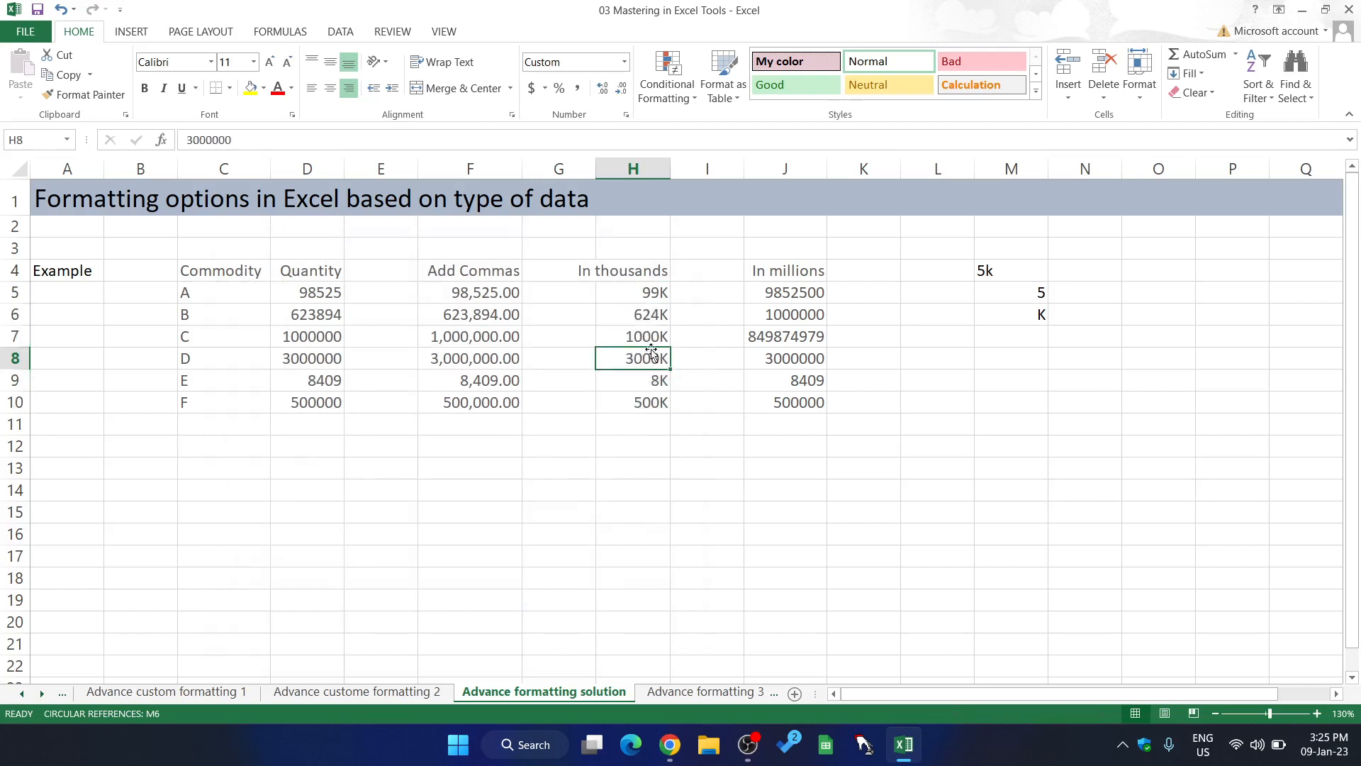
left_click(650, 294)
left_click(641, 454)
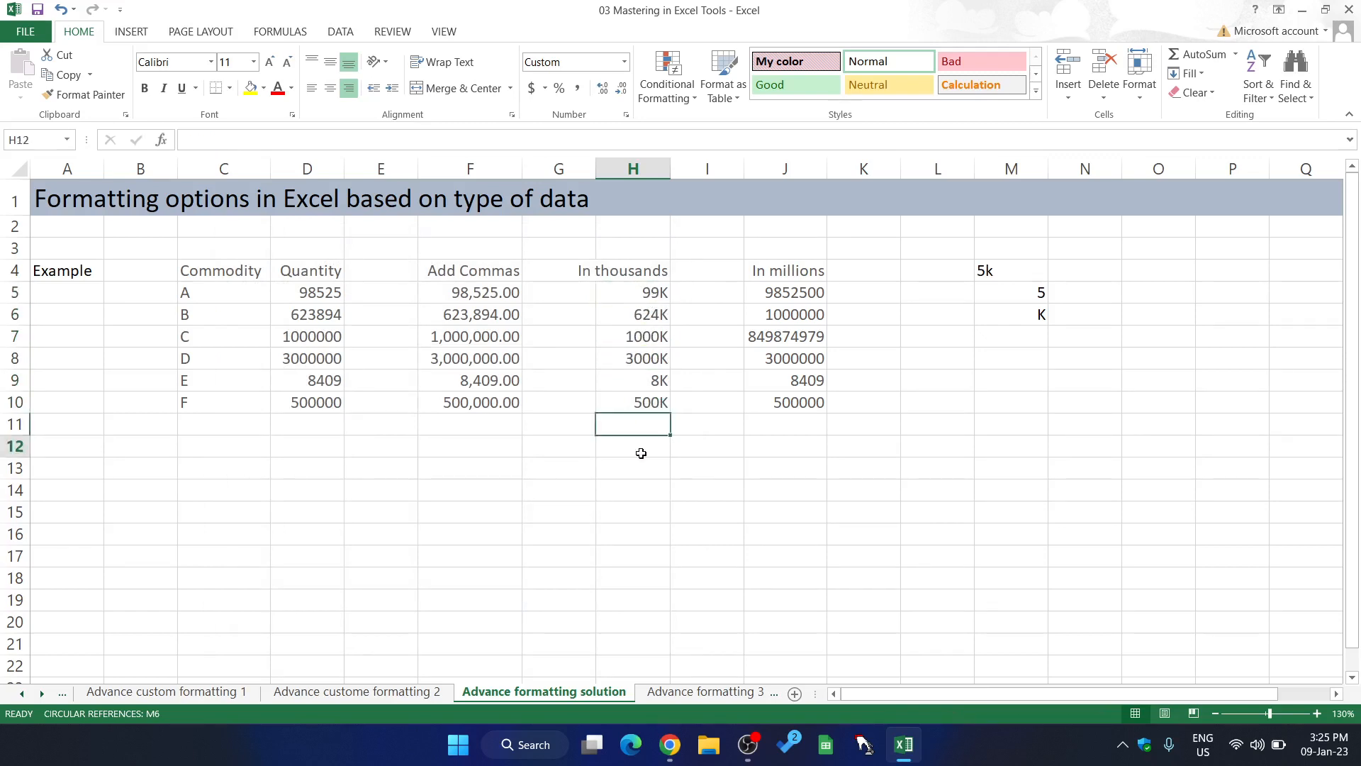
left_click(1009, 273)
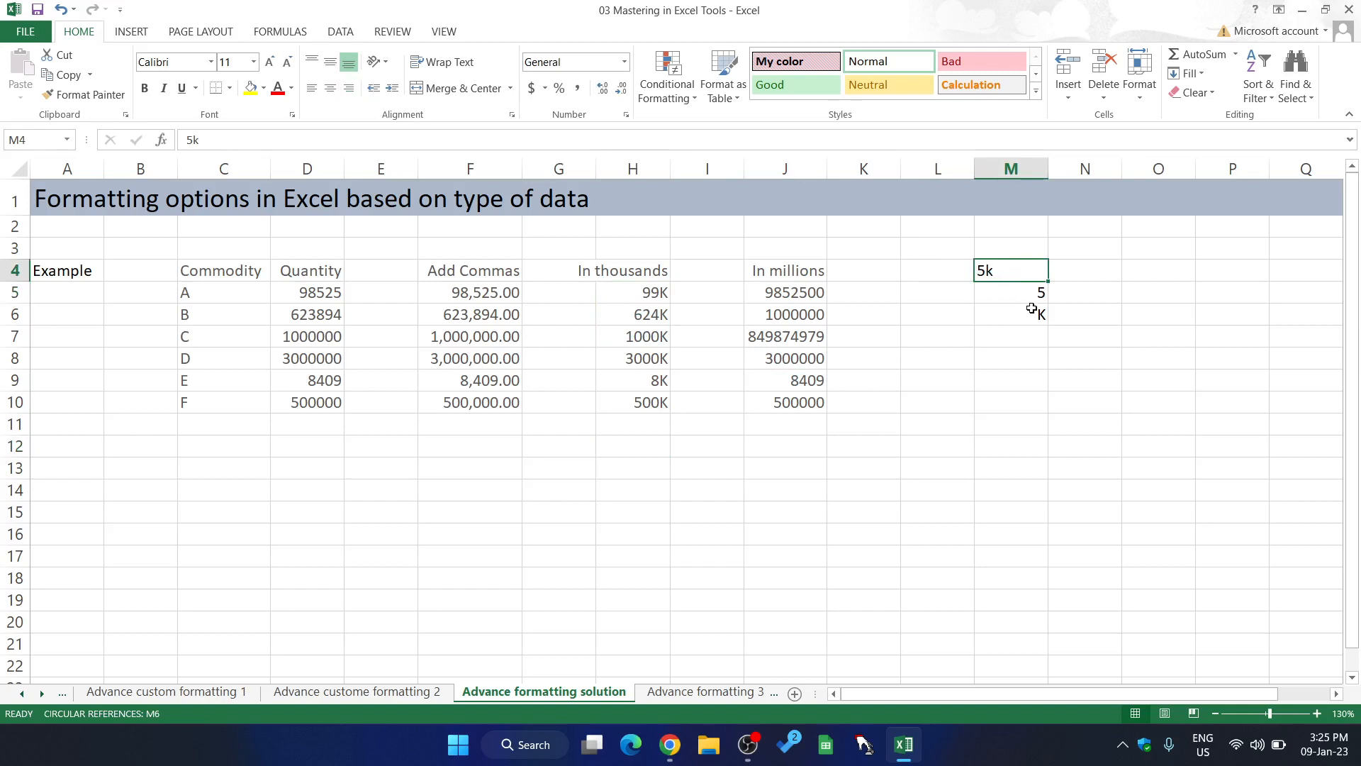
left_click(1030, 353)
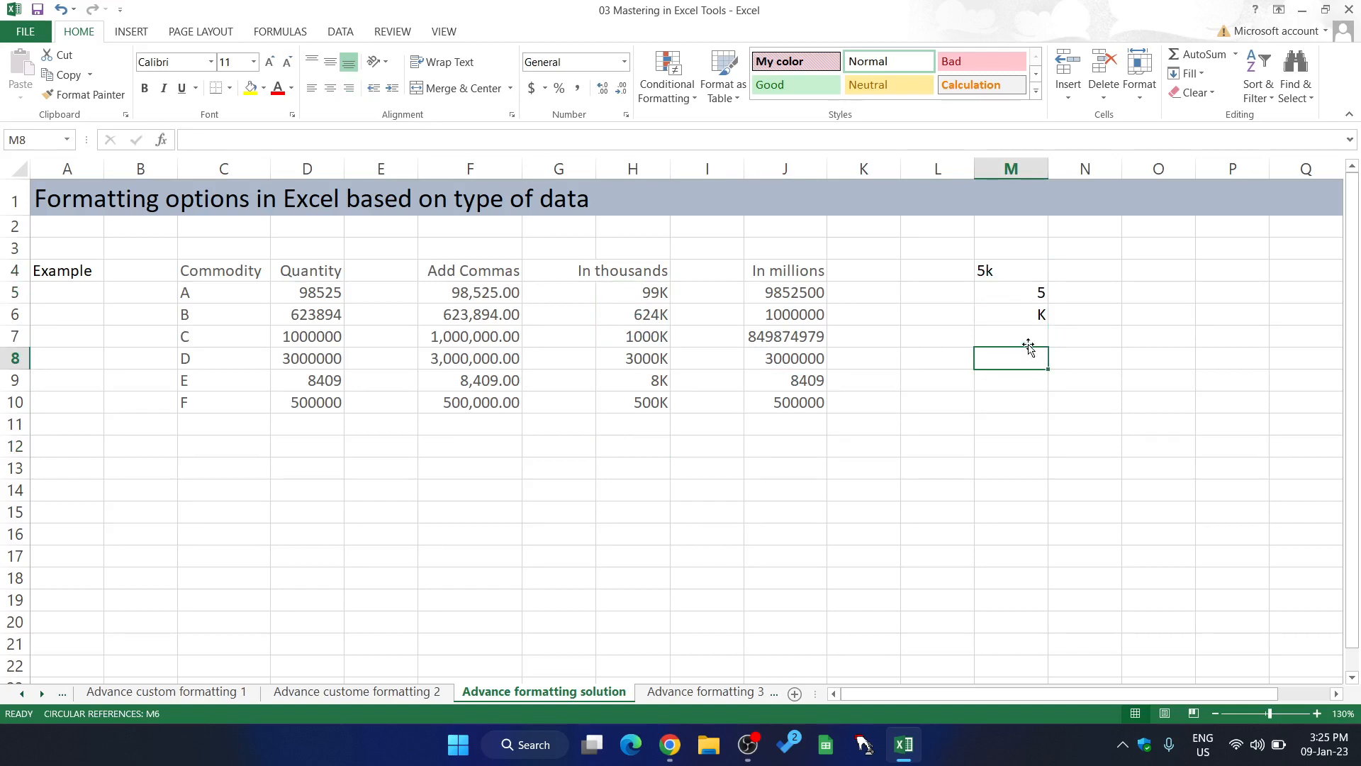
left_click(647, 310)
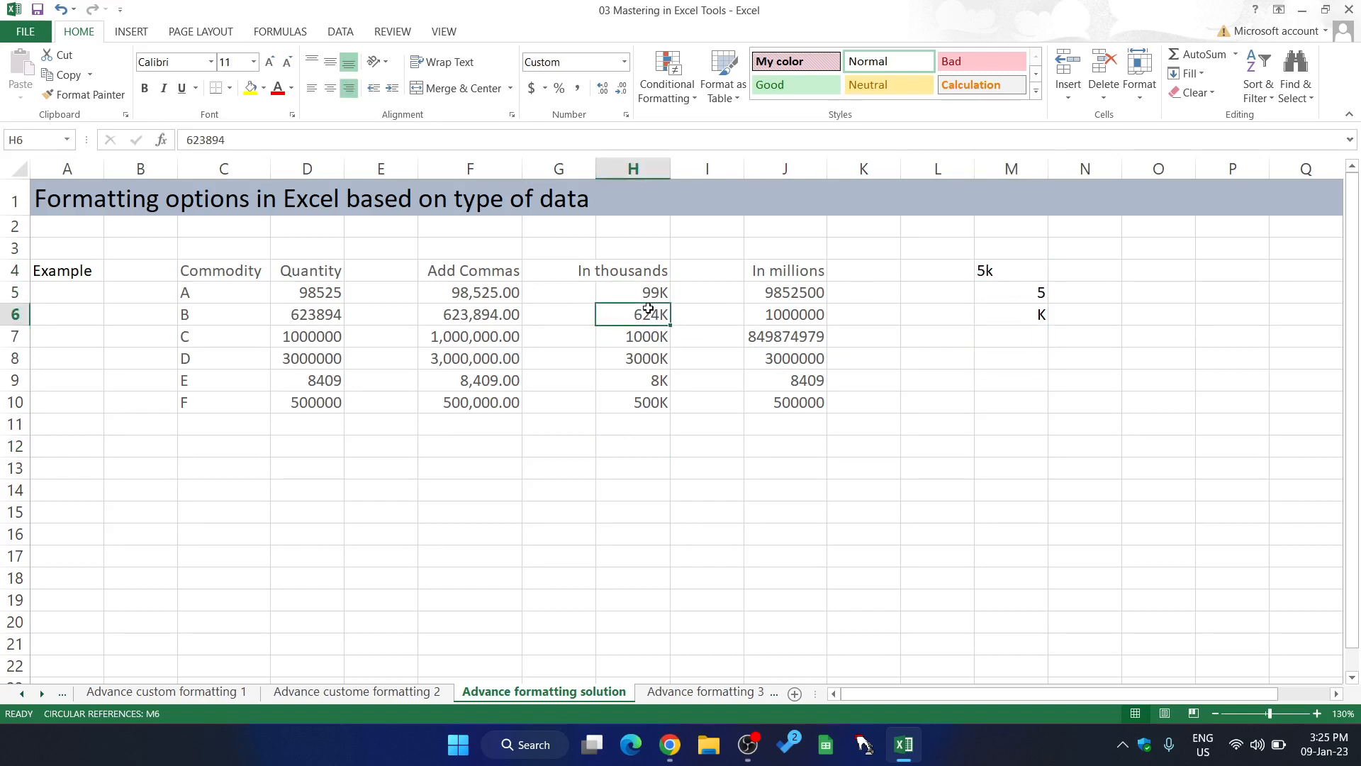
Enter 5k in L10 and the number 5 in L11 as test values
left_click(956, 401)
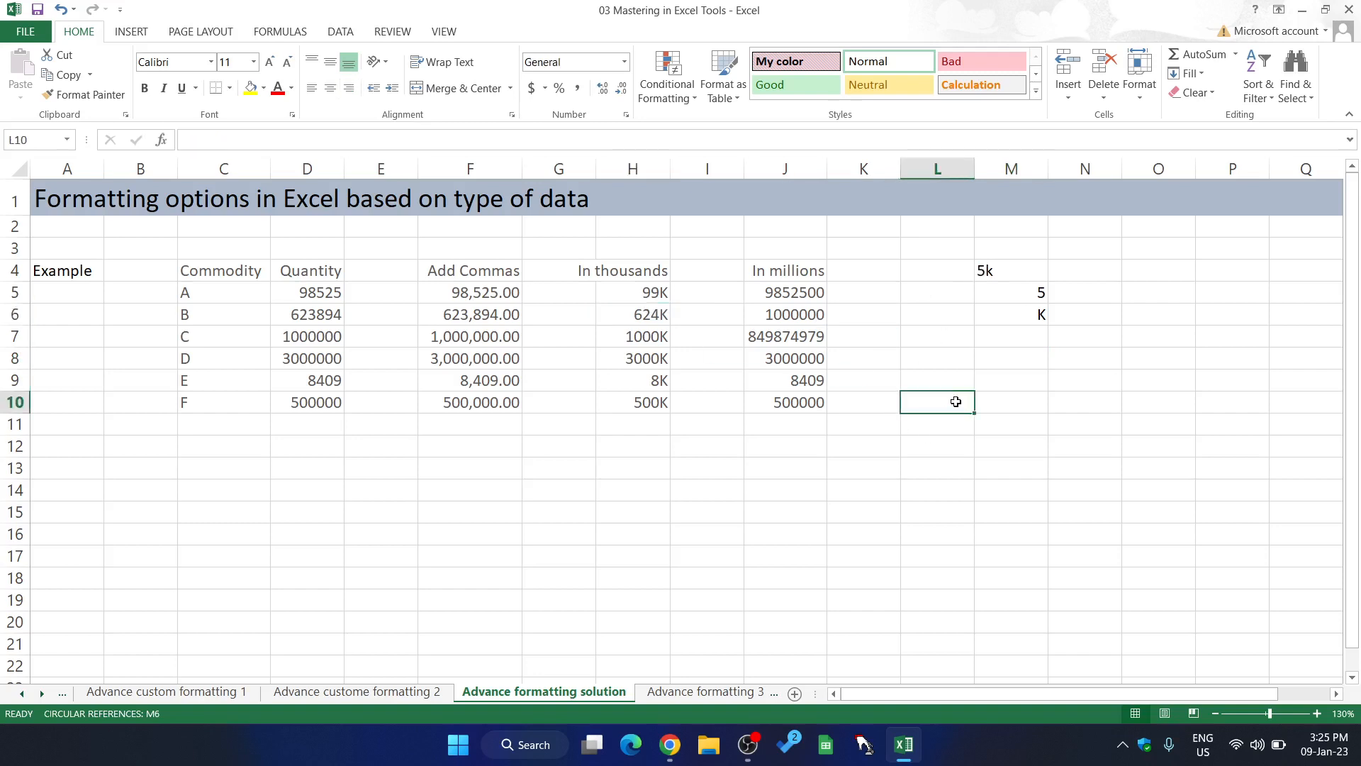
type("5k")
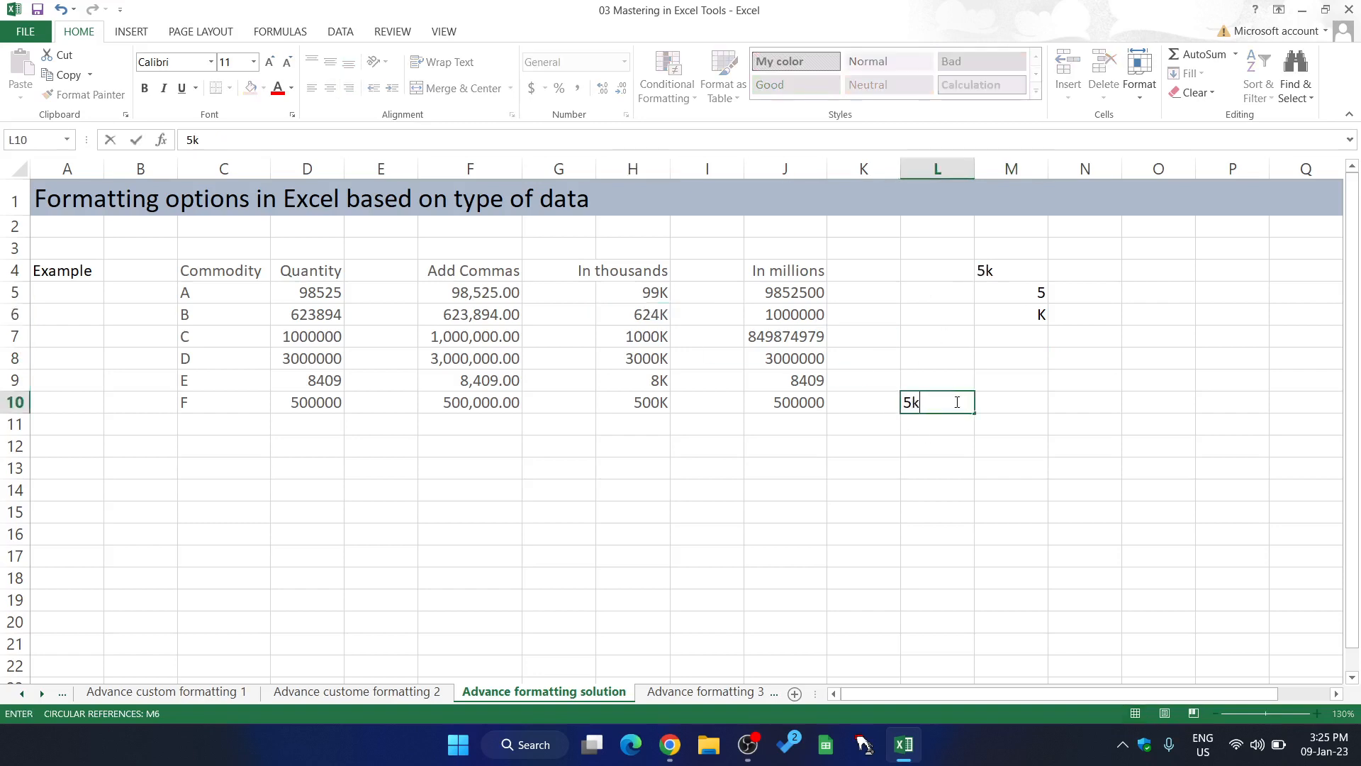
key("Return")
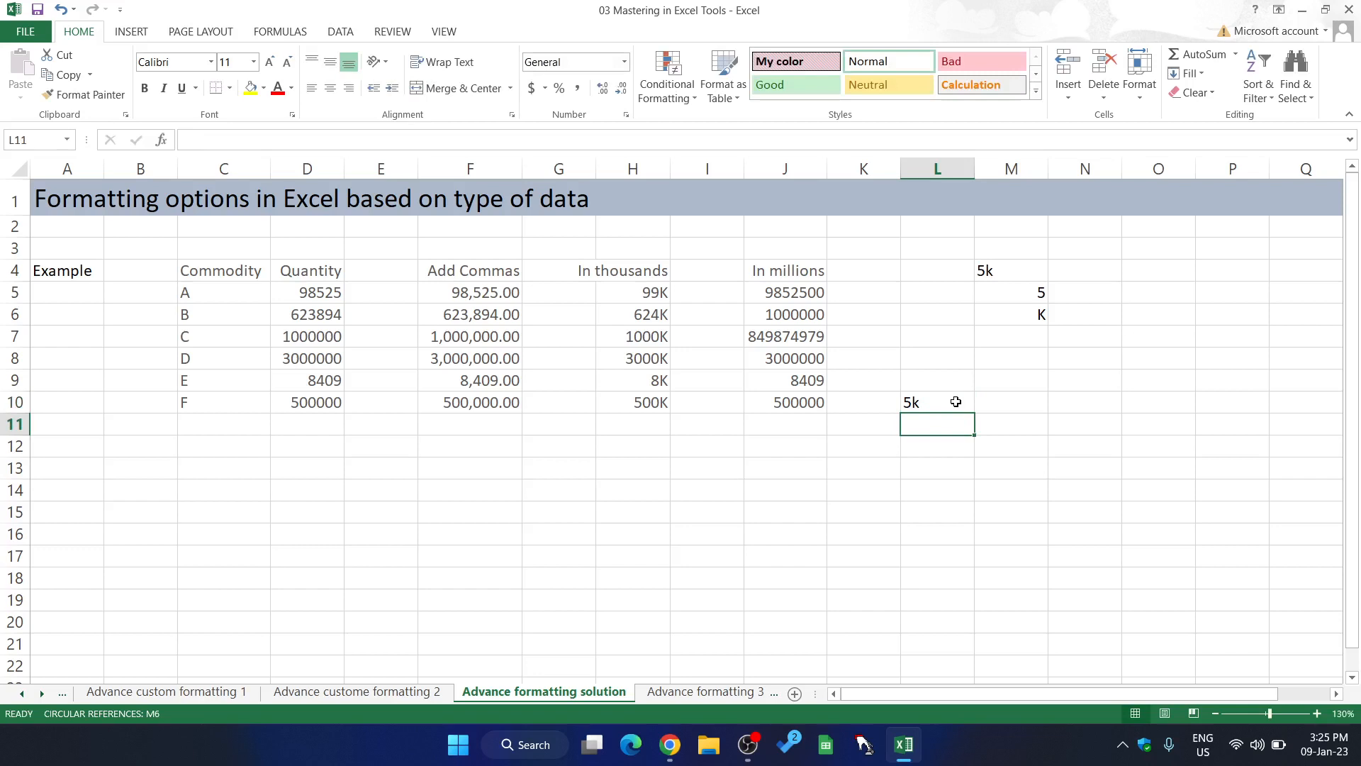
type("5")
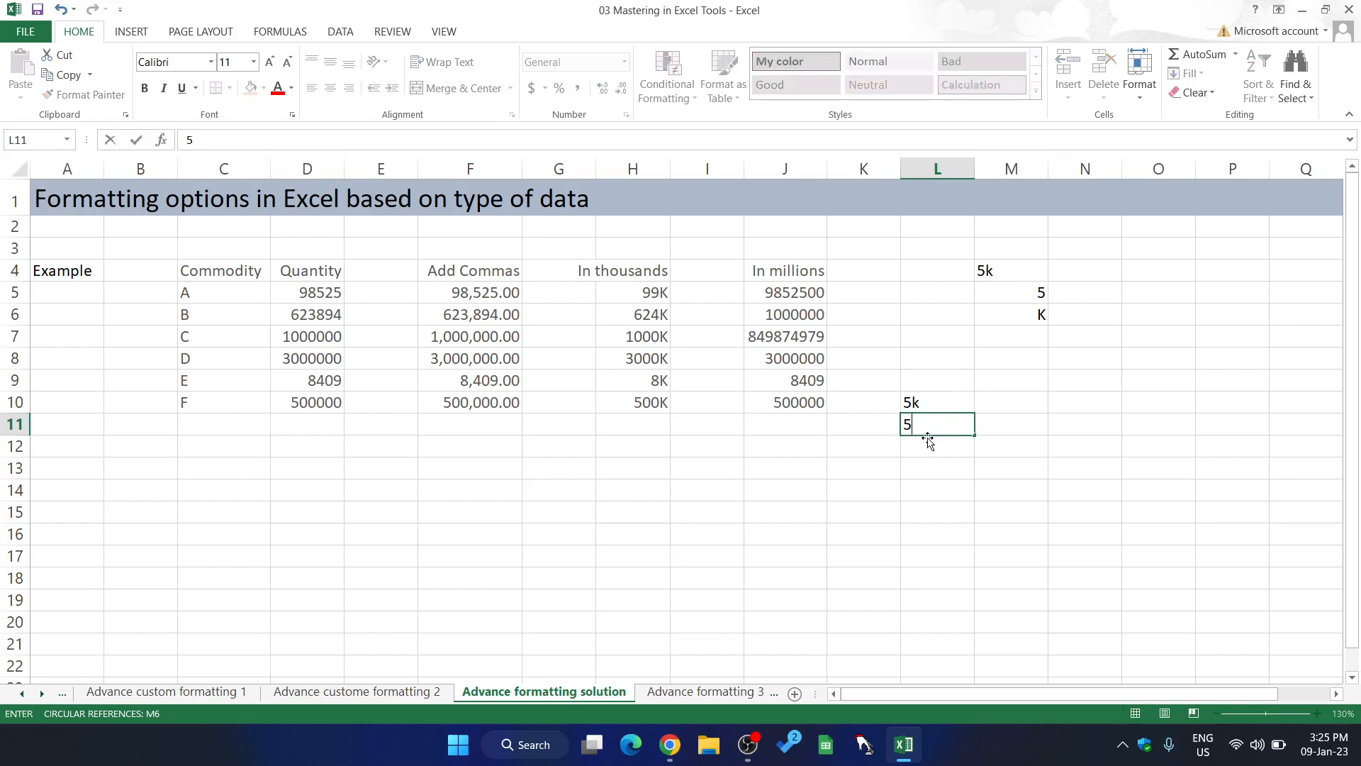
key("Return")
key("Return")
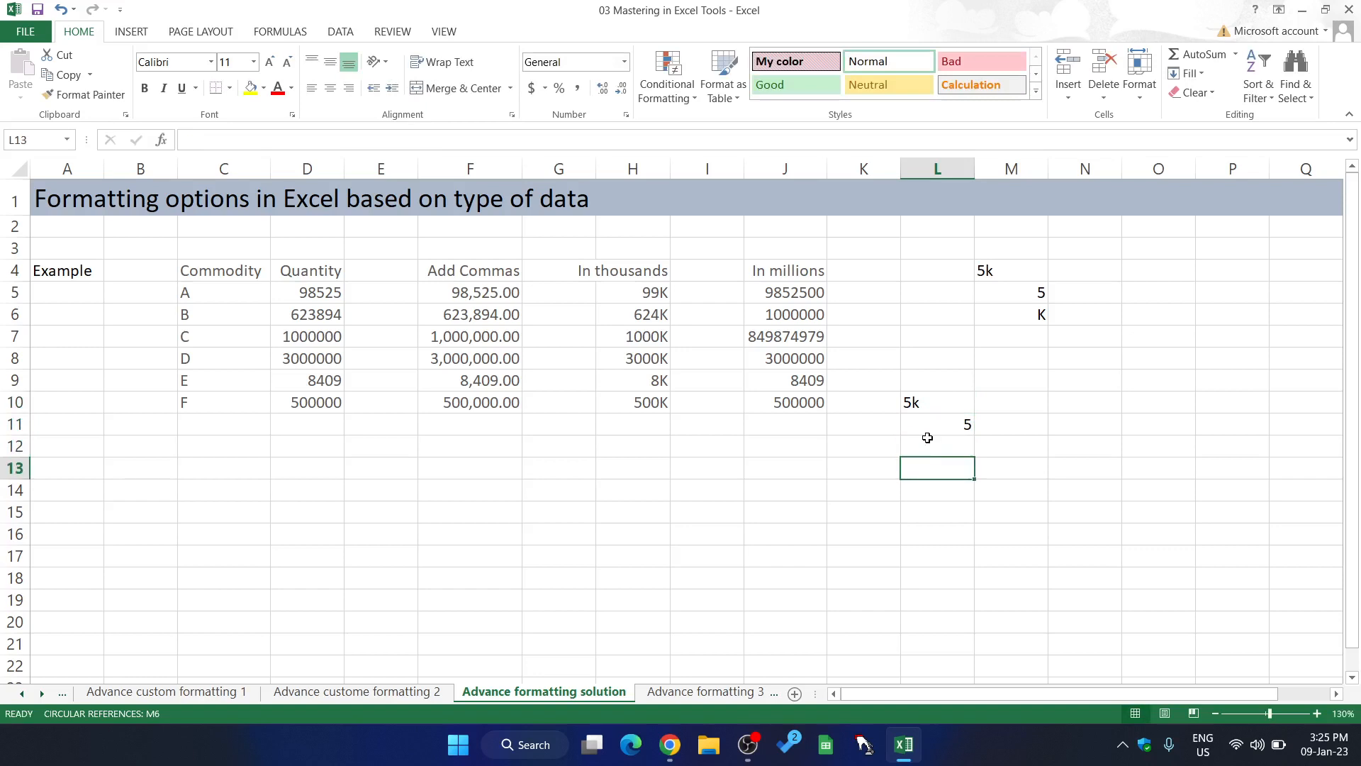
Add the two test values in L12 with the formula =SUM(L10:L11)
left_click(928, 438)
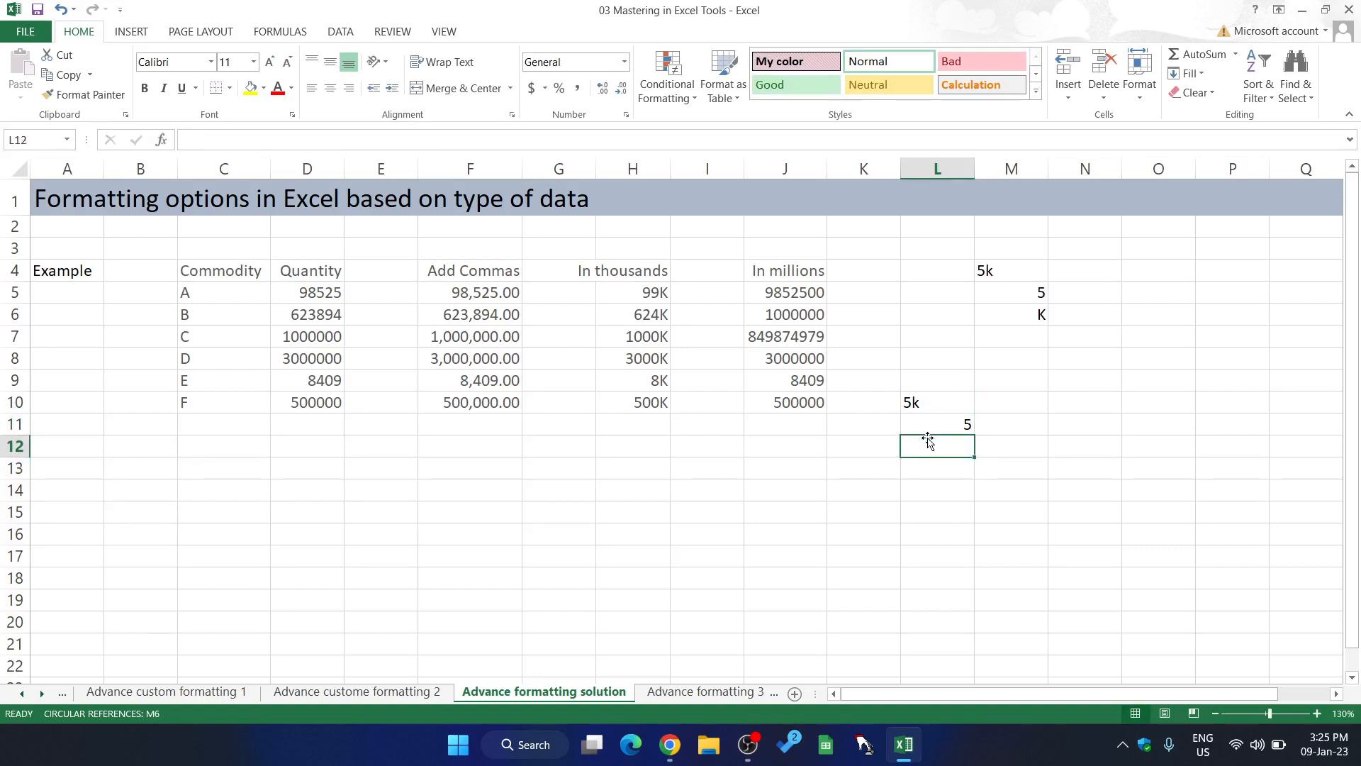
type("+")
key("BackSpace")
type("=")
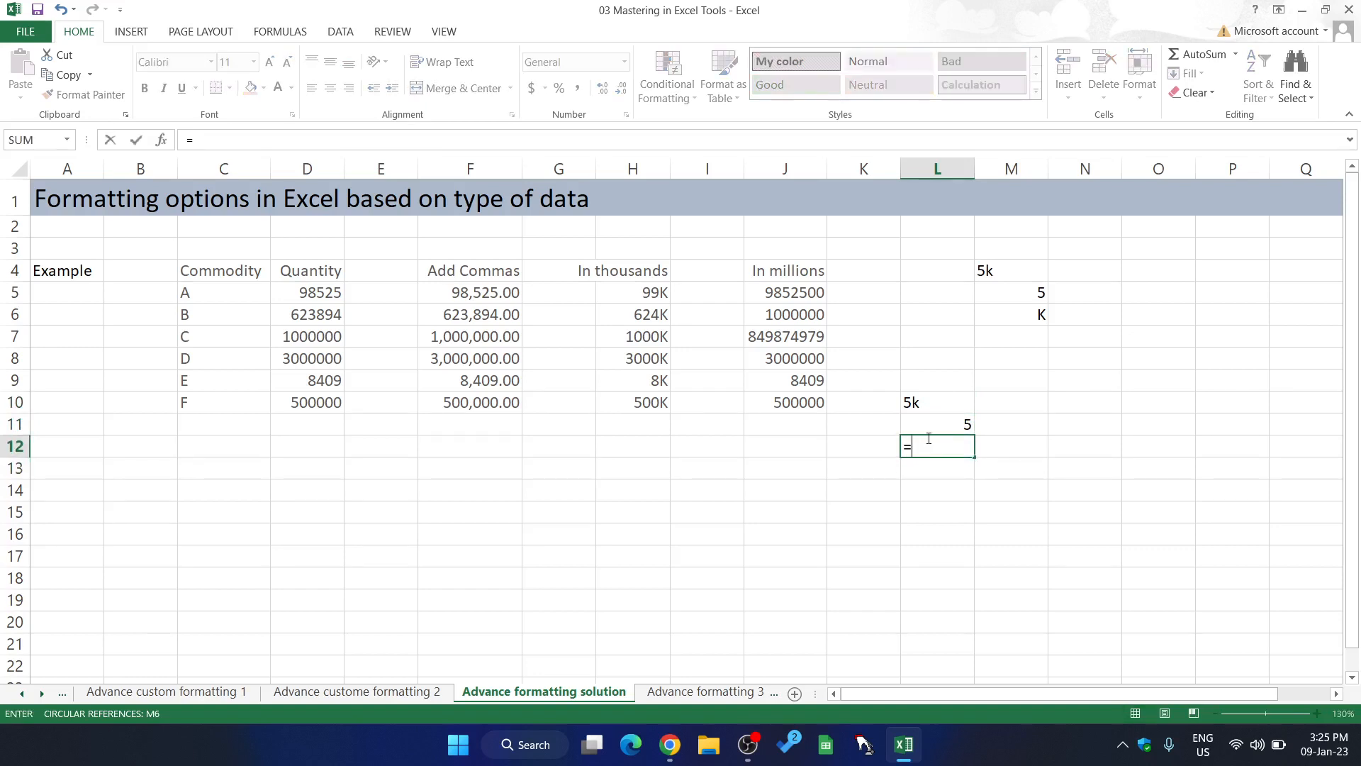
type("S")
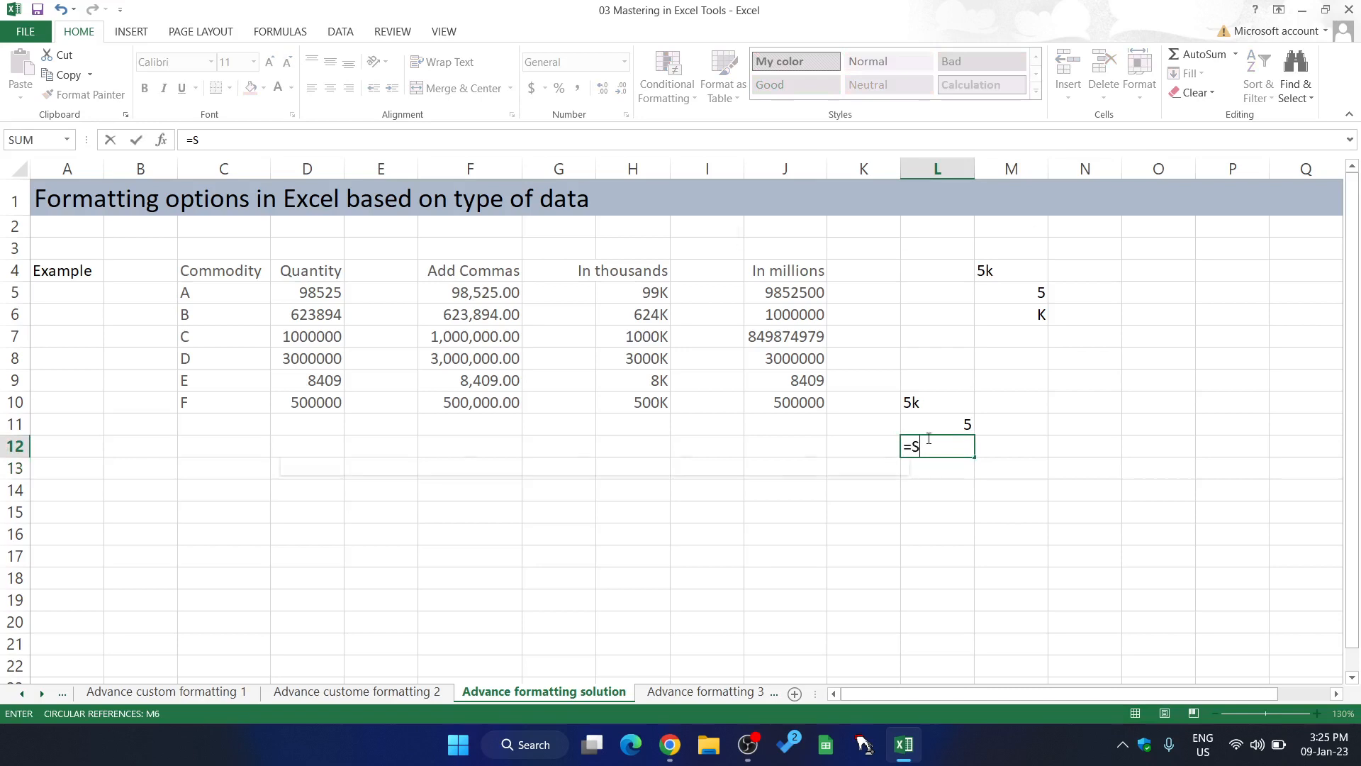
type("um")
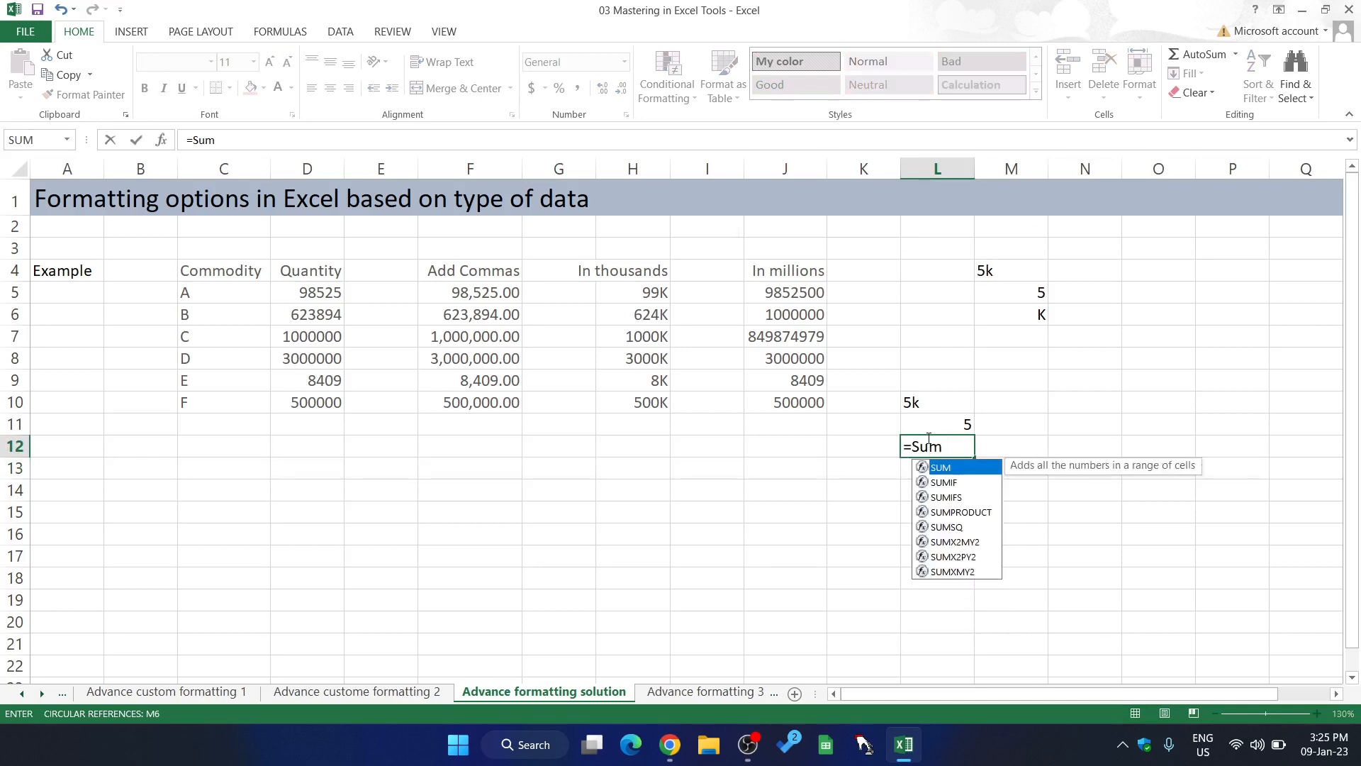
key("Tab")
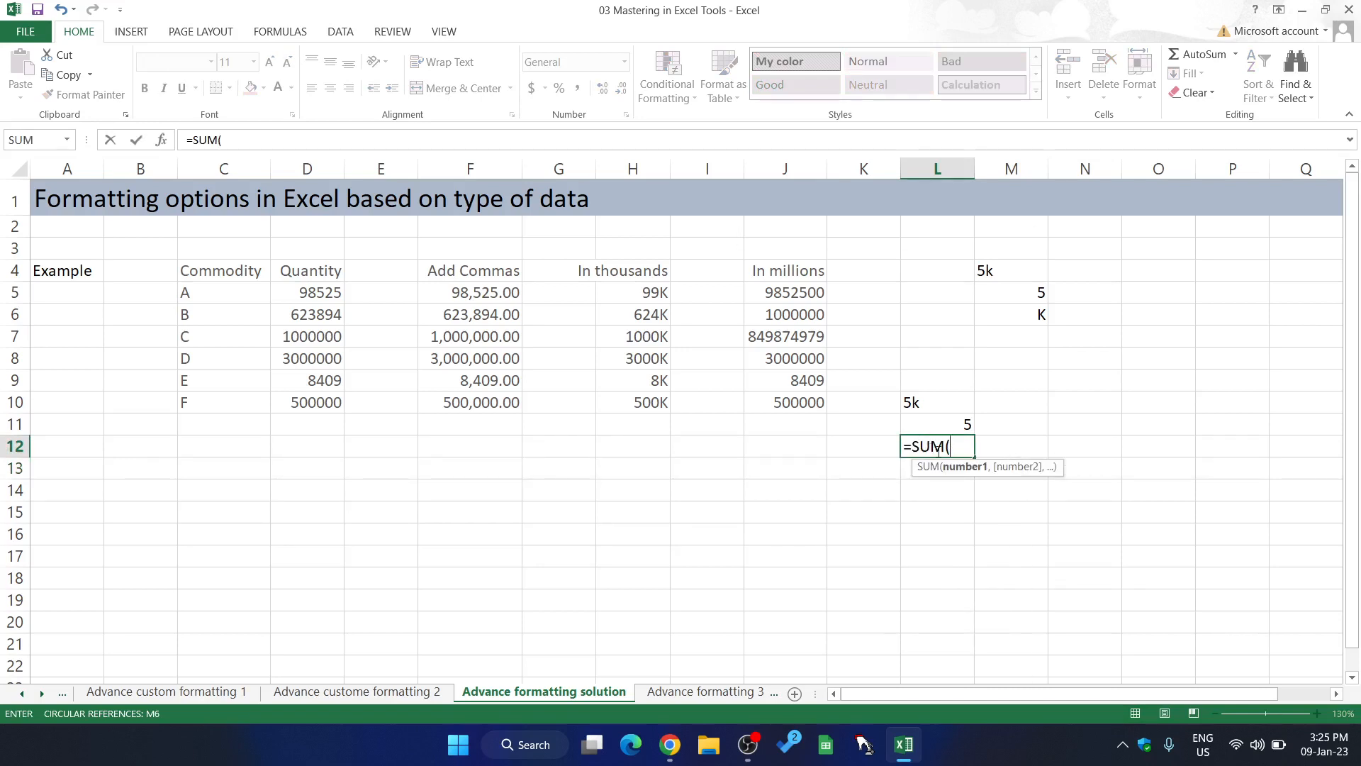
left_click(947, 402)
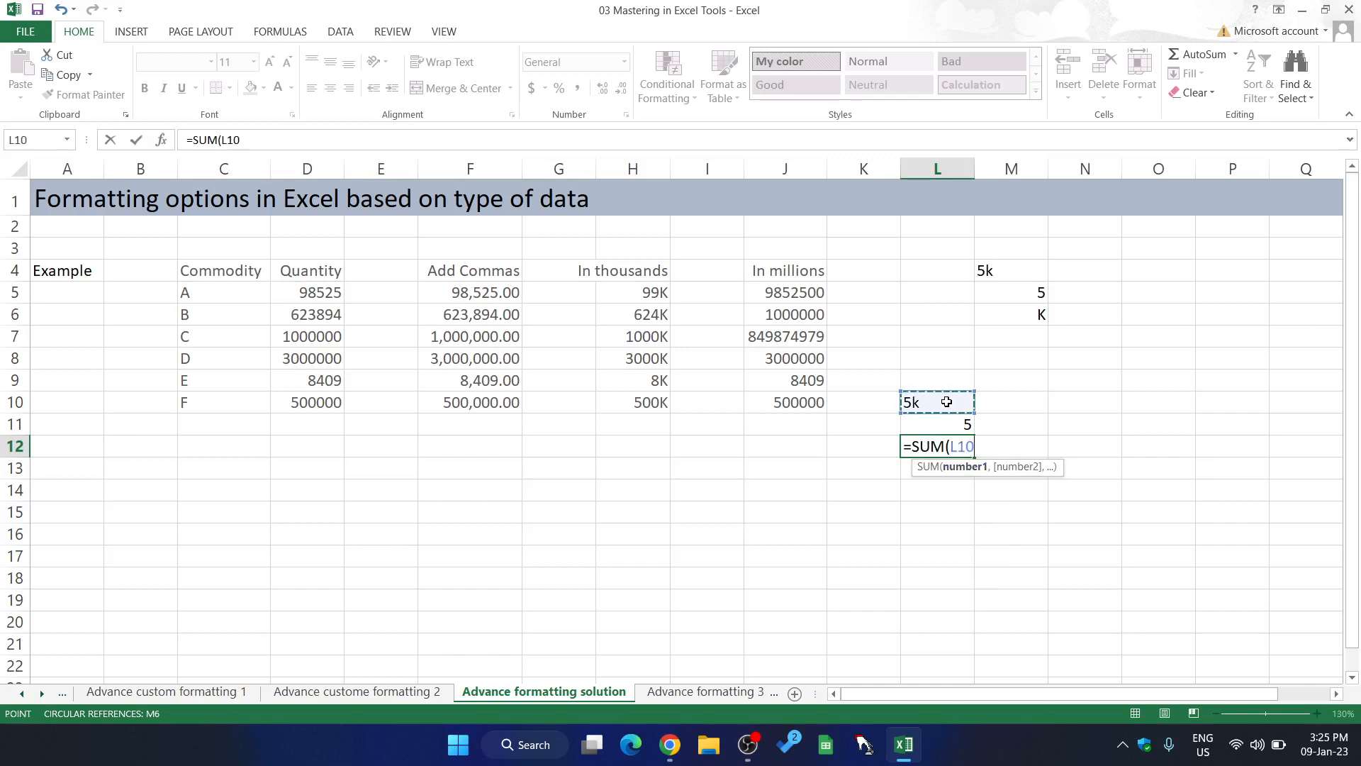
key("shift+Down")
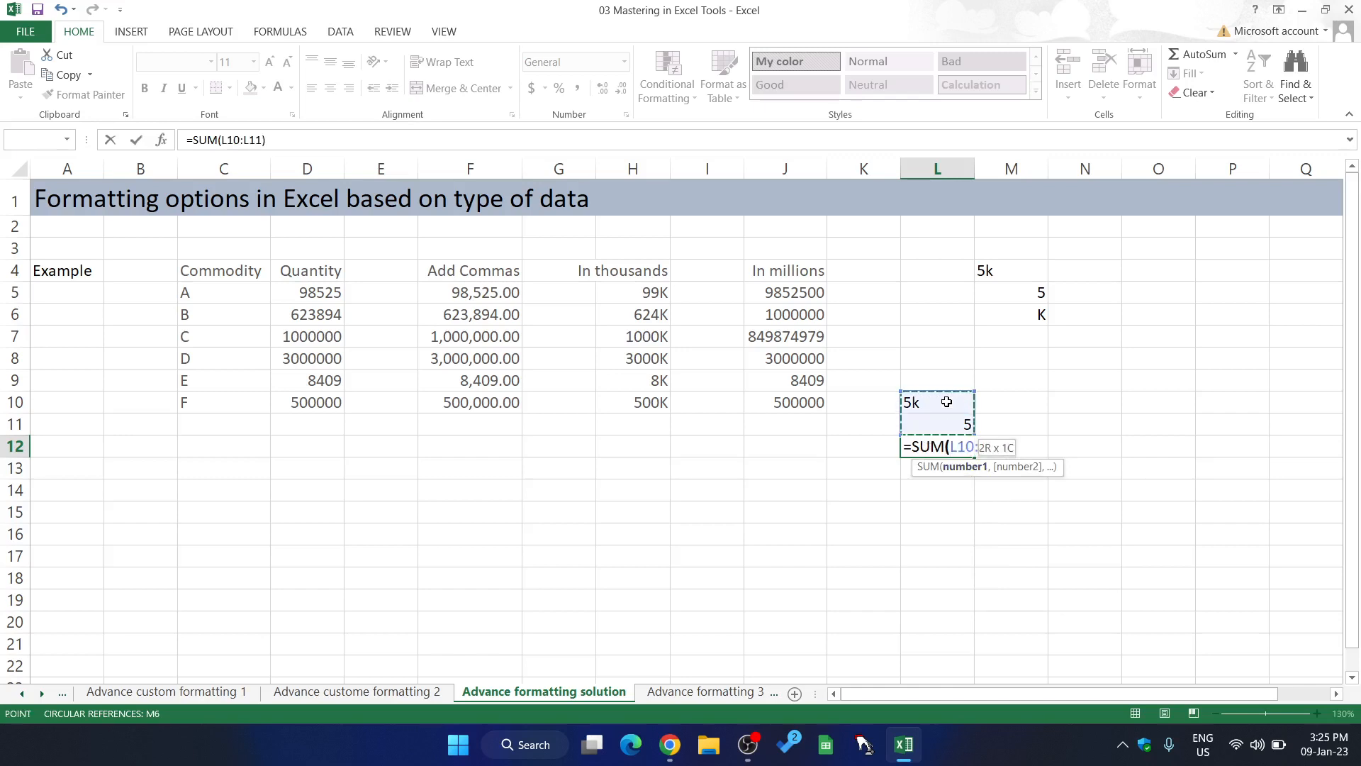
key("Return")
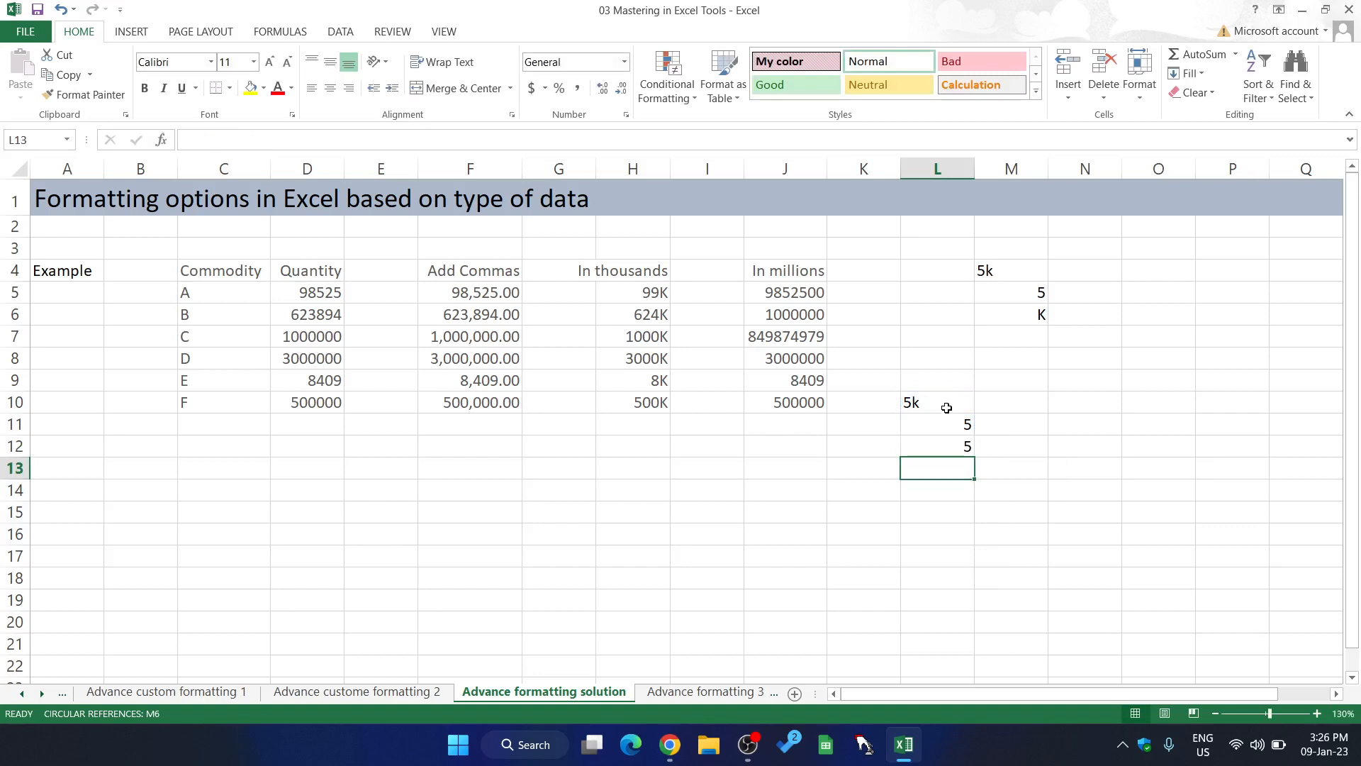
Make the SUM result in L12 bold
left_click(955, 442)
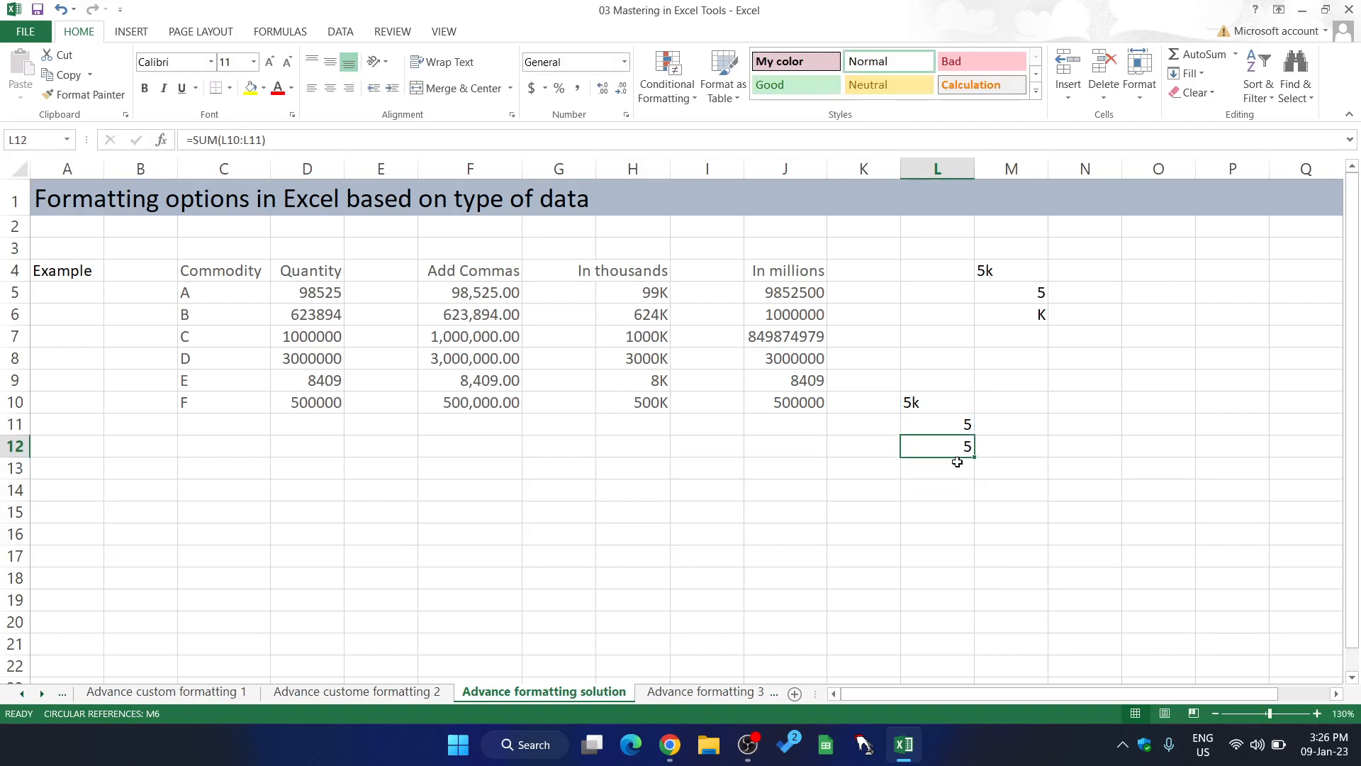
key("ctrl+b")
left_click(1015, 441)
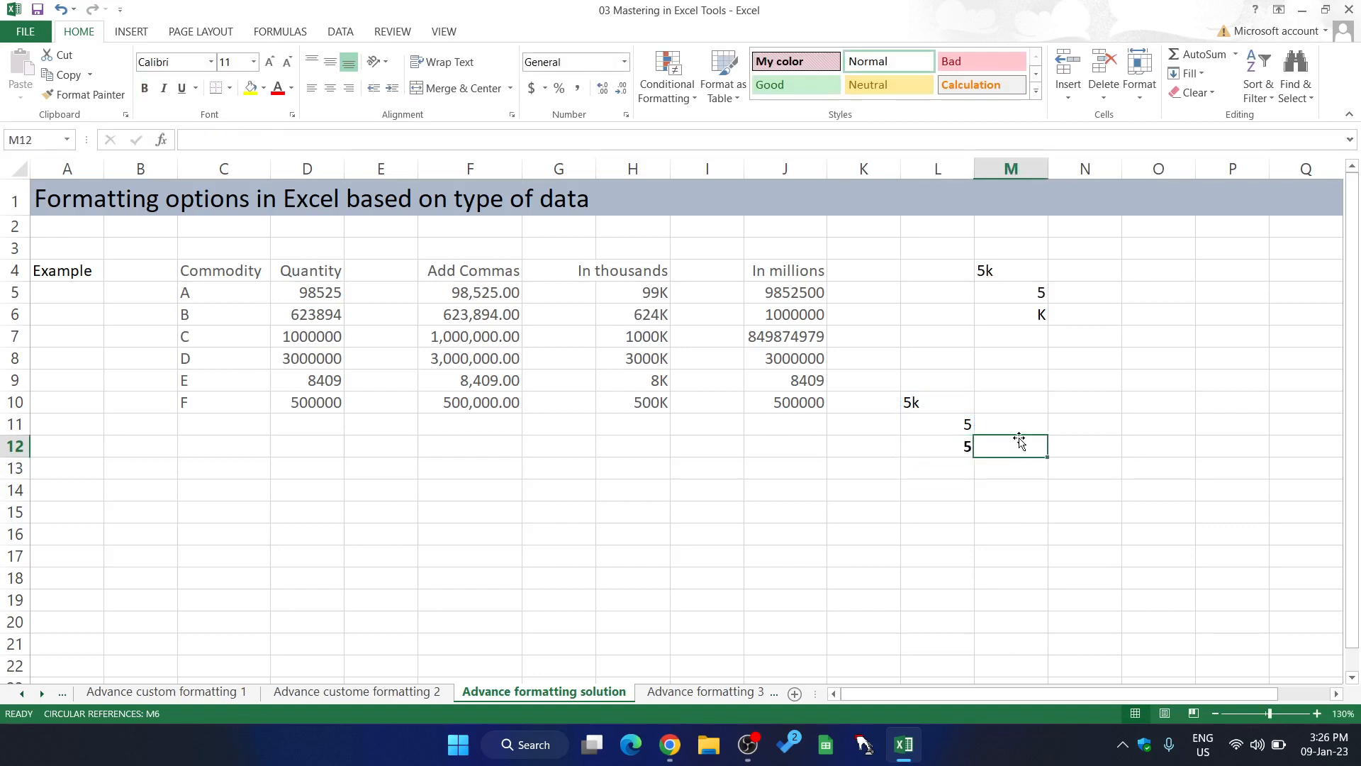
Replace the text entry in L10 with the number 10 to test the sum
left_click(943, 410)
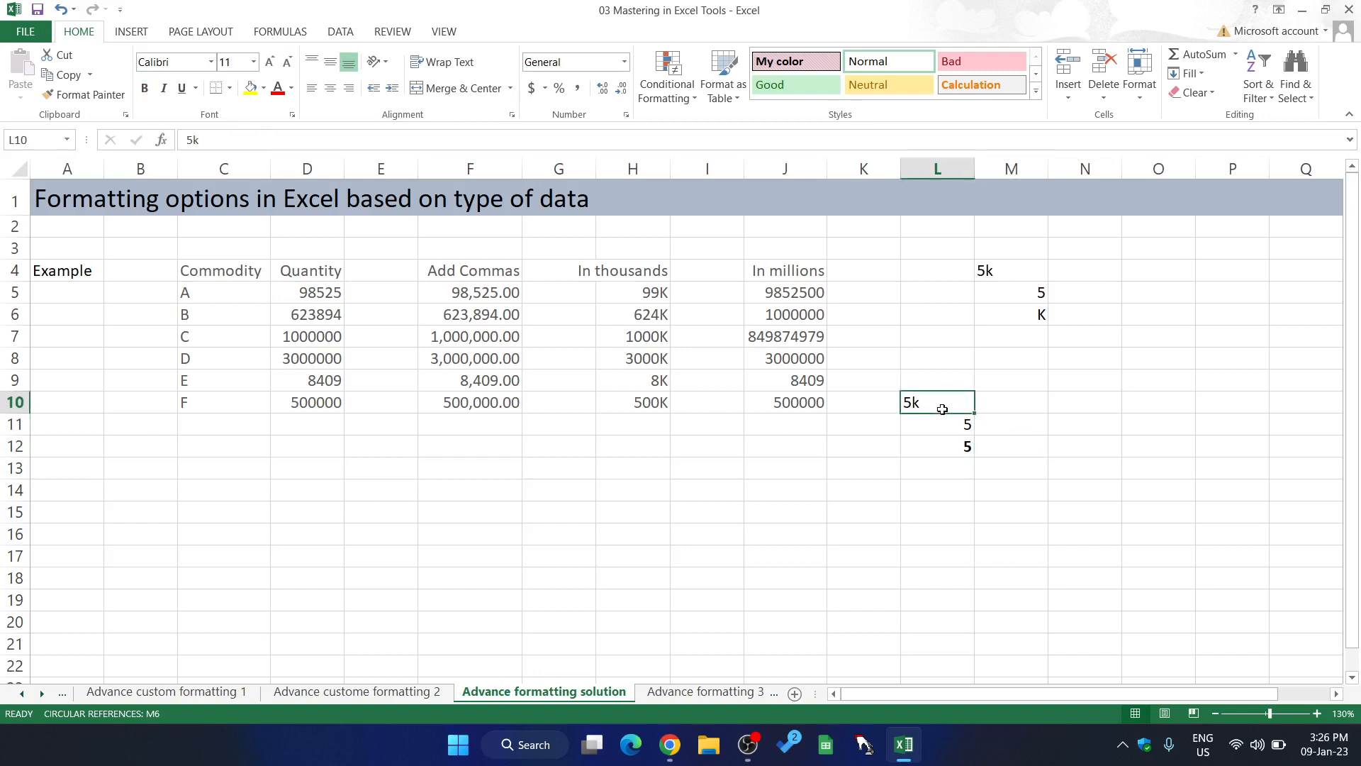
type("10")
key("Return")
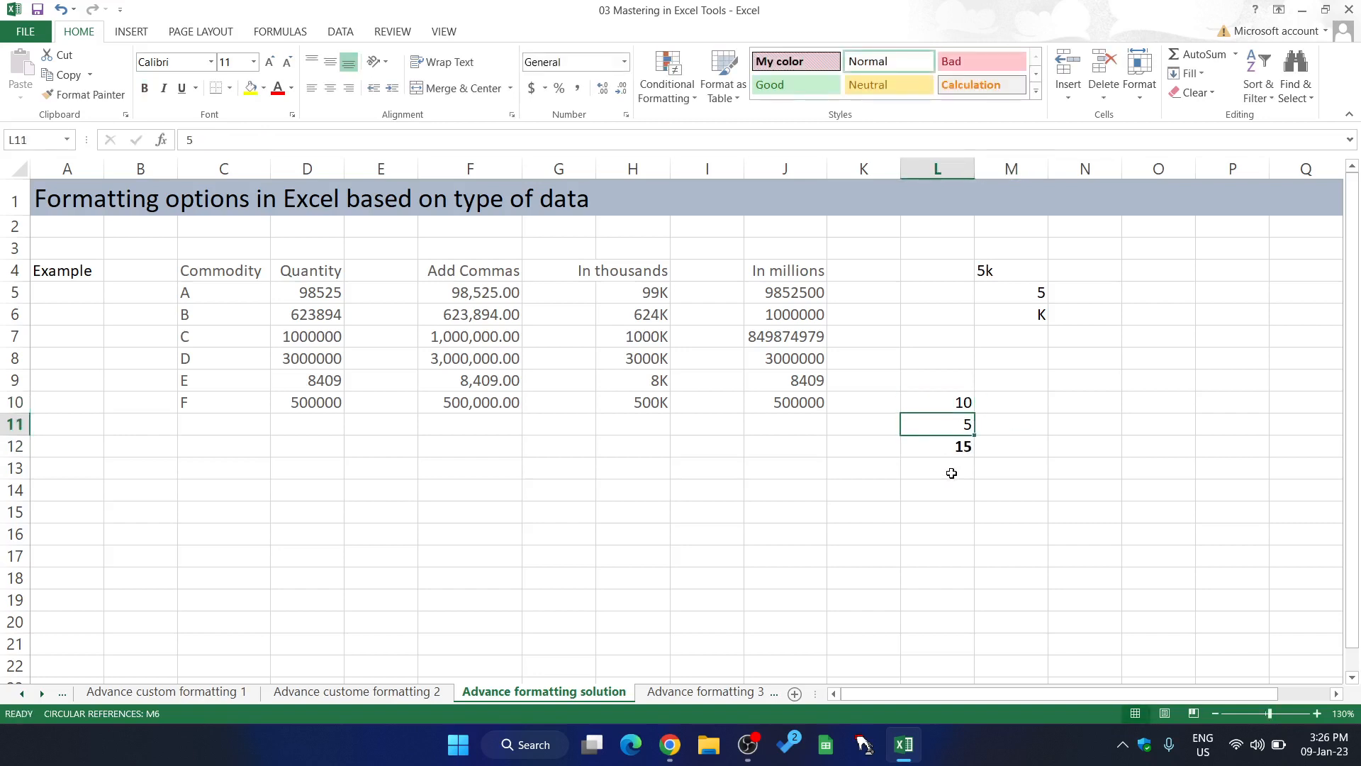
Replace the value in L10 with the text 784h and compare it with the numeric entry in L11
left_click(956, 404)
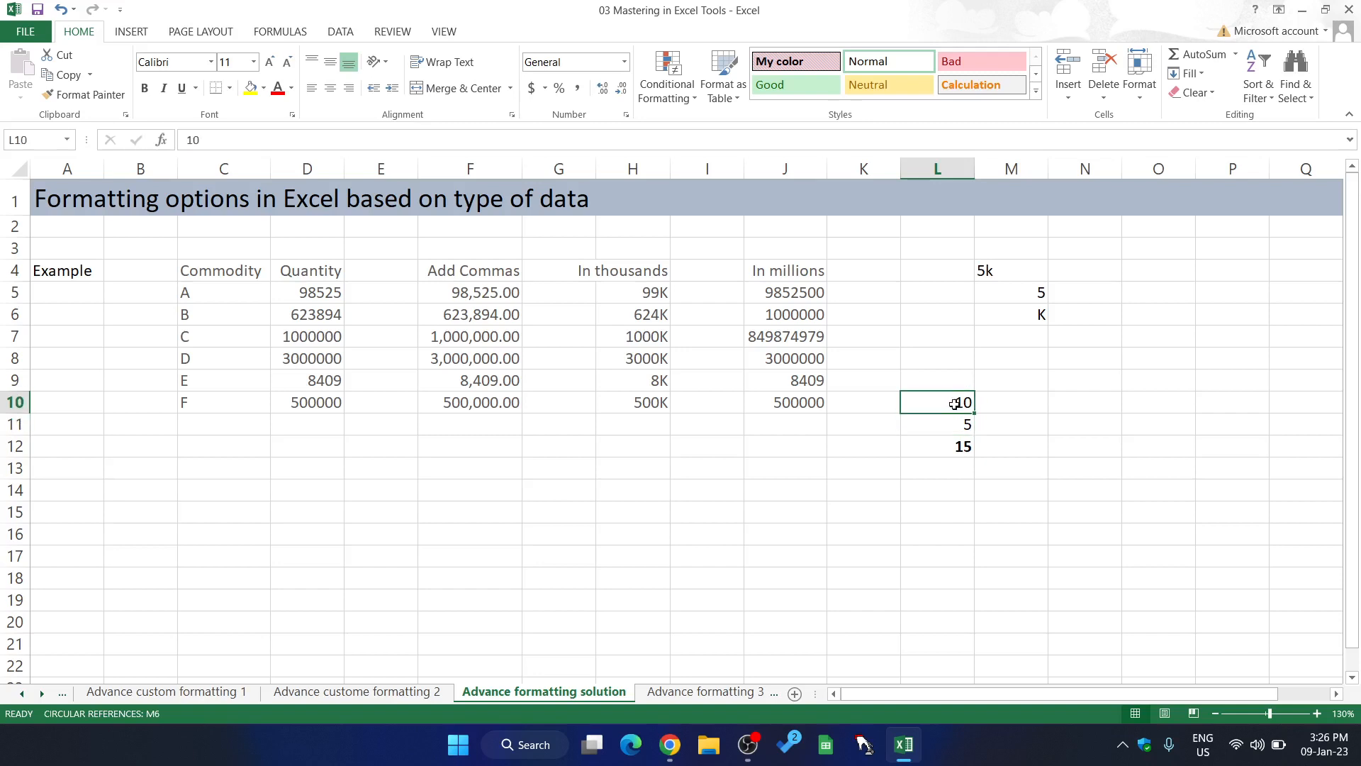
type("784h")
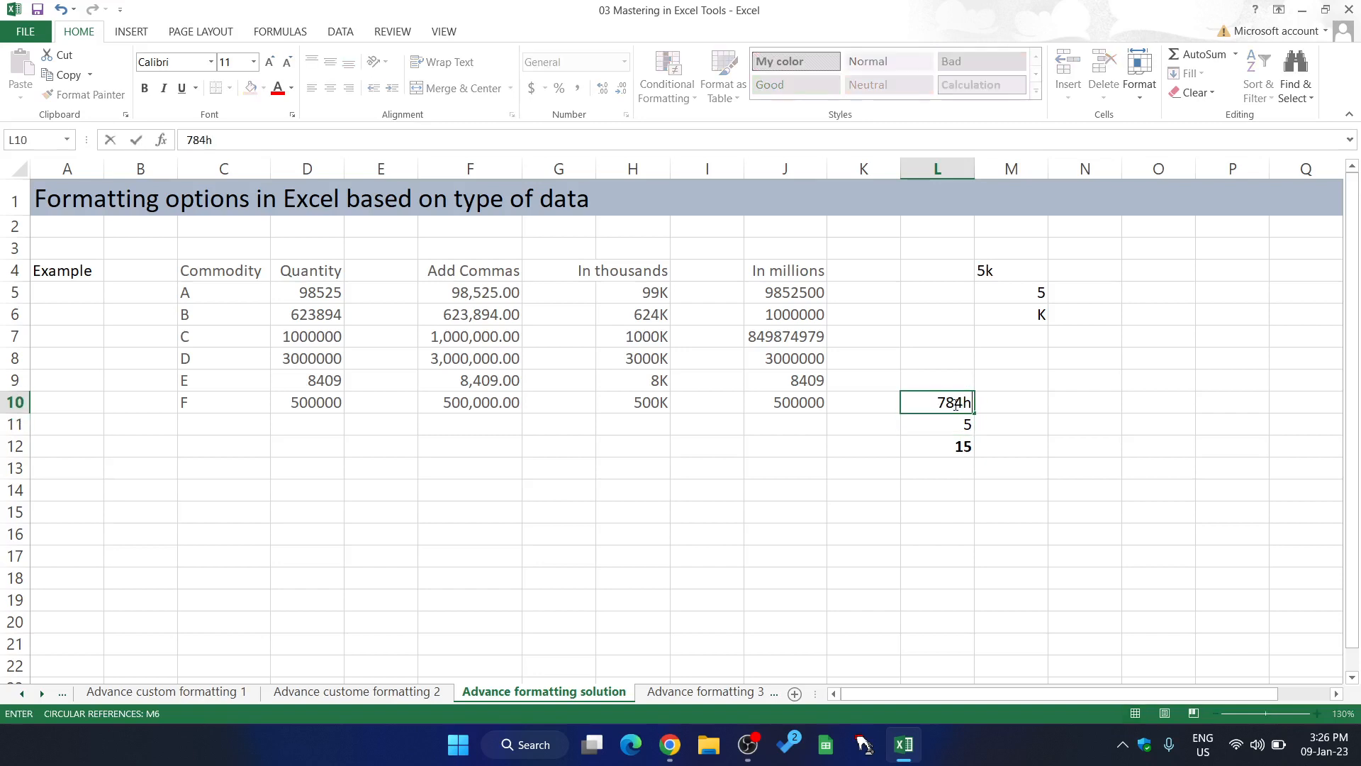
key("Return")
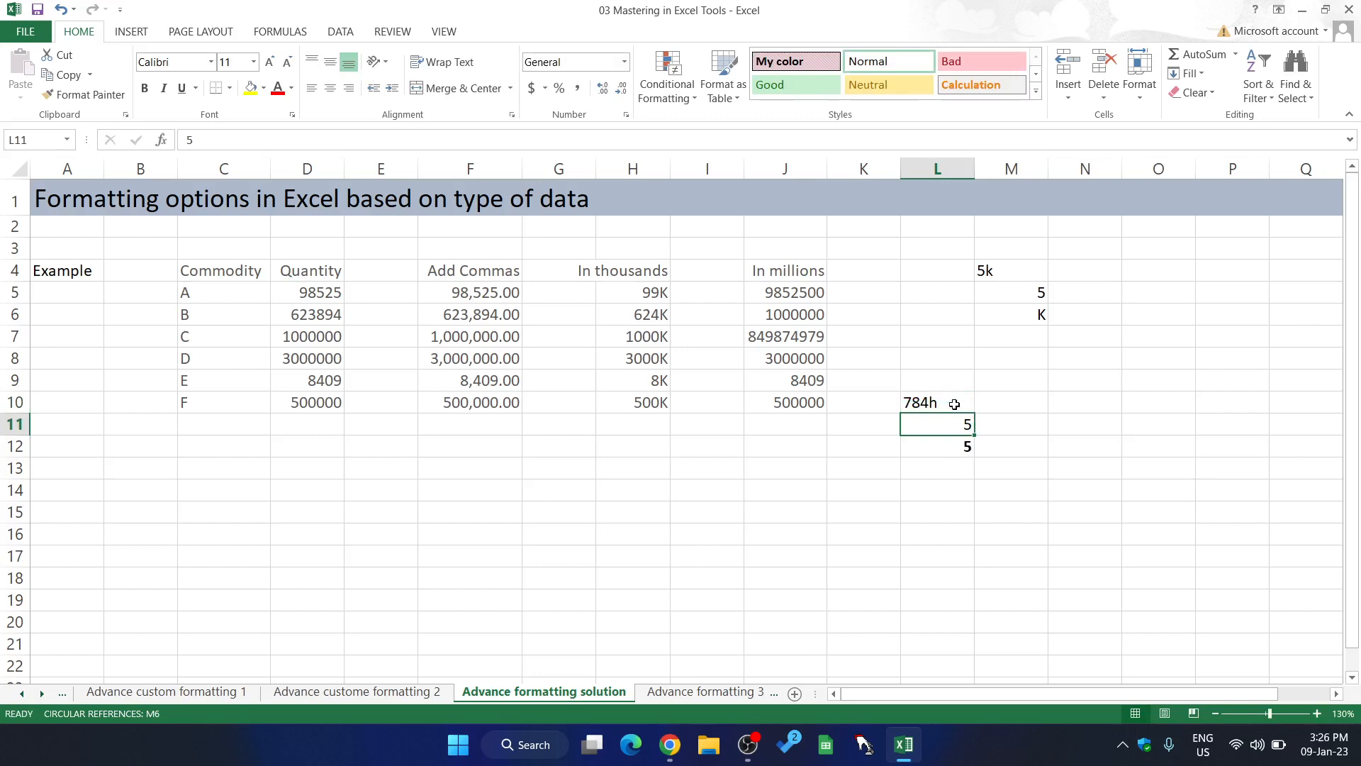
left_click(956, 405)
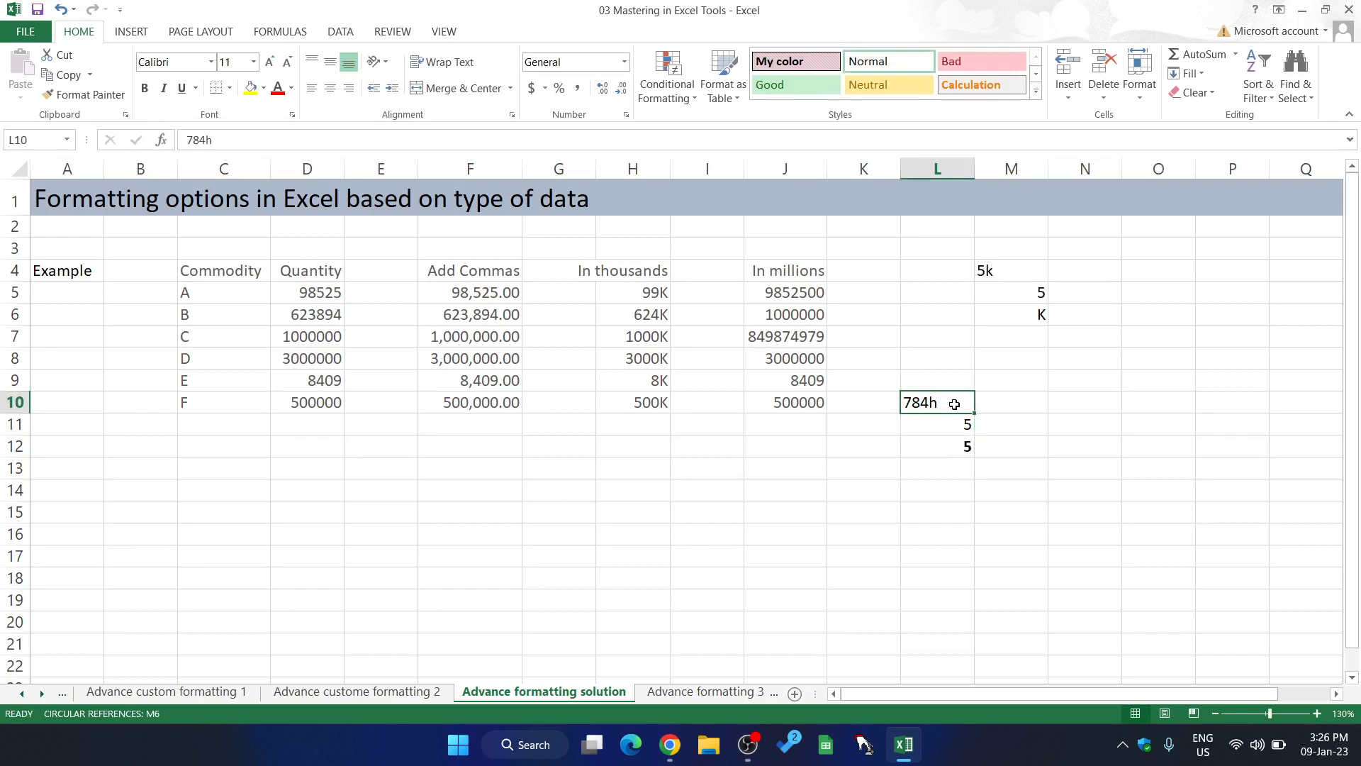
left_click(956, 426)
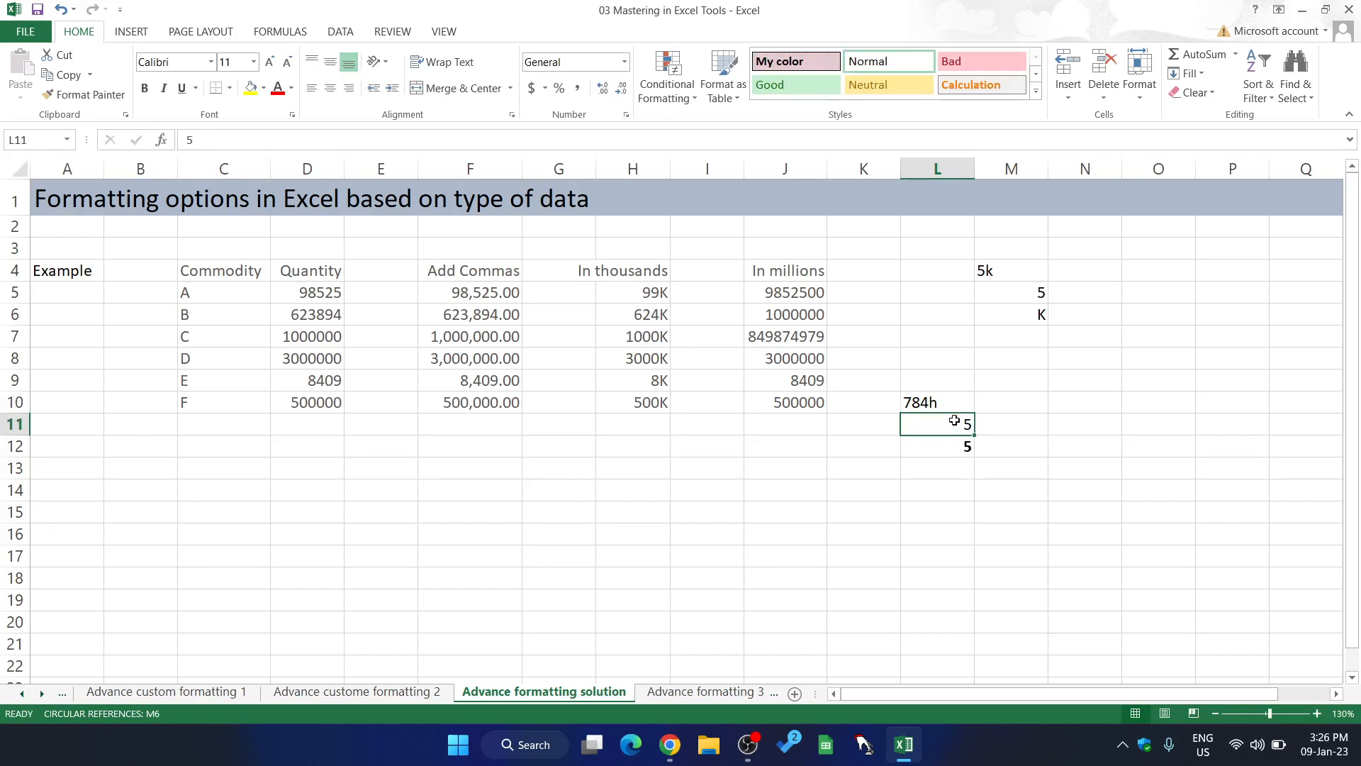
left_click(956, 404)
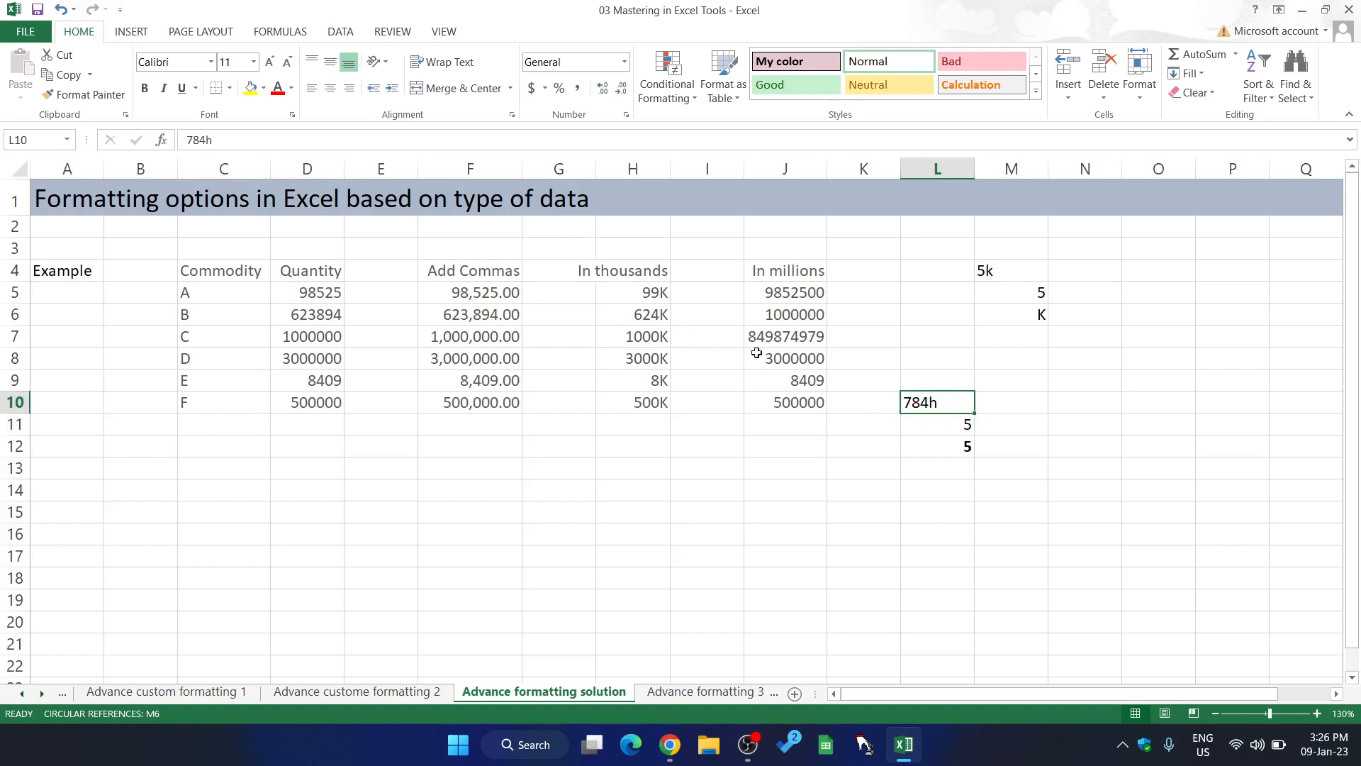
Total the In thousands column in H12 with the formula =SUM(H5:H10)
left_click(642, 445)
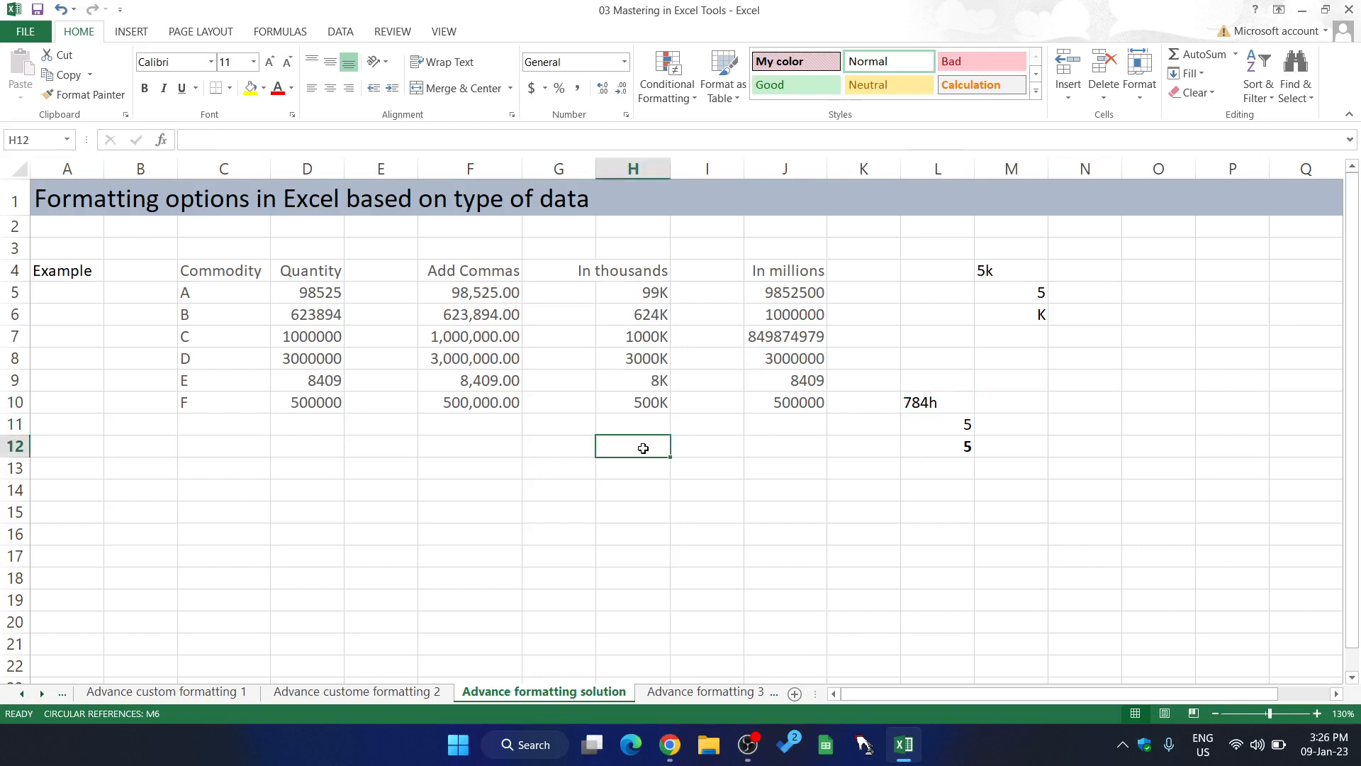
type("+")
key("Escape")
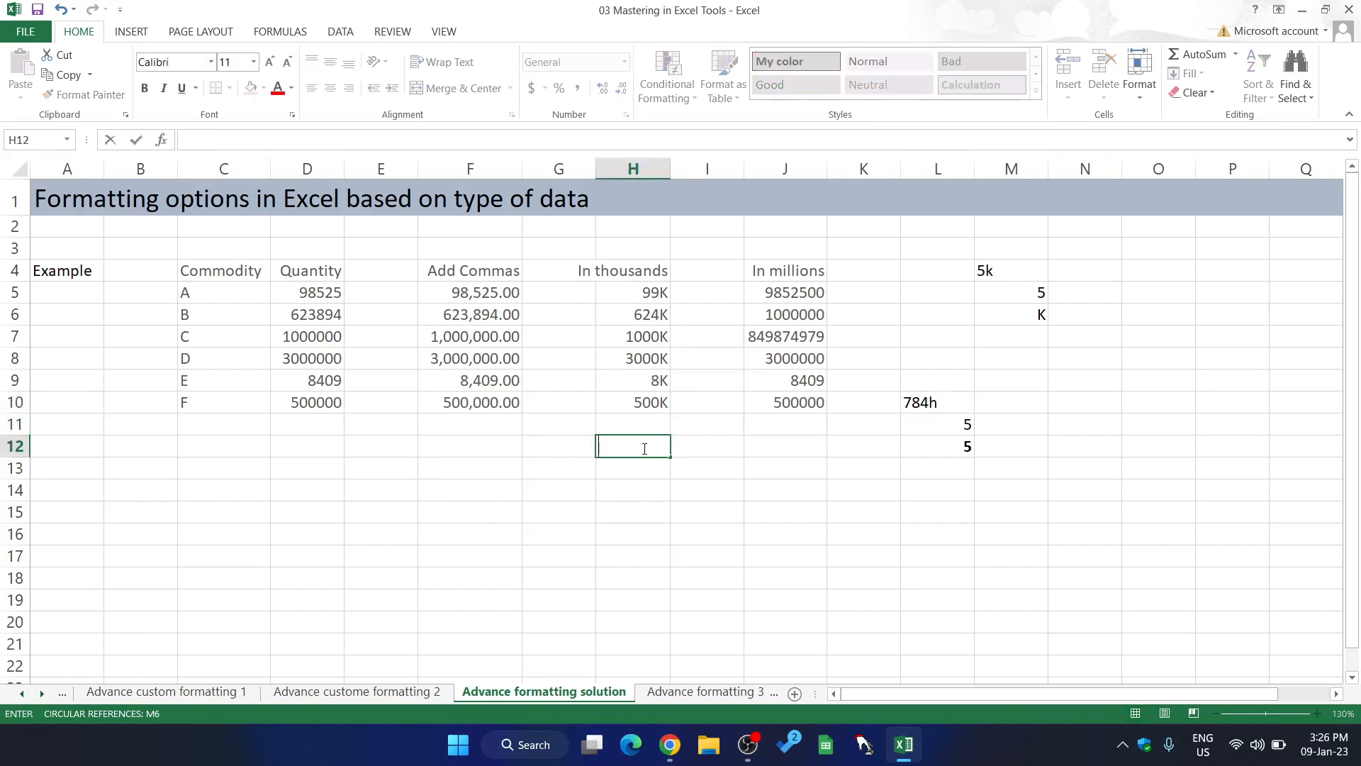
type("=sum")
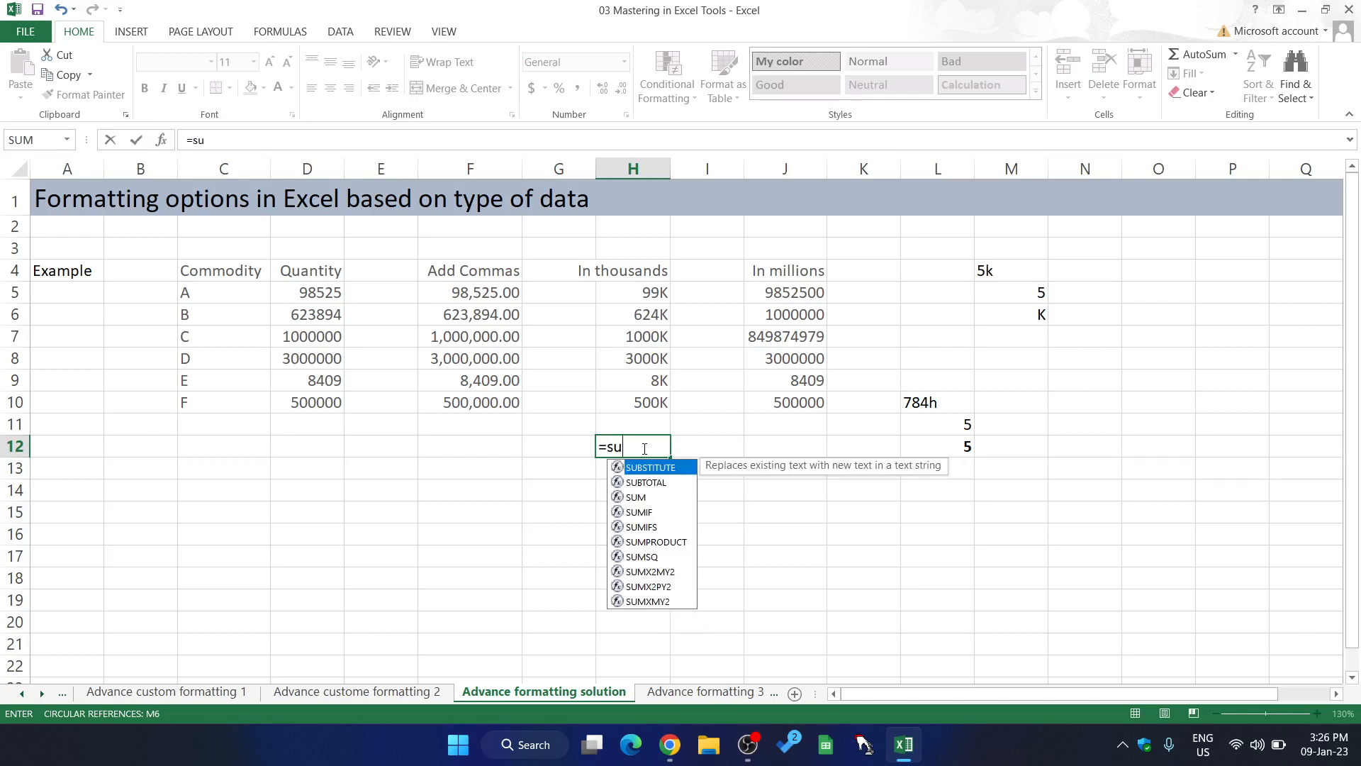
key("Tab")
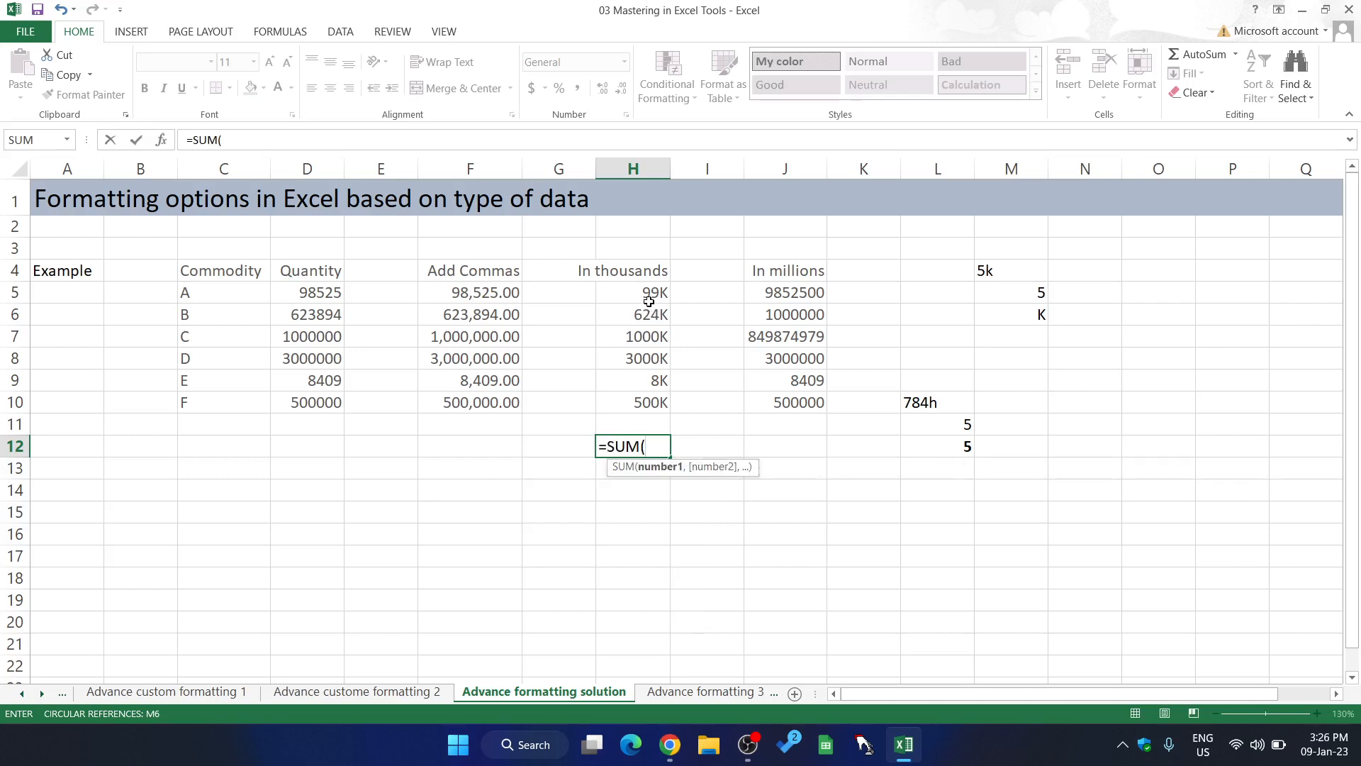
left_click(649, 302)
key("shift+Down")
key("shift+Down")
key("shift+Down")
key("shift+Down")
key("shift+Down")
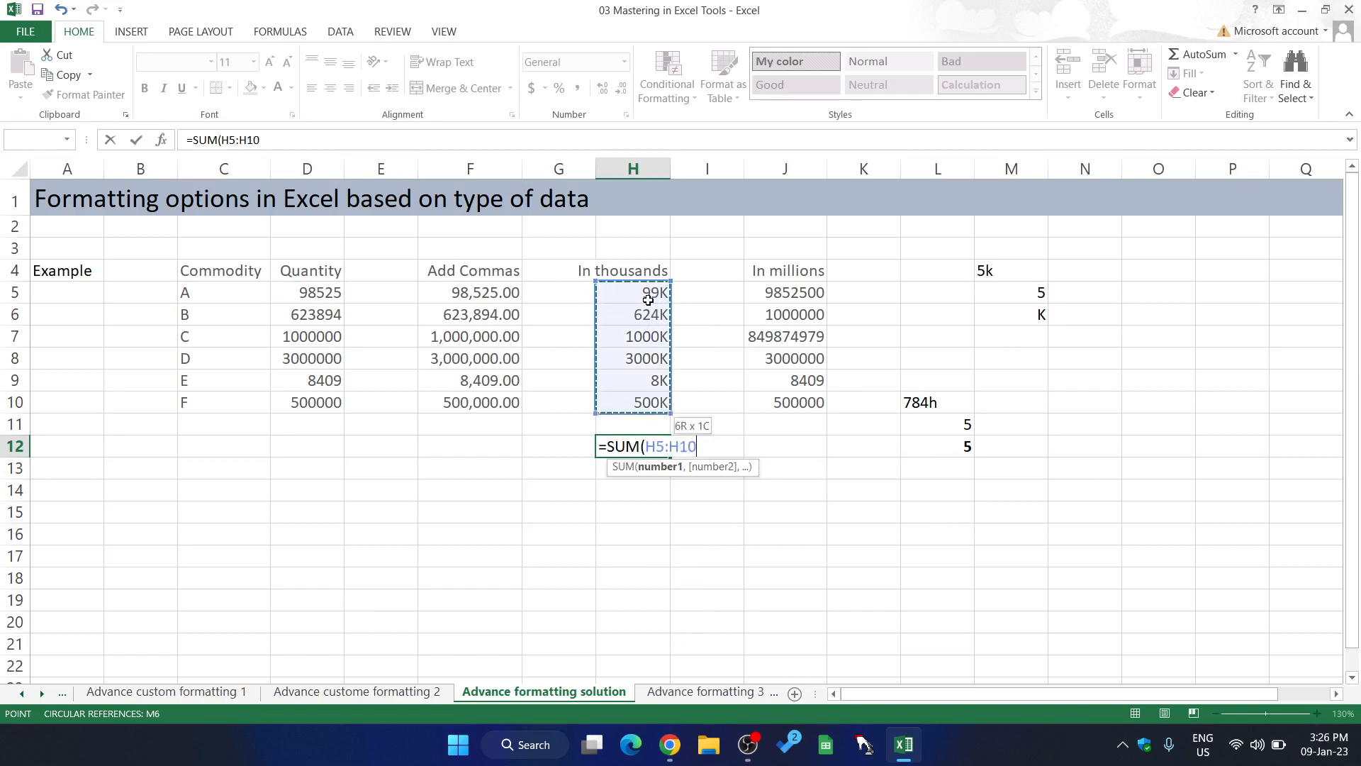
type(")")
key("Return")
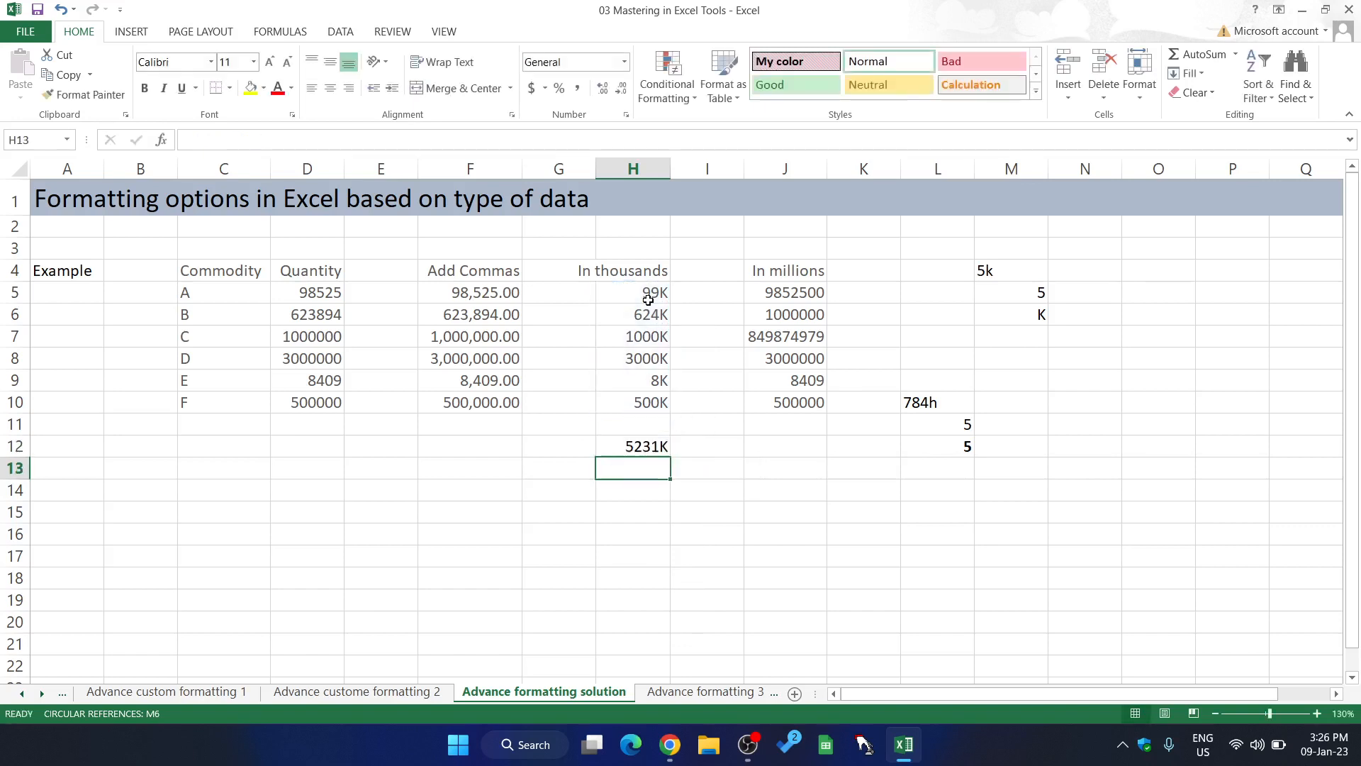
Change the number format of the total in H12 to General
left_click(641, 451)
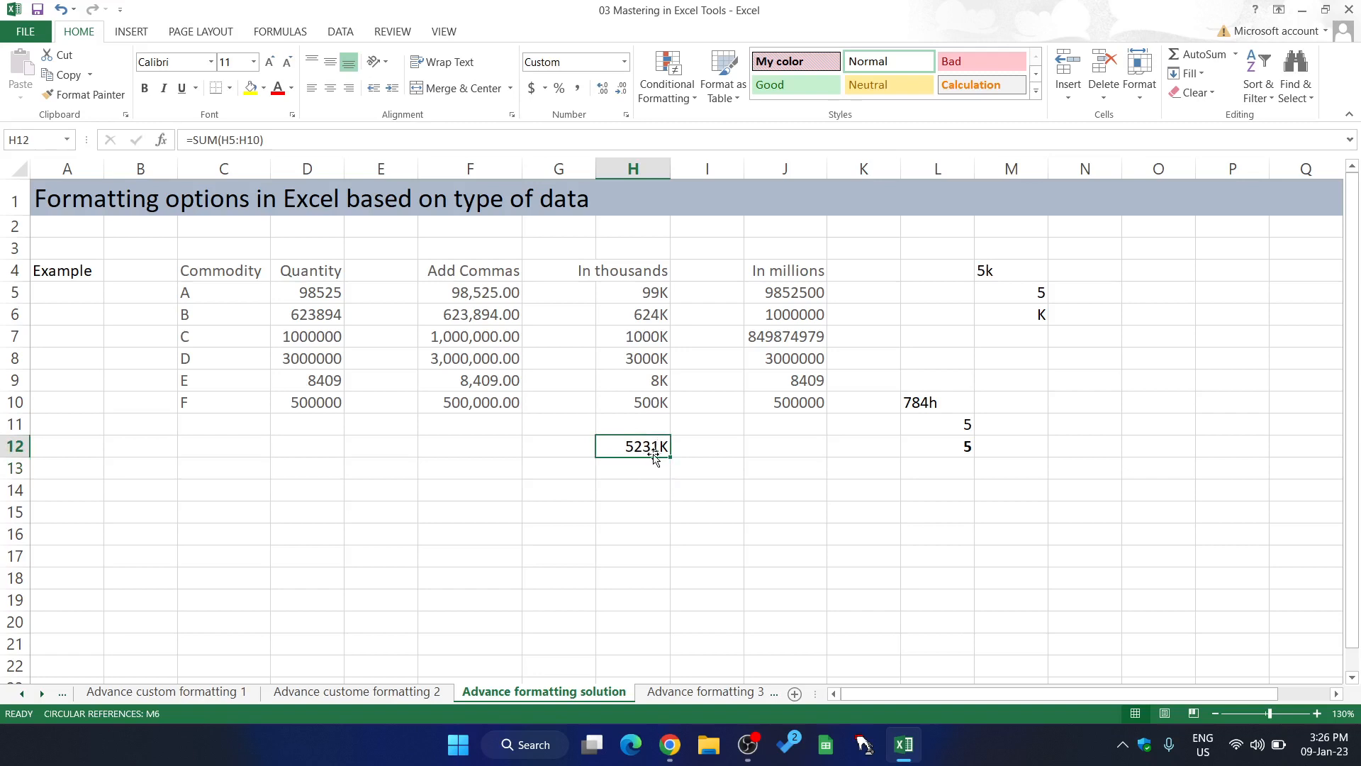
left_click(623, 63)
left_click(614, 93)
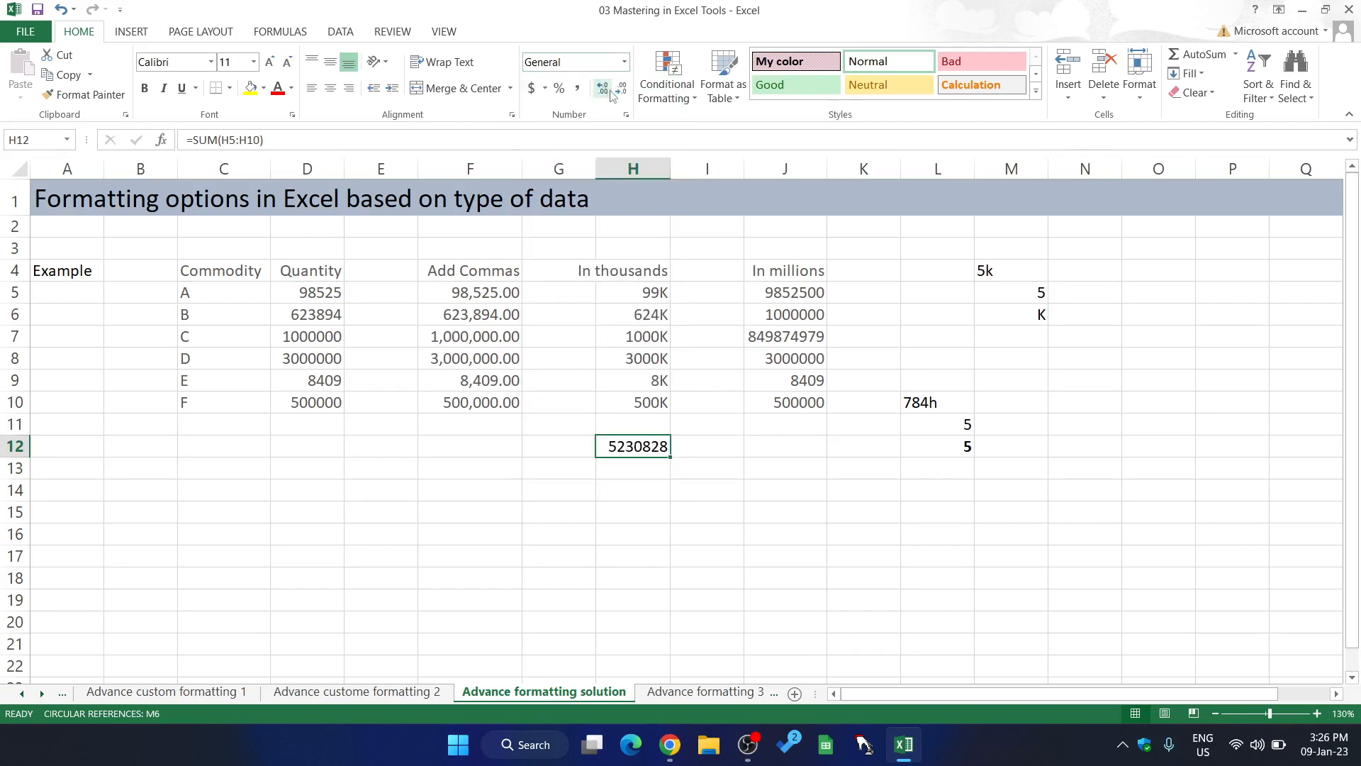
left_click(641, 489)
left_click(638, 452)
Apply the custom number format #.00,,"M" to the In millions values in J5:J10
left_click(812, 292)
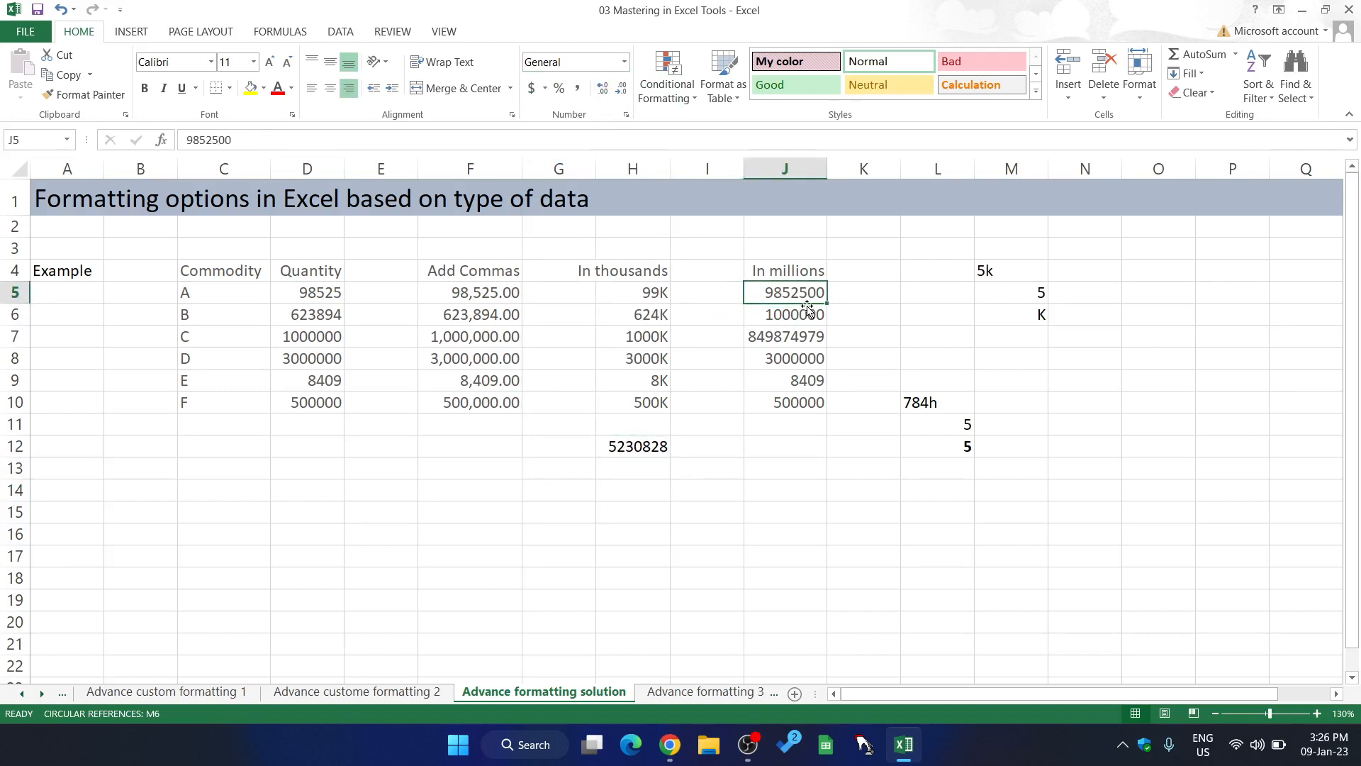
key("ctrl+shift+Down")
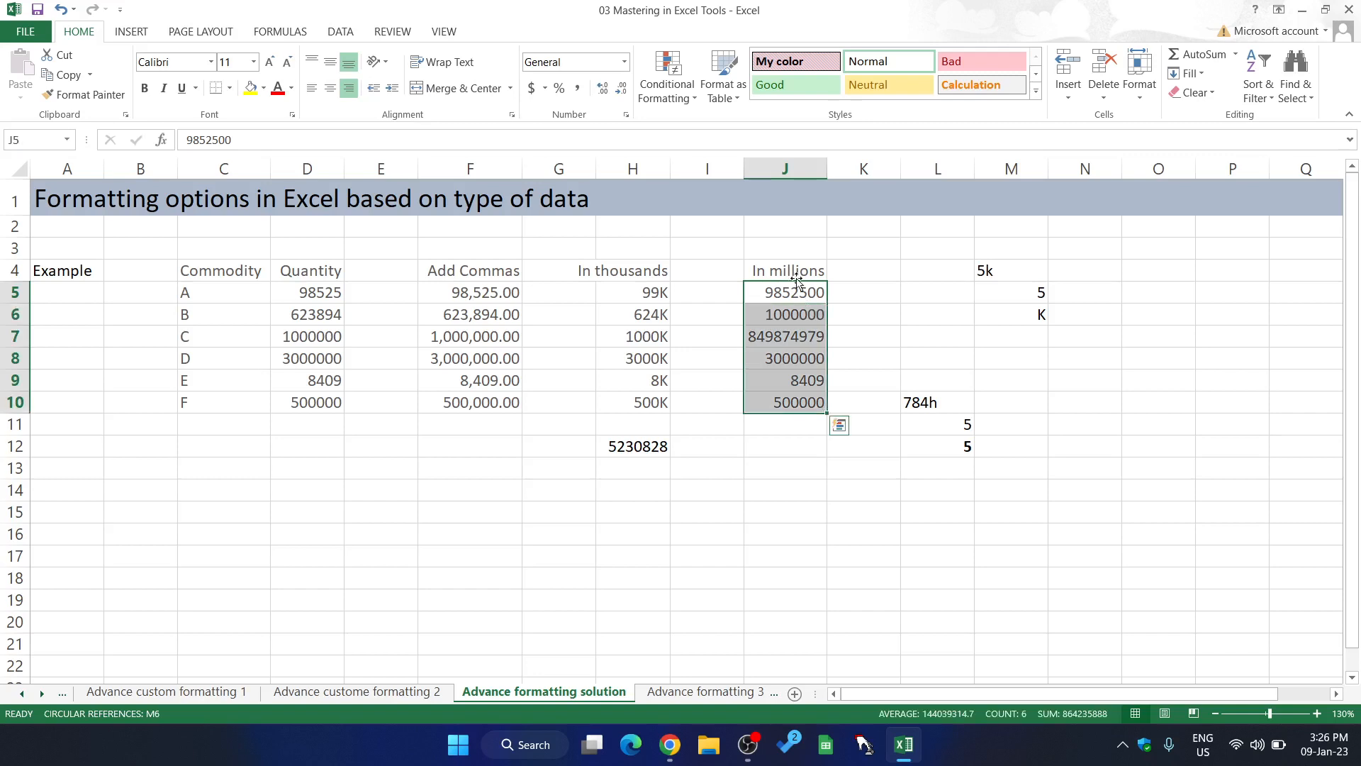
left_click(624, 62)
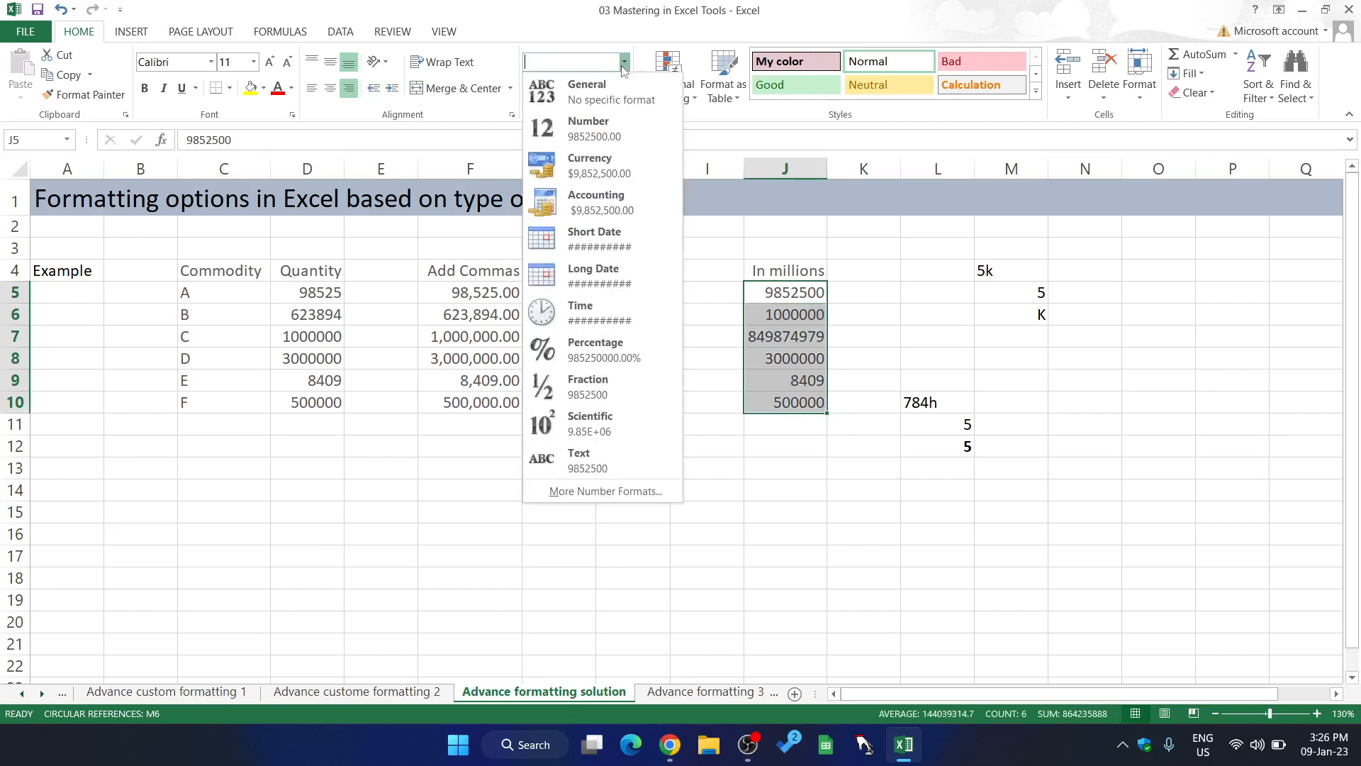
left_click(624, 62)
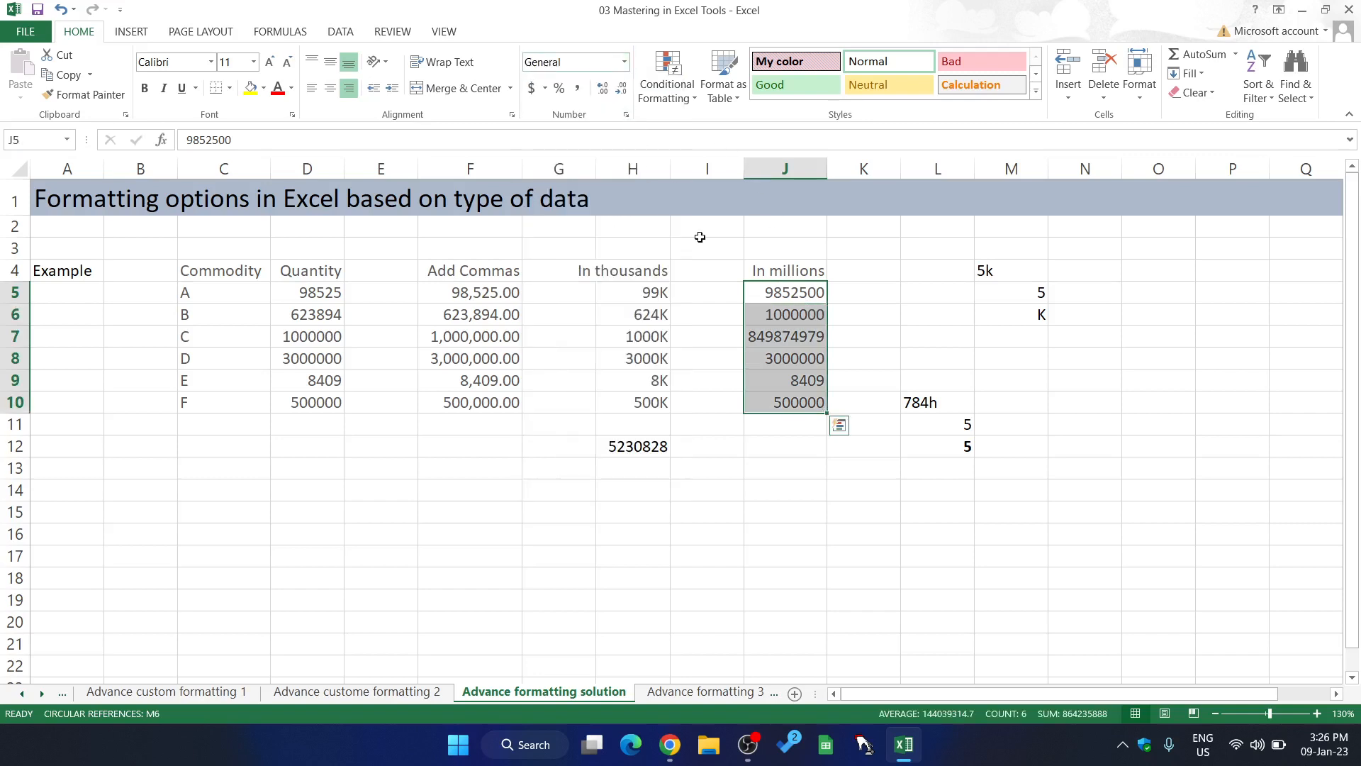
key("ctrl+1")
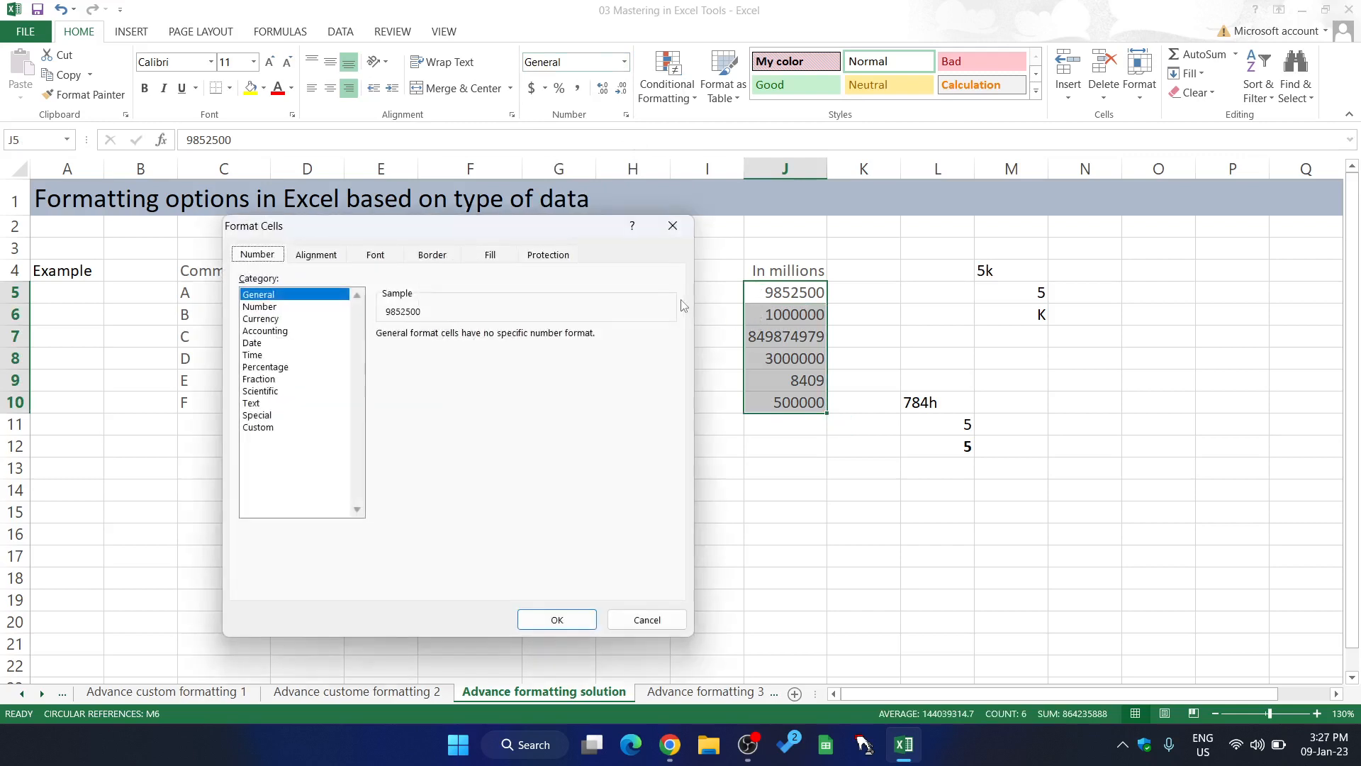
left_click(295, 427)
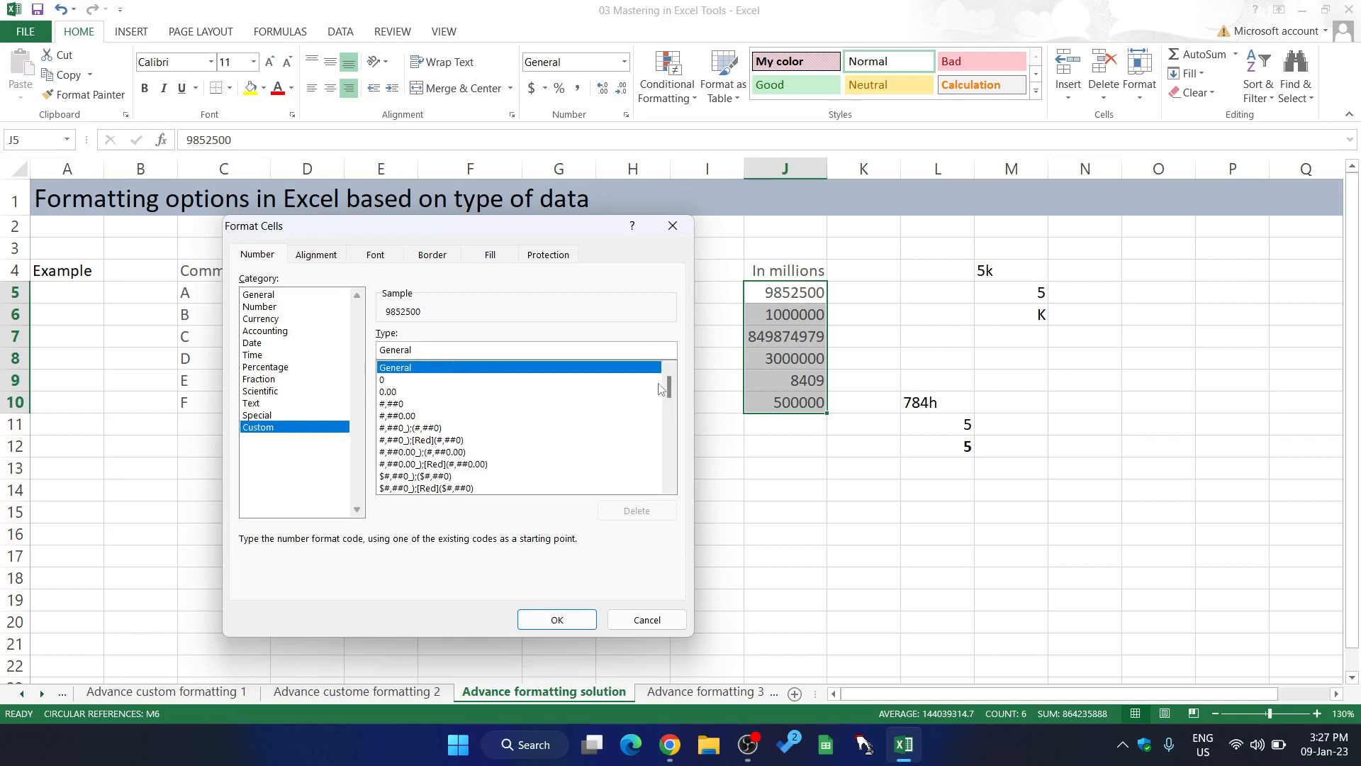
left_click_drag(667, 386, 665, 488)
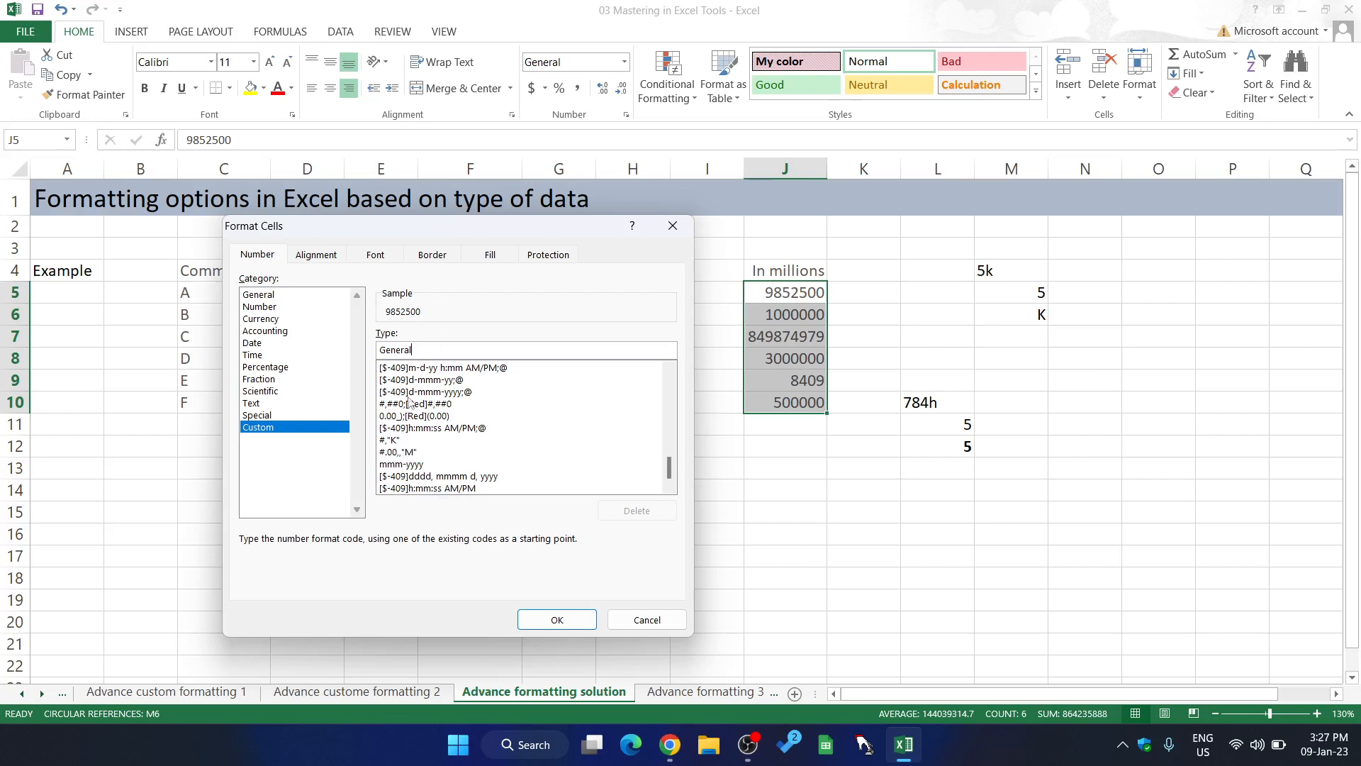
key("BackSpace")
key("BackSpace")
key("BackSpace")
key("BackSpace")
key("BackSpace")
key("BackSpace")
key("BackSpace")
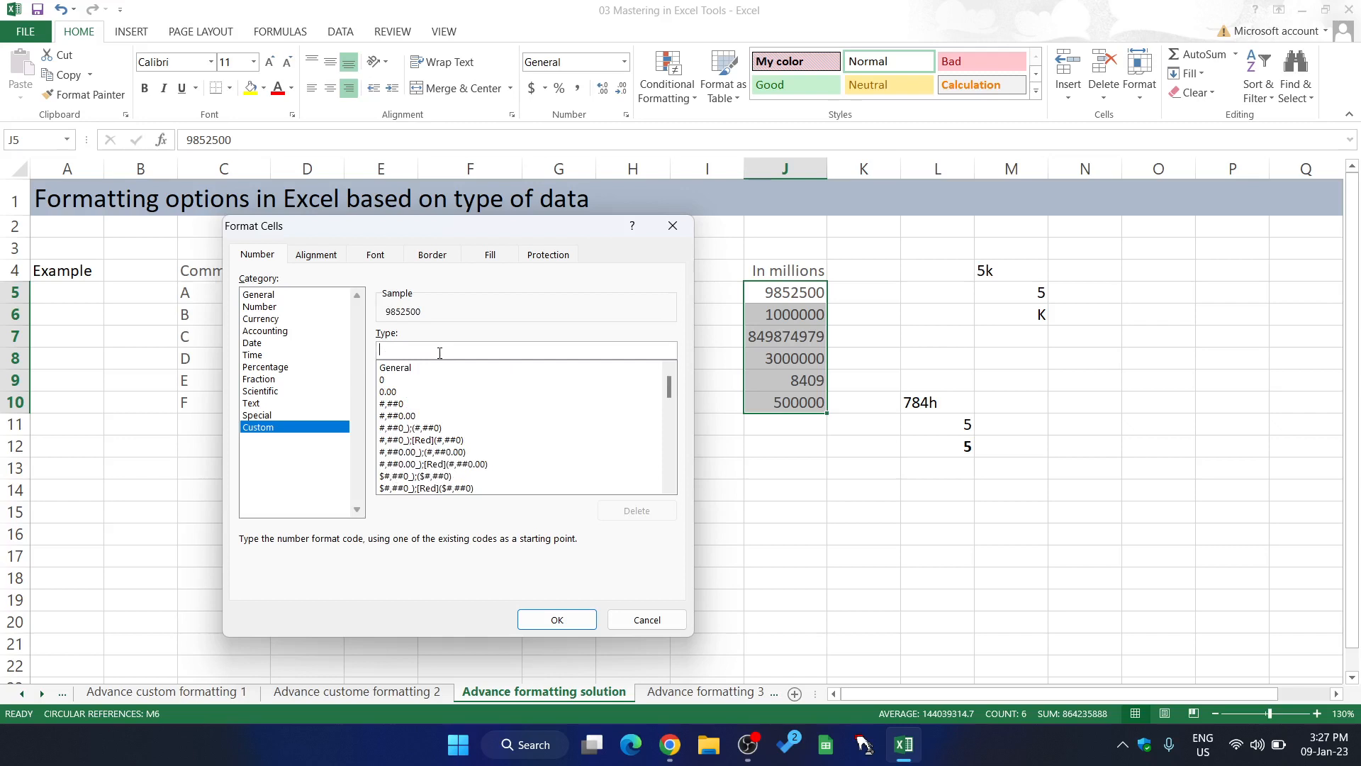
type("#,")
key("BackSpace")
type(",,")
type("M")
type("\"")
left_click(535, 617)
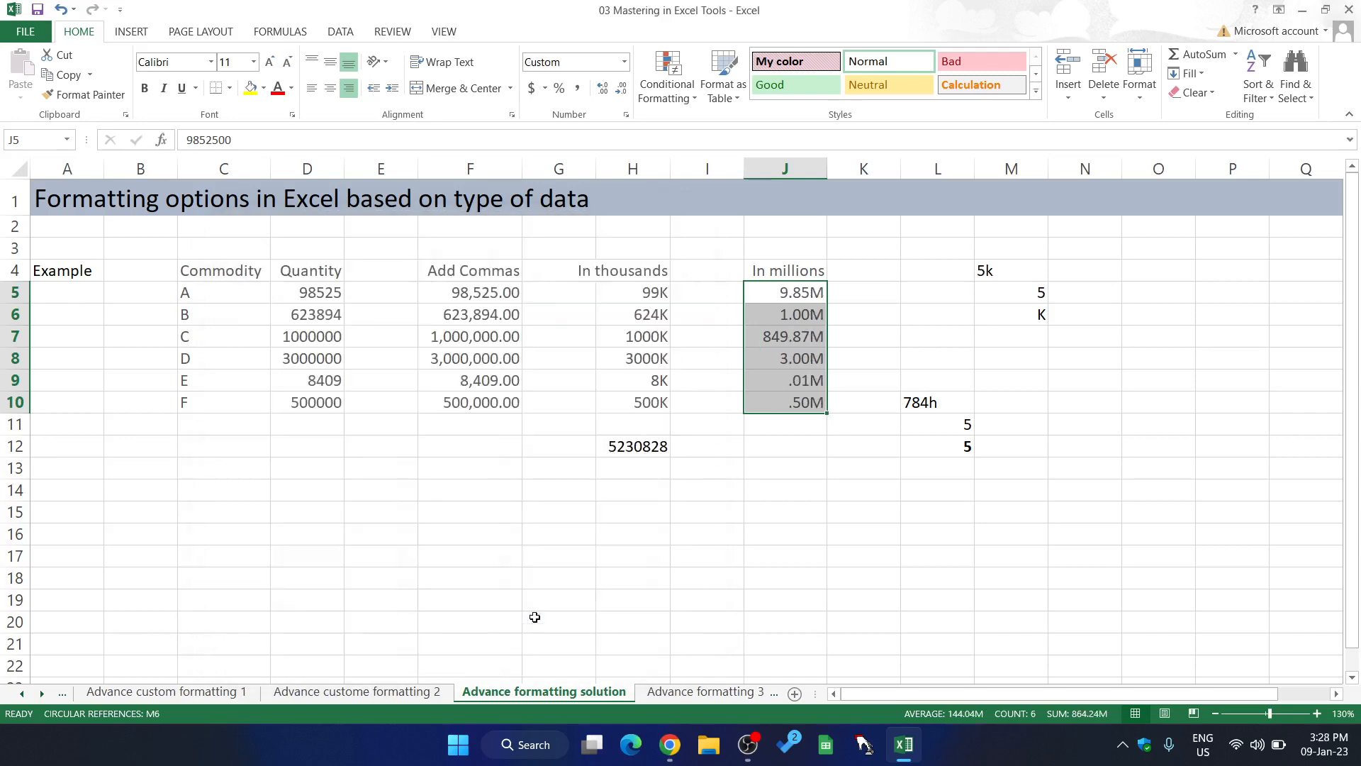
Compare the displayed values in the In millions and In thousands columns with the underlying numbers of their cells
left_click(806, 291)
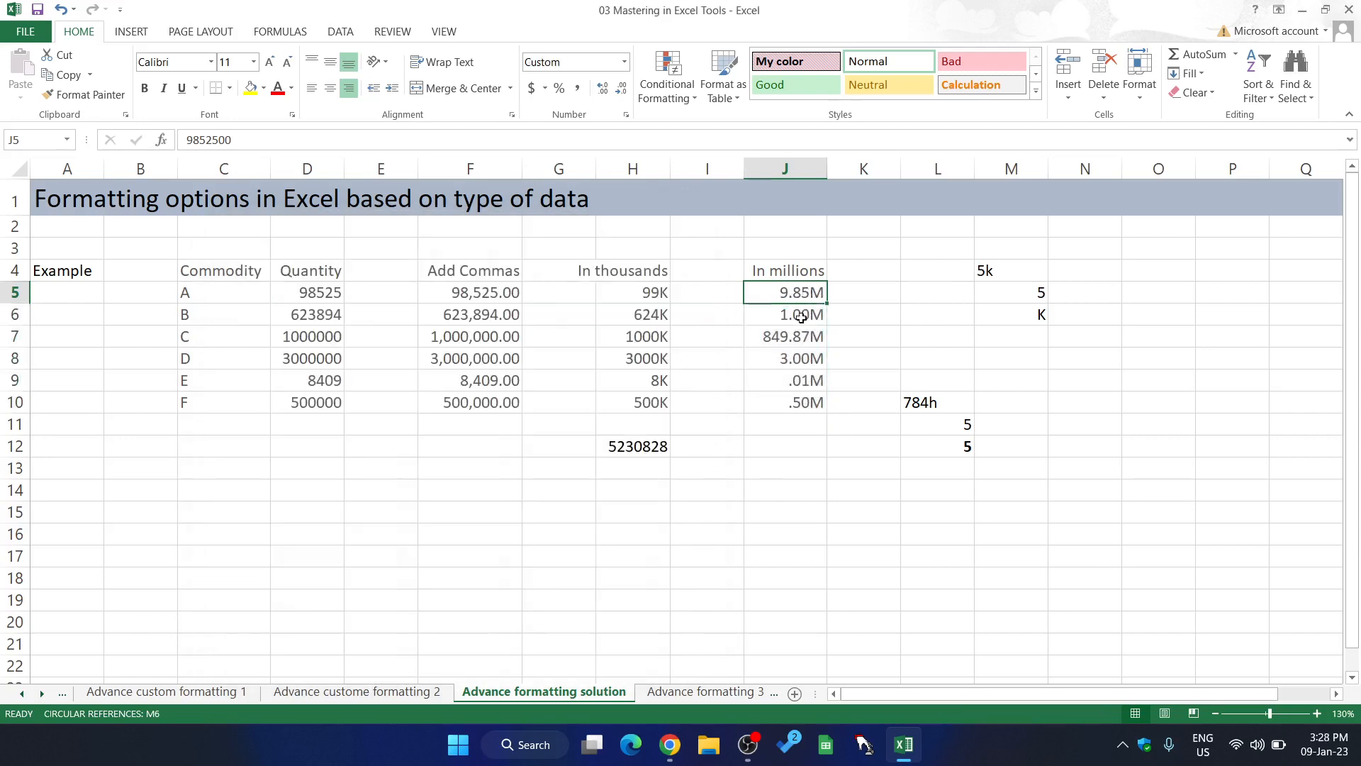
left_click(800, 351)
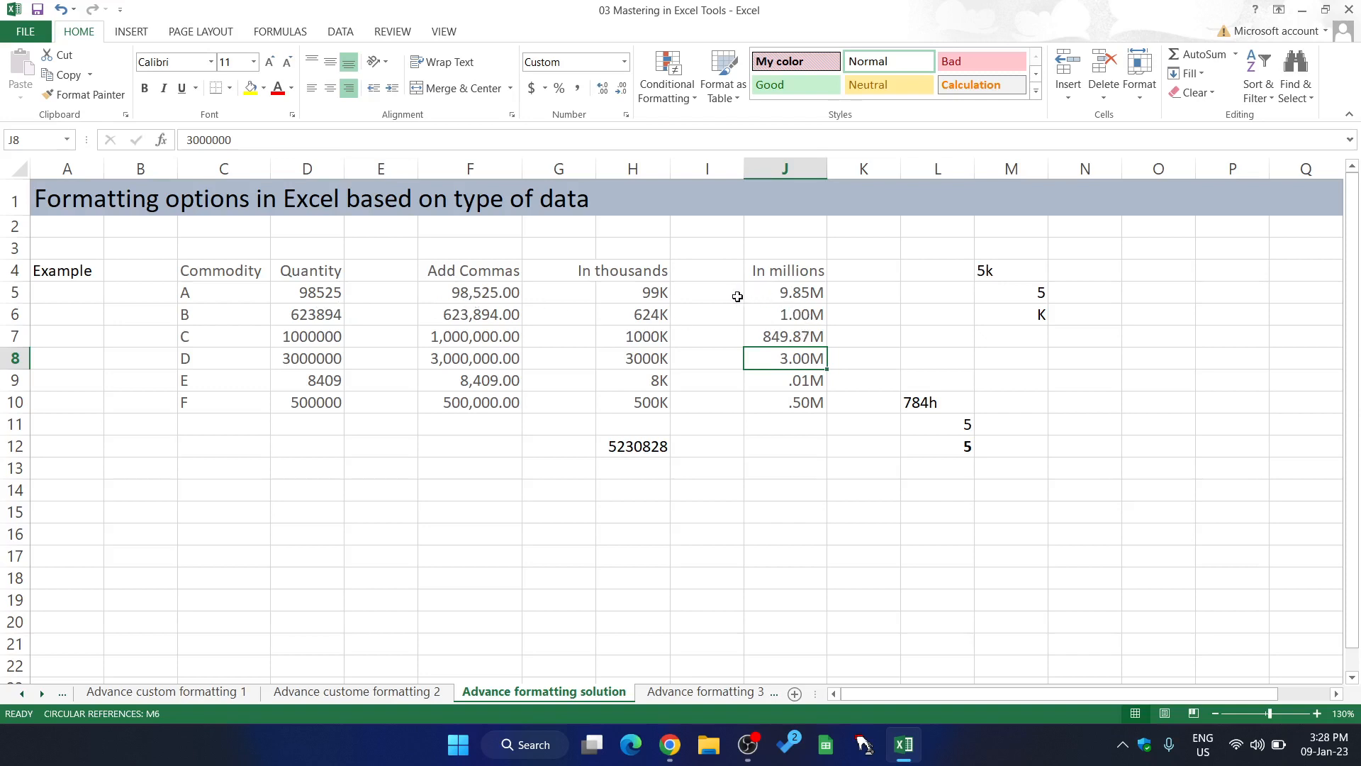
left_click(651, 298)
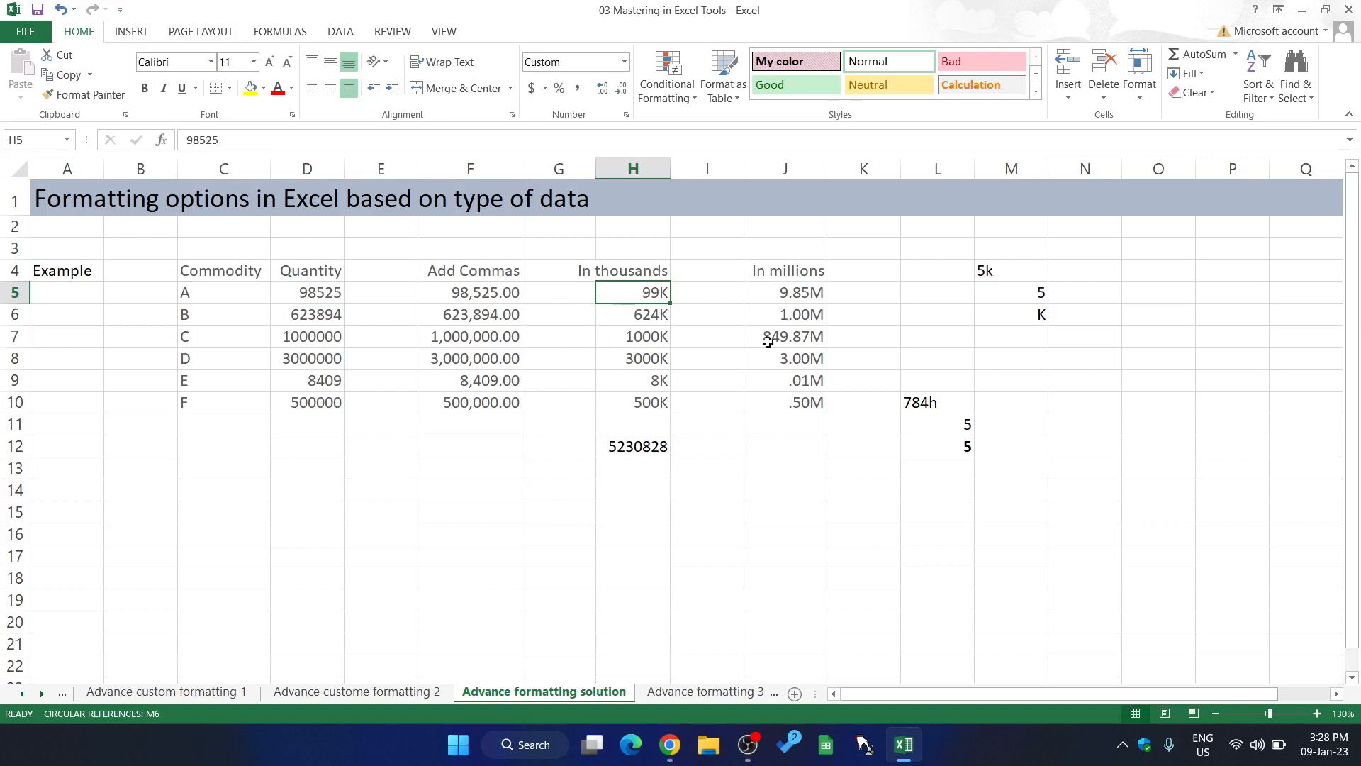
left_click(797, 293)
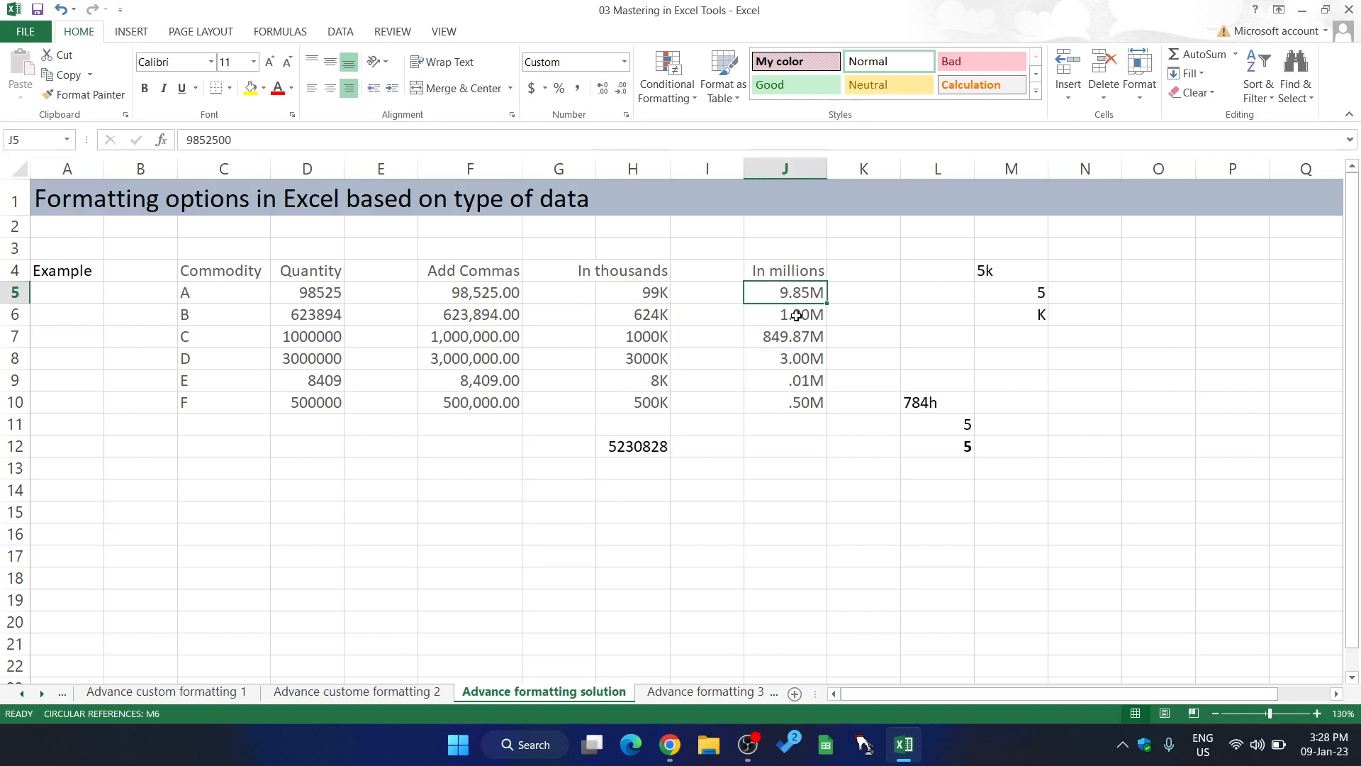
left_click(814, 438)
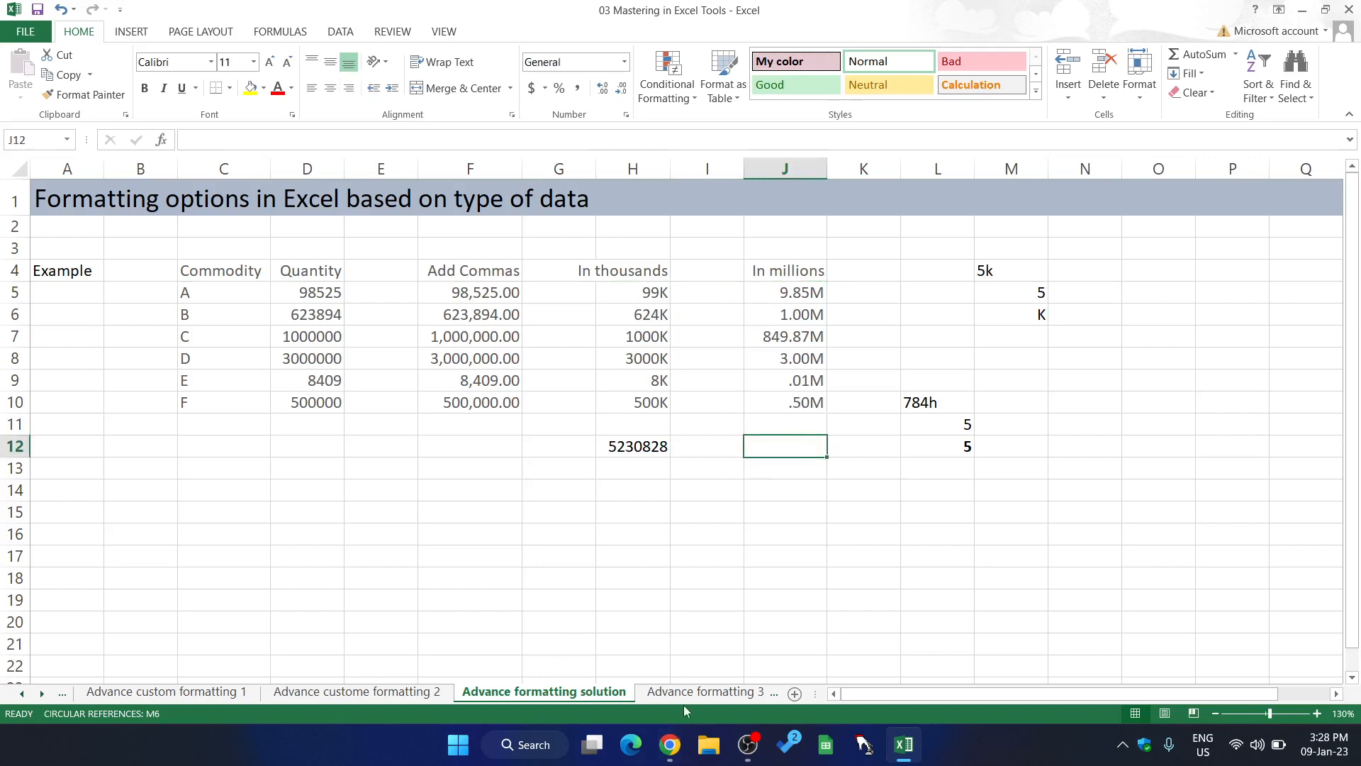
left_click(833, 491)
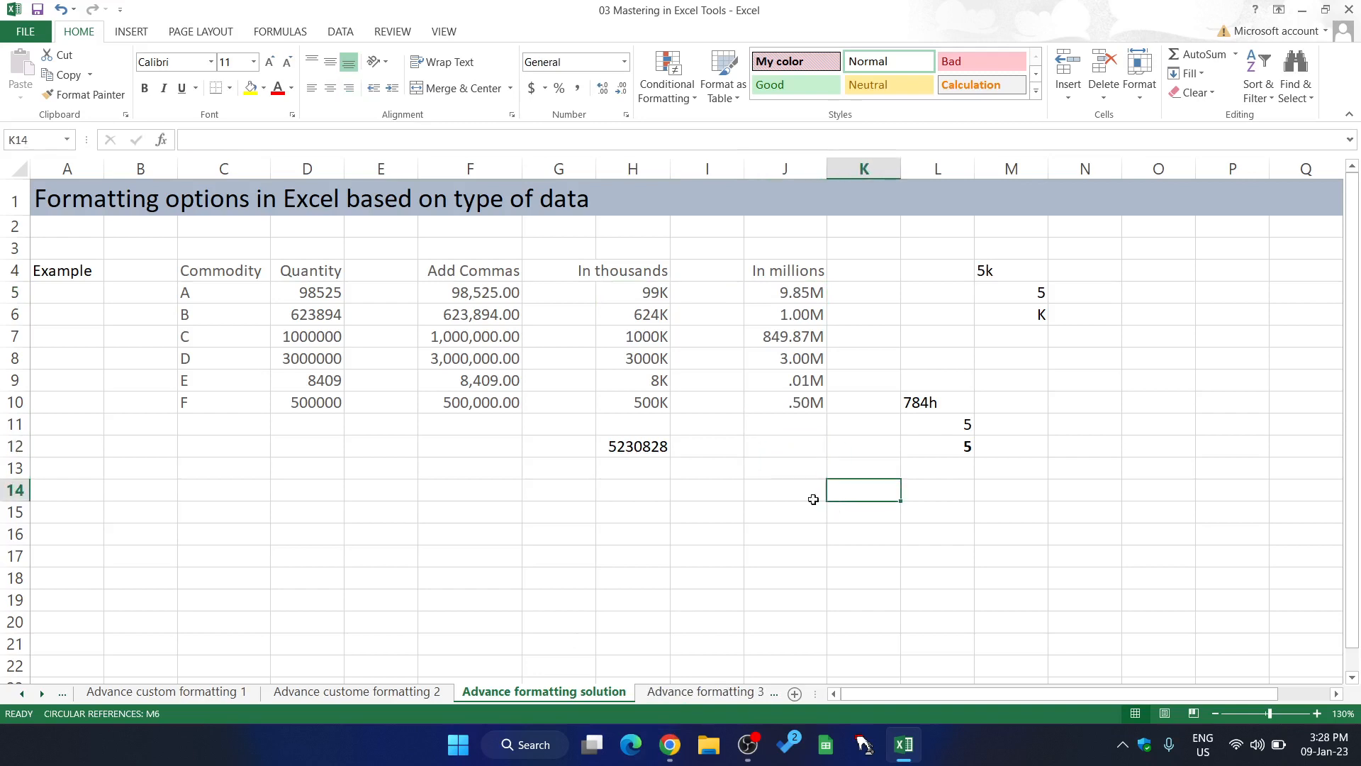
left_click(776, 454)
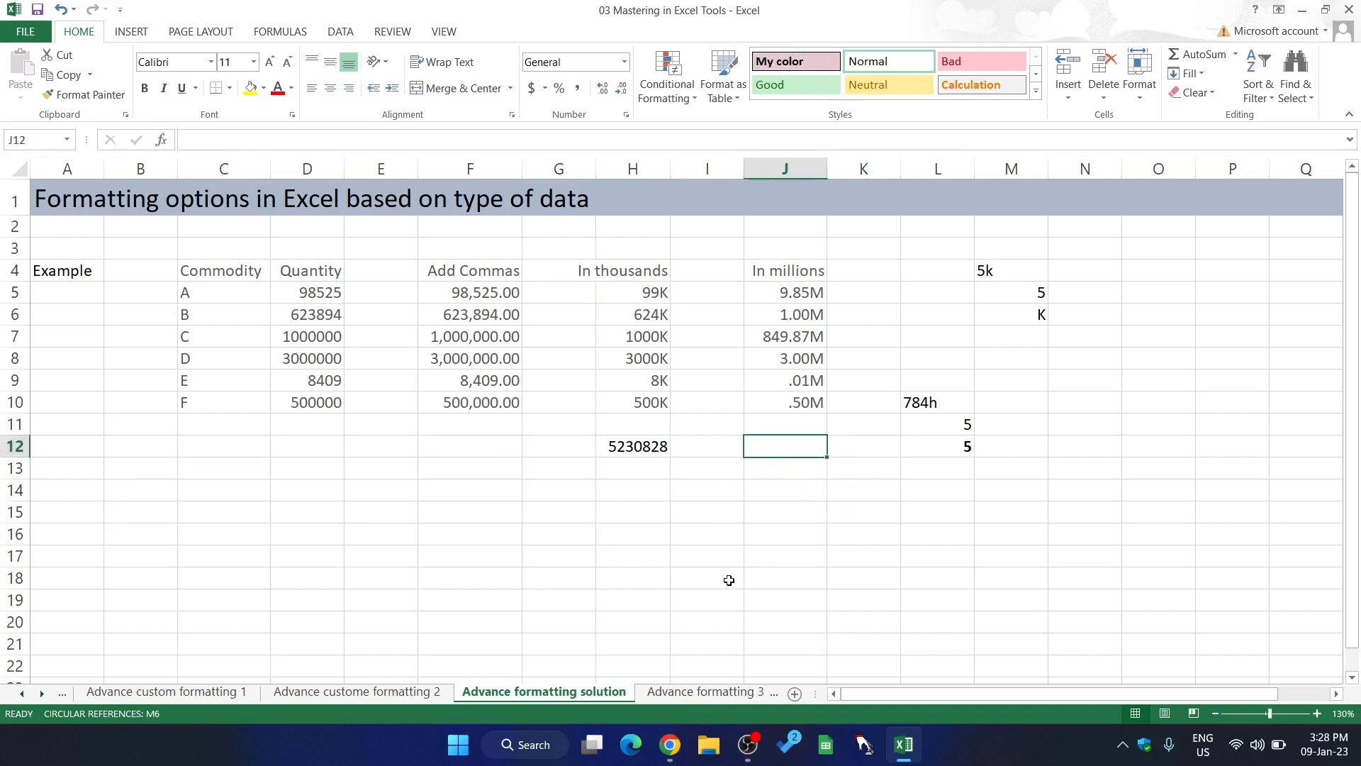
left_click(710, 517)
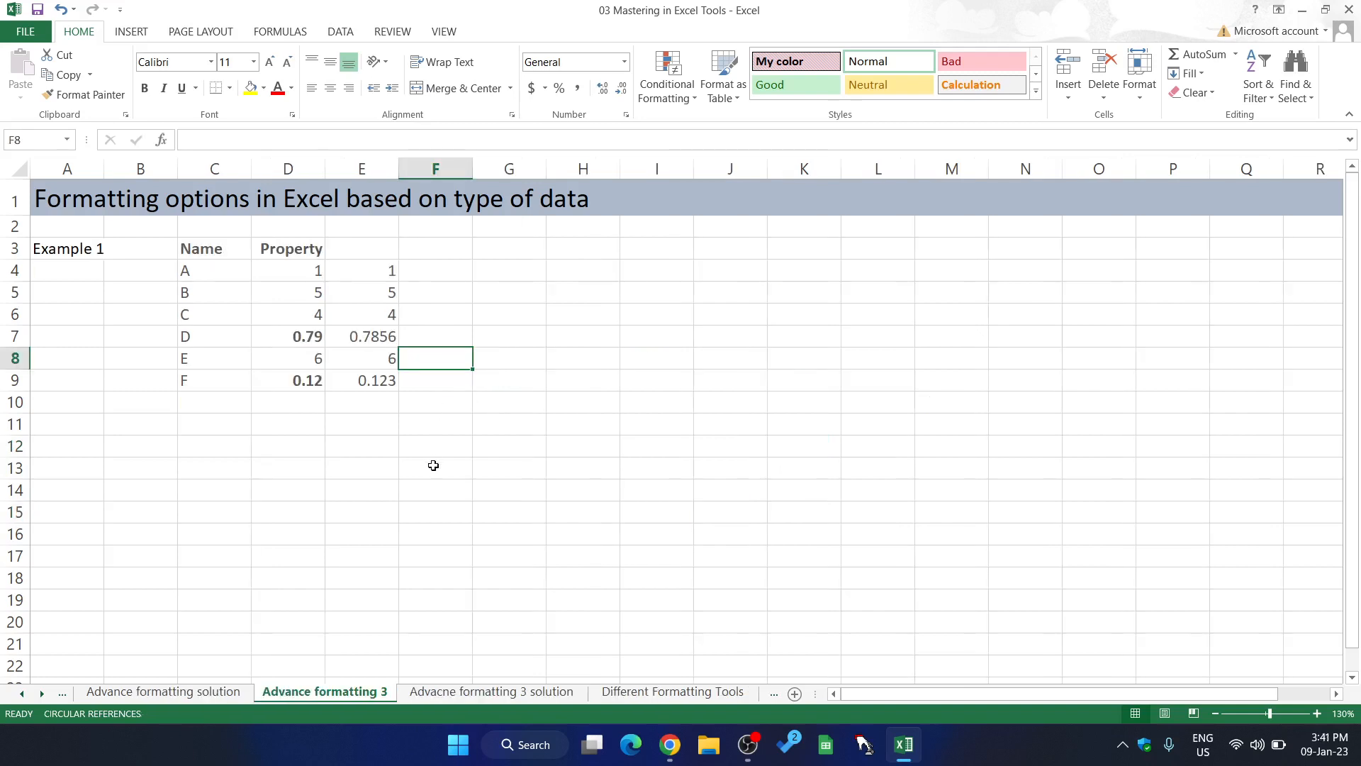
On the Advance formatting 3 sheet, compare the Property values in column D with the corresponding numbers in column E
left_click(365, 444)
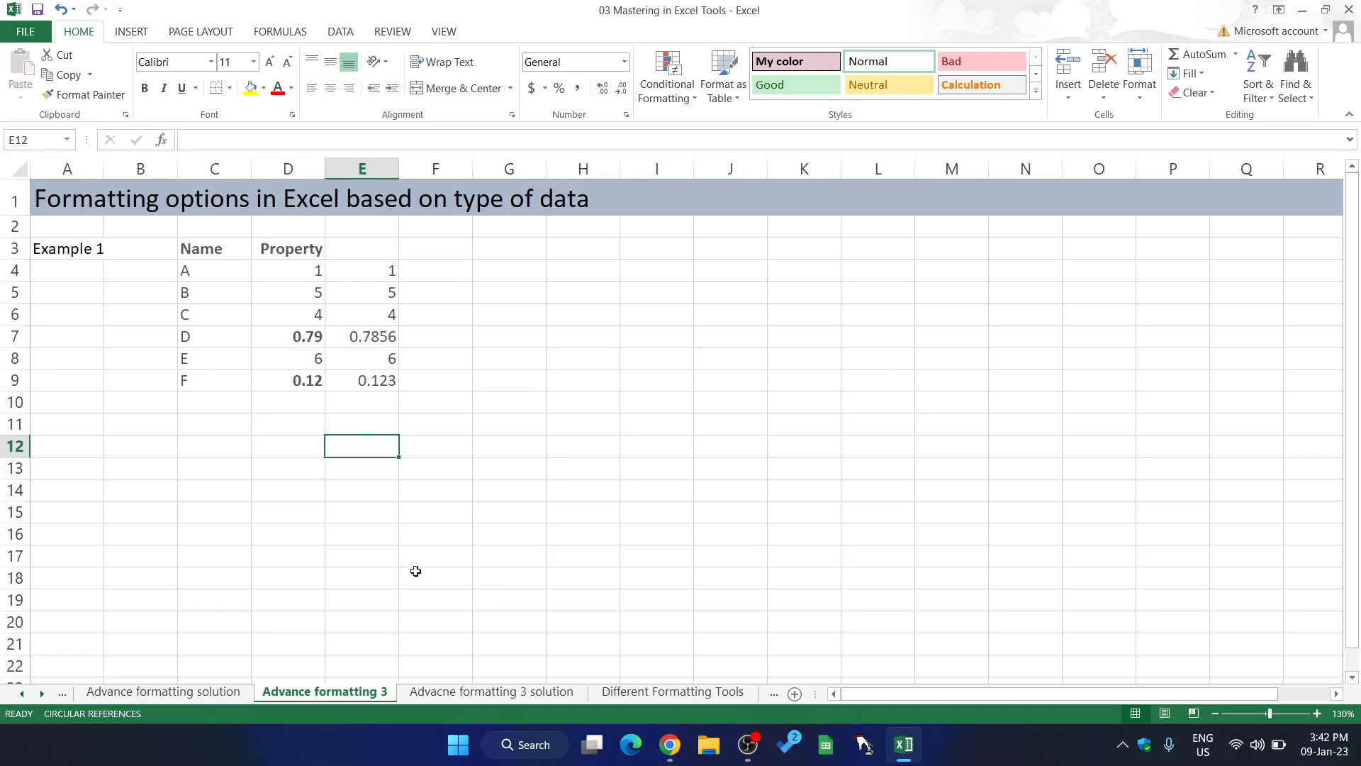
left_click(277, 279)
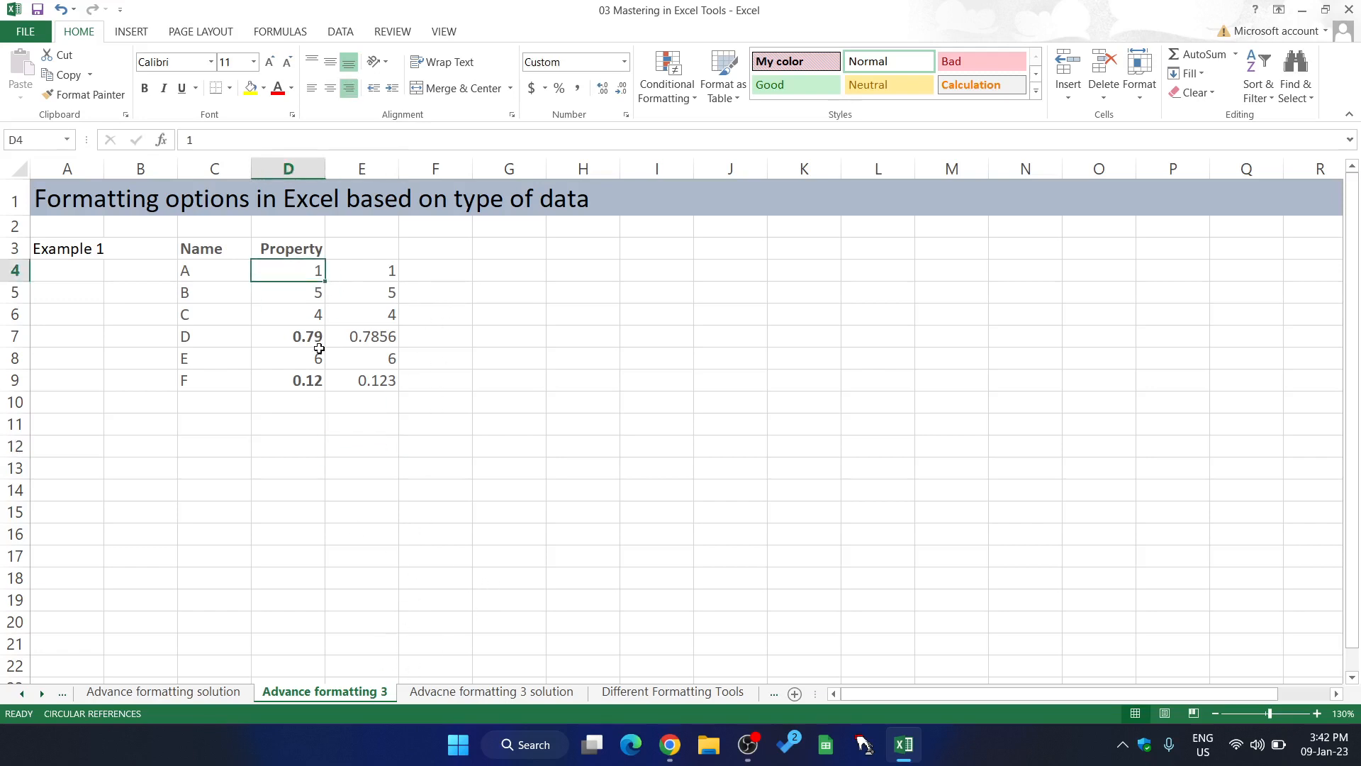
left_click(319, 375)
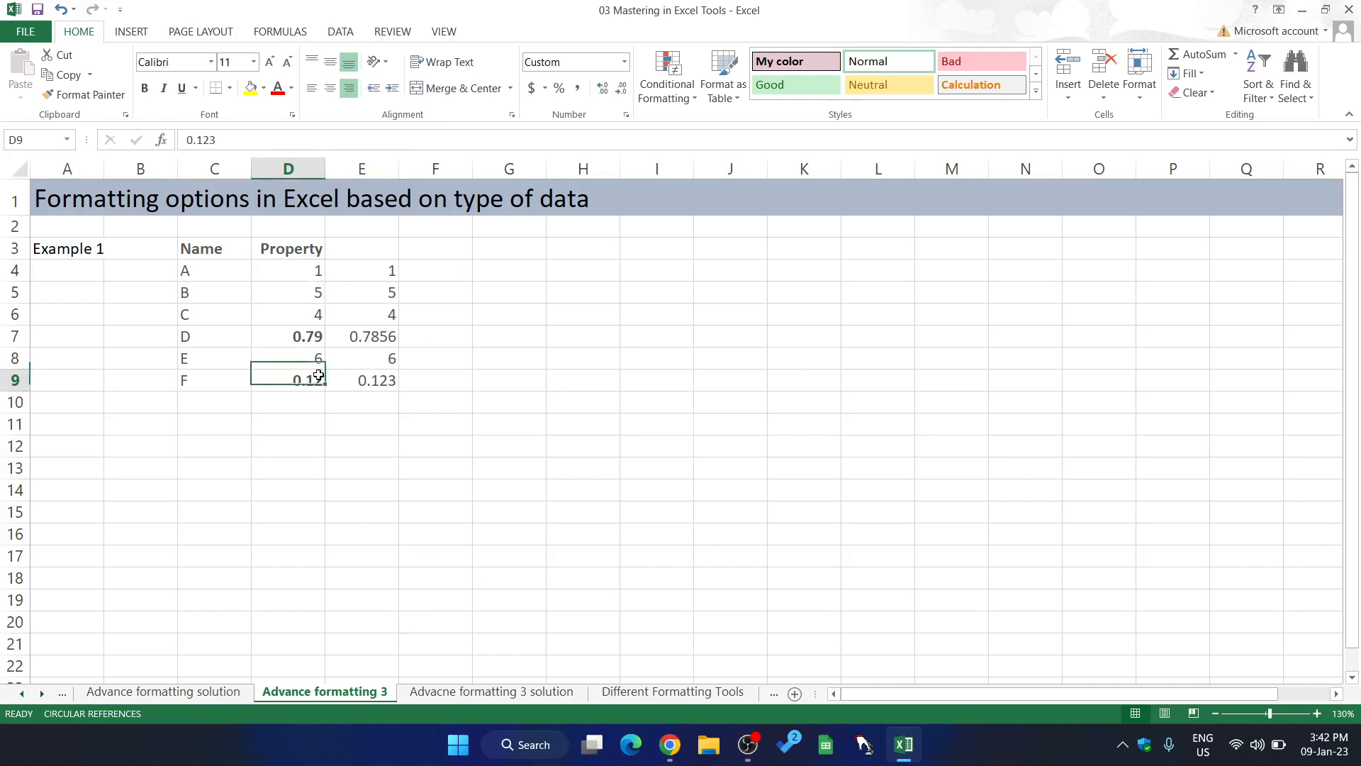
left_click(298, 271)
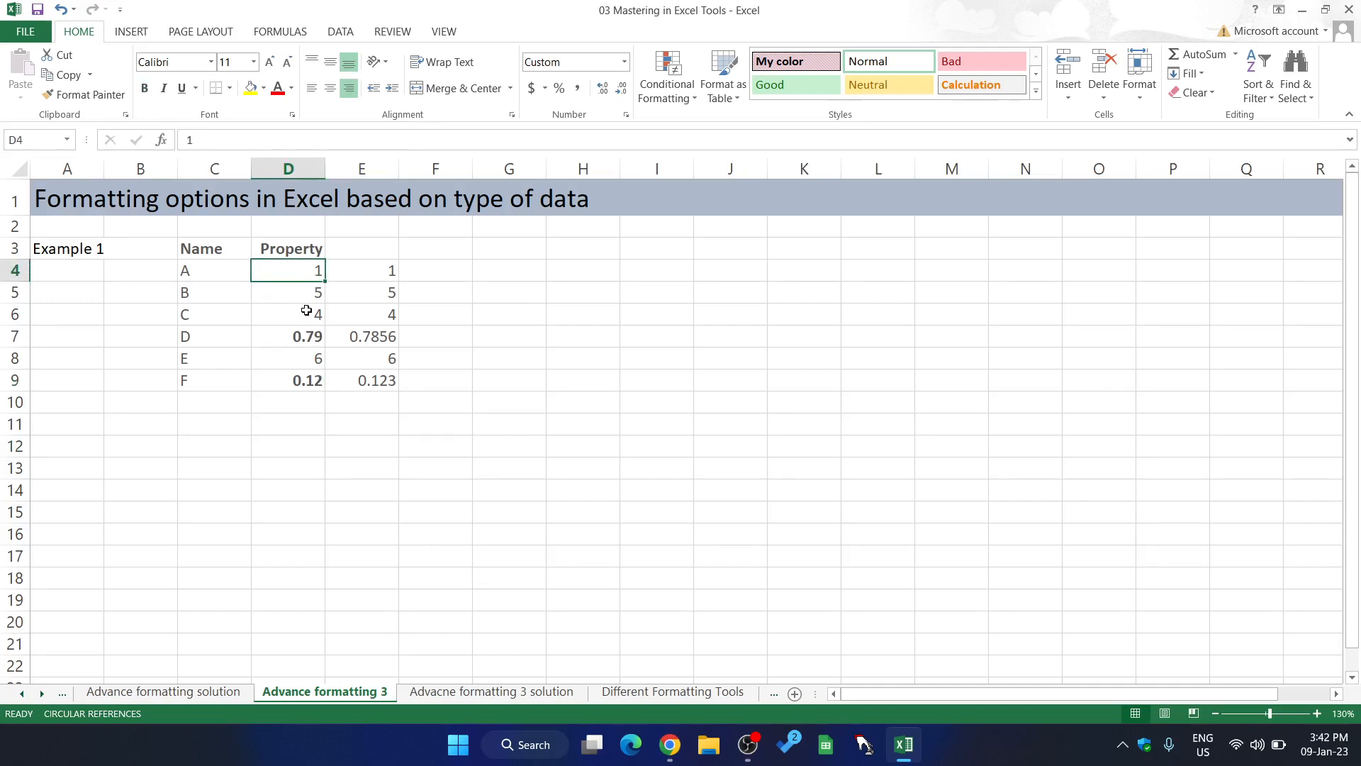
left_click(308, 342)
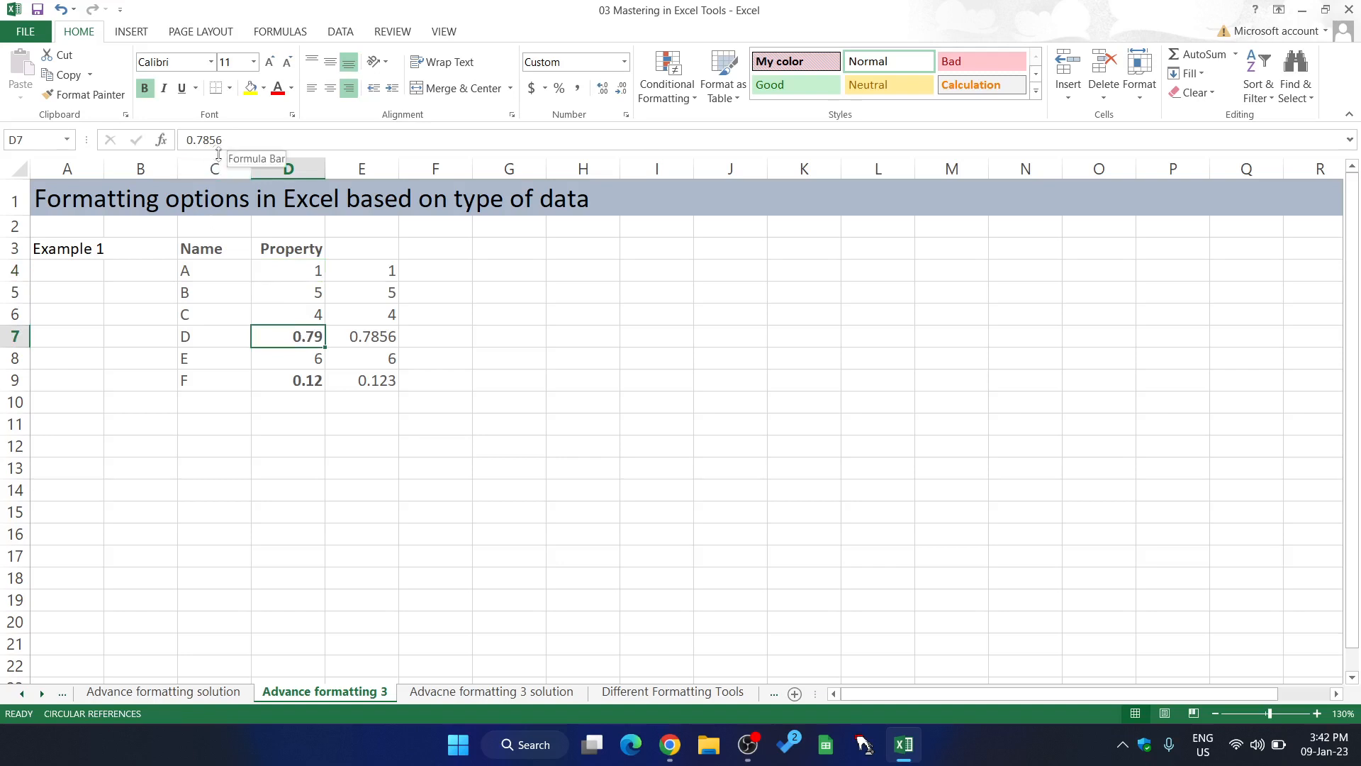
left_click(386, 337)
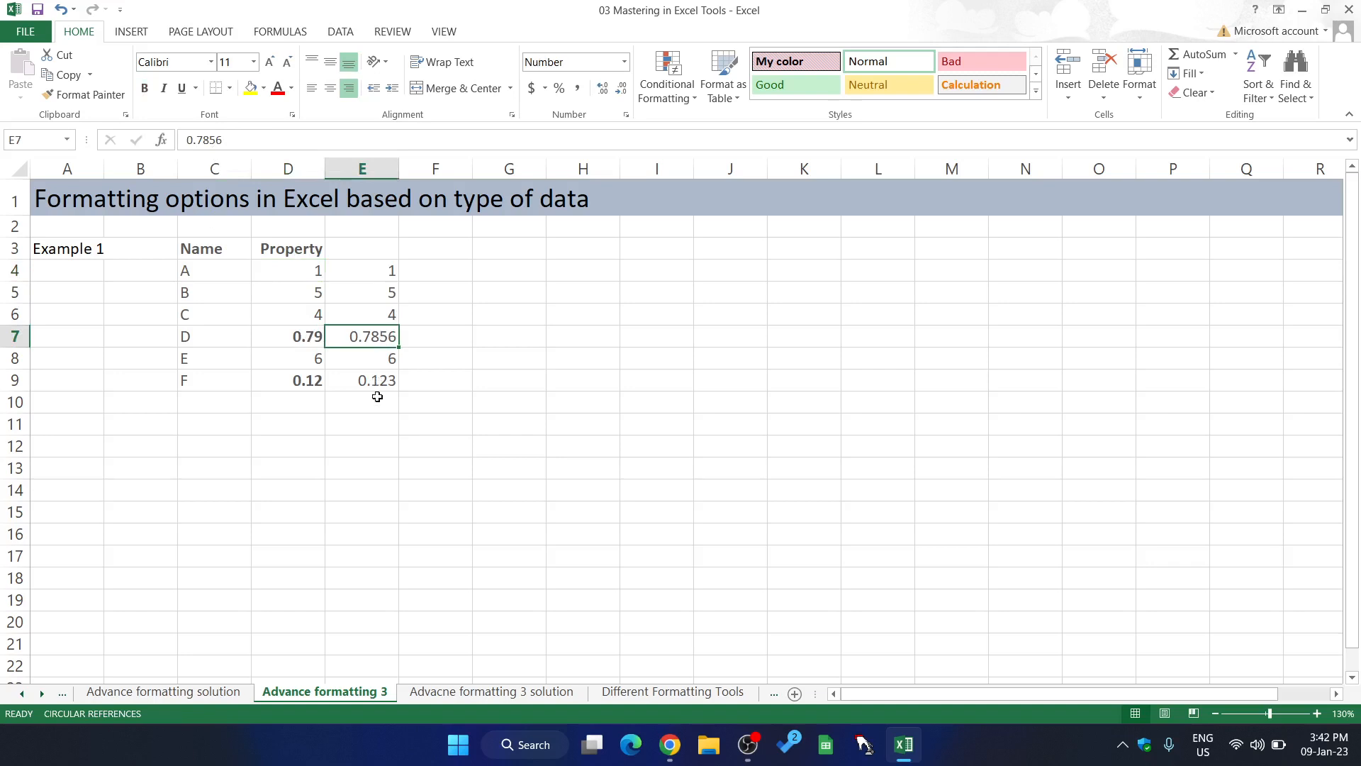
left_click(376, 384)
left_click(312, 337)
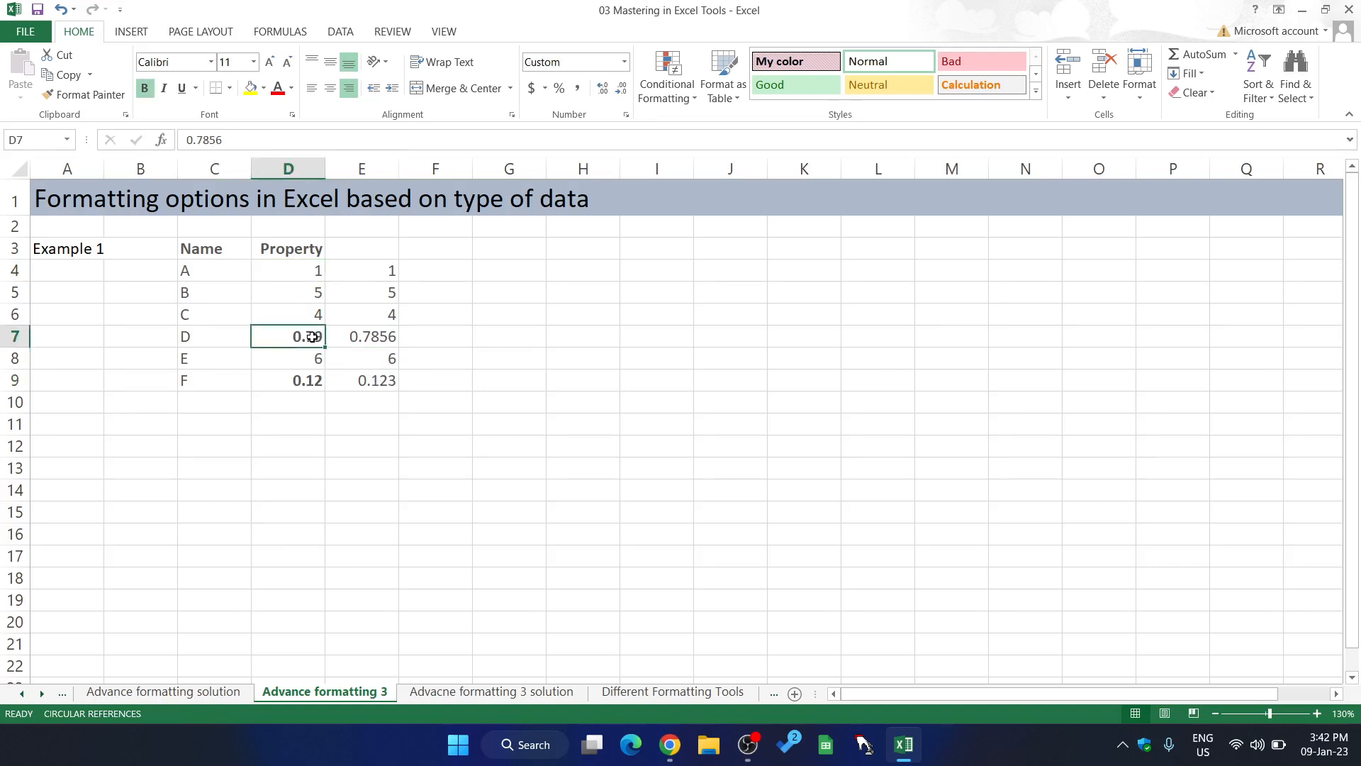
left_click(369, 343)
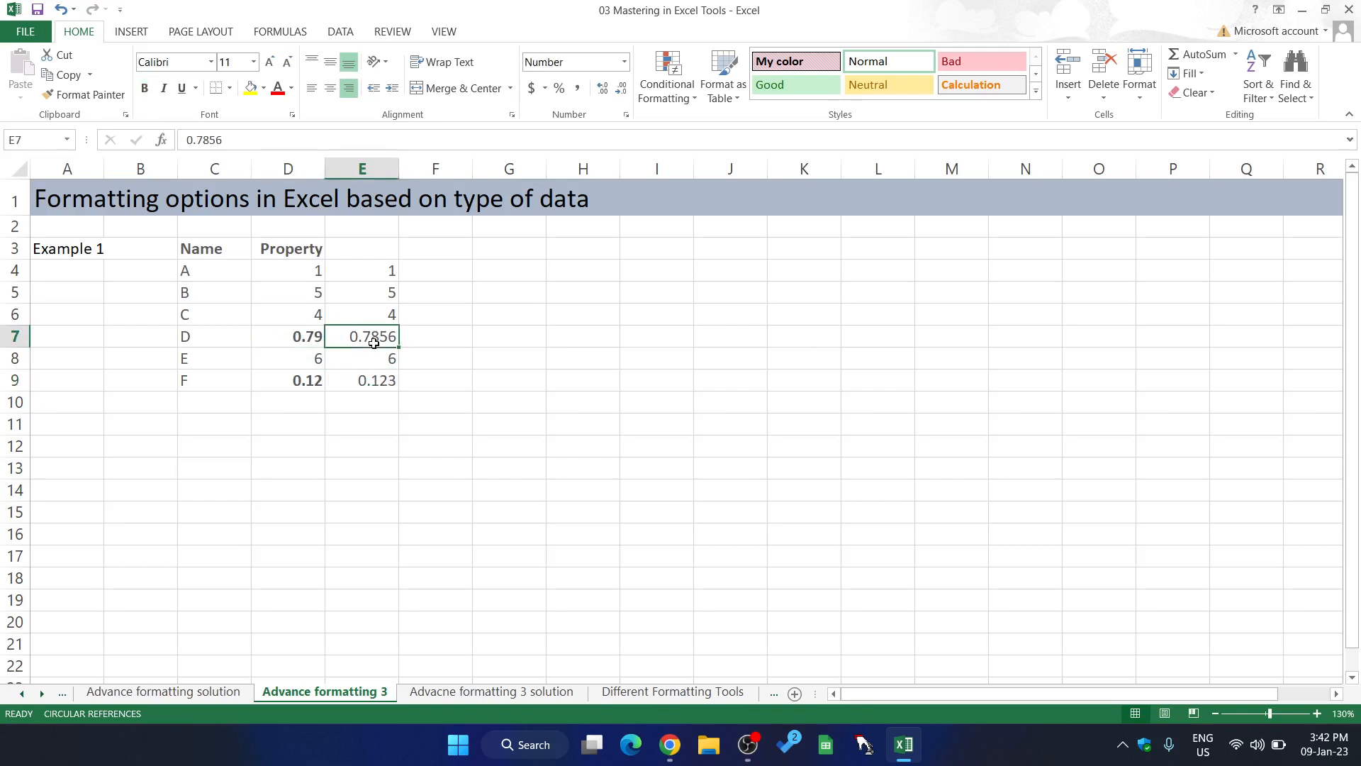
left_click(372, 382)
left_click(372, 270)
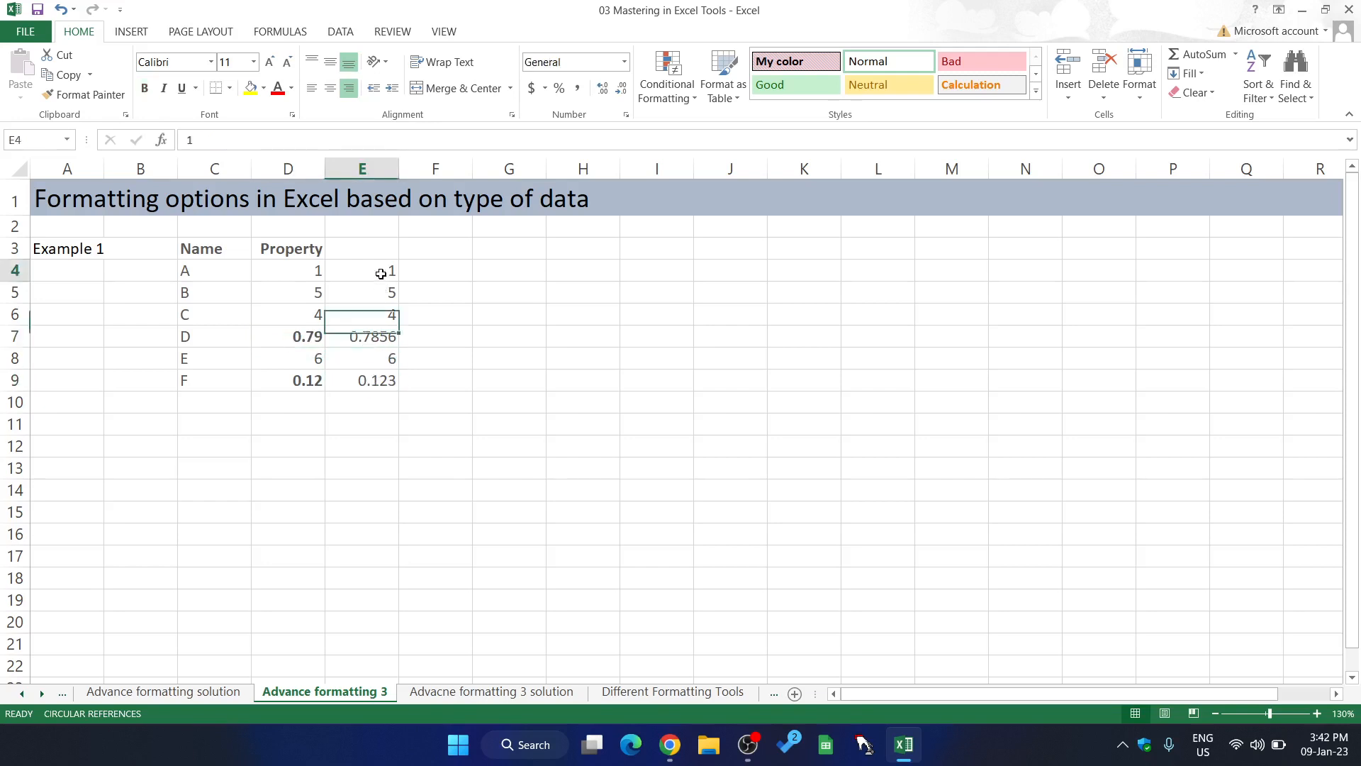
left_click(380, 335)
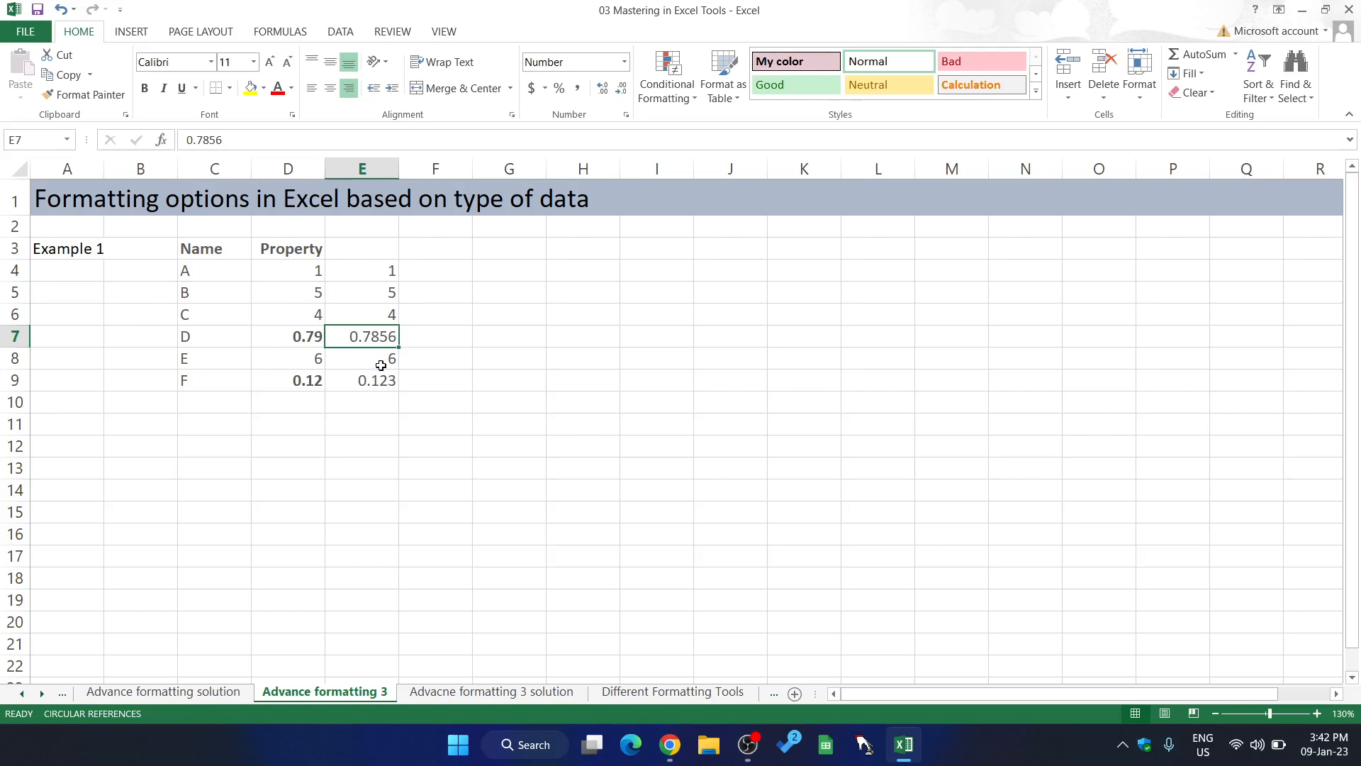
Display the numbers in E4:E9 with zero decimal places
left_click(372, 274)
key("ctrl+shift+Down")
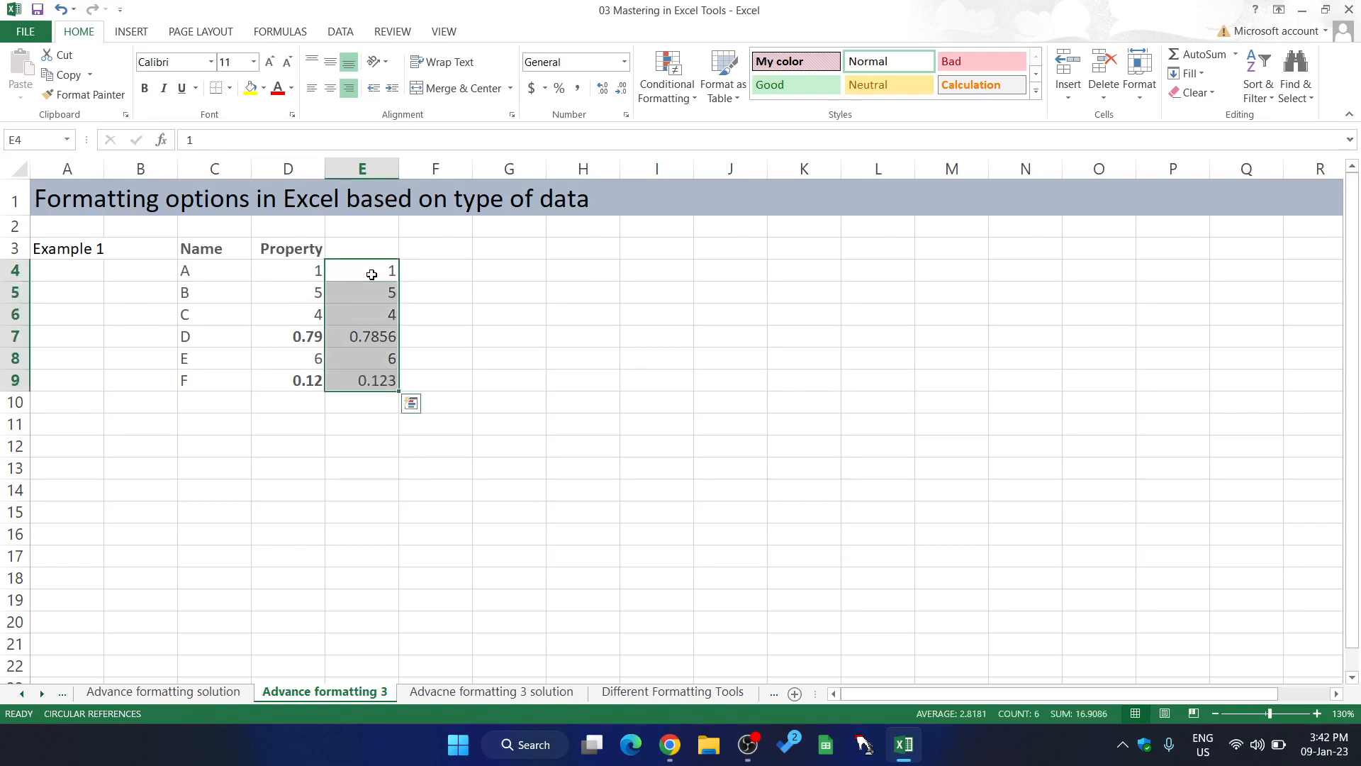
left_click(601, 90)
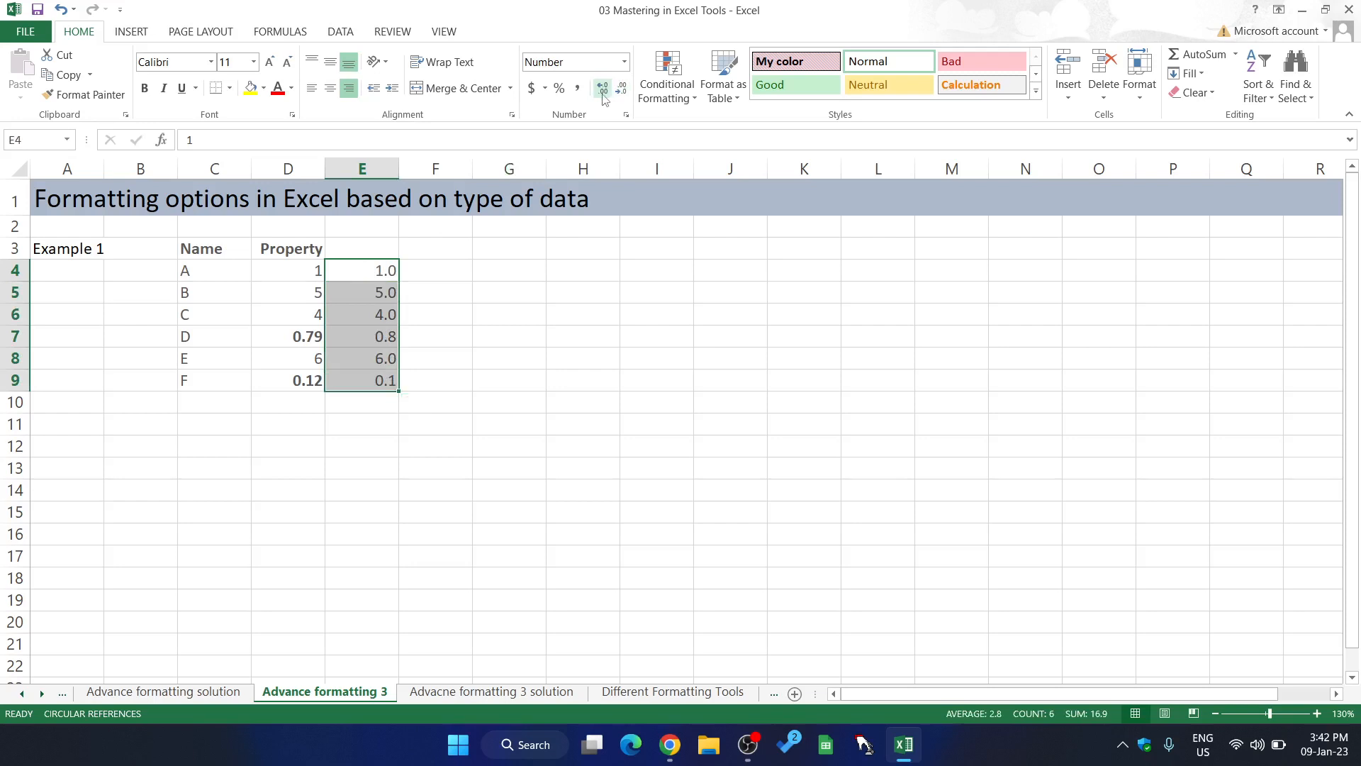
left_click(621, 88)
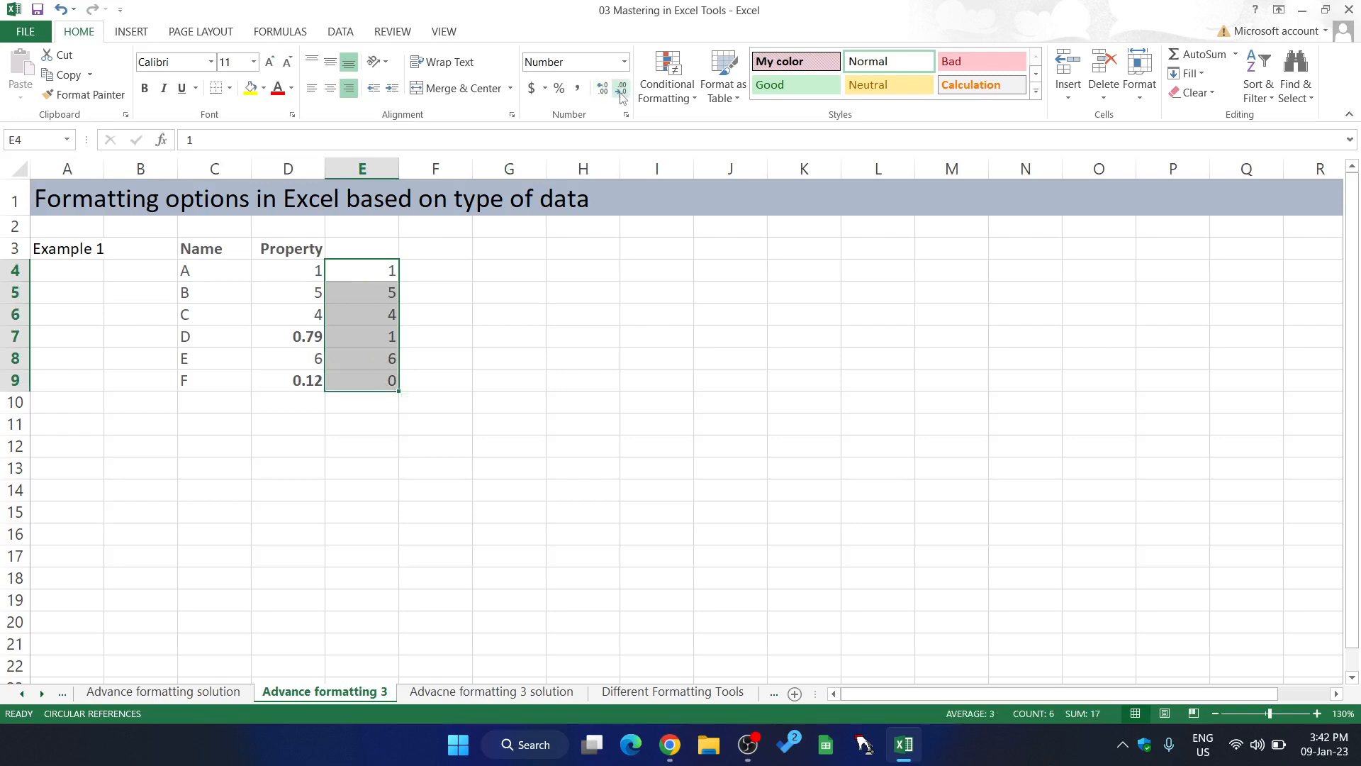
left_click(427, 385)
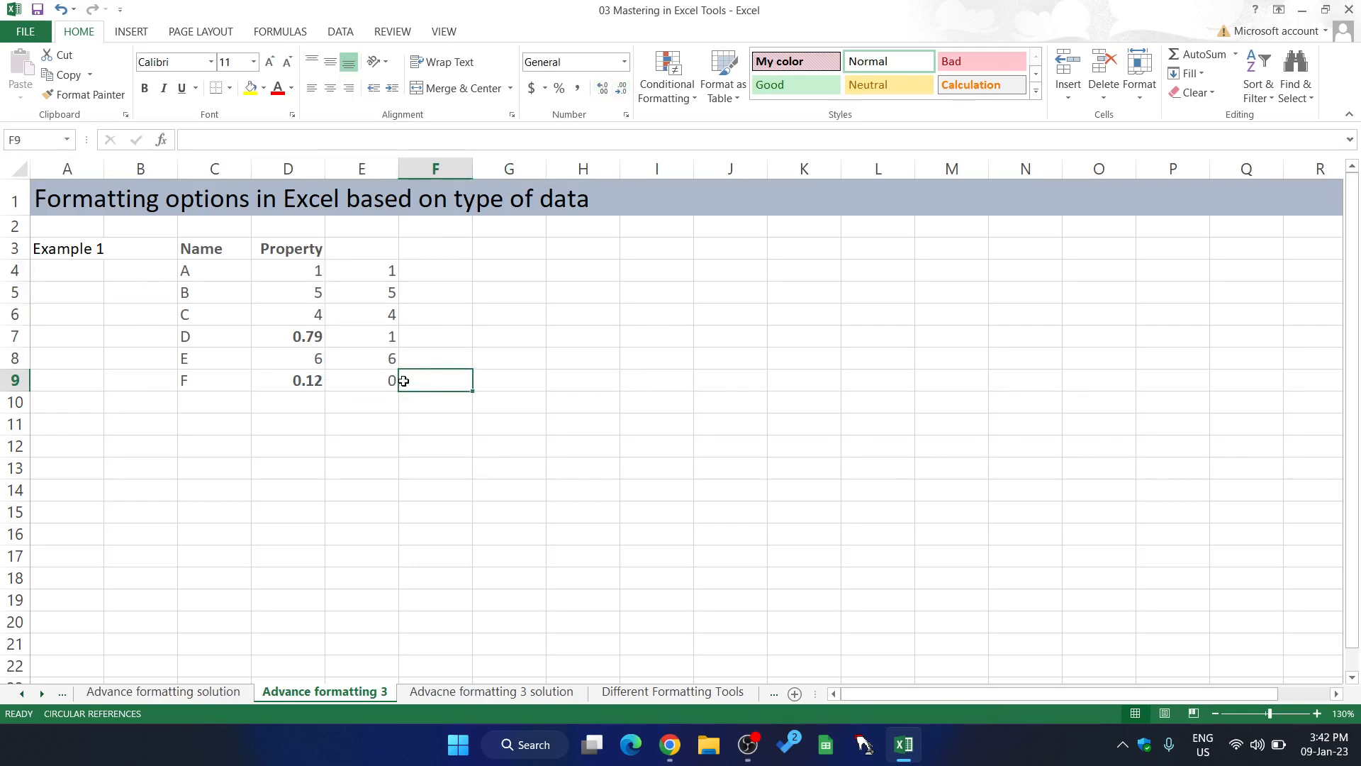
Compare the rounded values shown in E7 and E9 with the underlying numbers stored in those cells
left_click(363, 381)
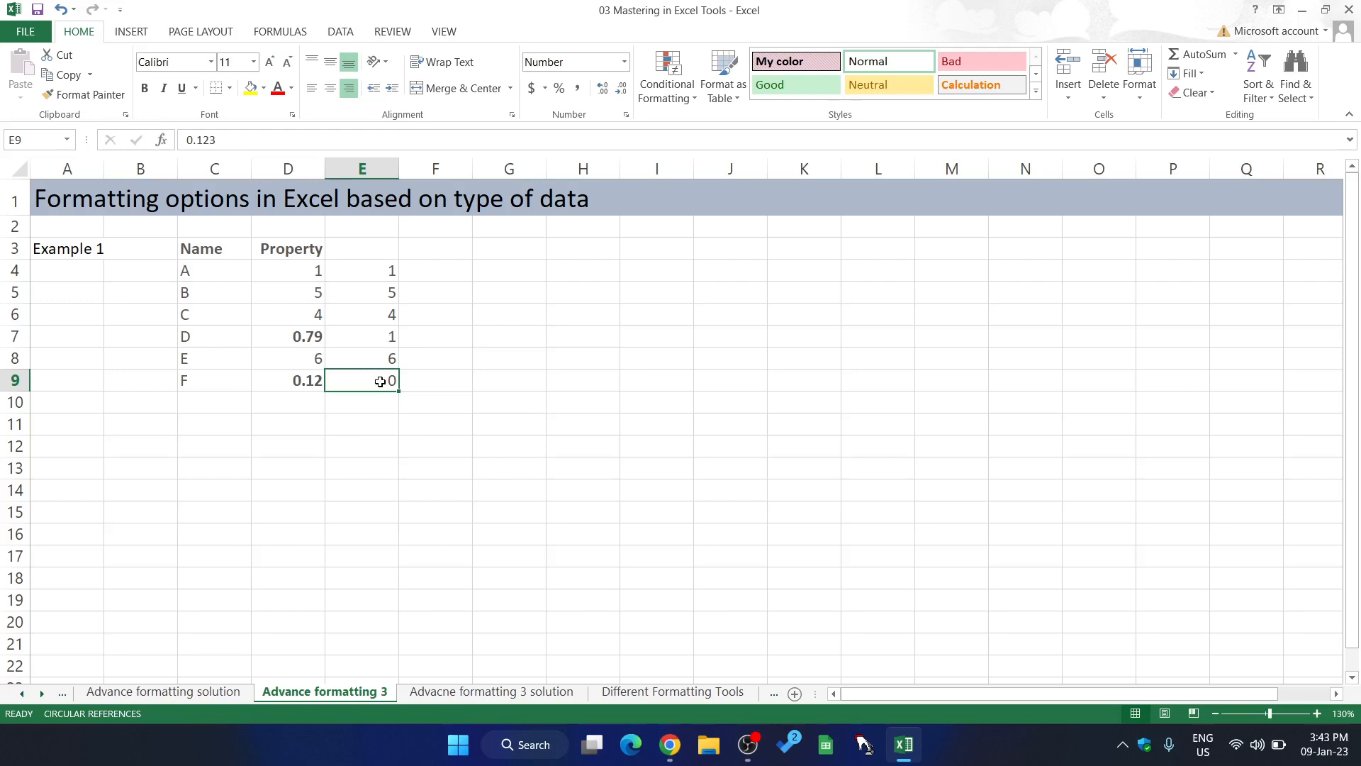
left_click(383, 339)
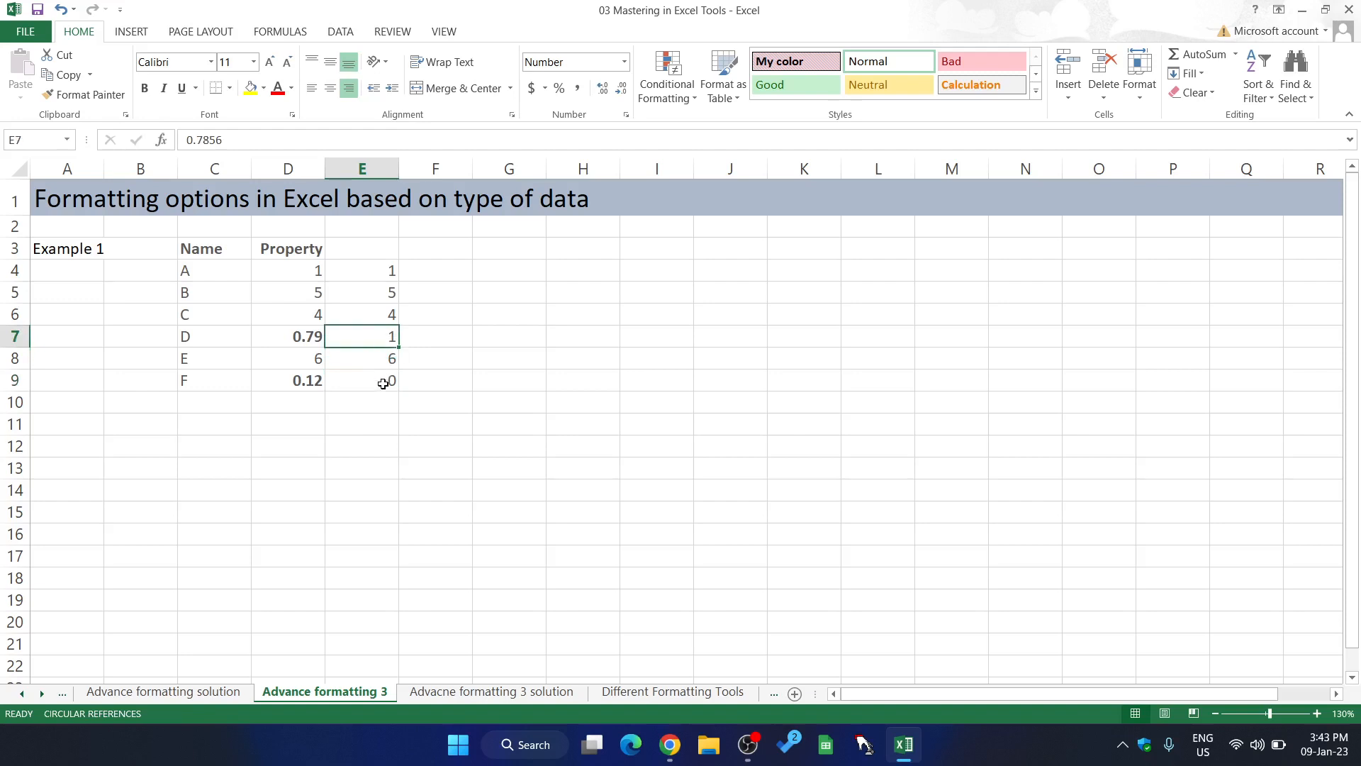
left_click(382, 383)
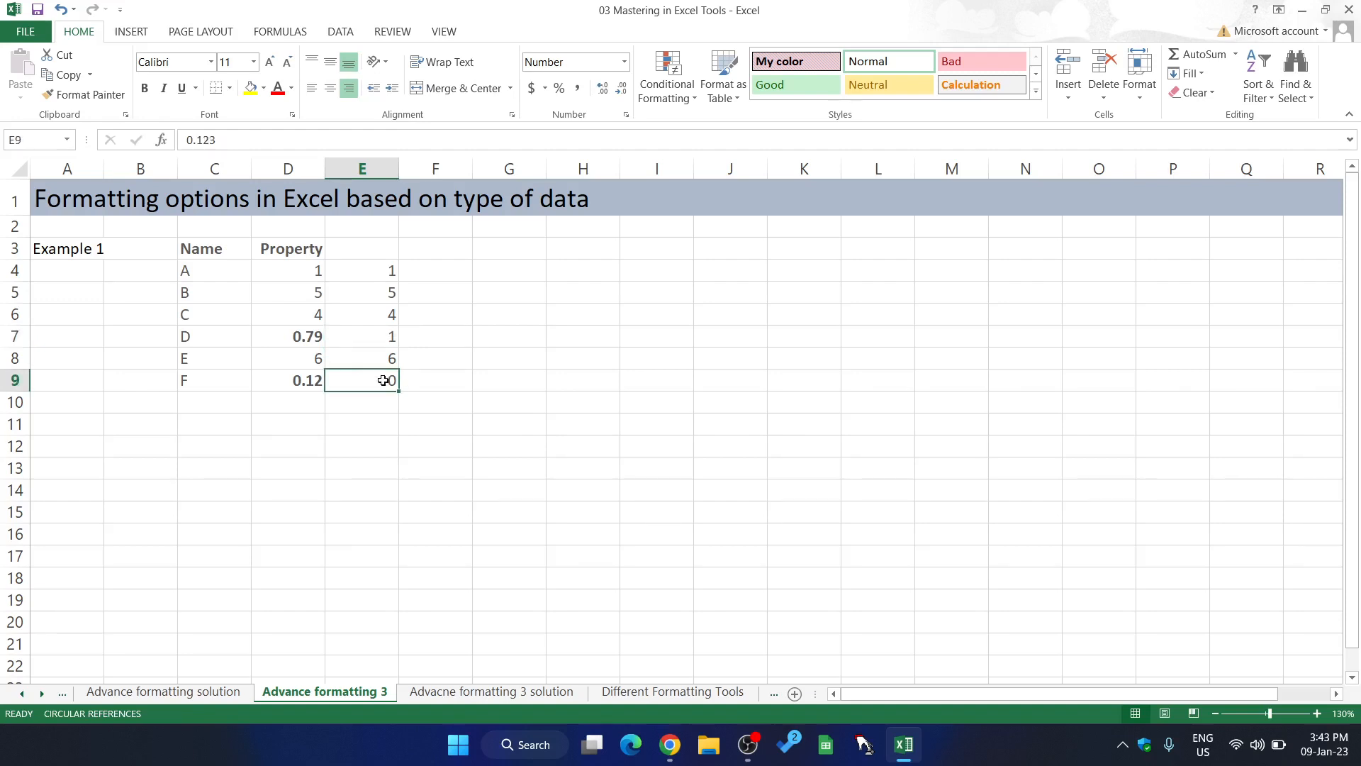
left_click(378, 339)
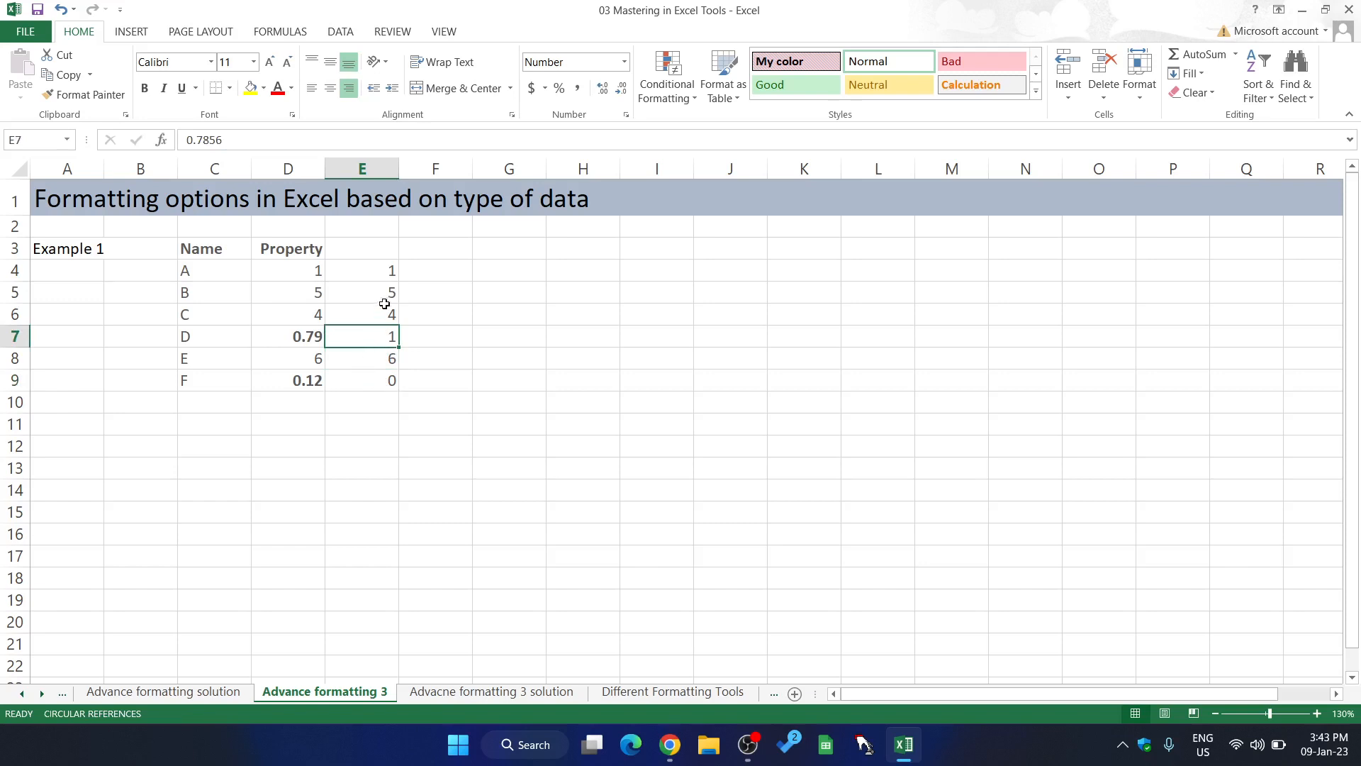
left_click(383, 271)
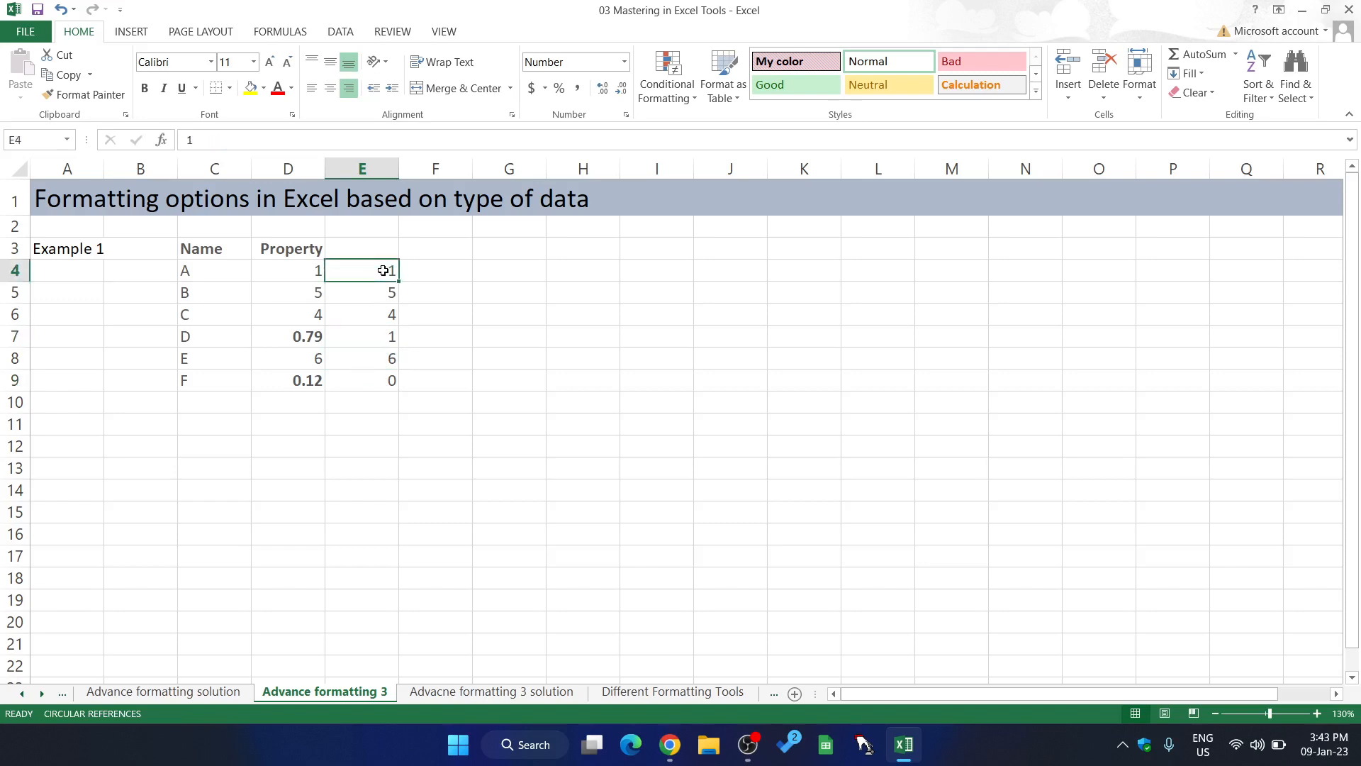
key("ctrl+shift+Down")
left_click(528, 340)
Show the decimal values in E7 and E9 with two decimal places each
left_click(385, 345)
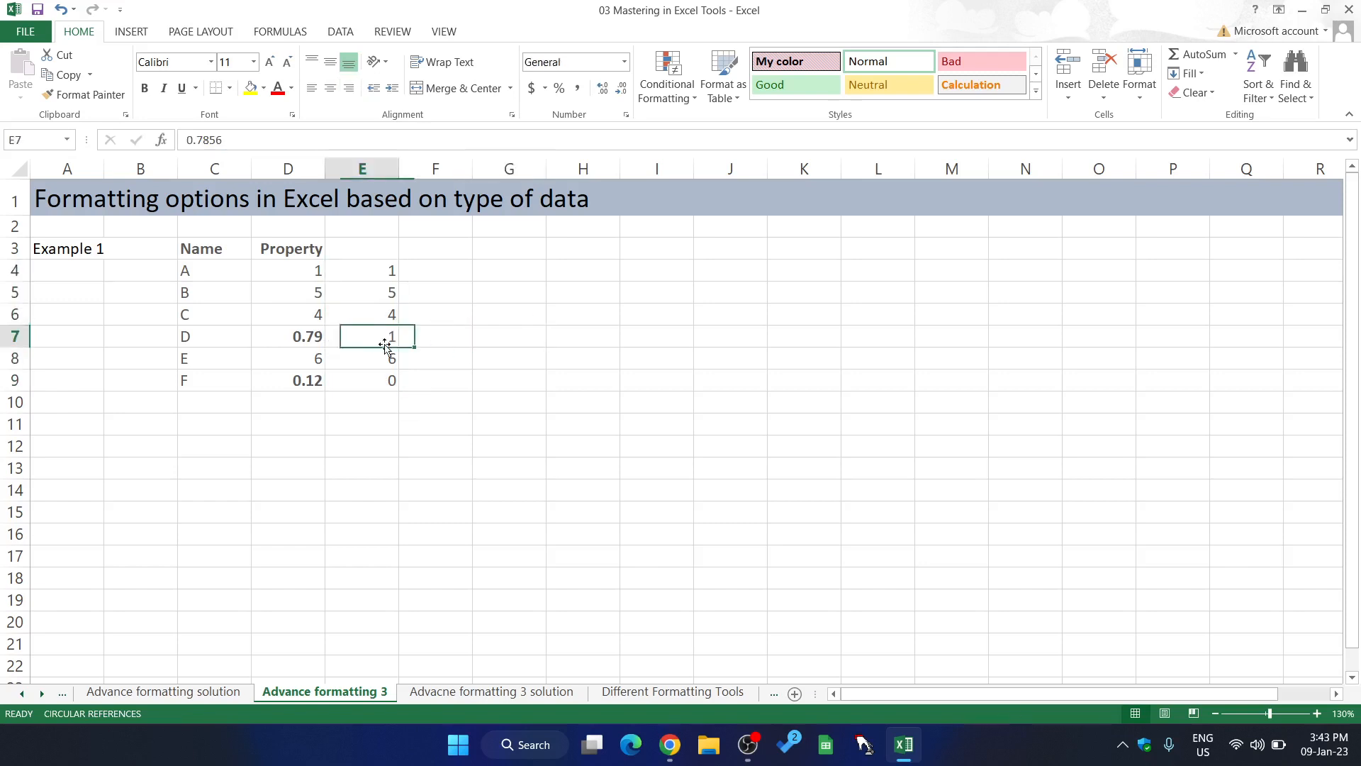
left_click(605, 89)
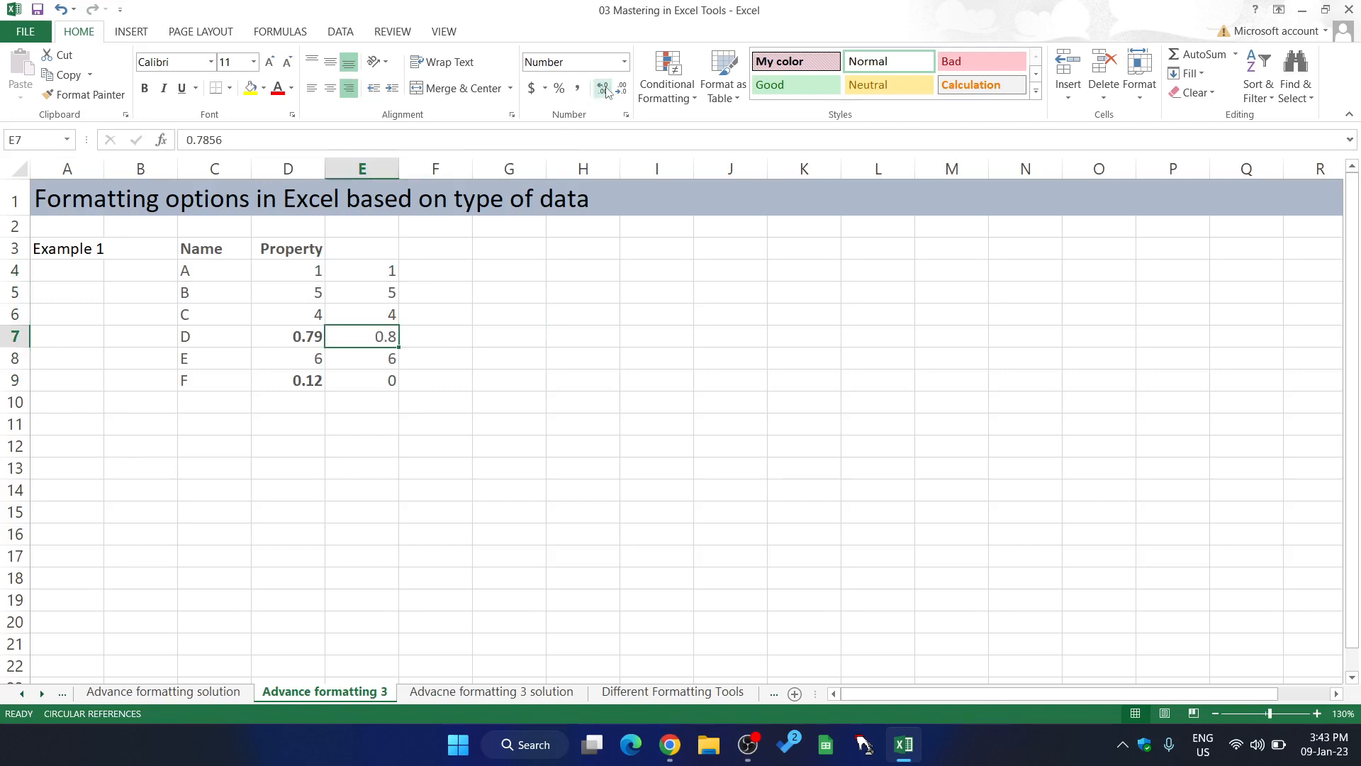
left_click(605, 89)
left_click(385, 380)
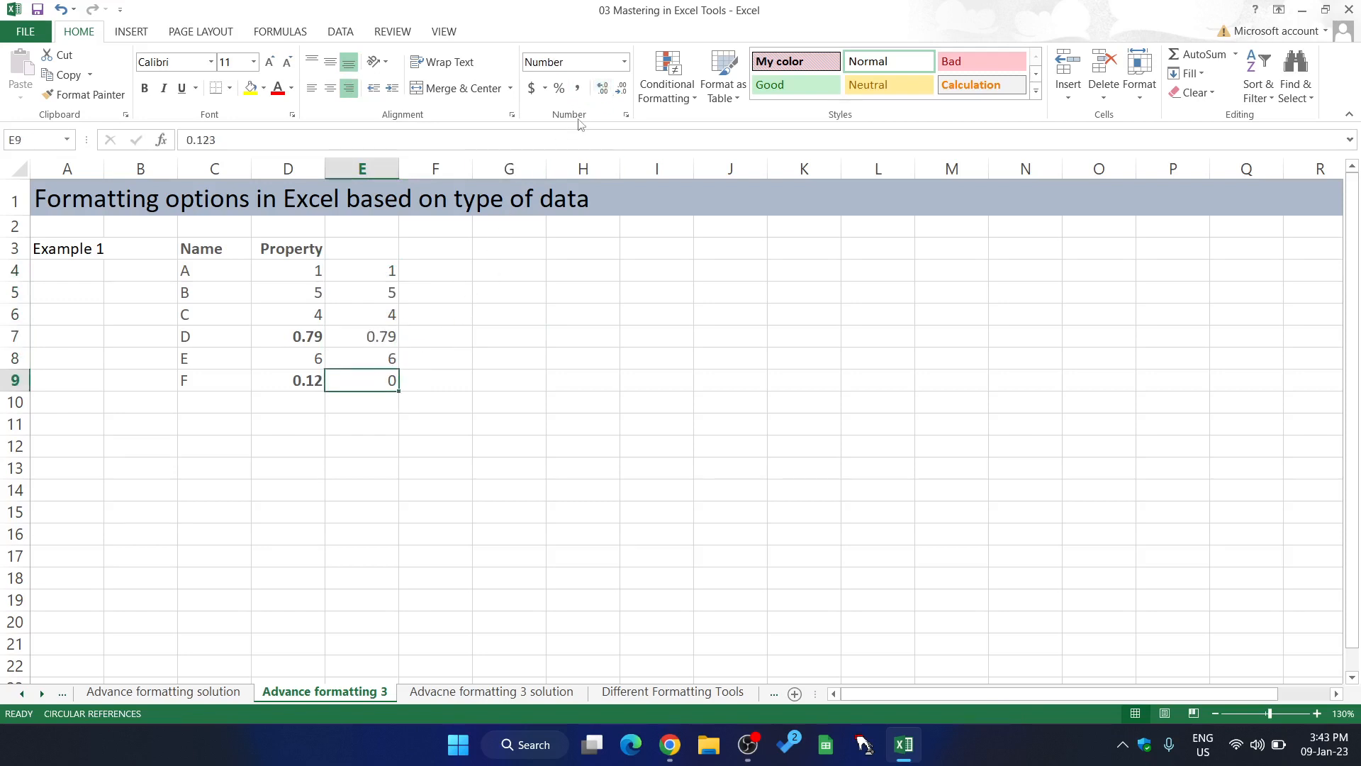
left_click(605, 89)
left_click(605, 89)
Extend the displayed precision to four decimal places in E7 and three in E9
left_click(372, 342)
left_click(605, 89)
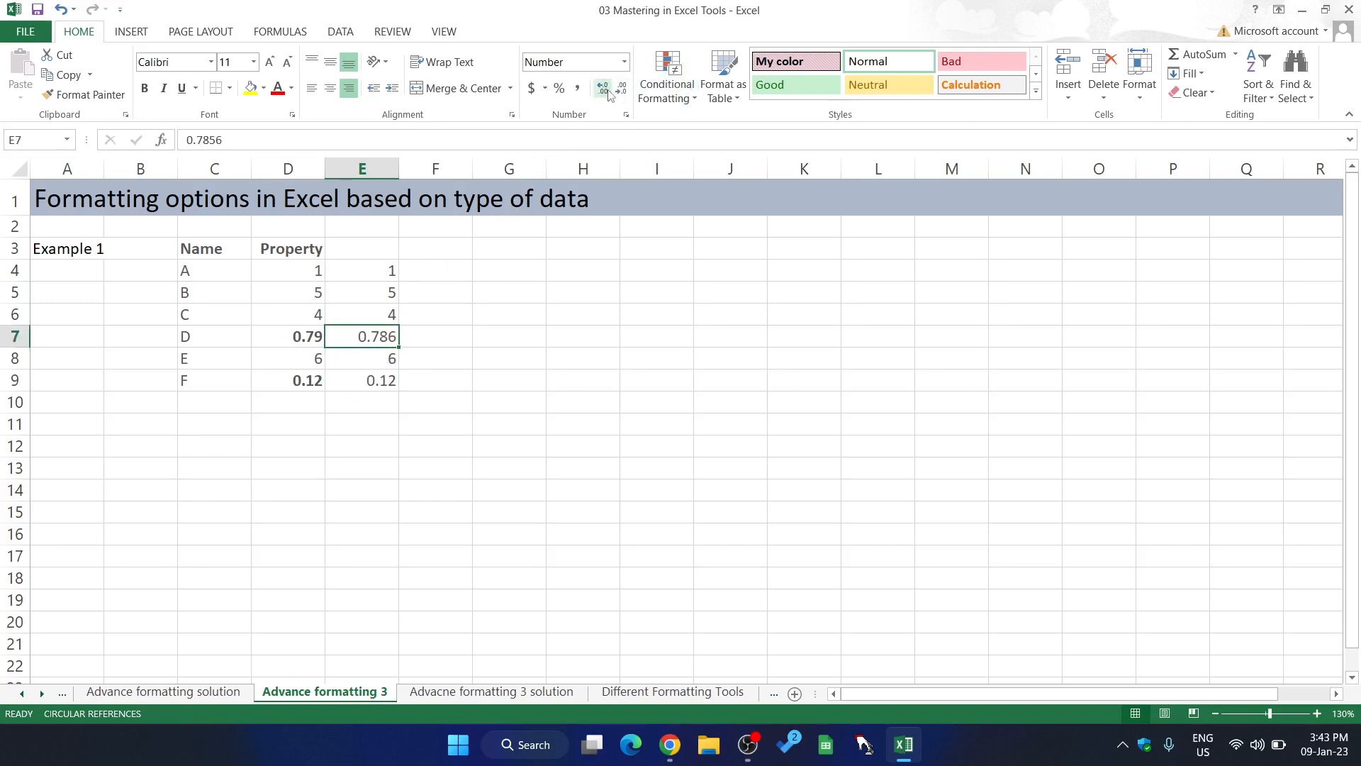
left_click(607, 90)
left_click(376, 383)
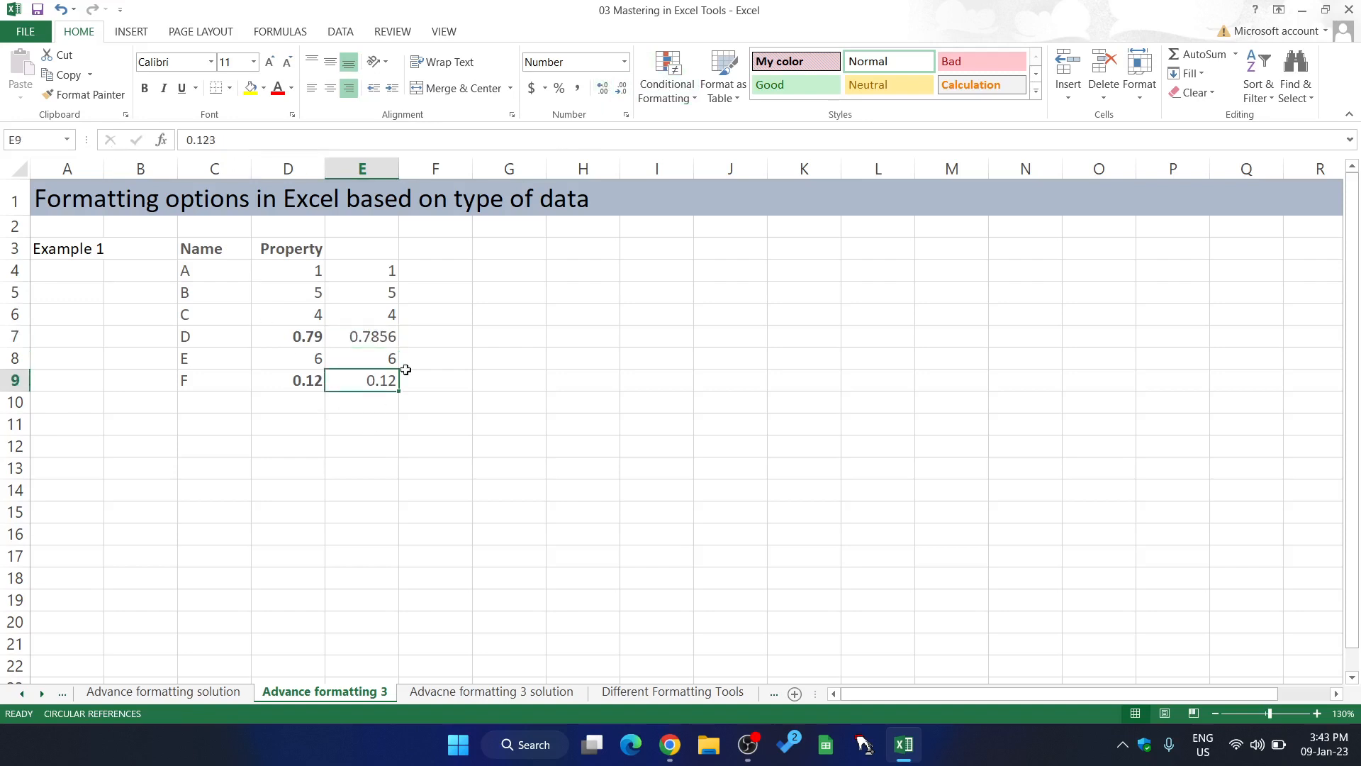
left_click(605, 90)
left_click(404, 418)
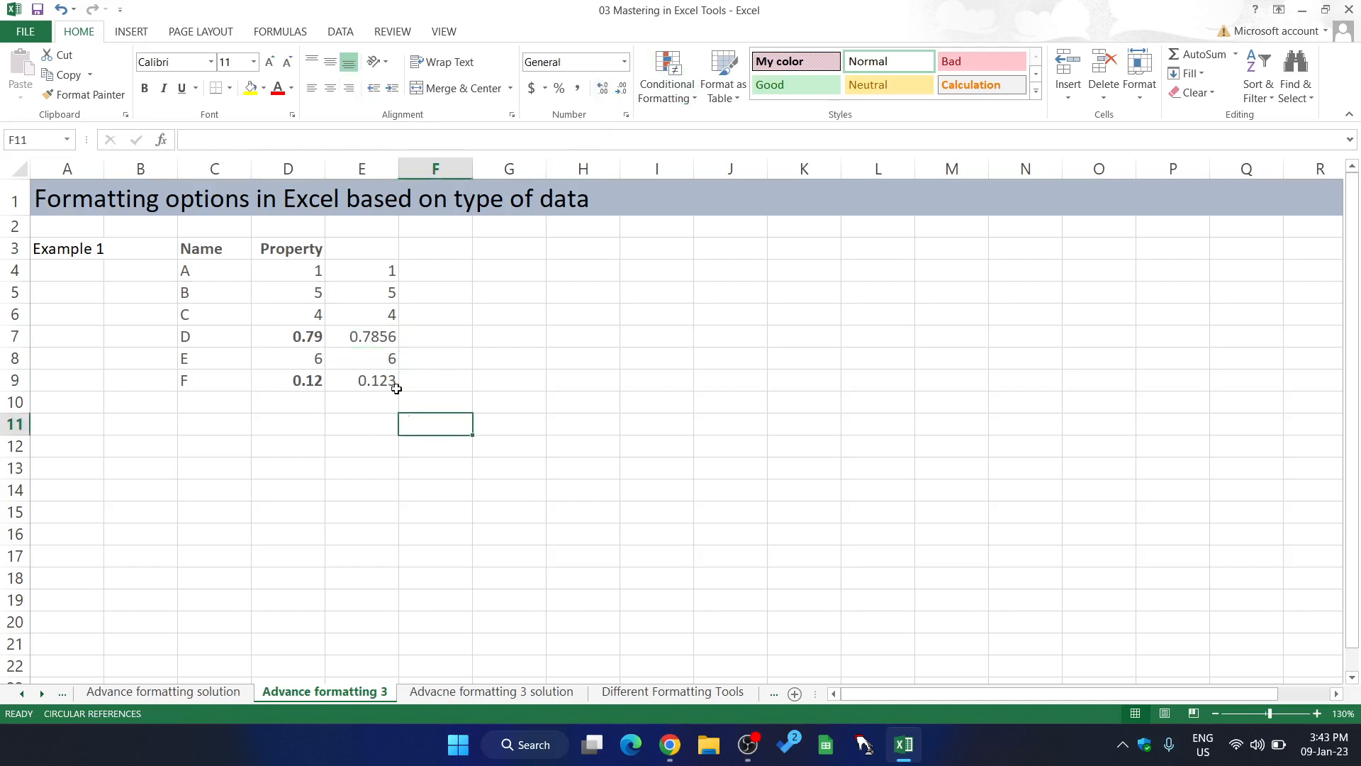
Apply the custom number format [<1]0.00 to the values in E4:E9
left_click(377, 270)
key("ctrl+shift+Down")
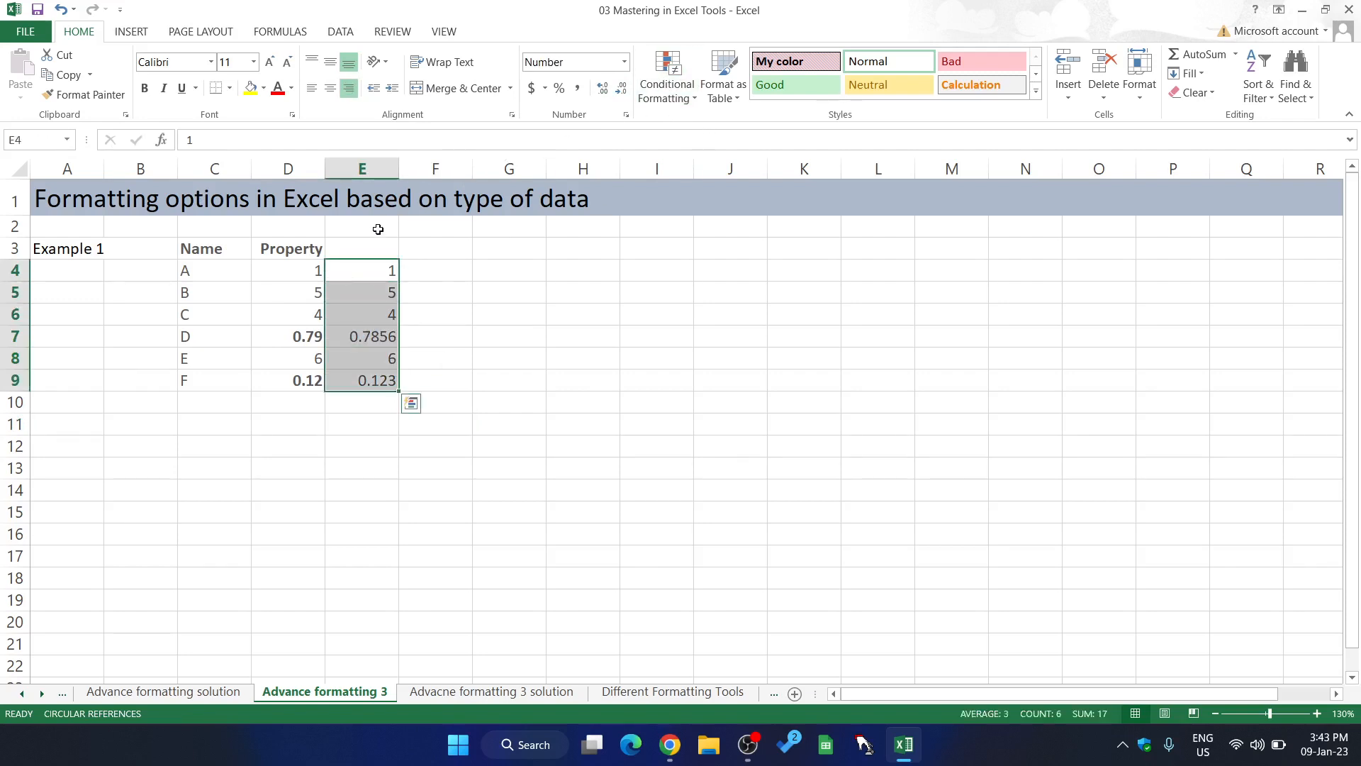
key("ctrl+1")
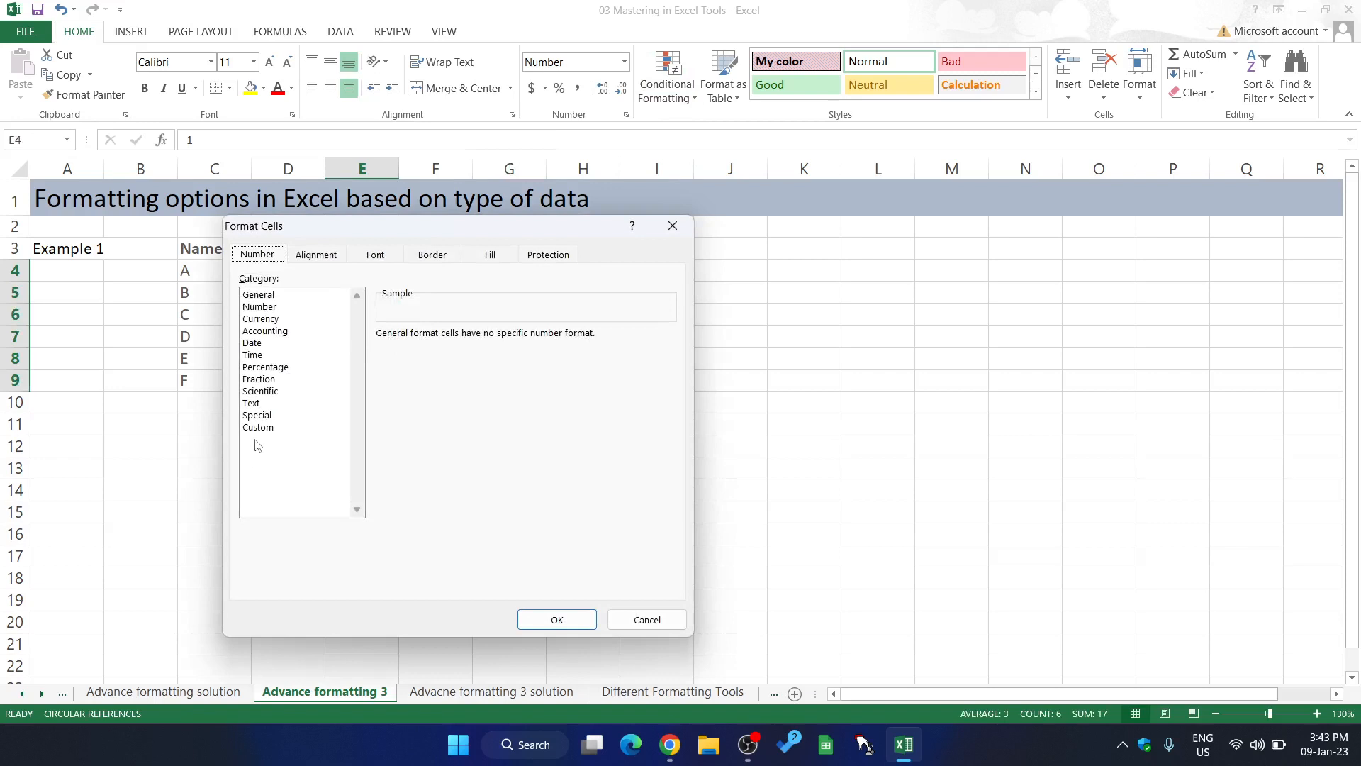
left_click(258, 427)
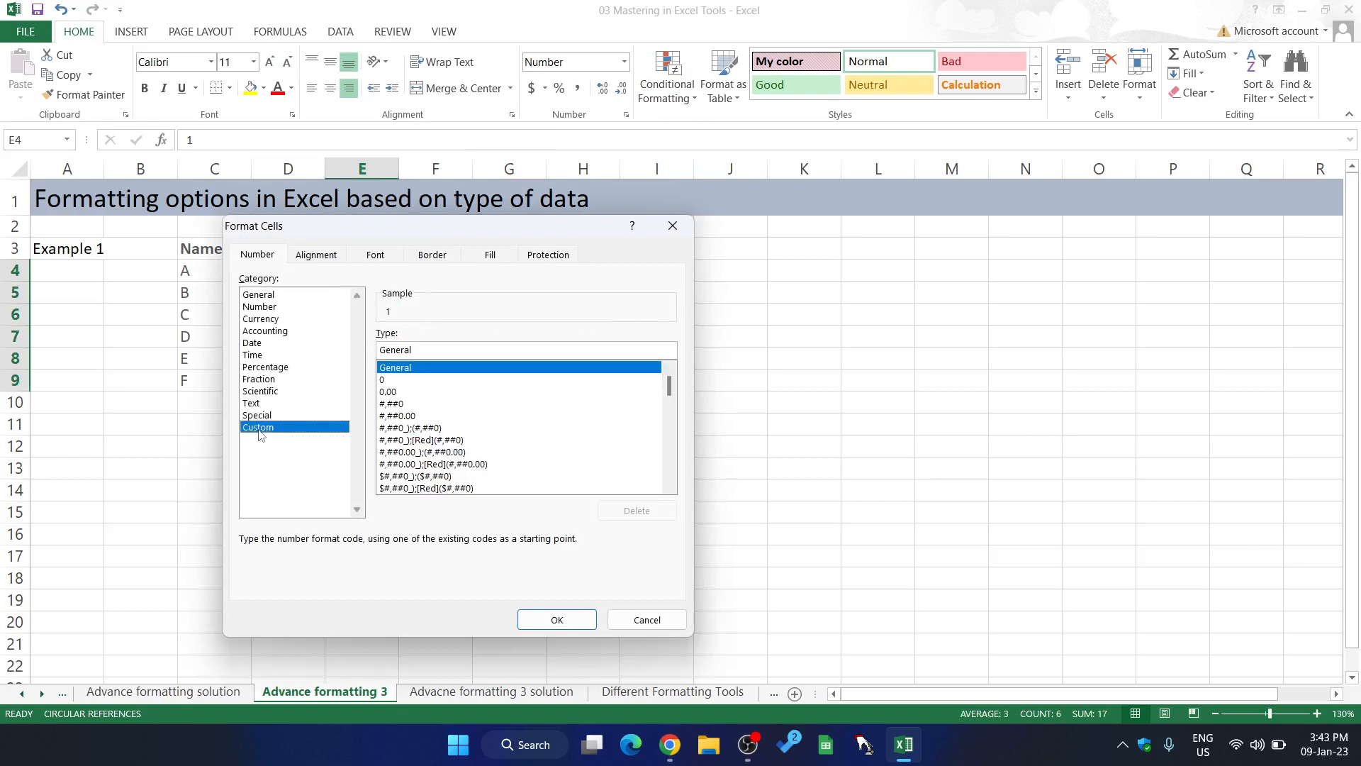
left_click(397, 351)
key("BackSpace")
key("BackSpace")
key("BackSpace")
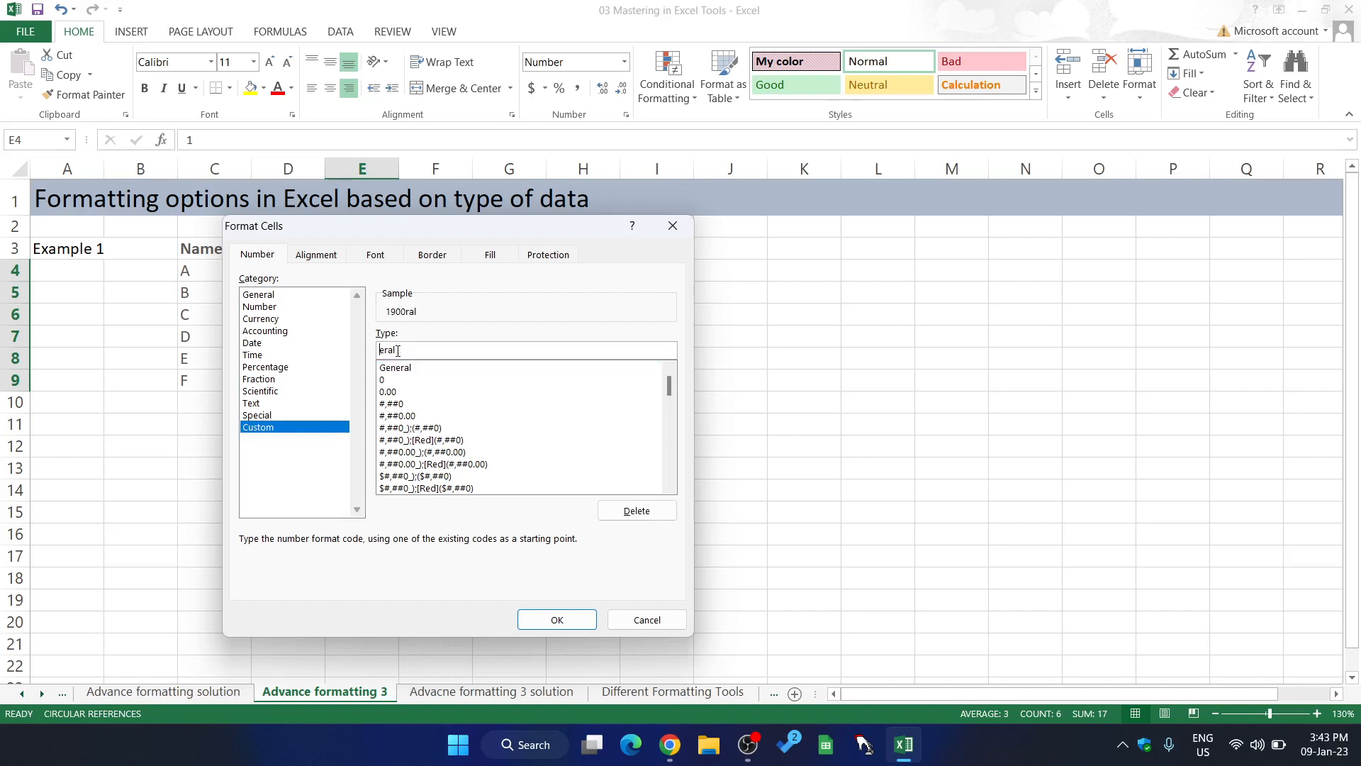
key("Delete")
key("Delete")
key("Delete")
key("Delete")
type("[")
type("<1]")
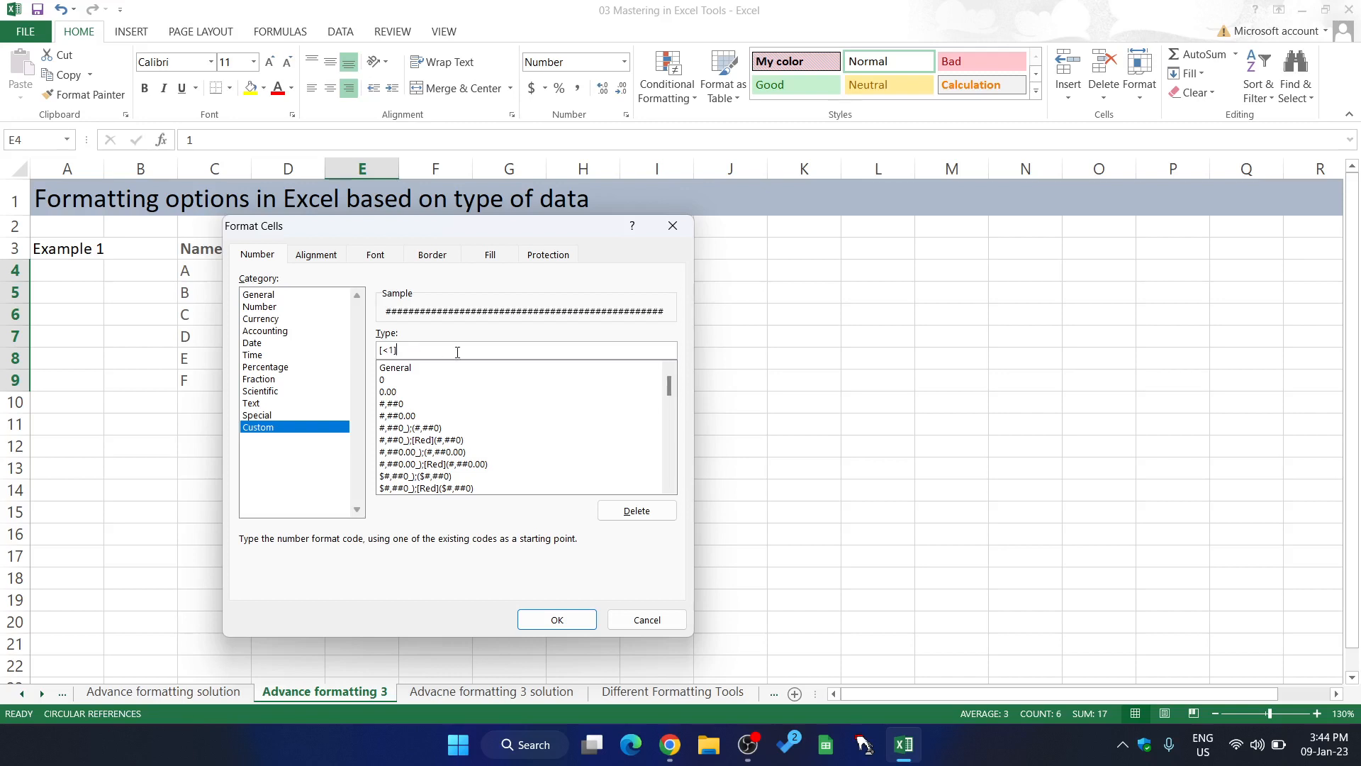
type("0")
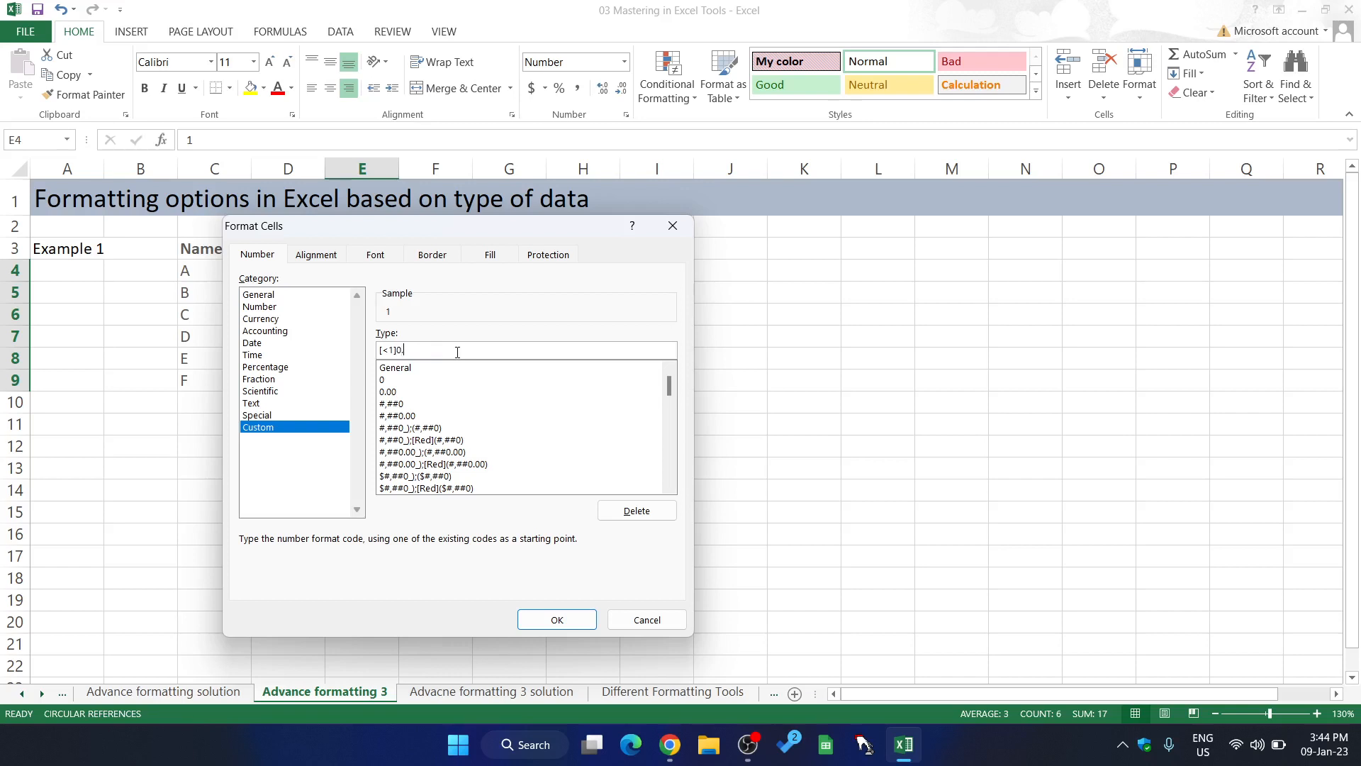
type(".00")
type("0")
left_click(558, 619)
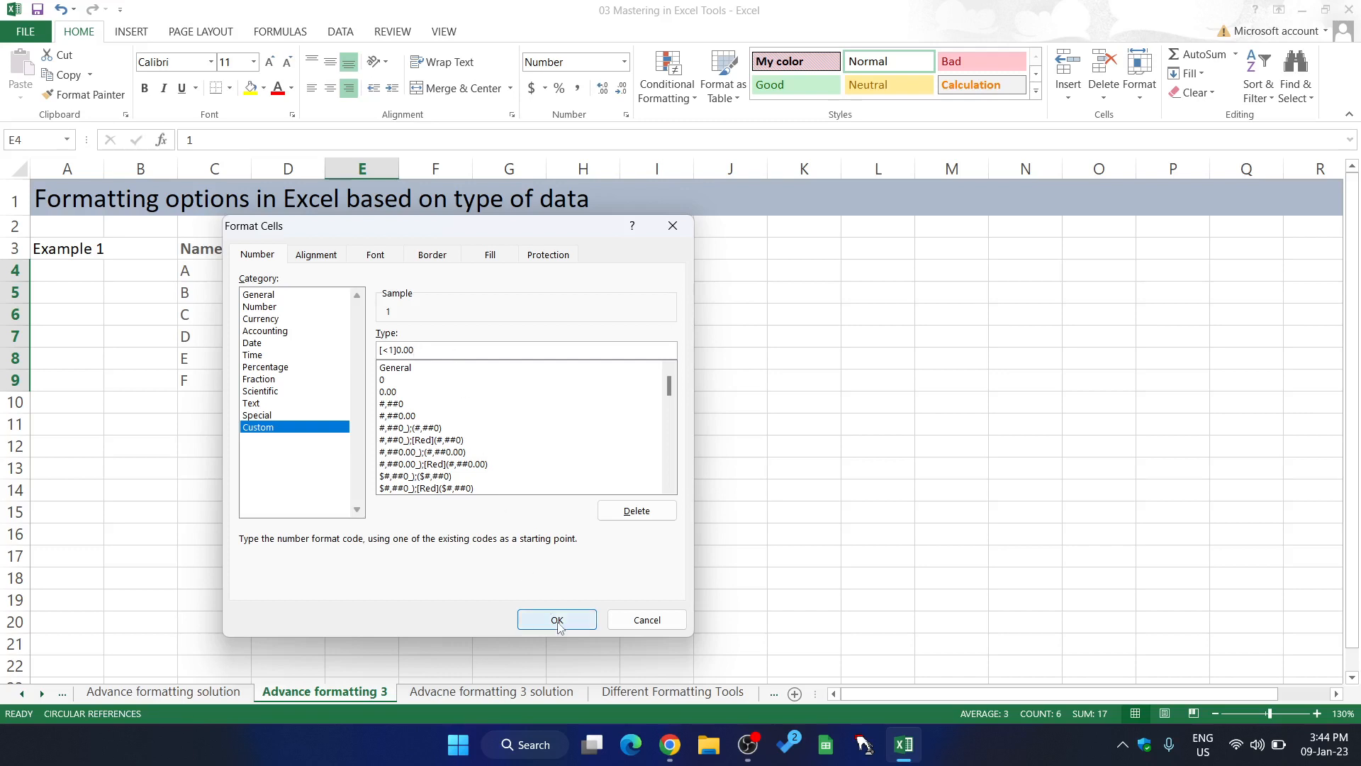
left_click(489, 408)
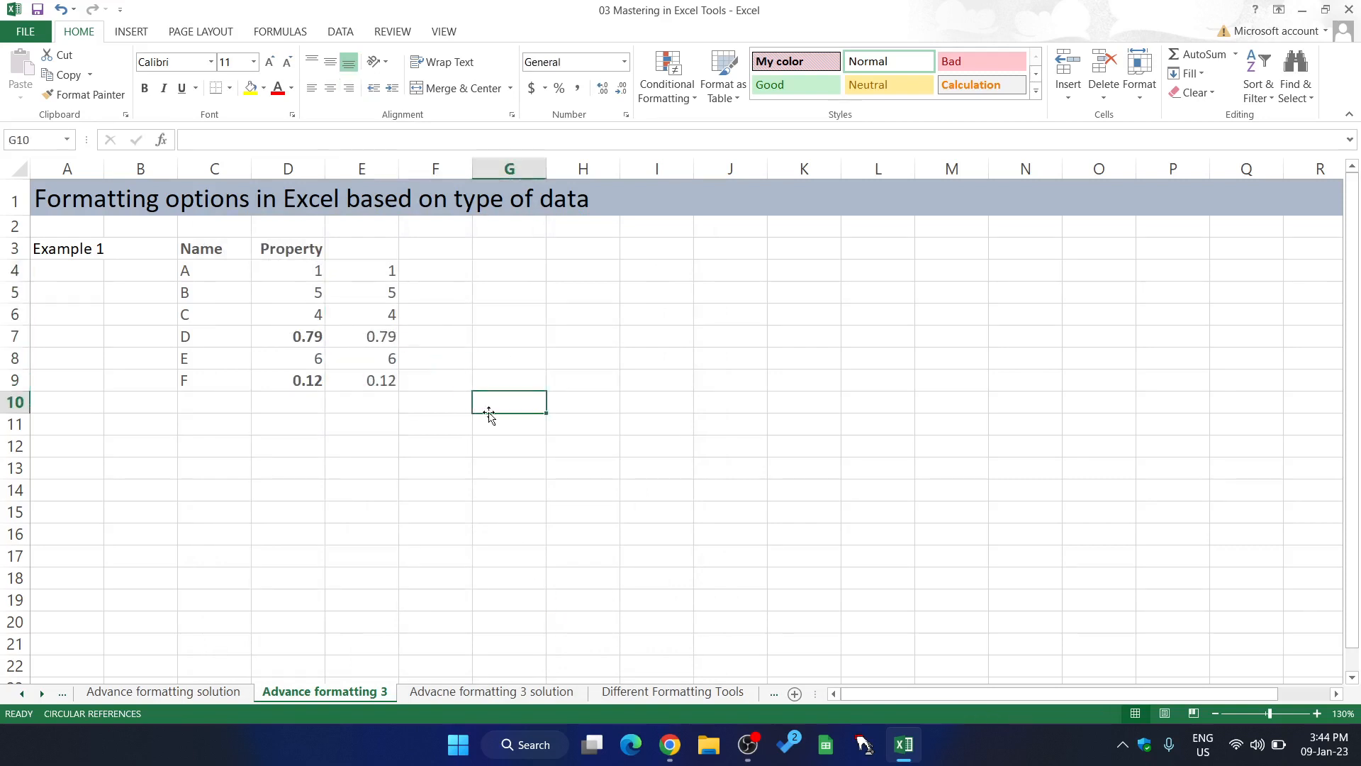
left_click(388, 399)
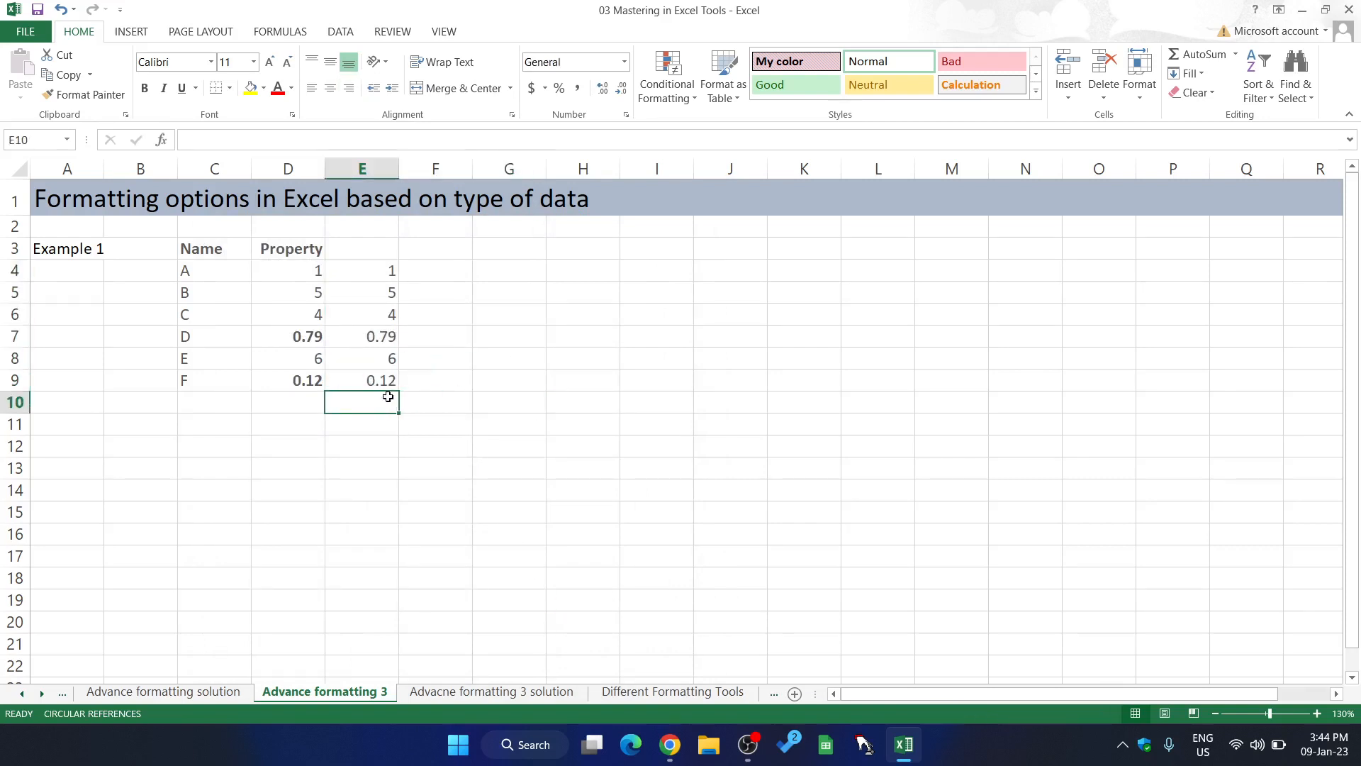
Replace the value in E5 with 0.562 to test the custom format on a number below 1
left_click(386, 309)
left_click(385, 295)
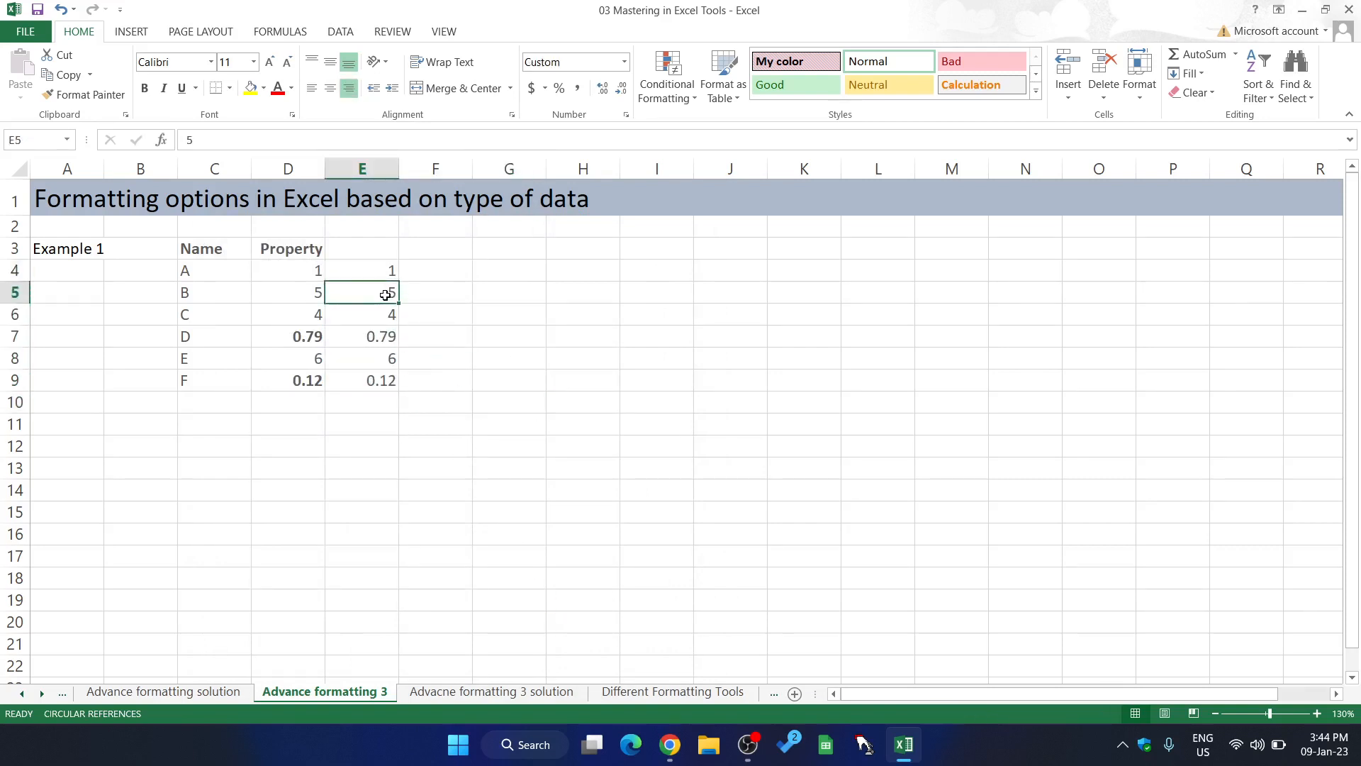
type("0.")
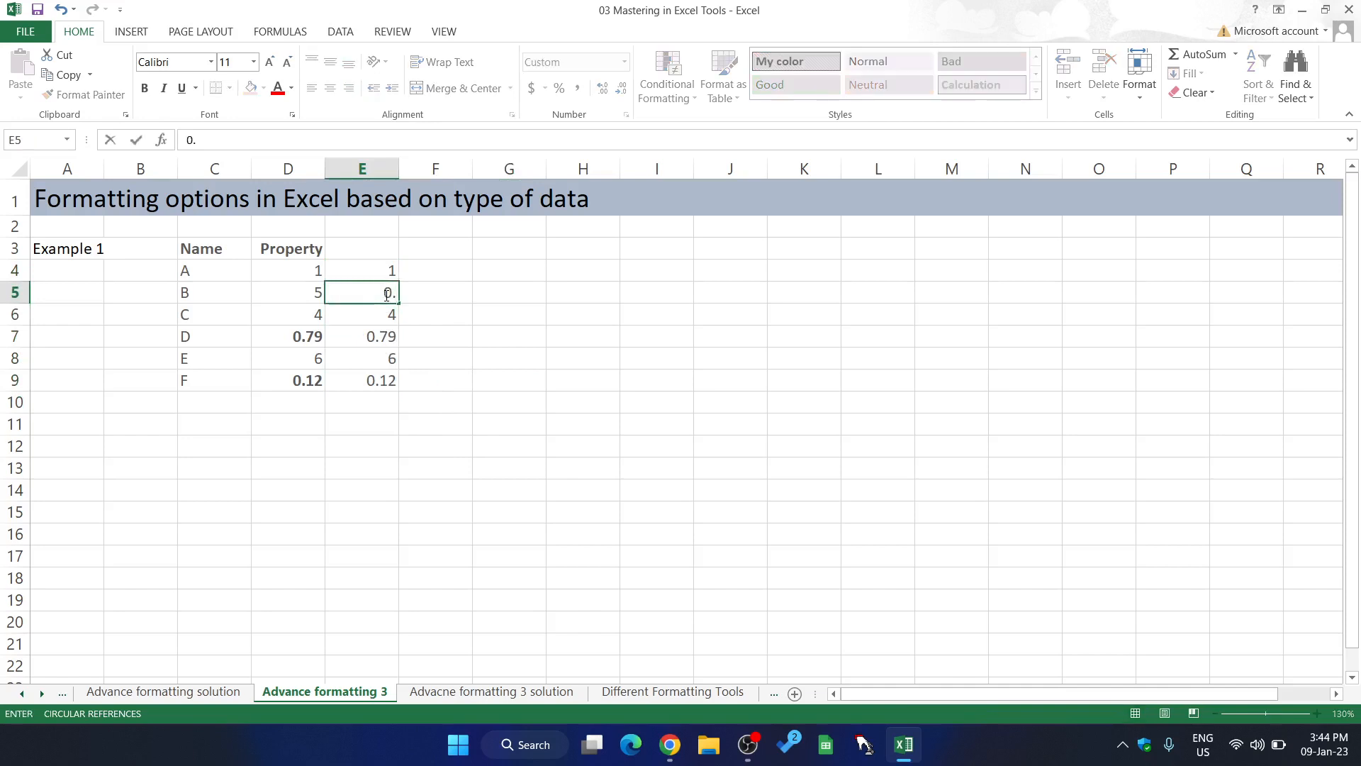
type("562")
key("Return")
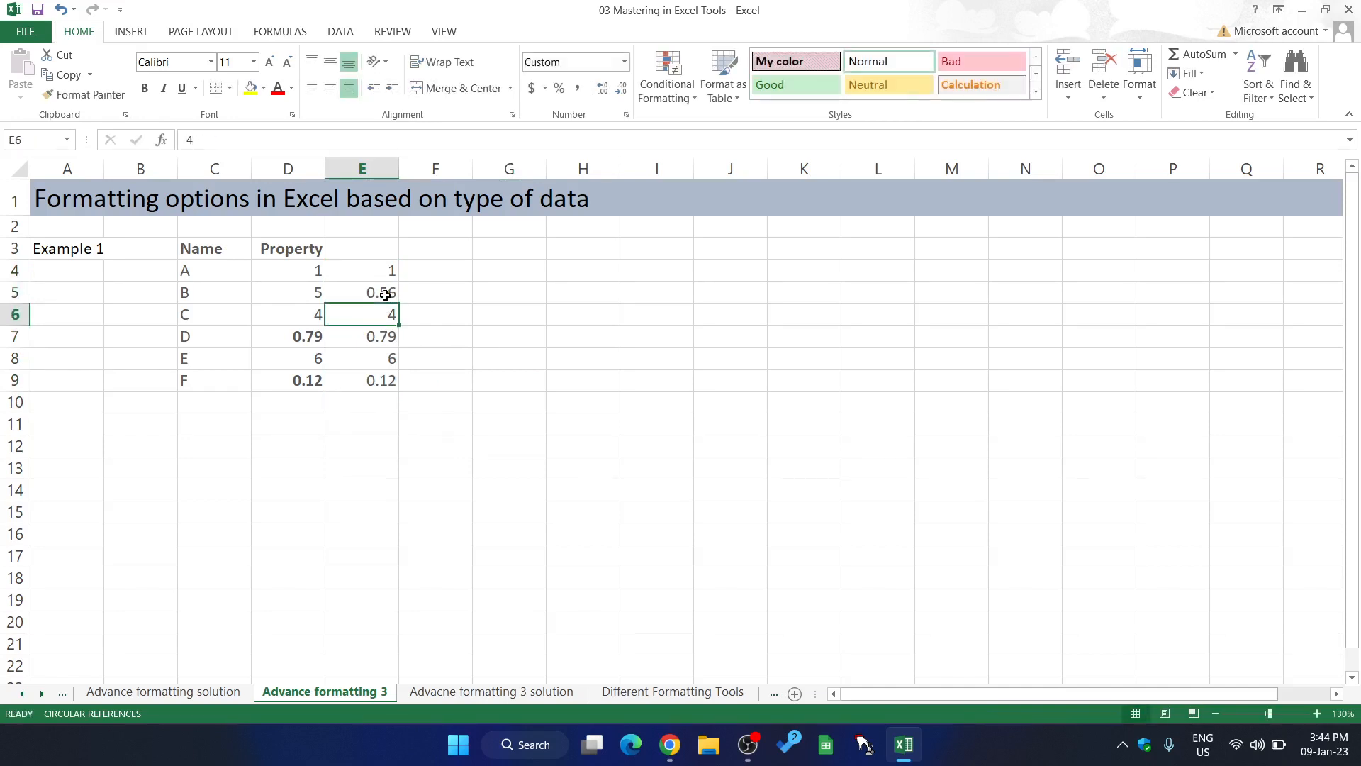
left_click(435, 331)
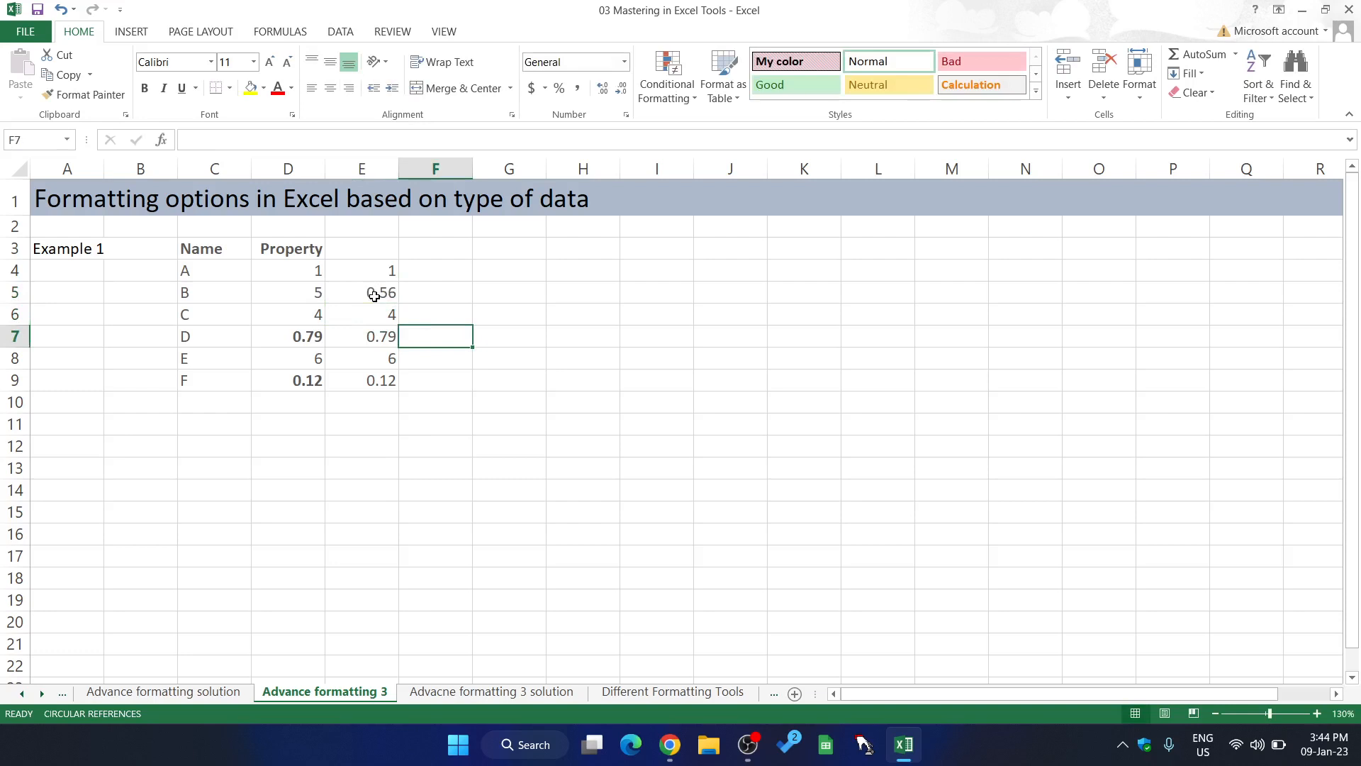
left_click(392, 296)
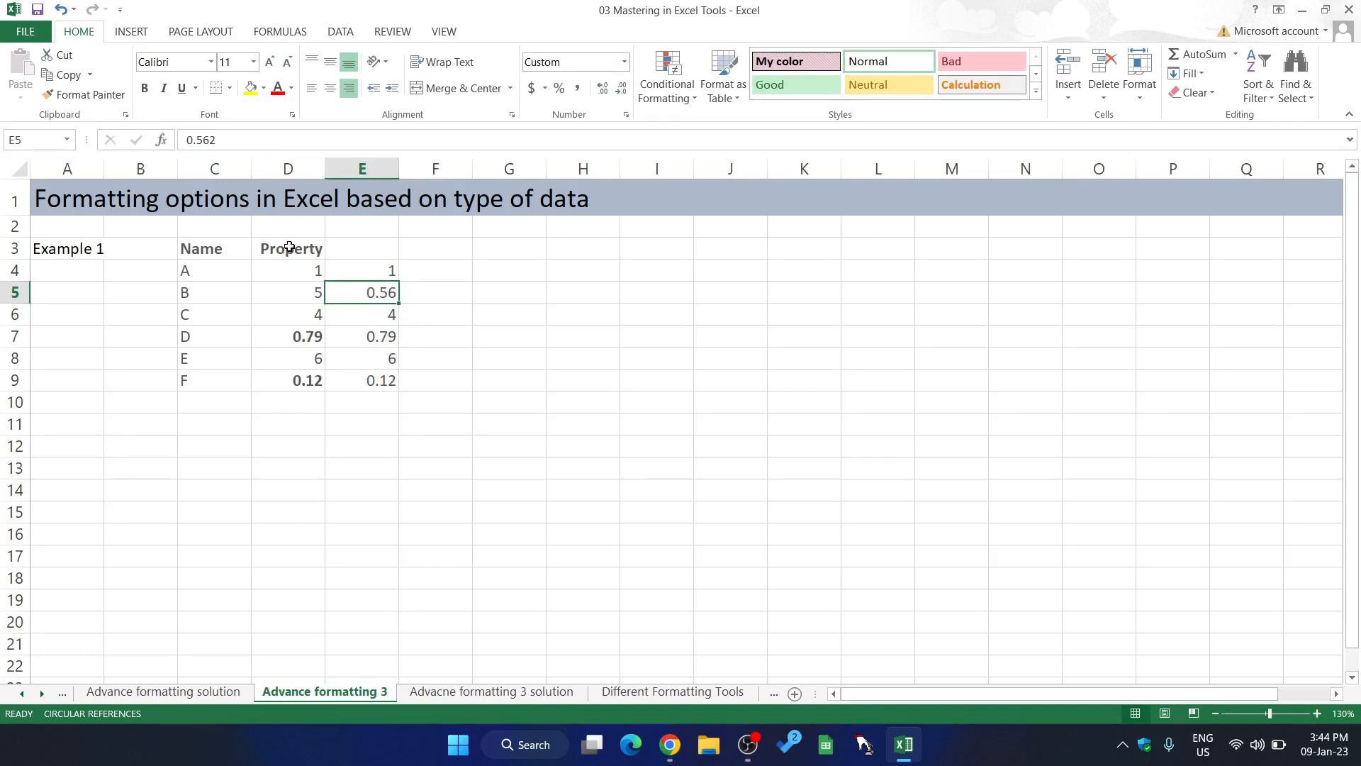
left_click(466, 320)
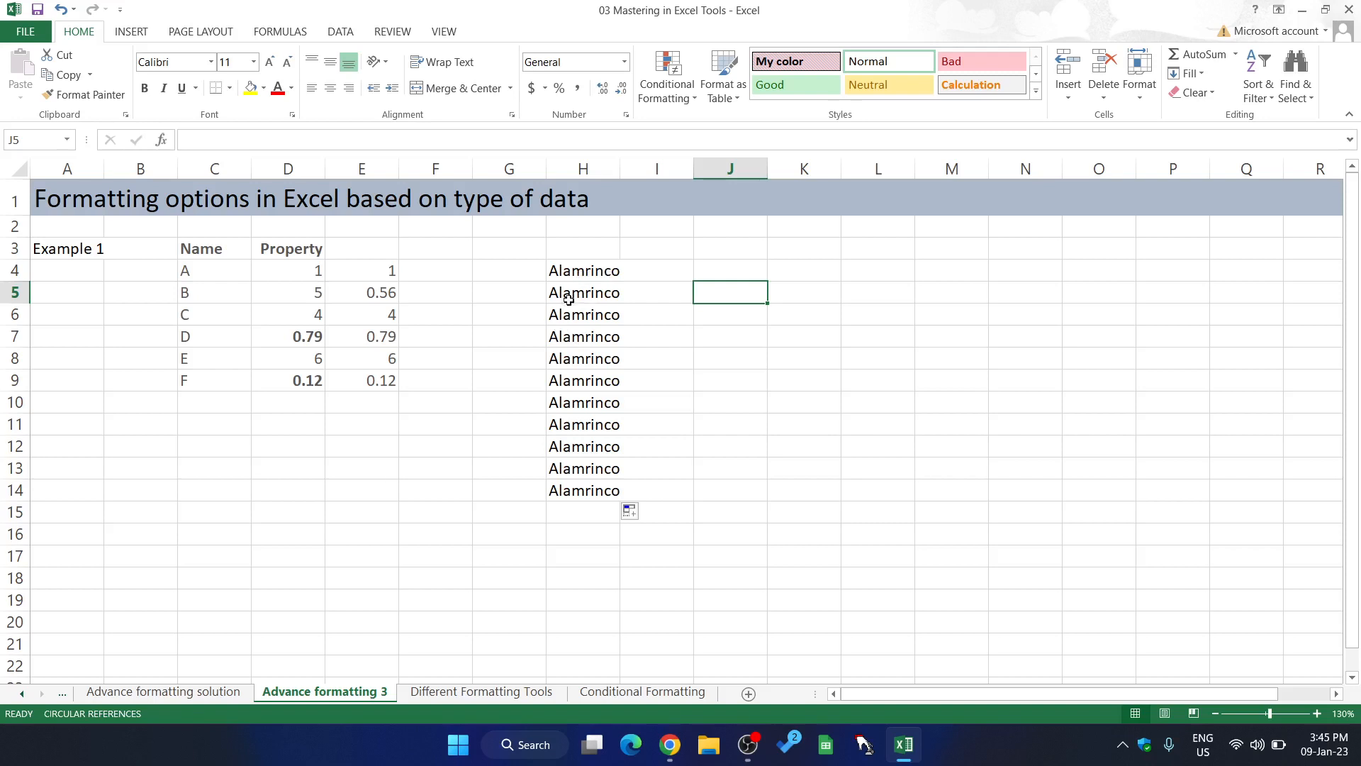
Hide the repeated text in H4:H14 by setting its font color to White, Background 1
left_click(614, 279)
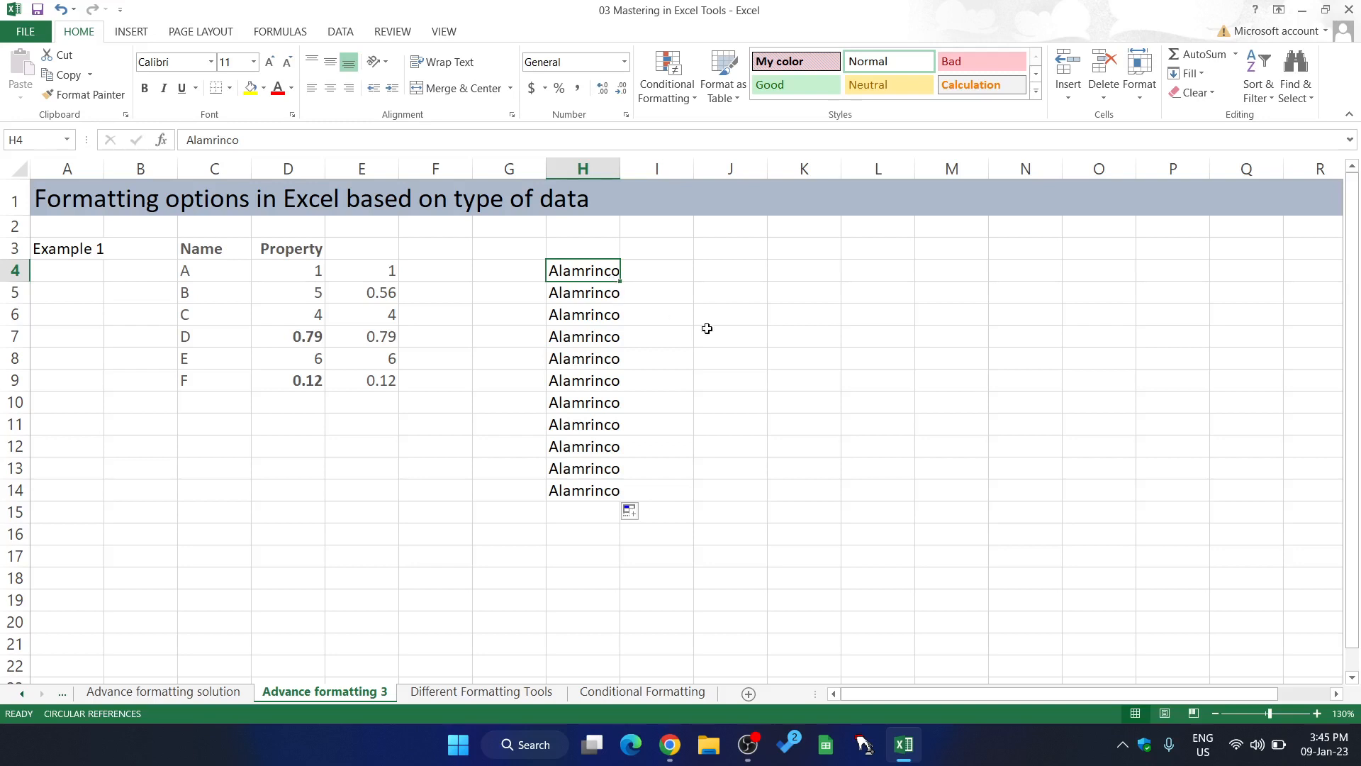
left_click_drag(598, 275, 601, 408)
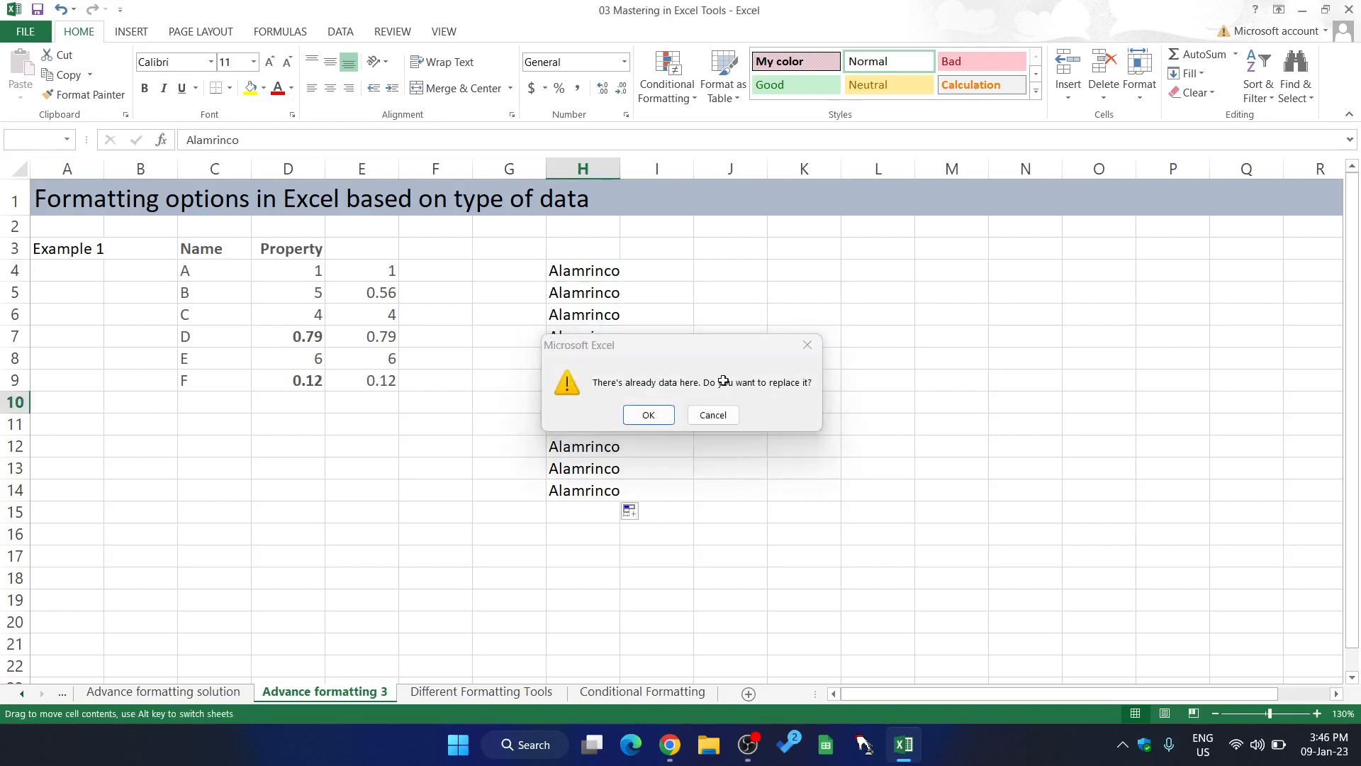
key("Return")
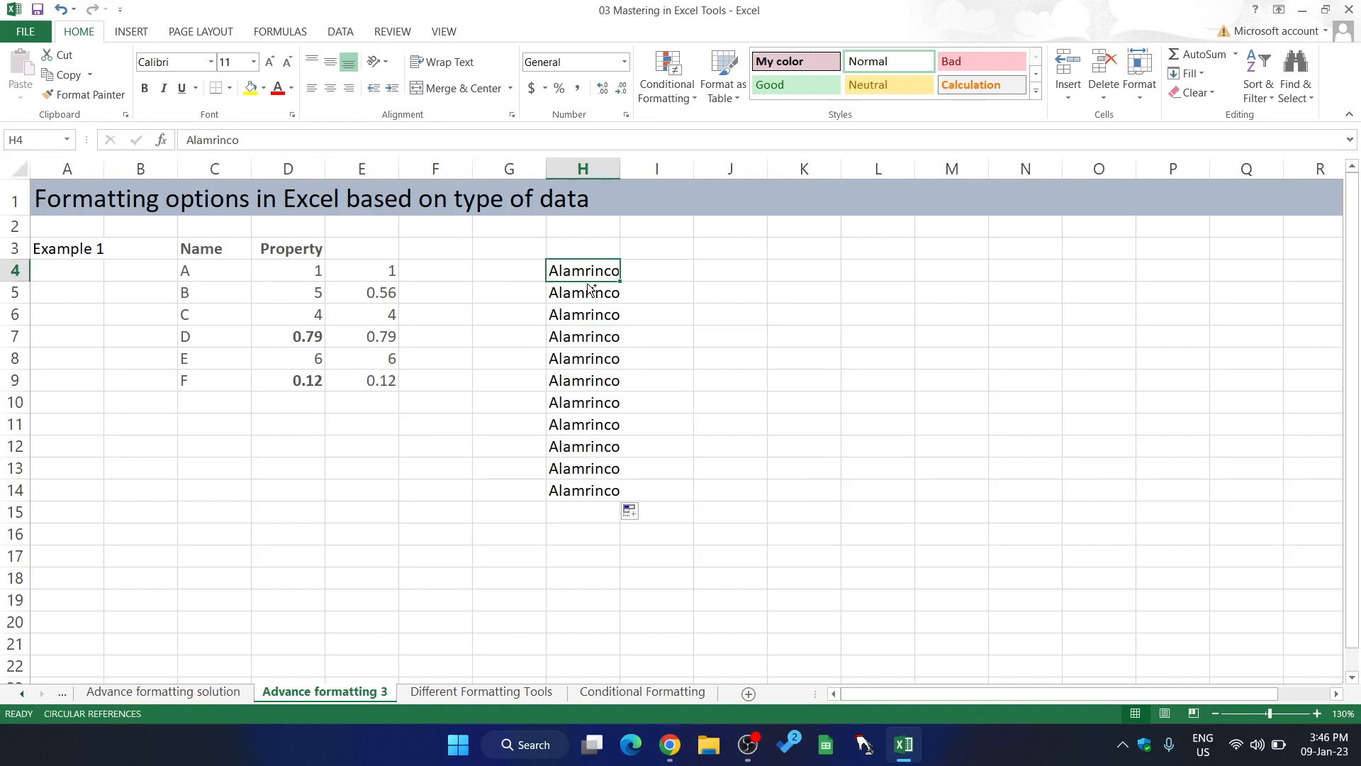
key("ctrl+shift+Down")
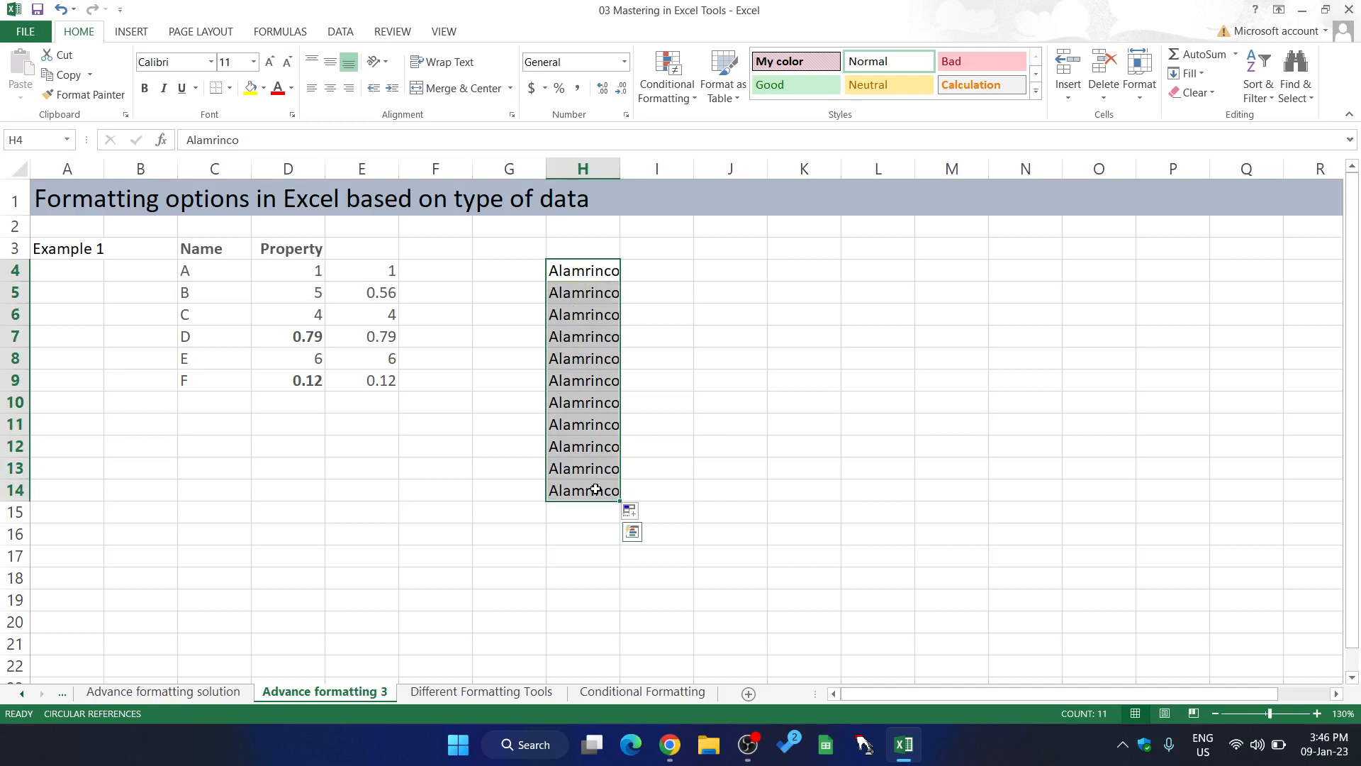
left_click(291, 89)
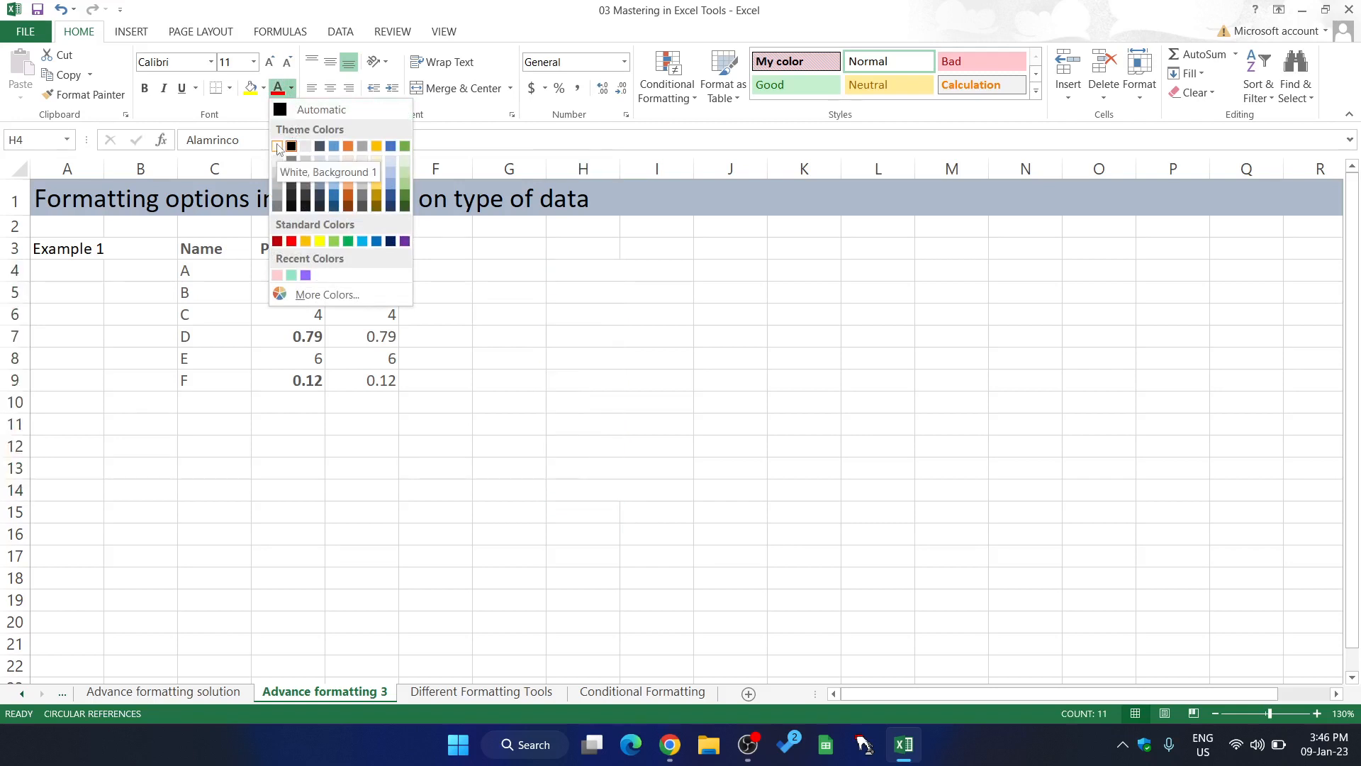
left_click(277, 146)
left_click(640, 284)
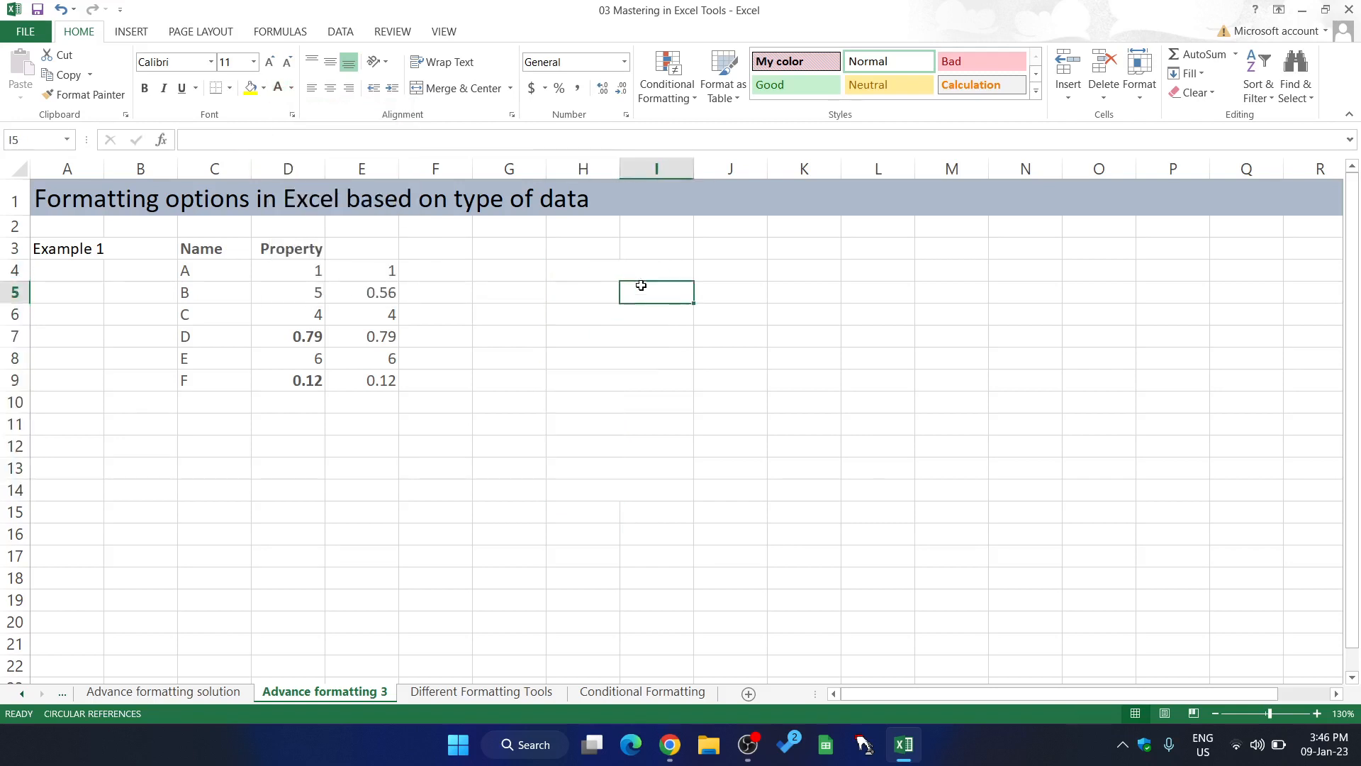
left_click(594, 300)
left_click(670, 300)
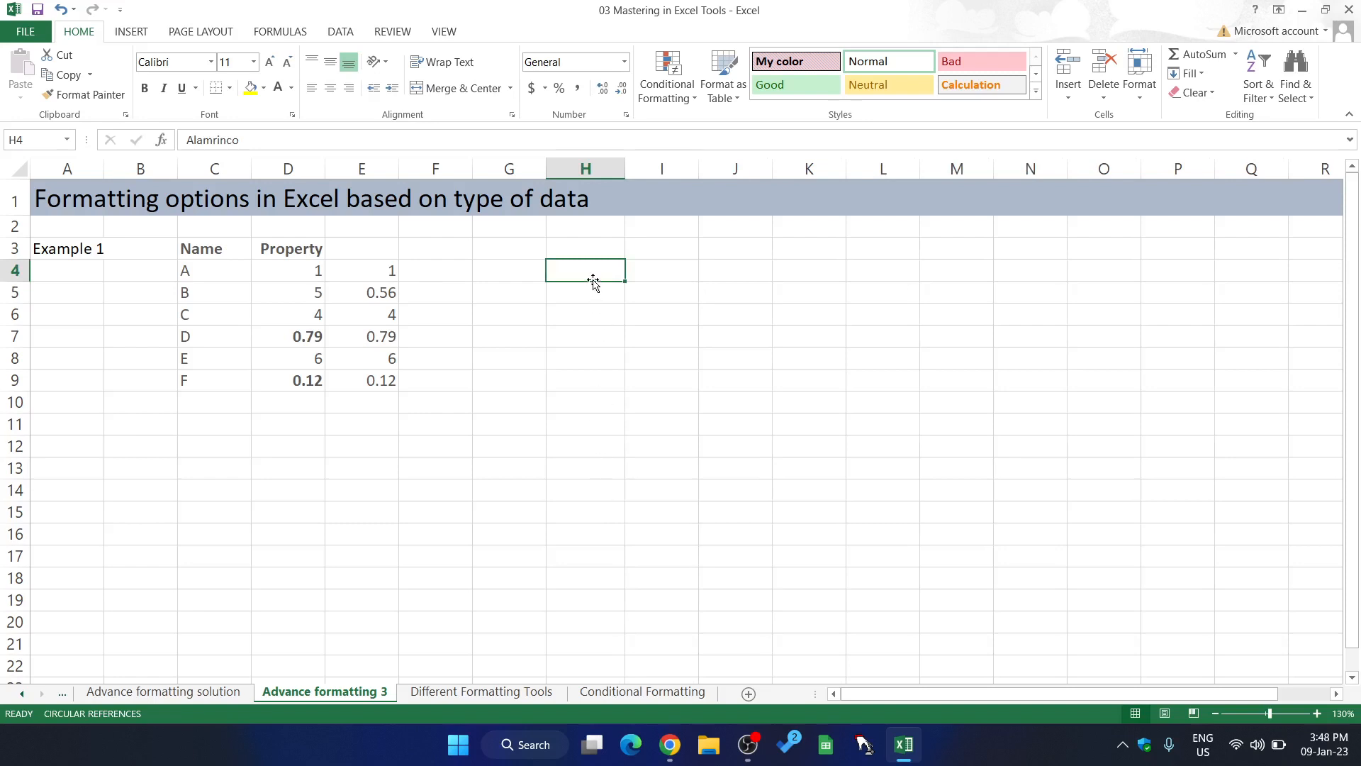
Fill the range H4:H14 with dark gray behind the white text
key("ctrl+shift+Down")
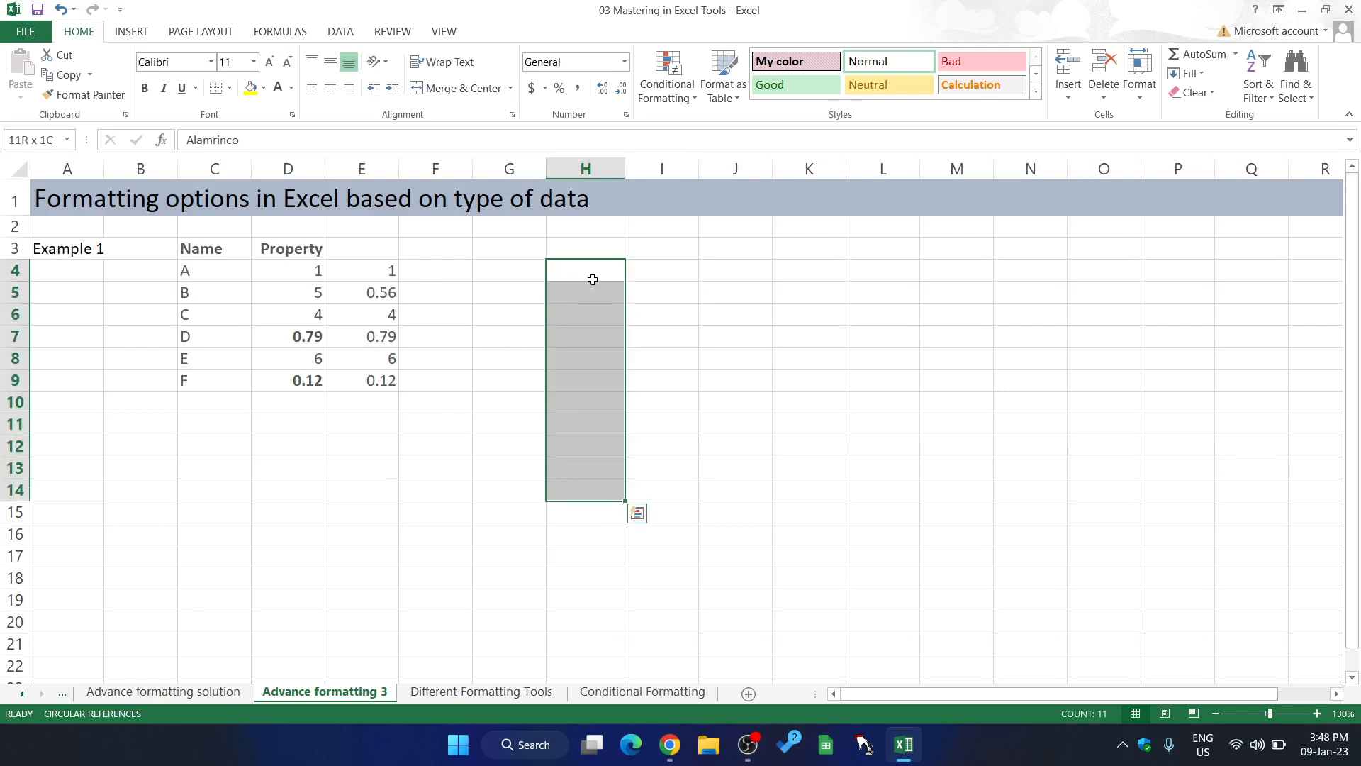
left_click(251, 91)
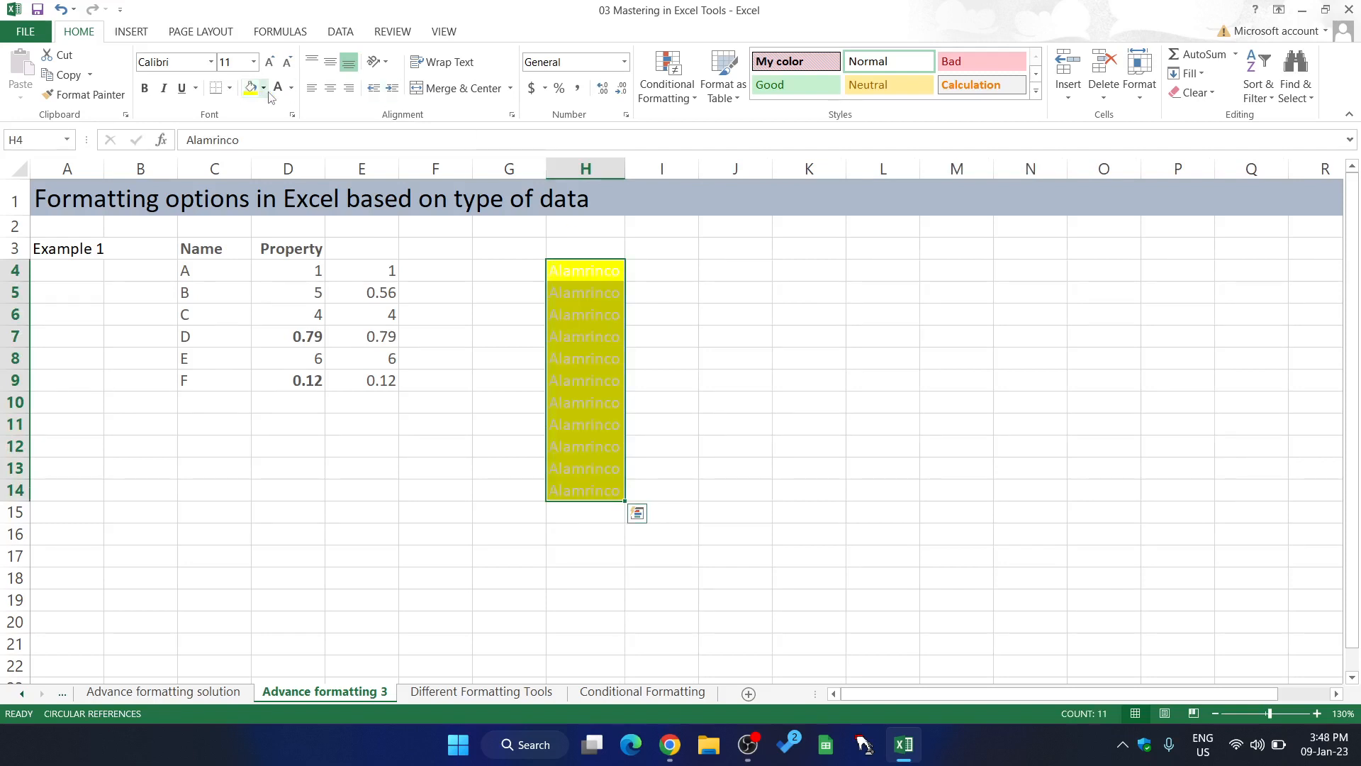
left_click(267, 91)
left_click(264, 164)
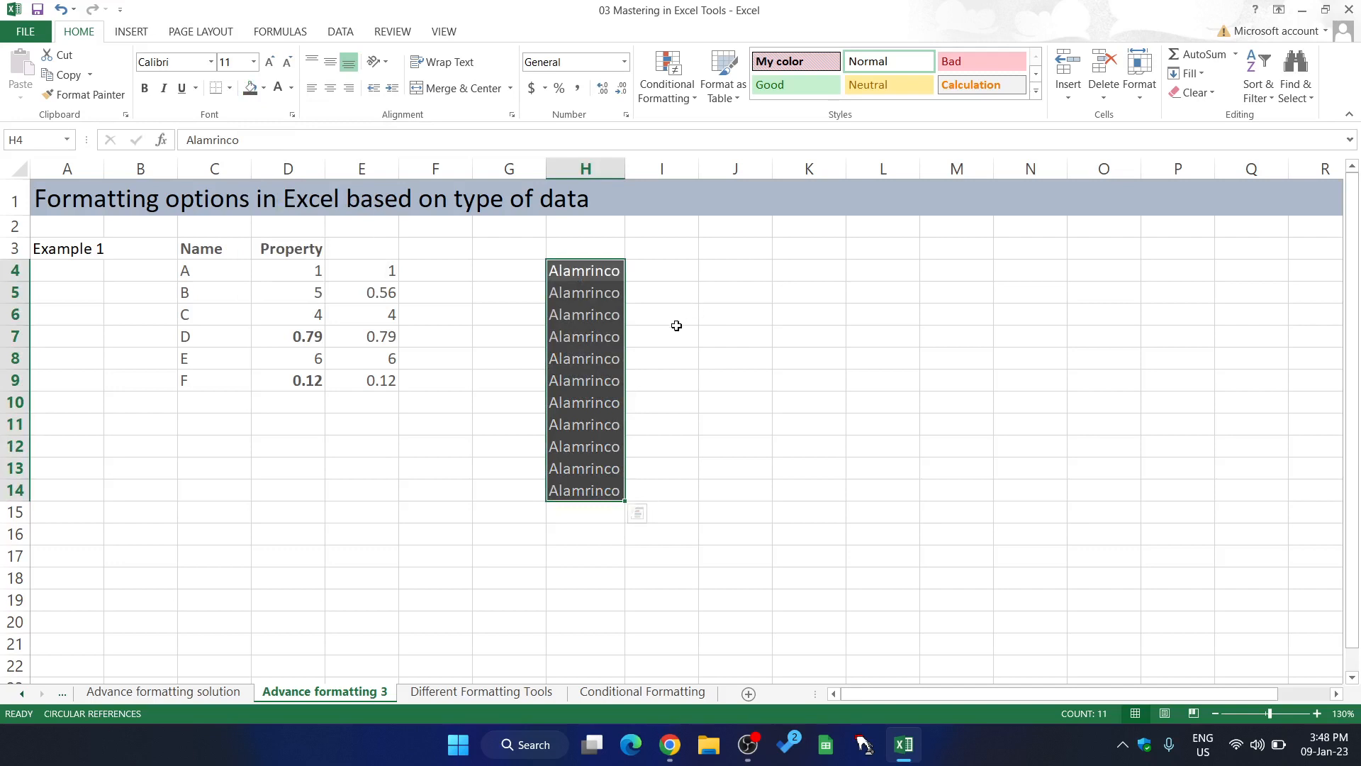
left_click(609, 272)
key("ctrl+shift+Right")
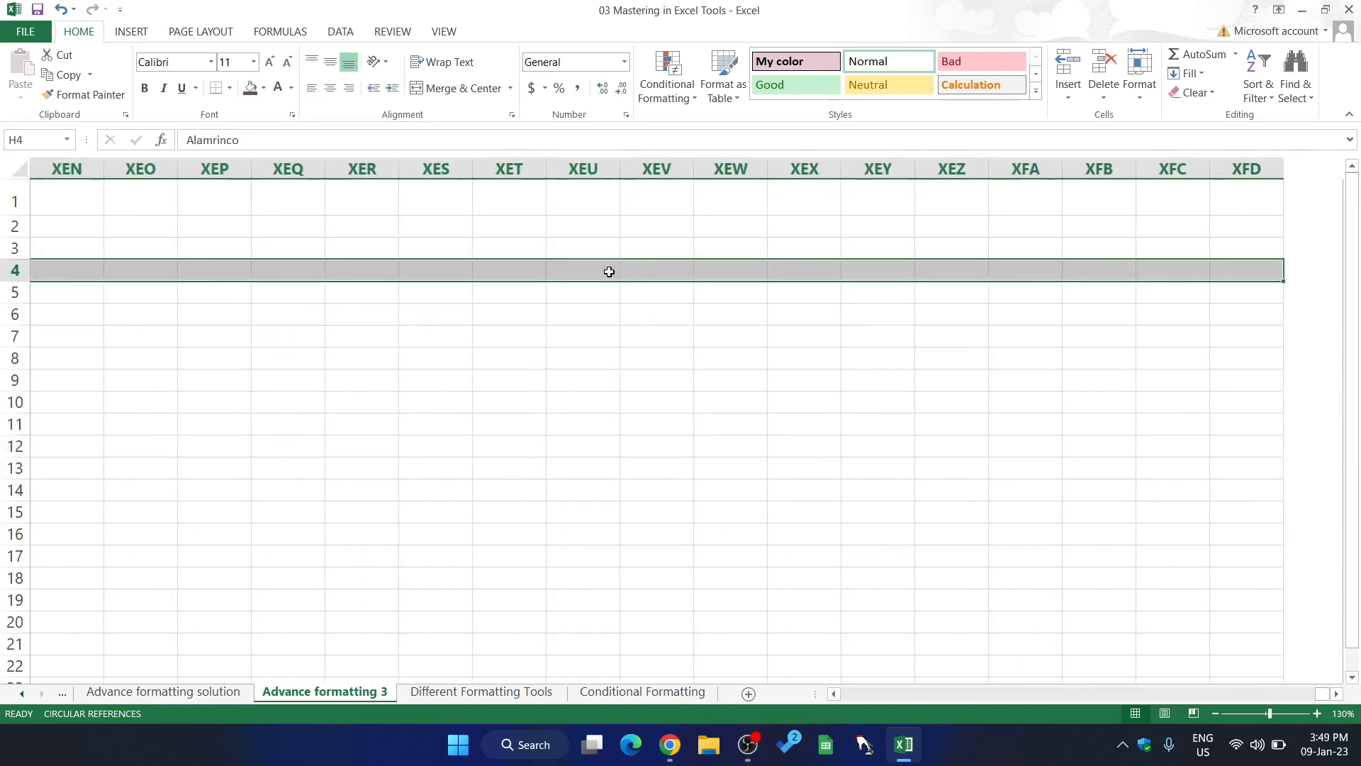
key("ctrl+Left")
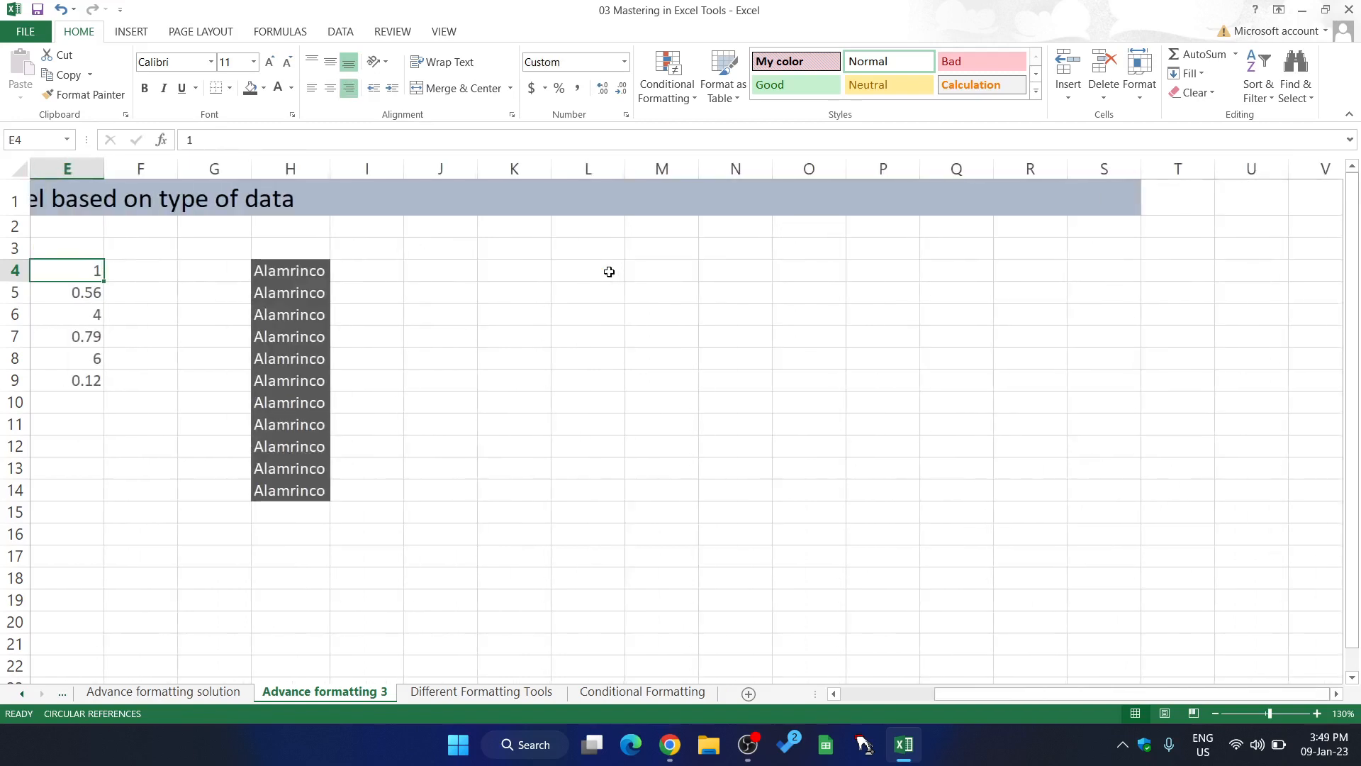
Replace the text in H4, H5 and H6 with the number 4
left_click(318, 270)
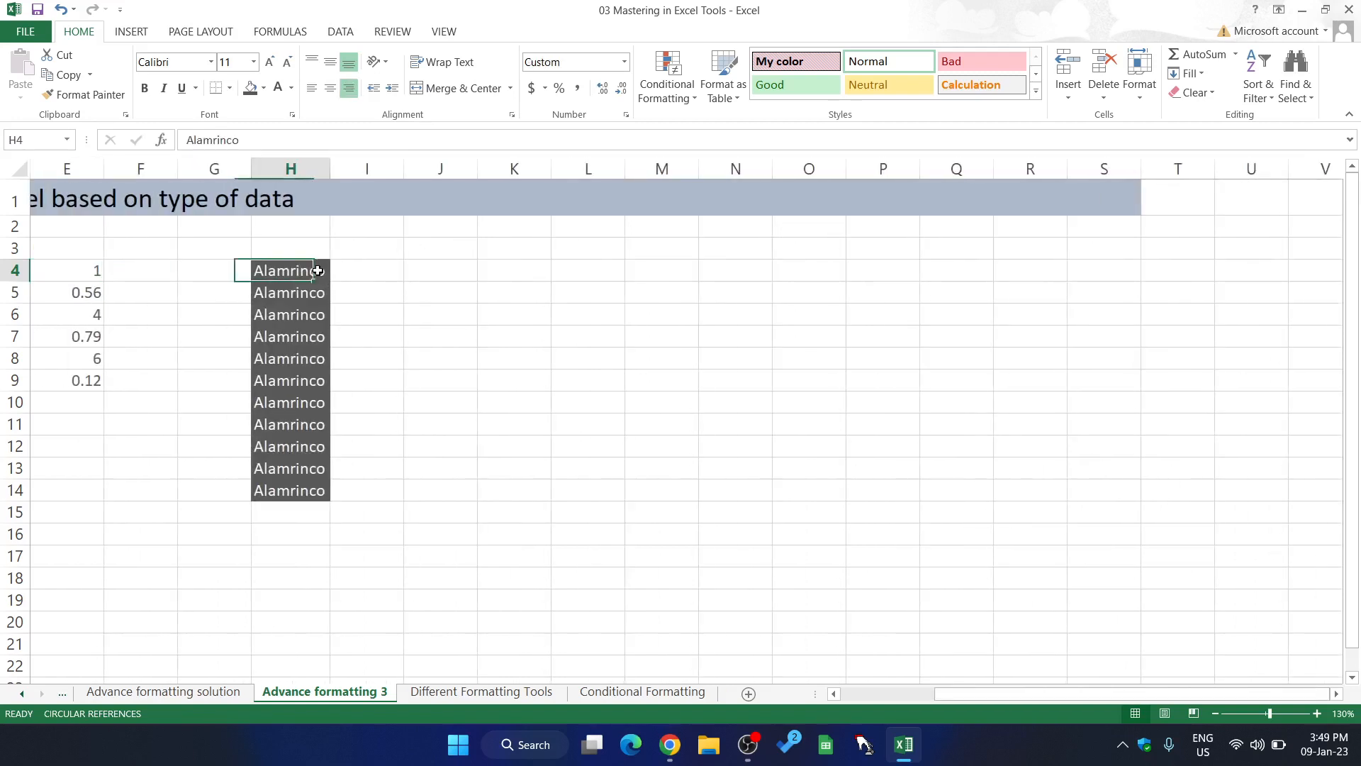
key("shift+Down")
key("shift+Down")
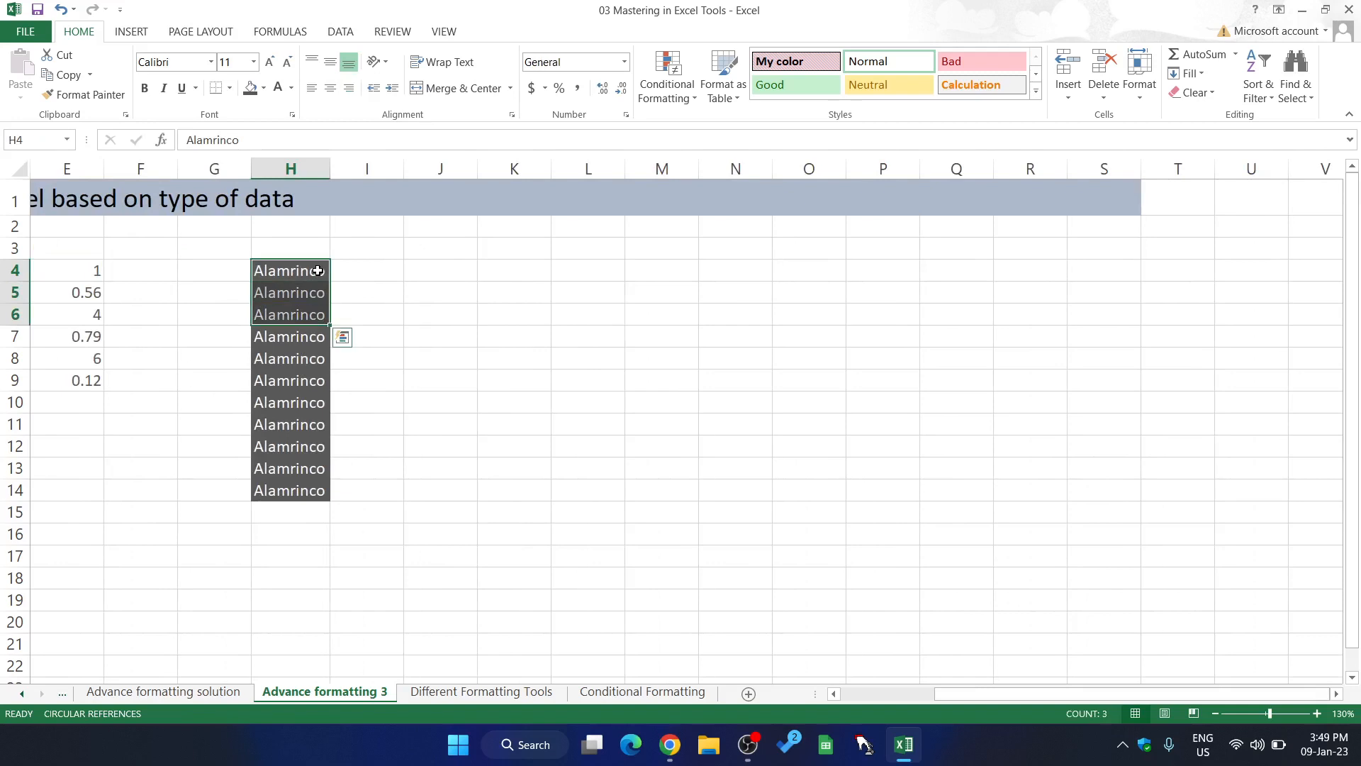
type("4")
key("Return")
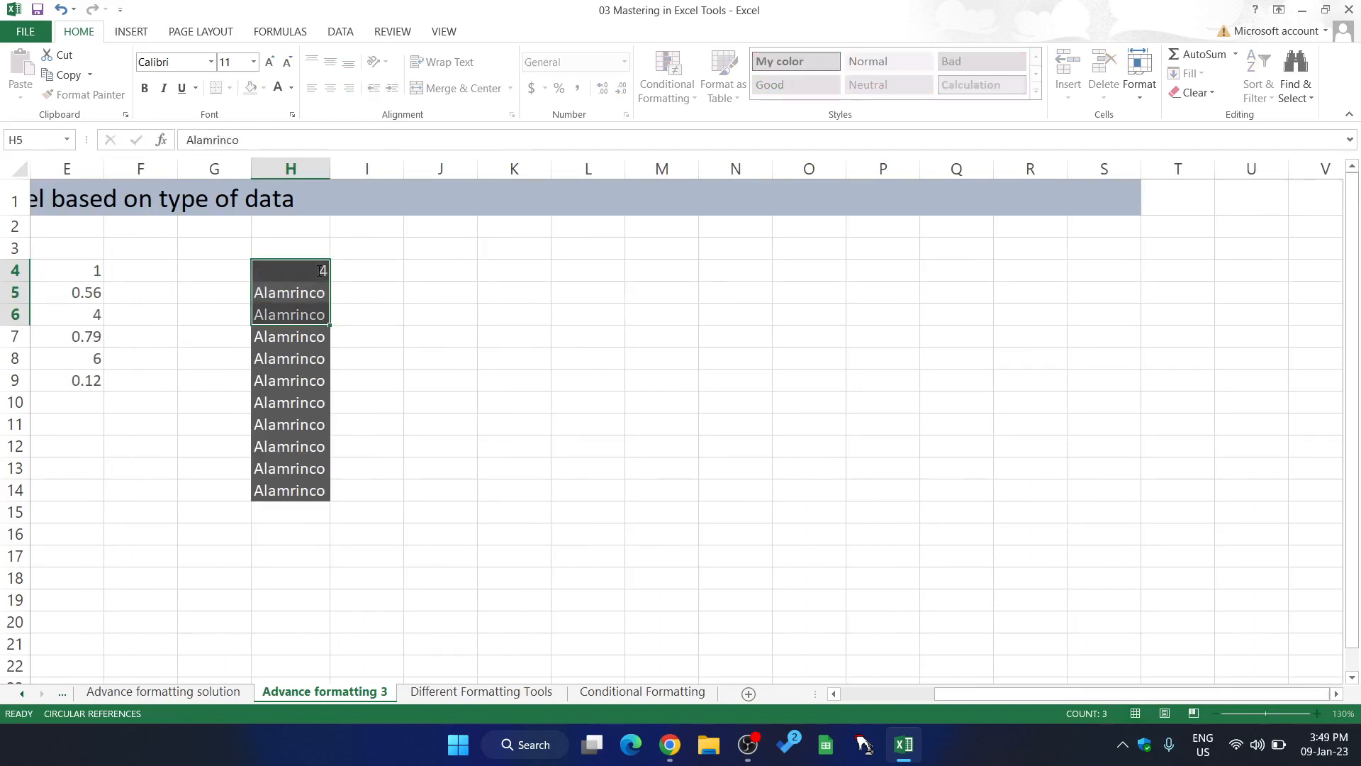
type("4")
key("Return")
type("4")
key("Return")
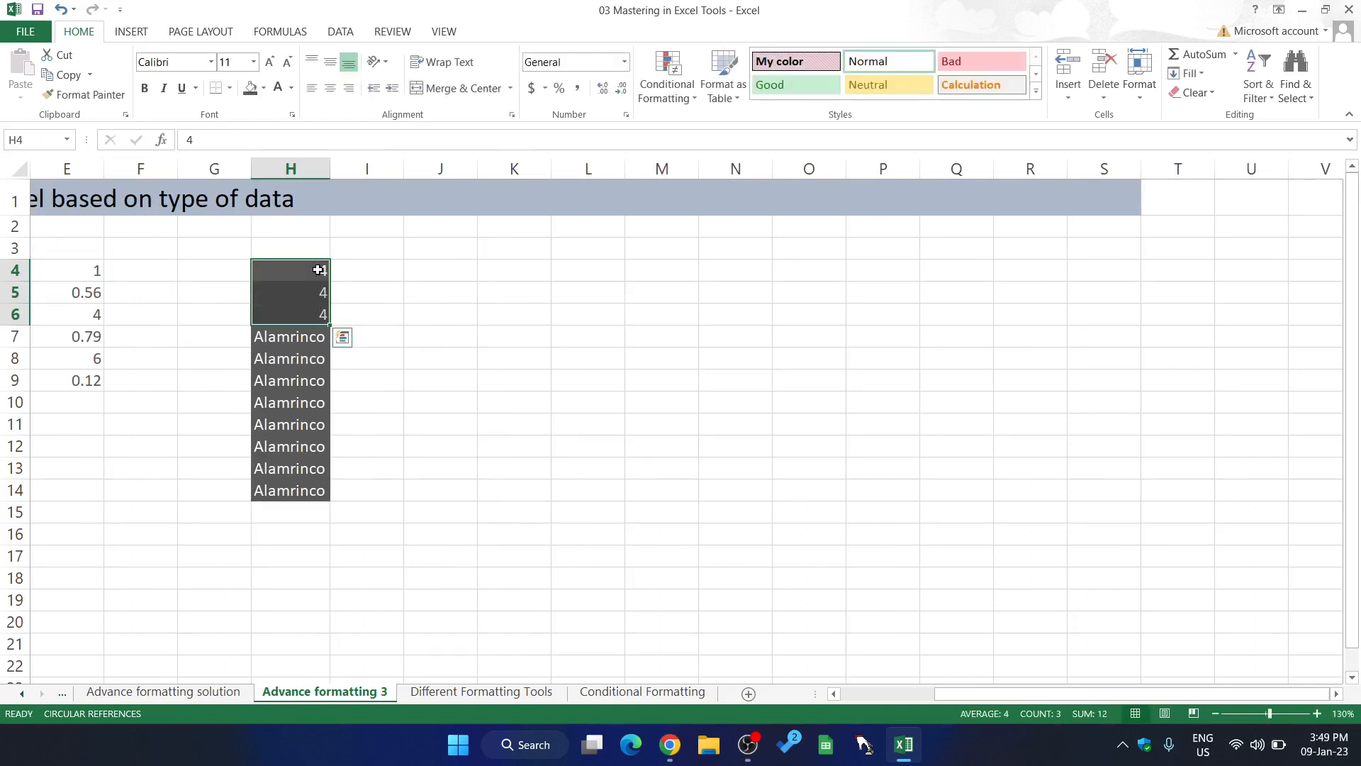
left_click(478, 317)
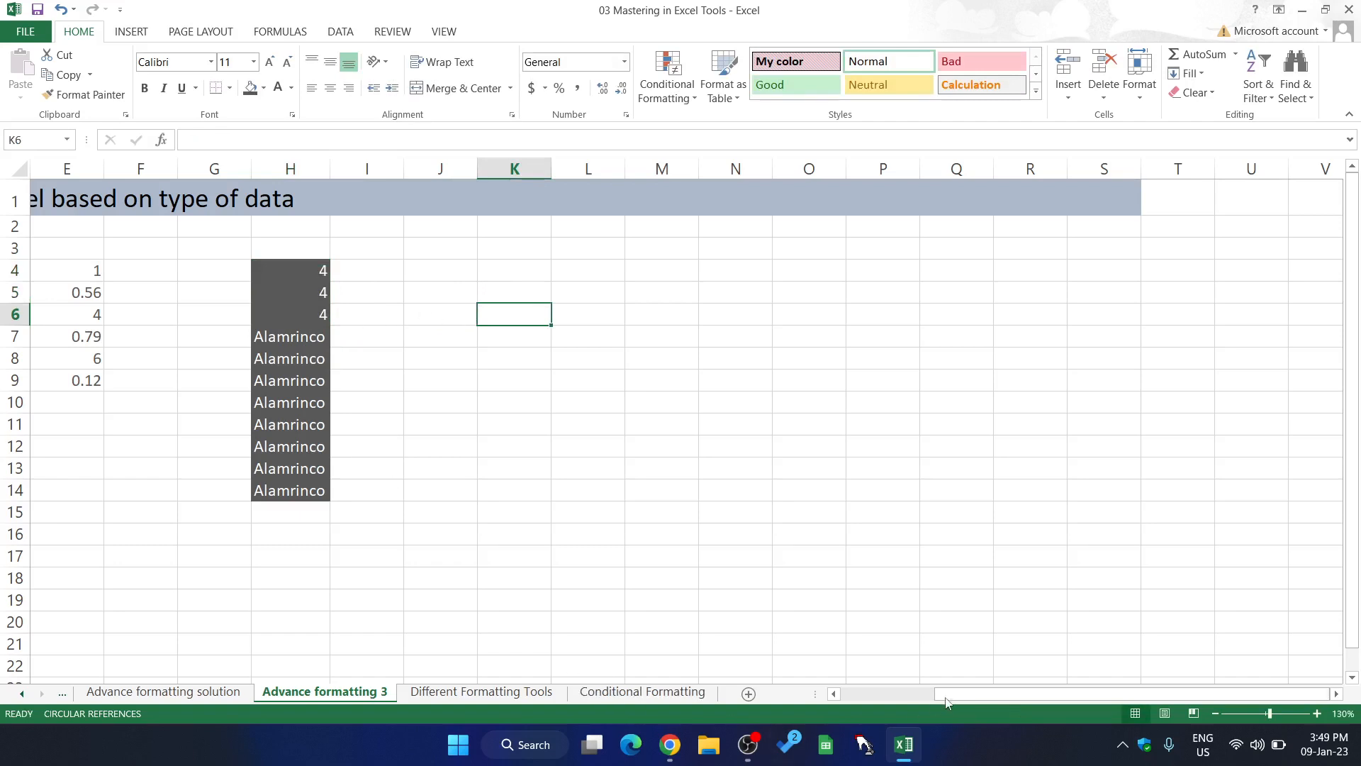
left_click_drag(982, 693, 892, 697)
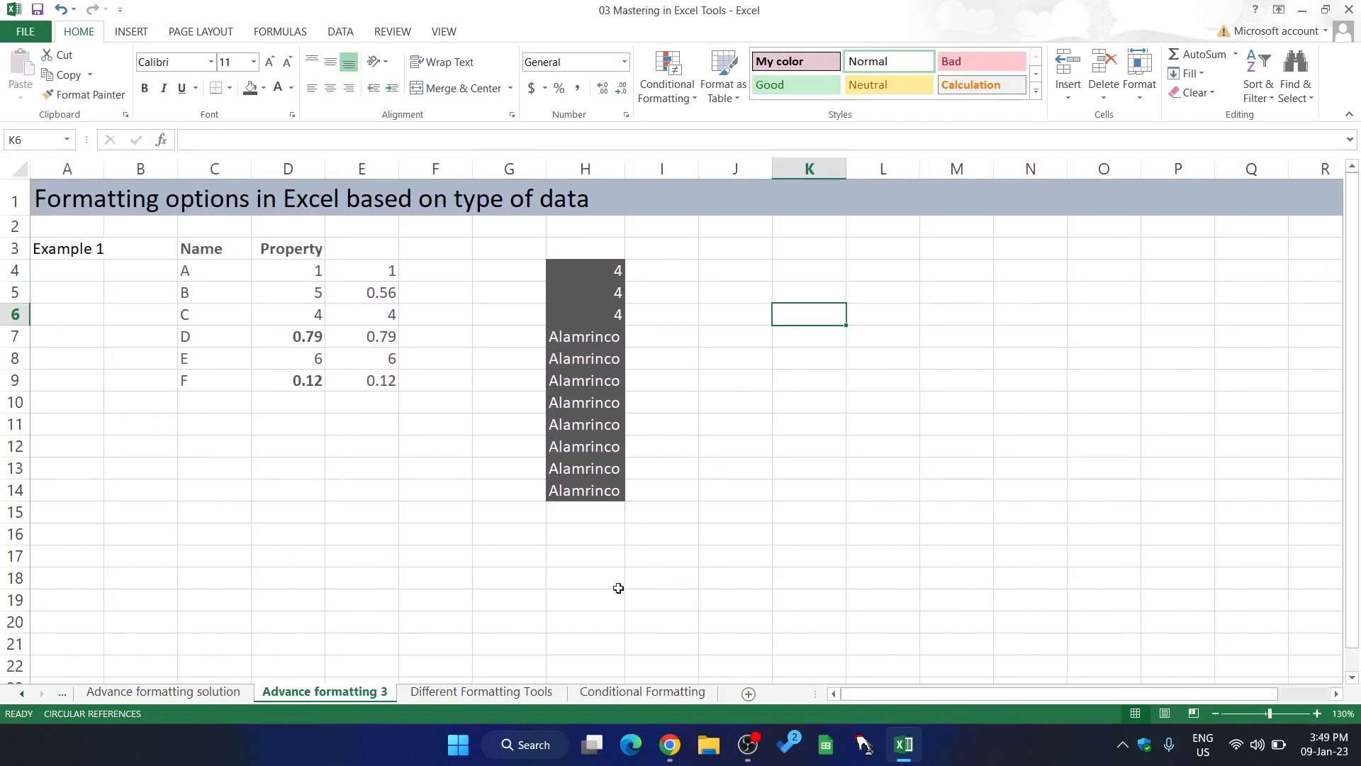
left_click(595, 275)
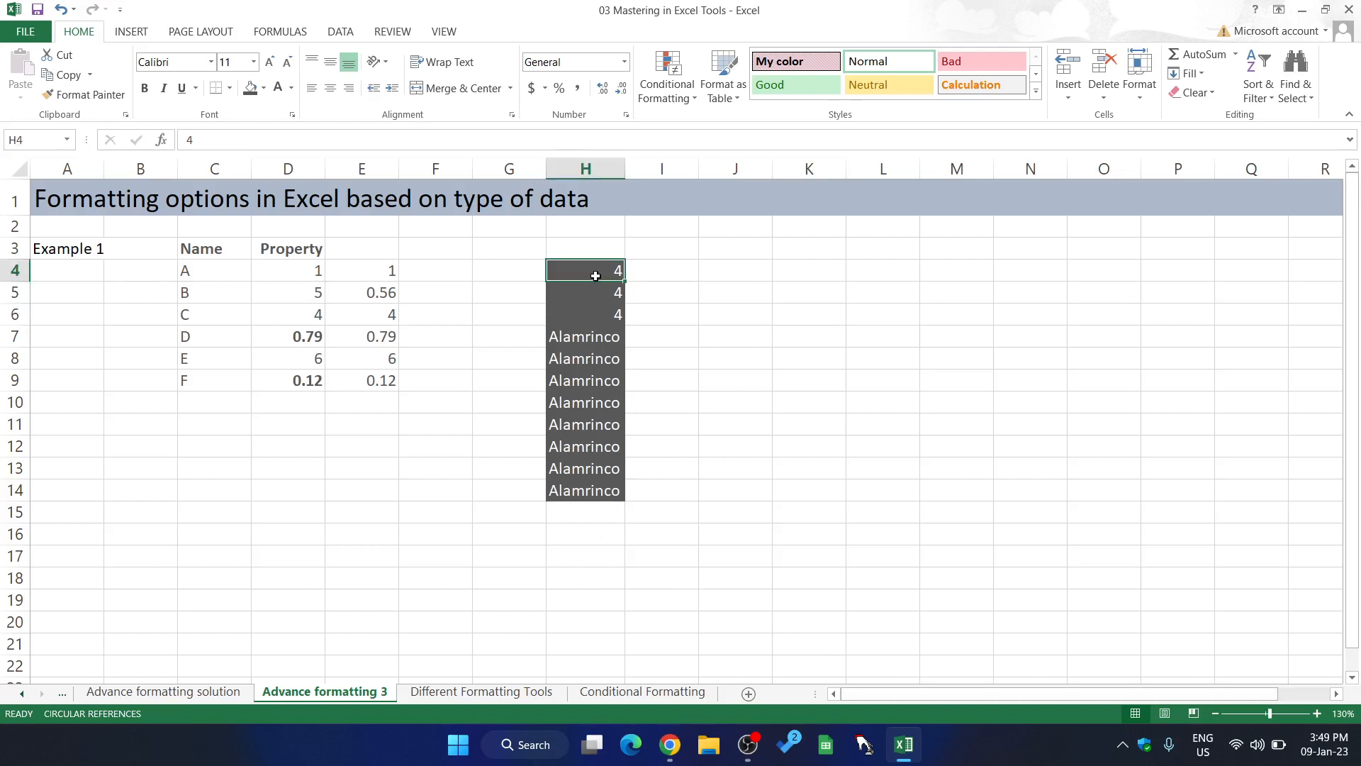
key("ctrl+shift+Left")
key("ctrl+shift+Down")
key("Down")
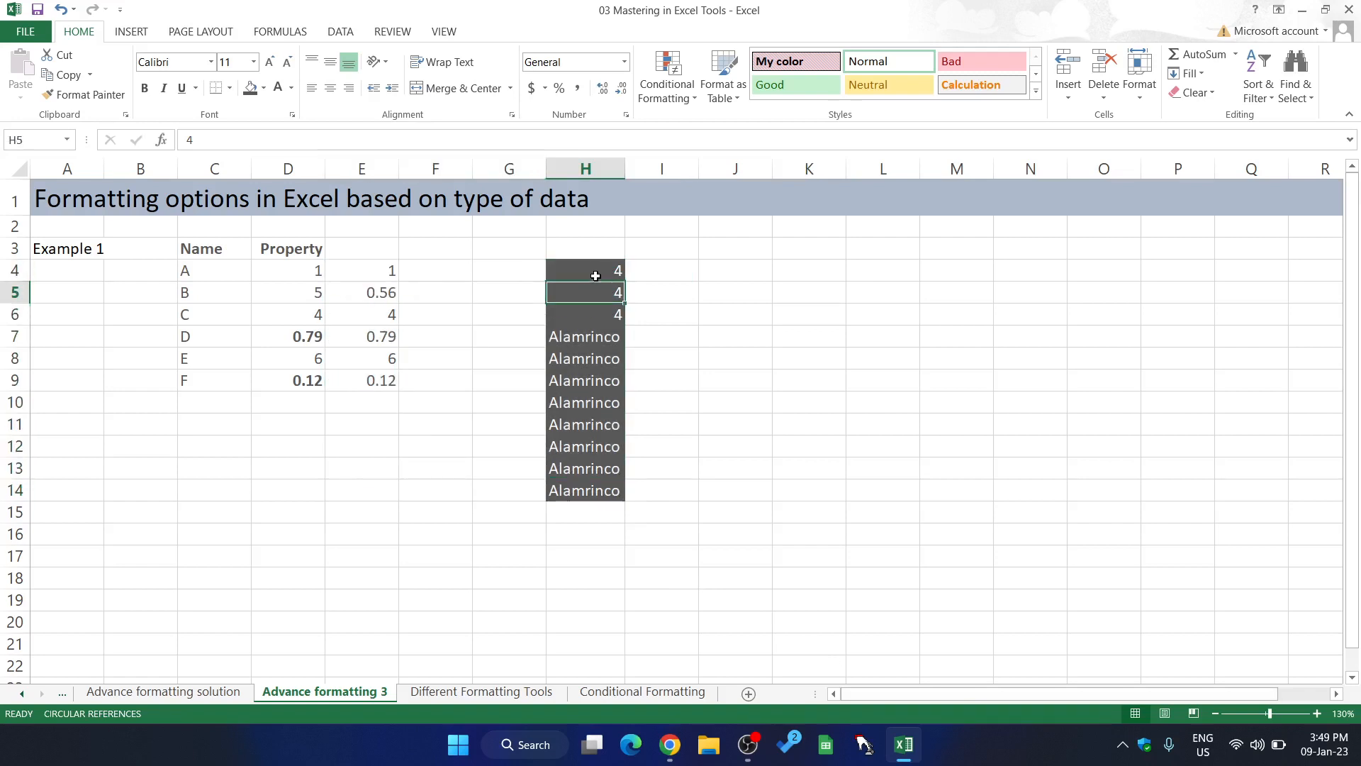
key("Up")
key("ctrl+shift+Down")
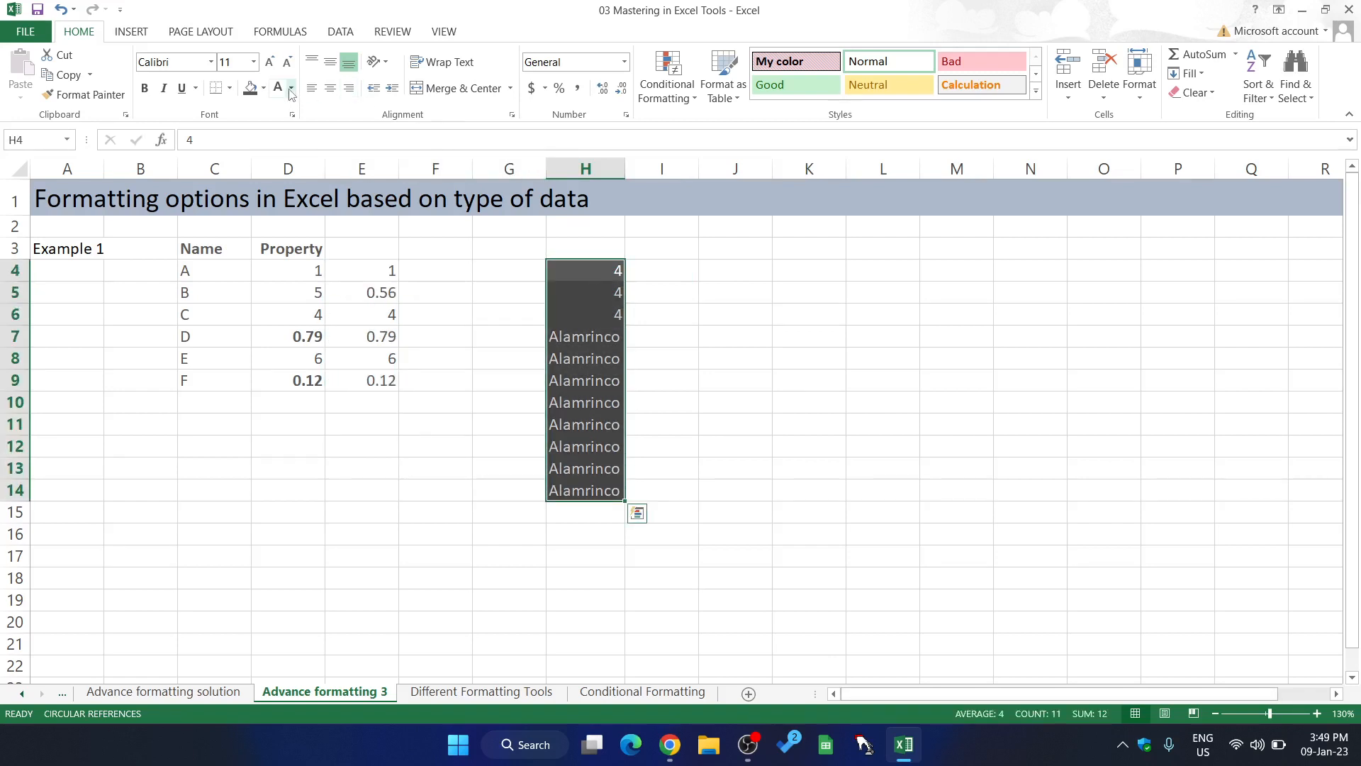
left_click(665, 368)
Apply the custom number format ;;; to H4:H14 to hide both its numbers and its text
left_click(597, 272)
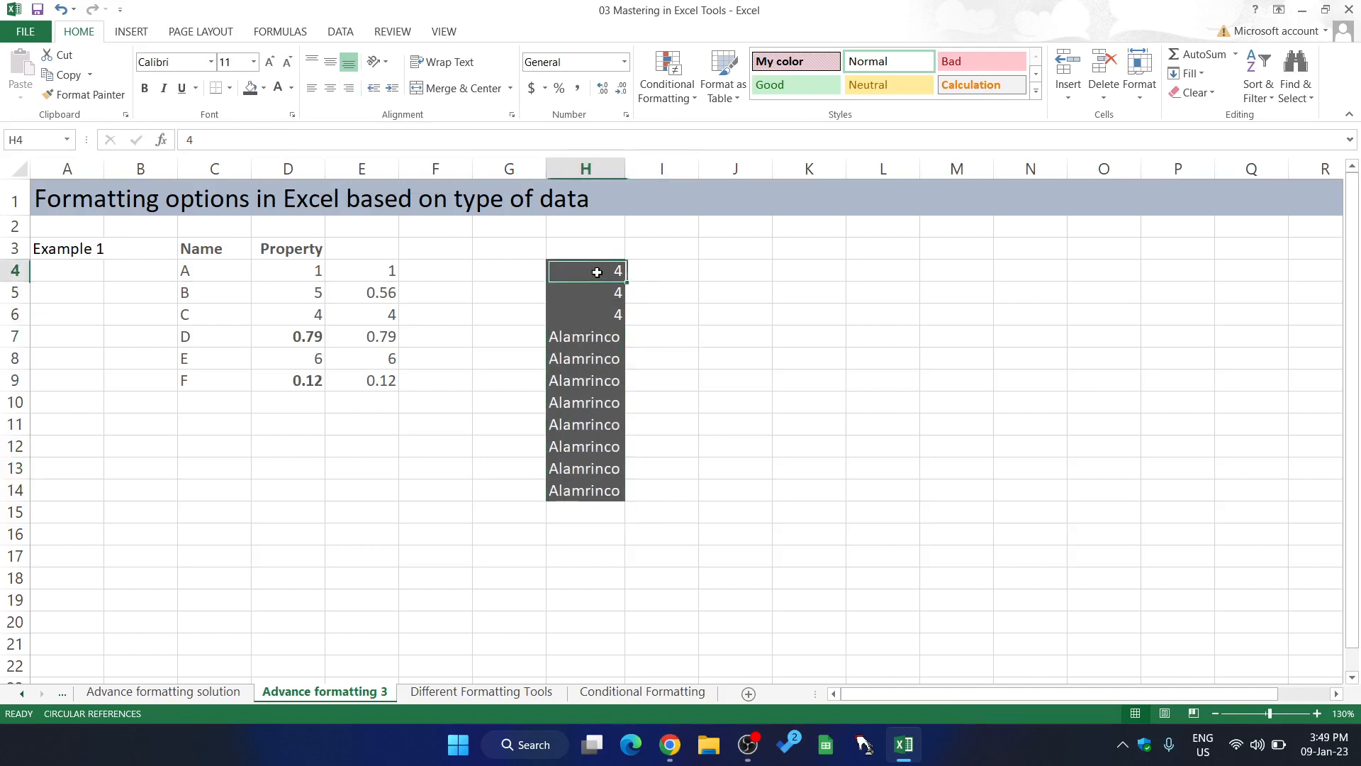
key("ctrl+shift+Down")
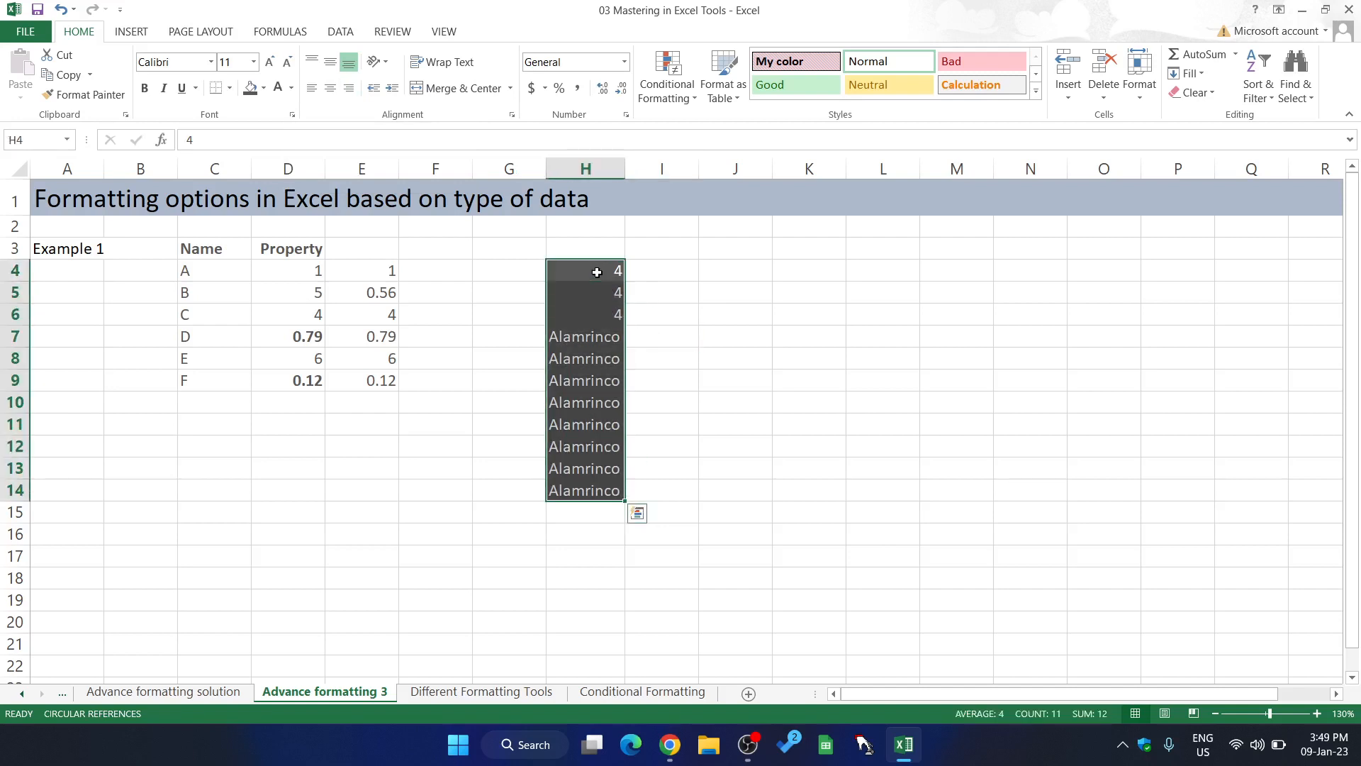
left_click(628, 115)
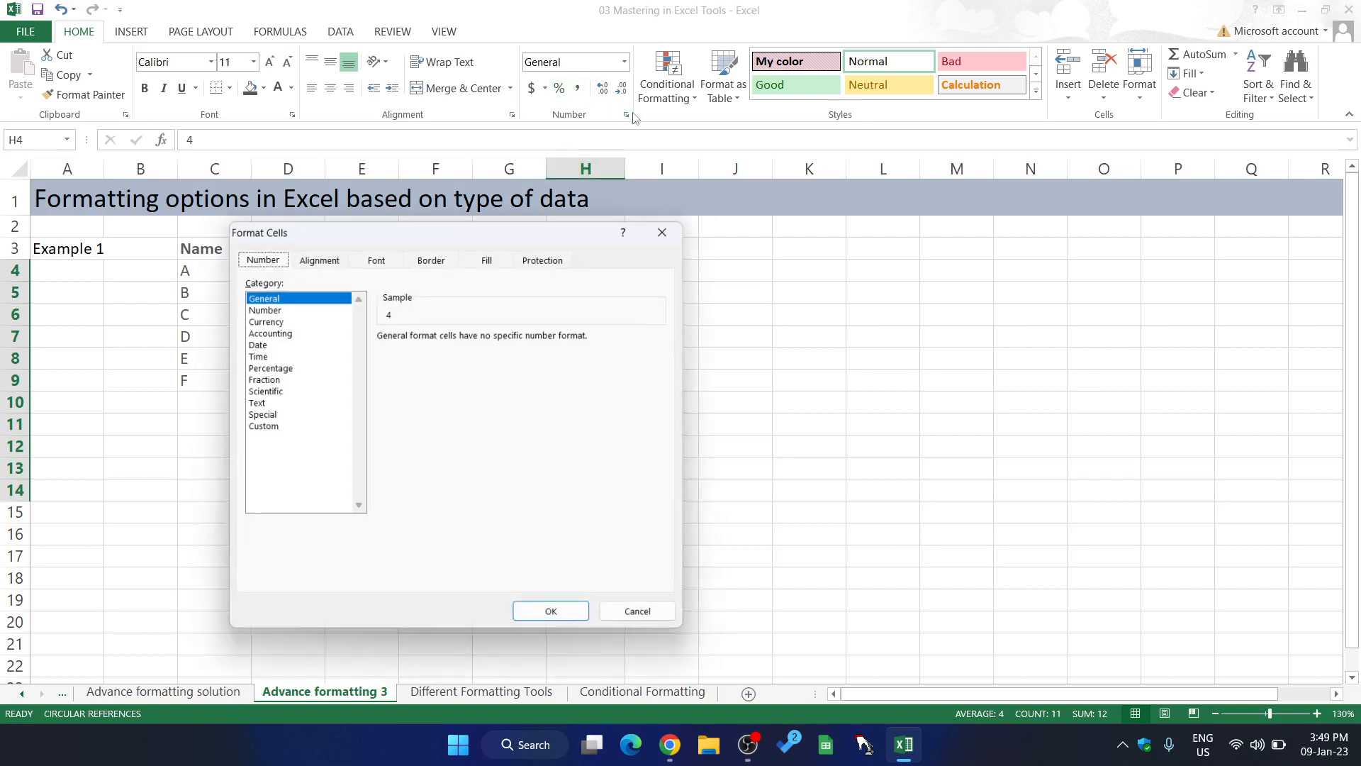
left_click(245, 427)
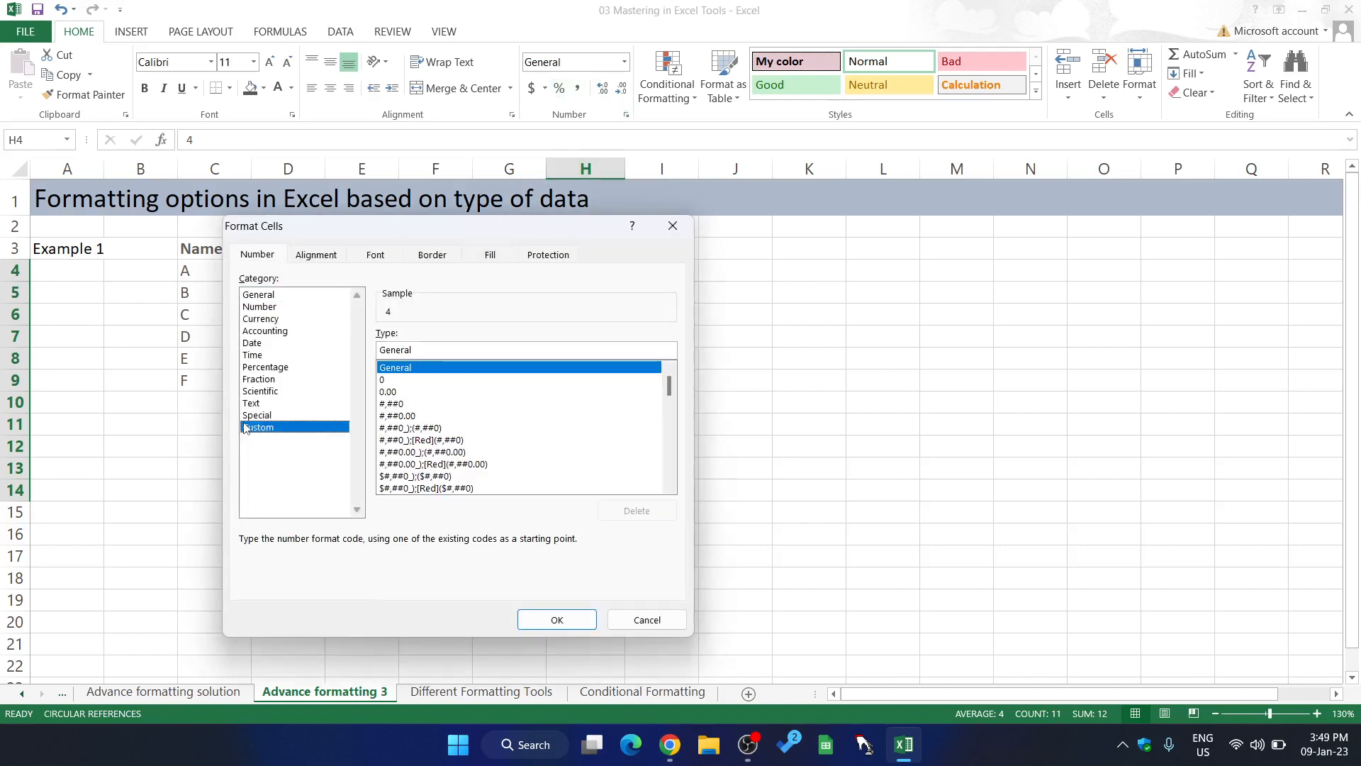
double_click(406, 353)
type(";")
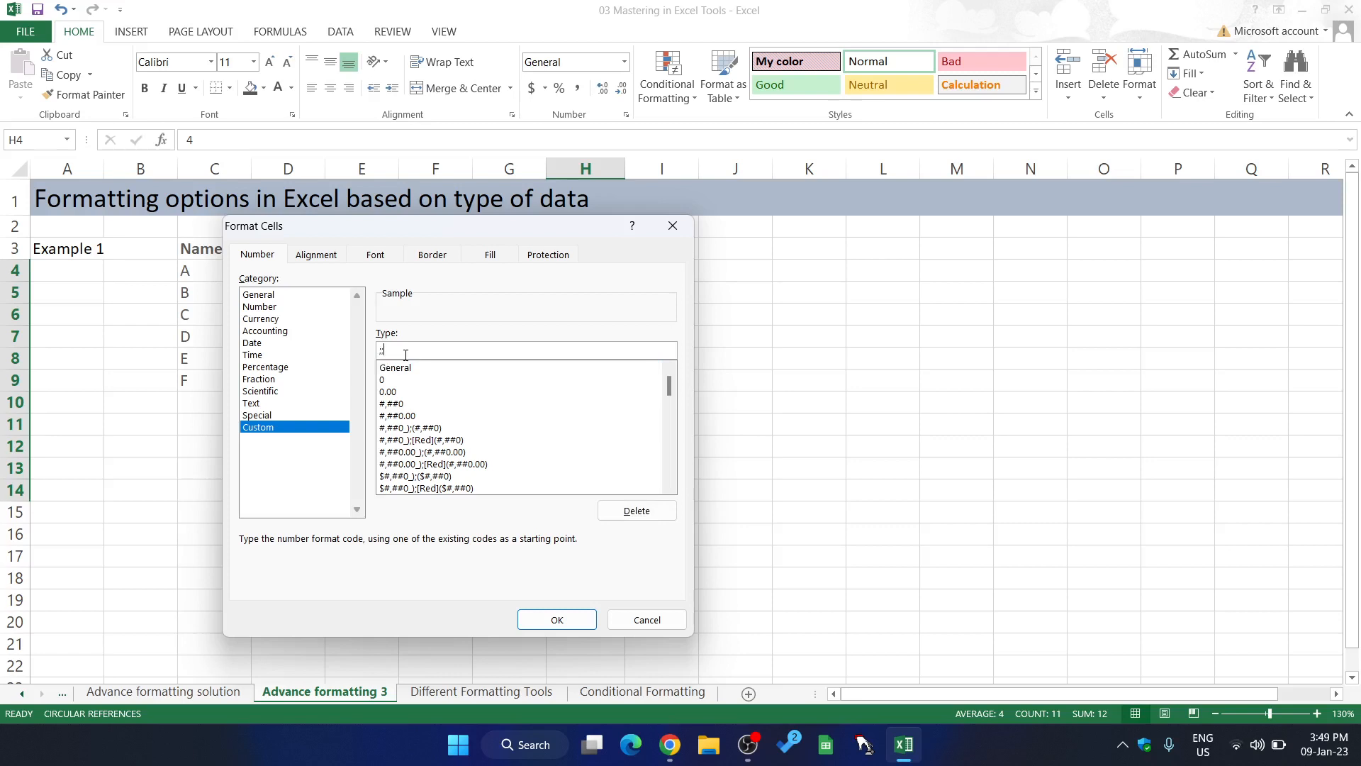
type(";;;")
key("Return")
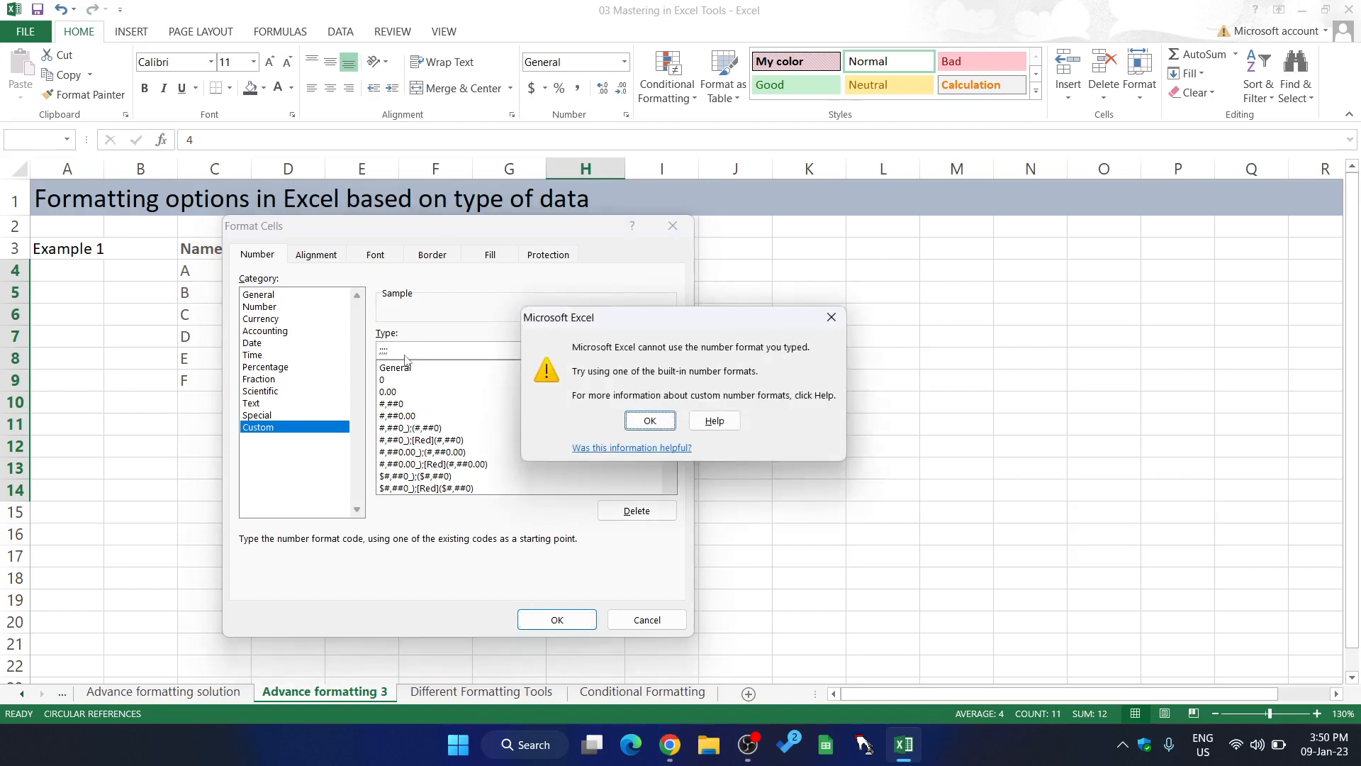
key("Return")
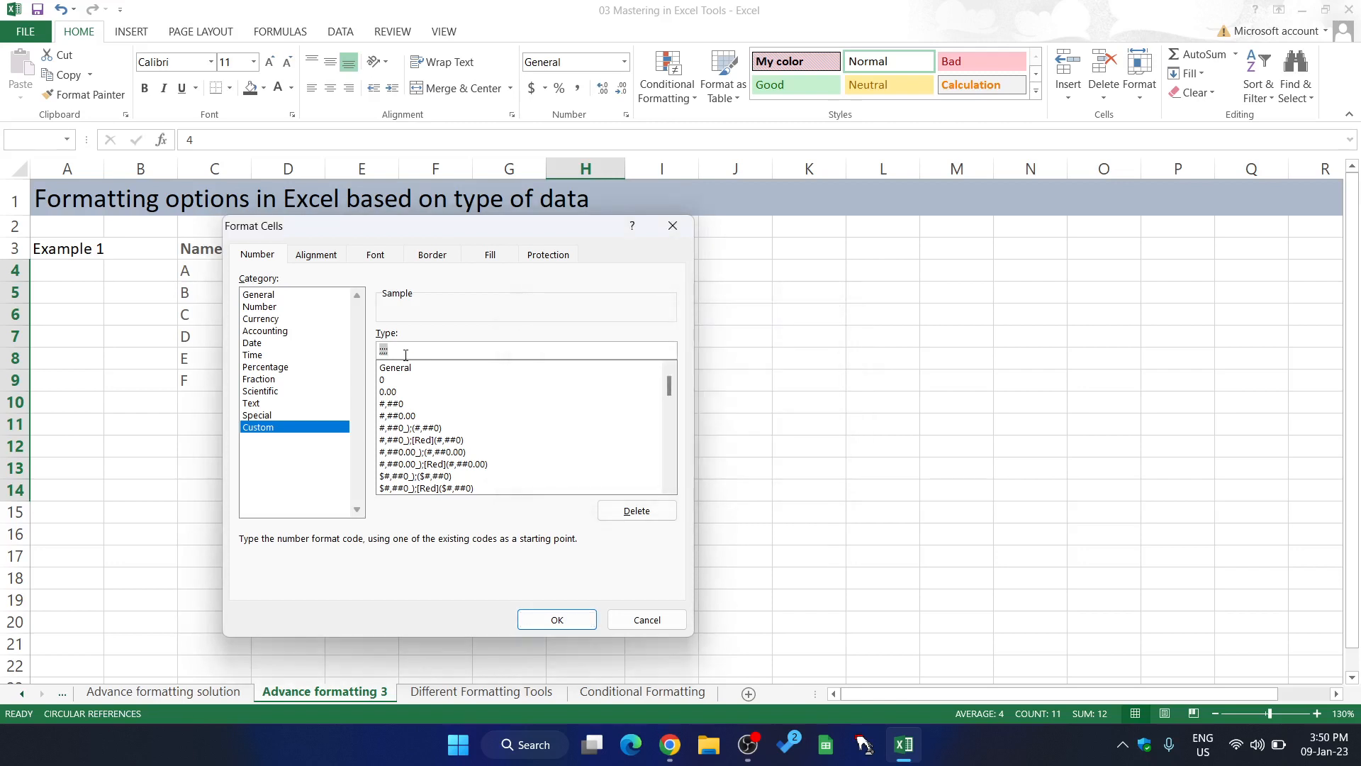
left_click(405, 355)
key("Return")
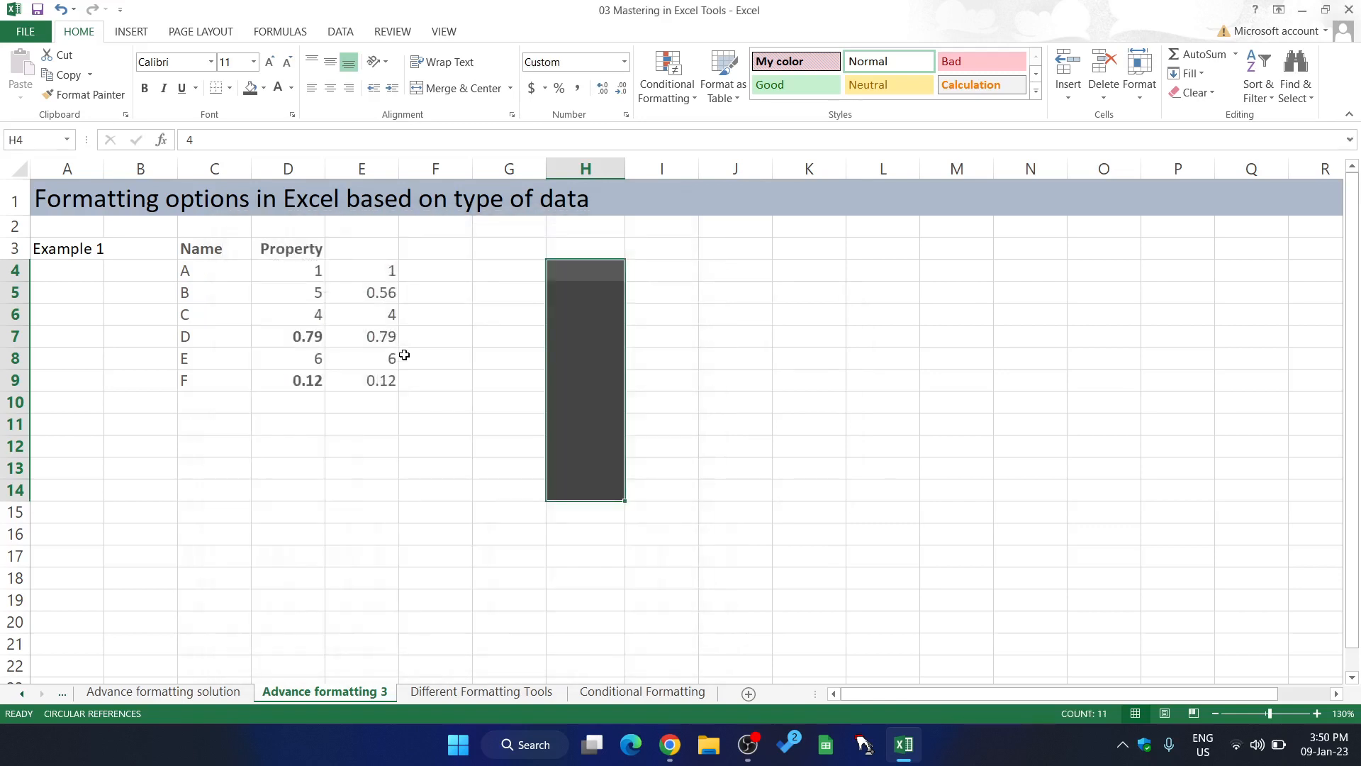
Check the stored contents of the hidden cells H4 and H6
left_click(734, 363)
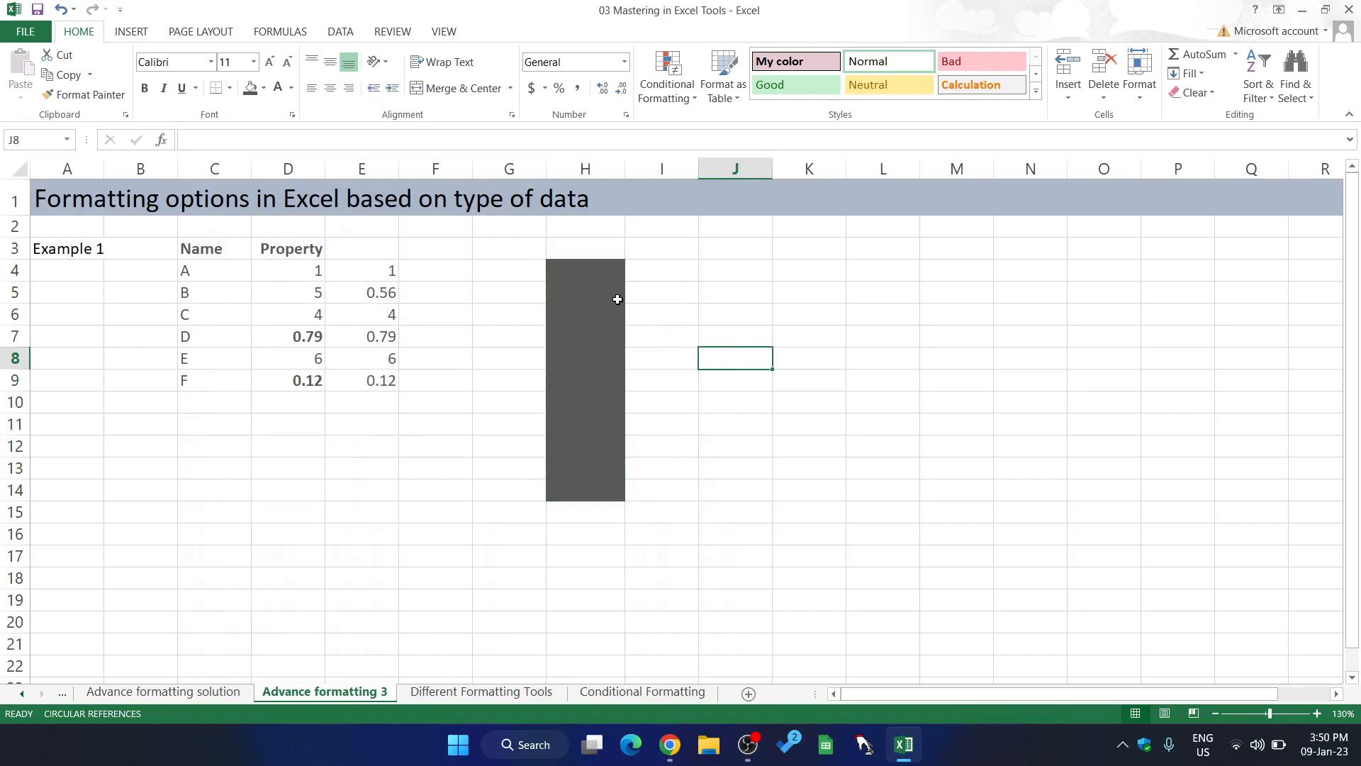
left_click(605, 276)
left_click(605, 309)
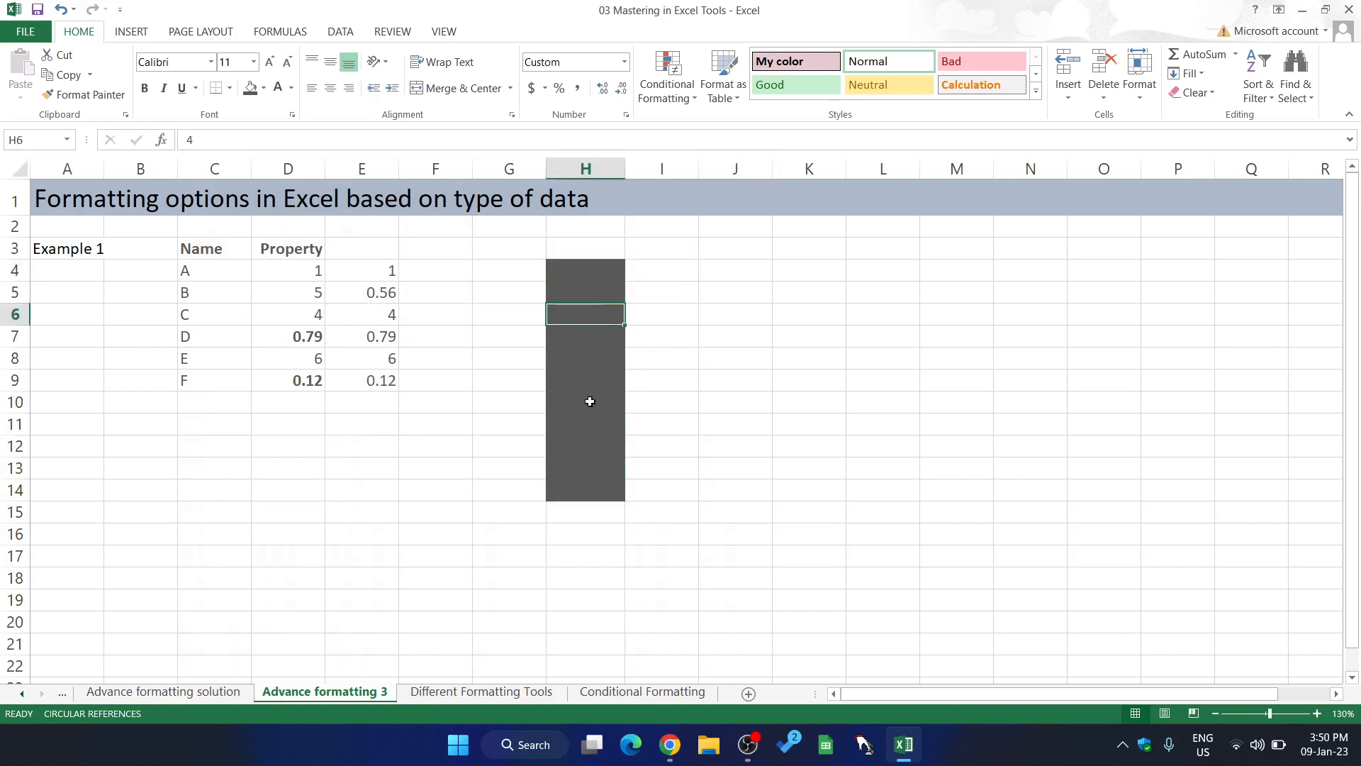
Clear the dark gray fill from cell H11
left_click(588, 419)
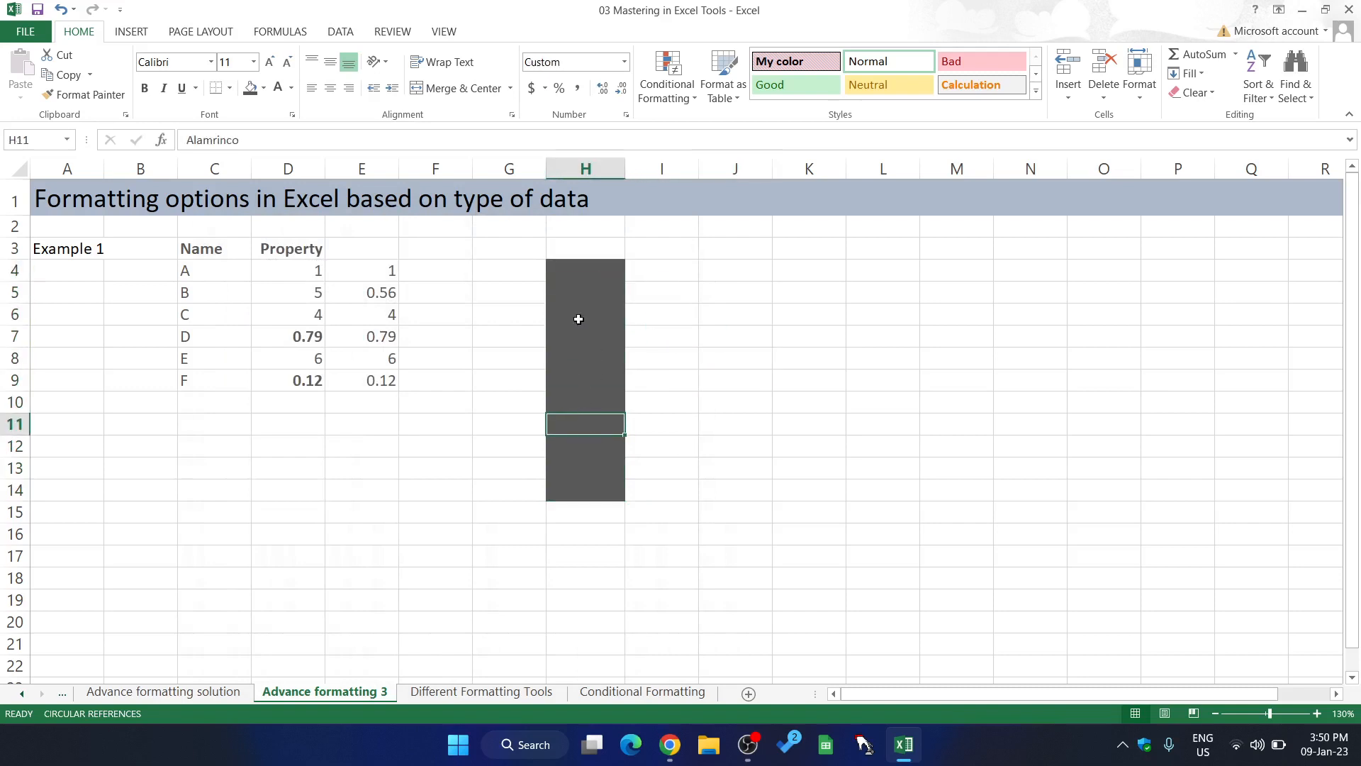
left_click(263, 88)
left_click(284, 272)
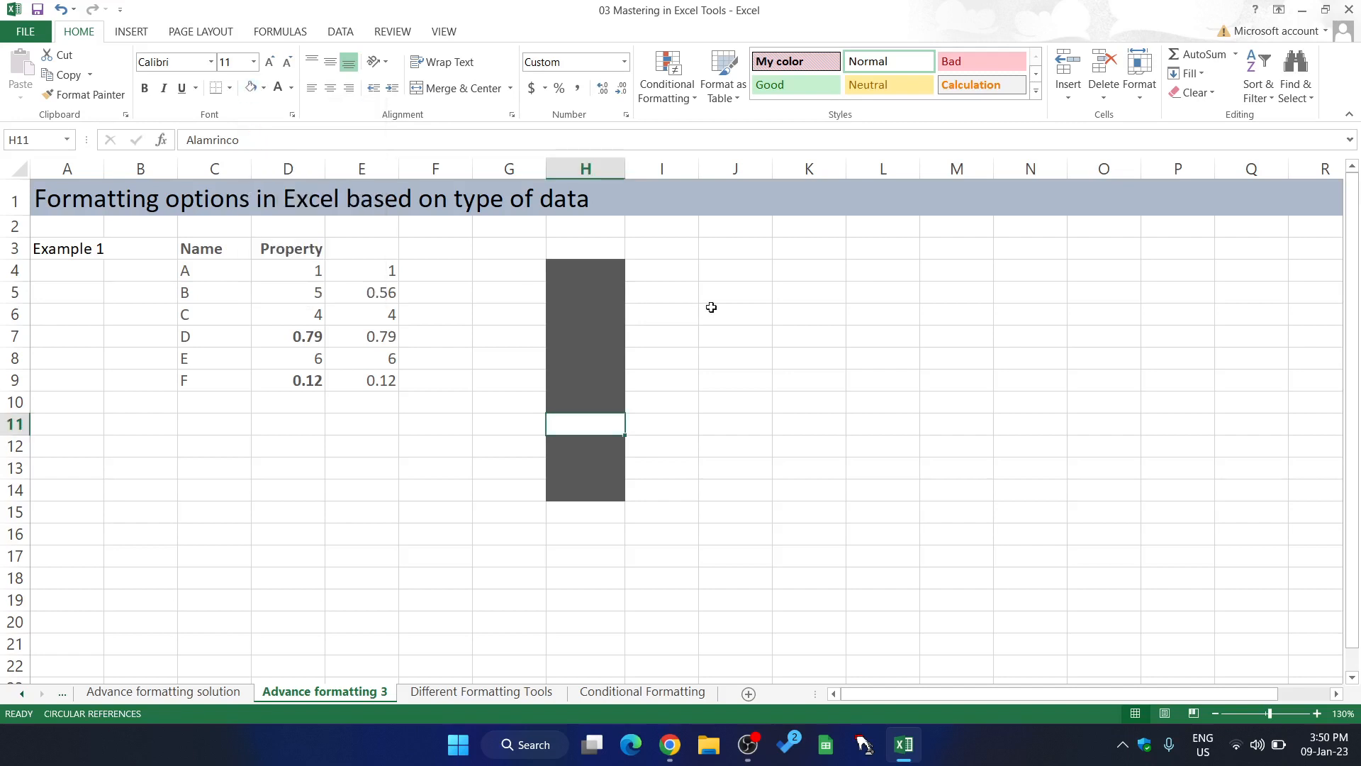
Fill the range H4:H14 with white
left_click(600, 270)
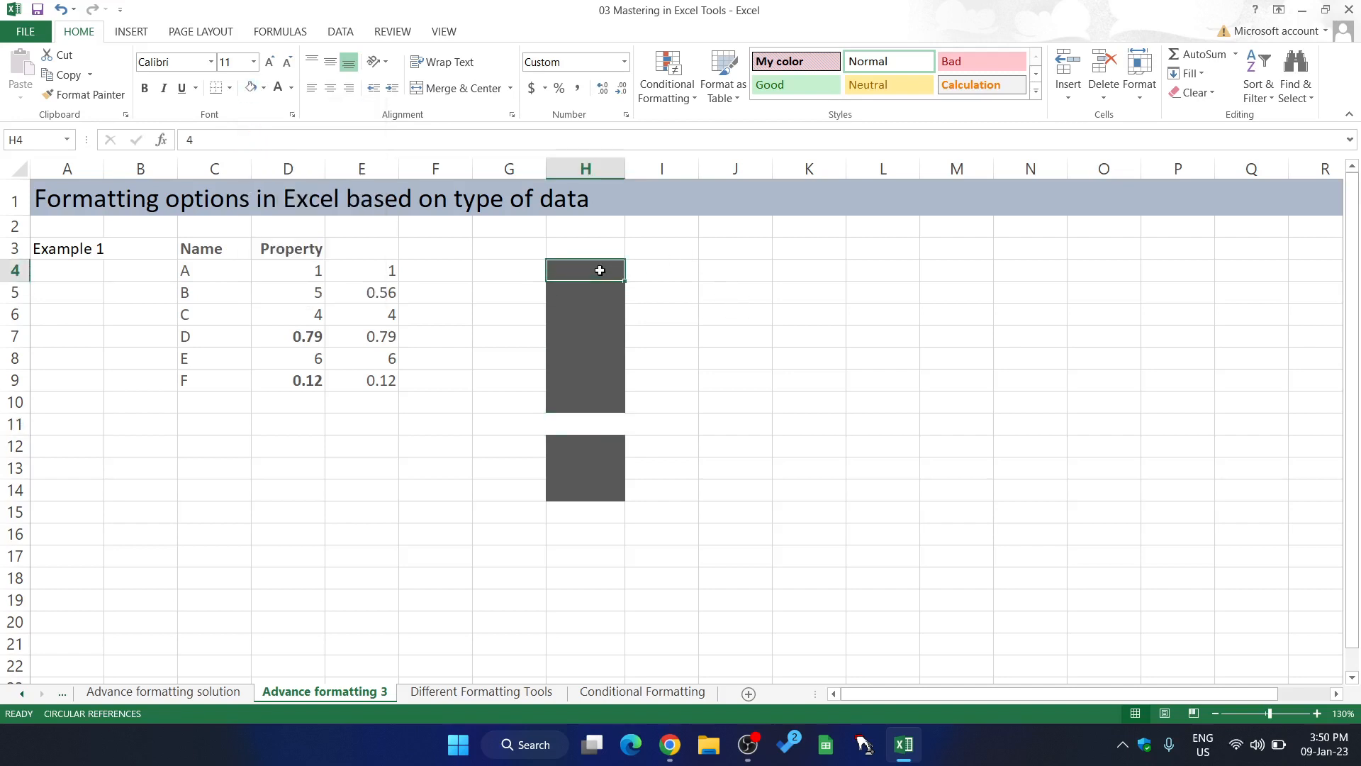
key("ctrl+shift+Down")
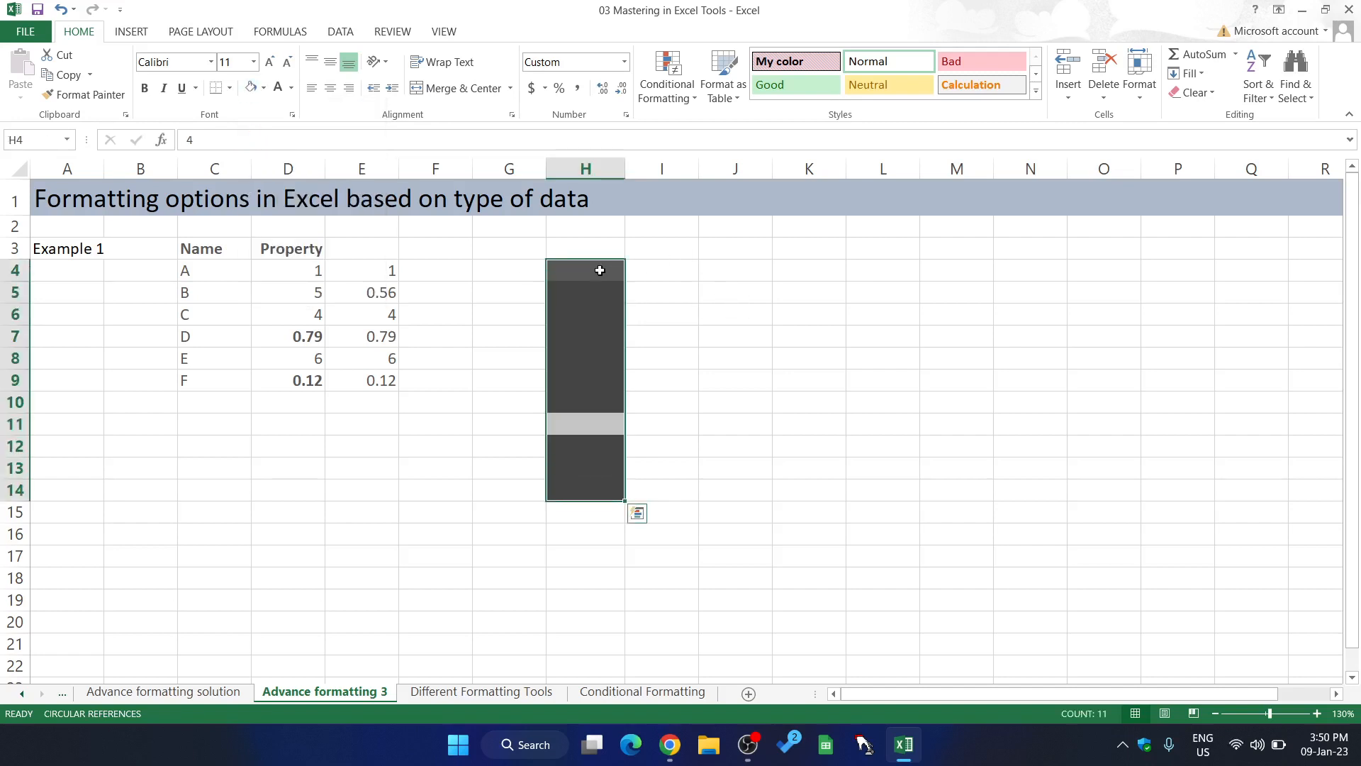
left_click(263, 87)
left_click(252, 126)
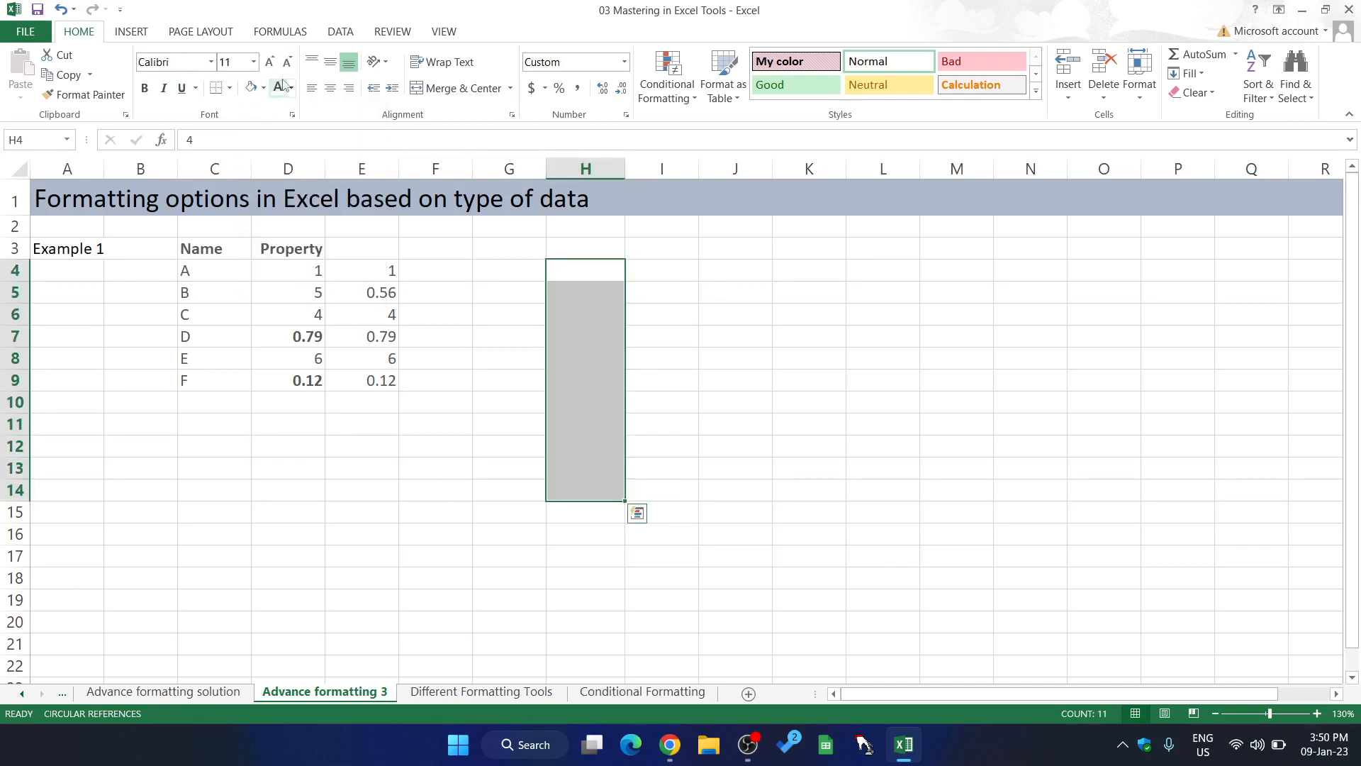
Examine the stored contents of the blank-looking cells H4 through H9
left_click(680, 451)
left_click(585, 283)
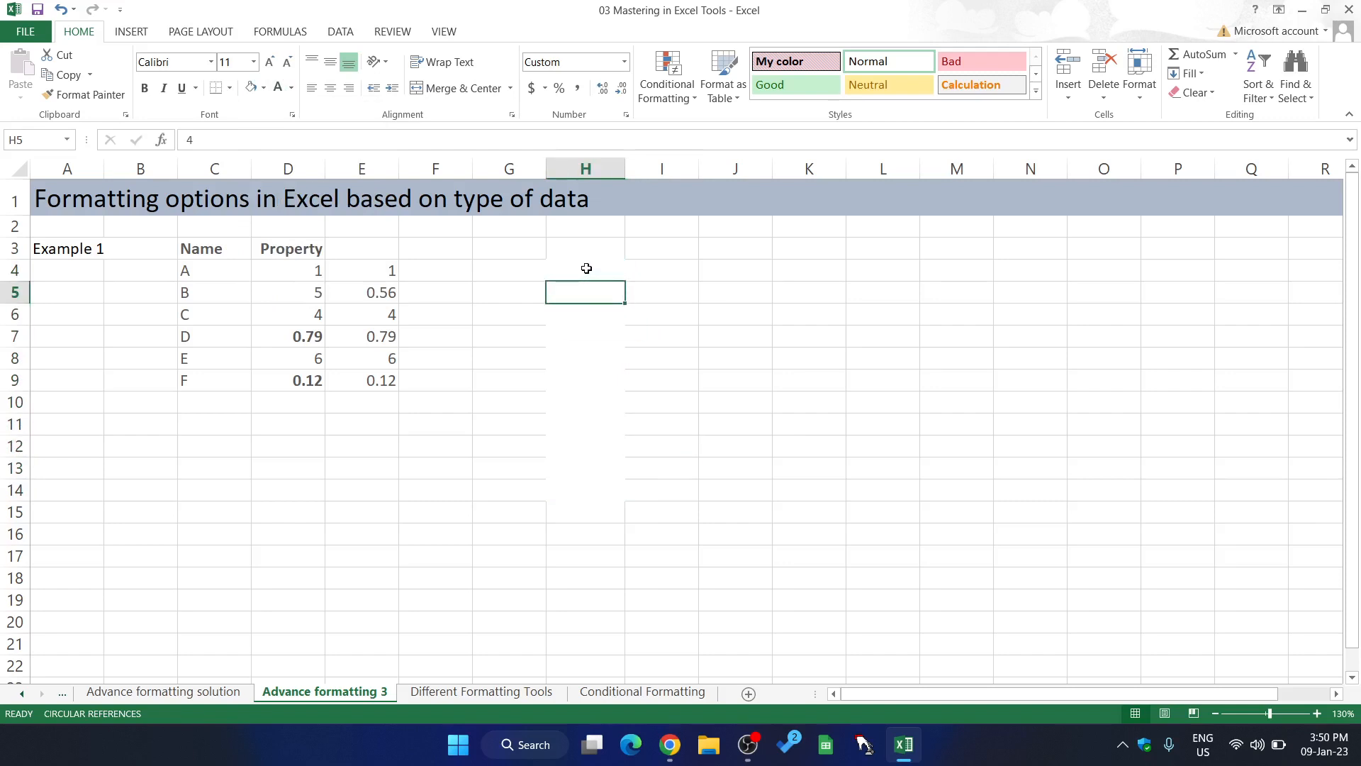
left_click(596, 320)
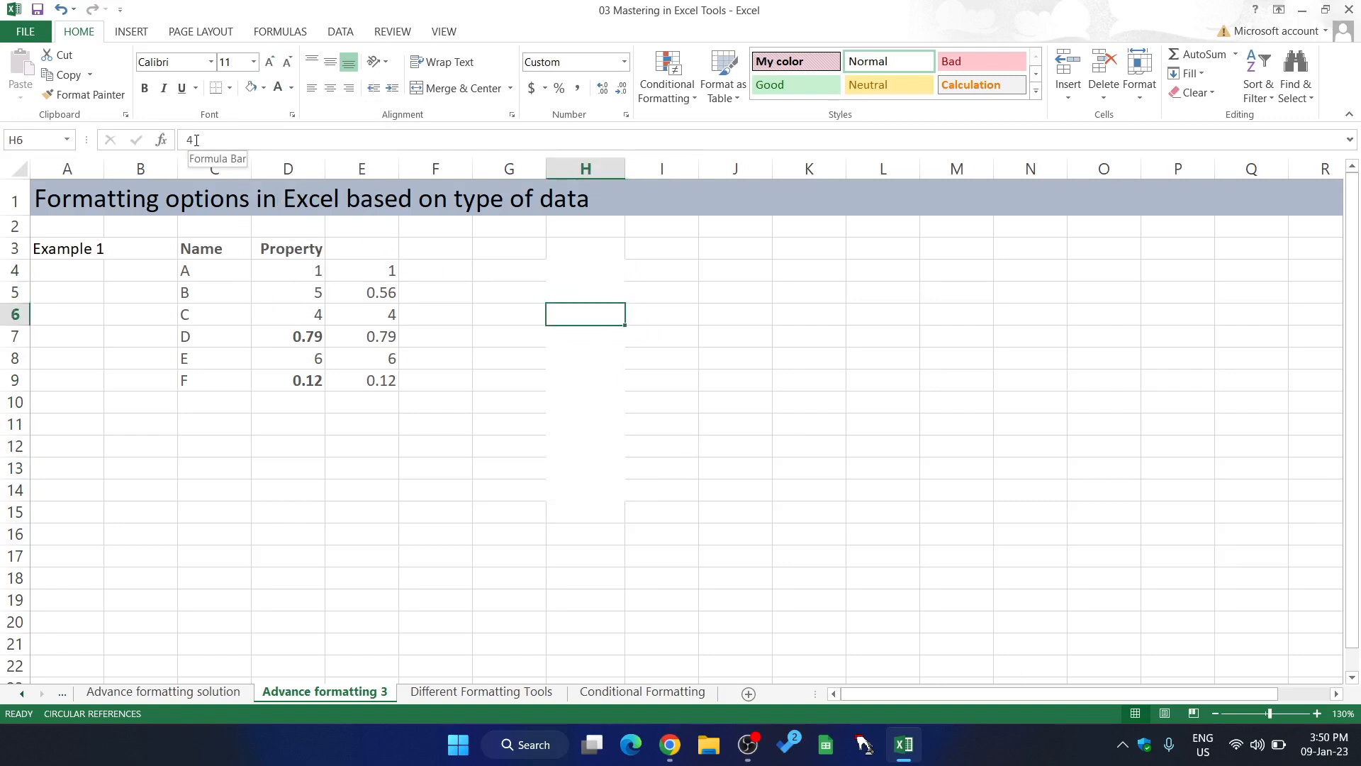
key("Down")
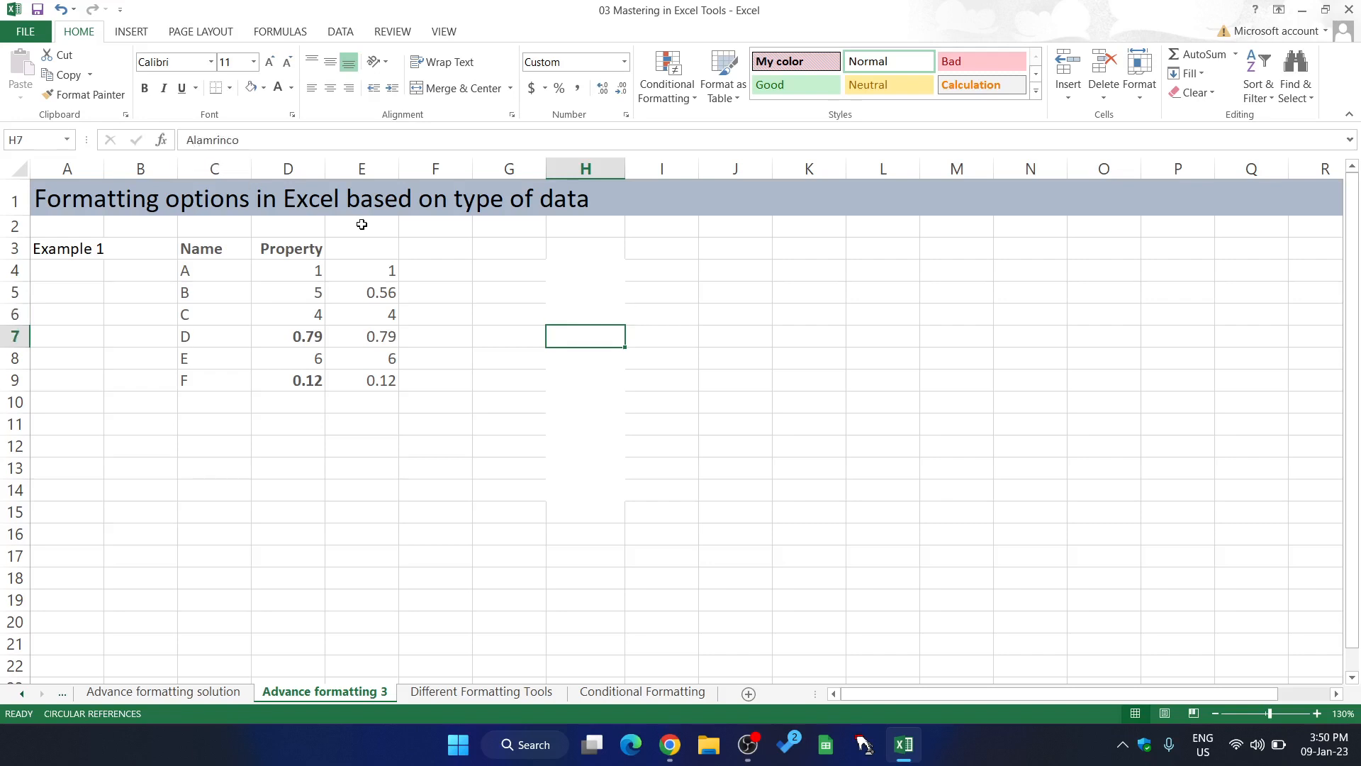
key("Down")
key("Down")
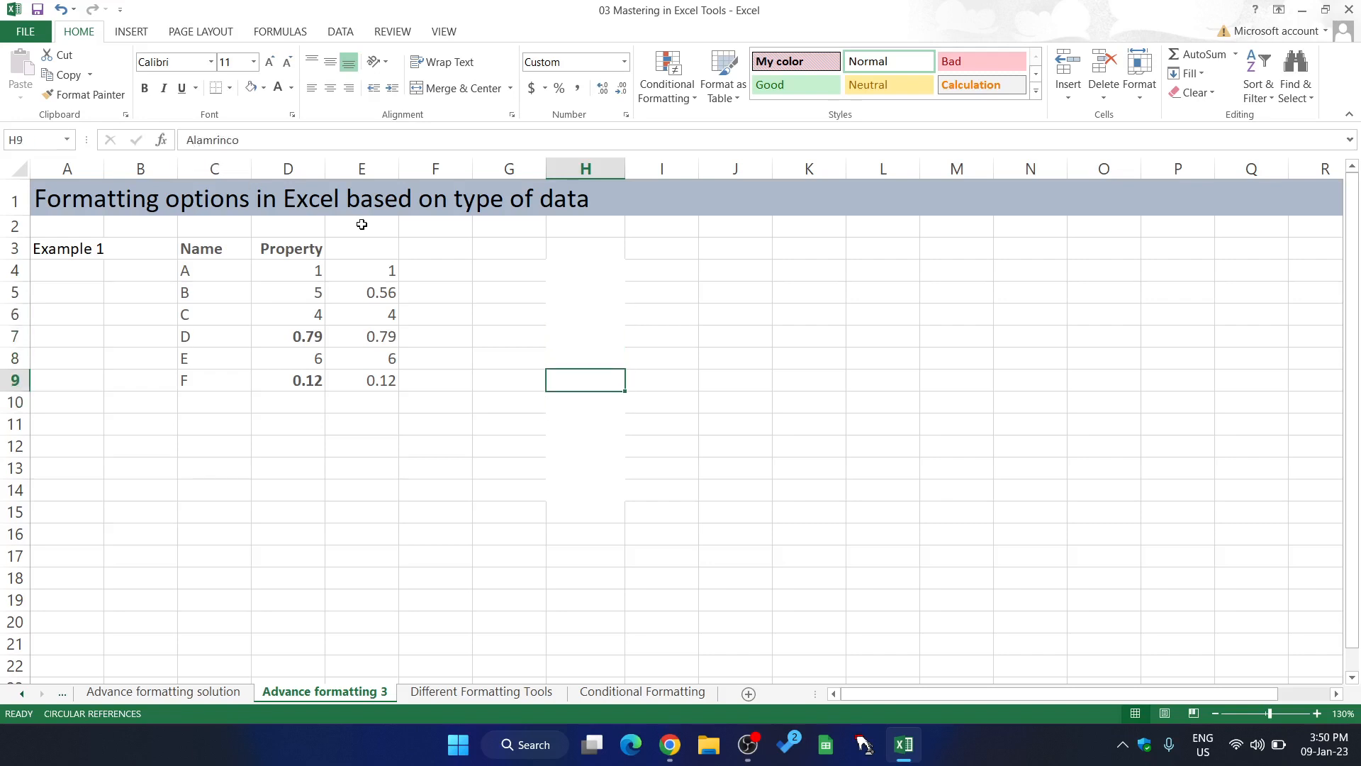
key("Up")
key("Up")
key("Up")
key("Up")
key("Up")
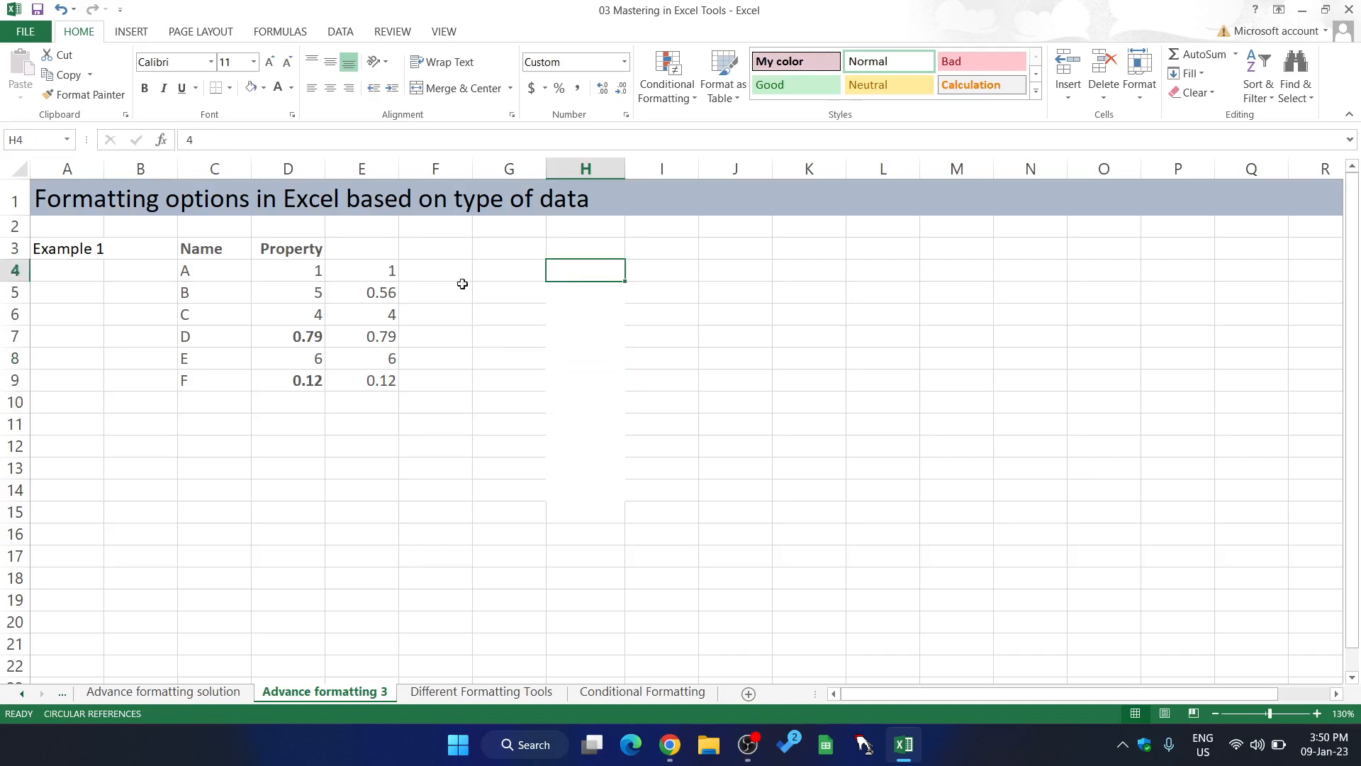
Enter the number 5 in cell J4
left_click(728, 273)
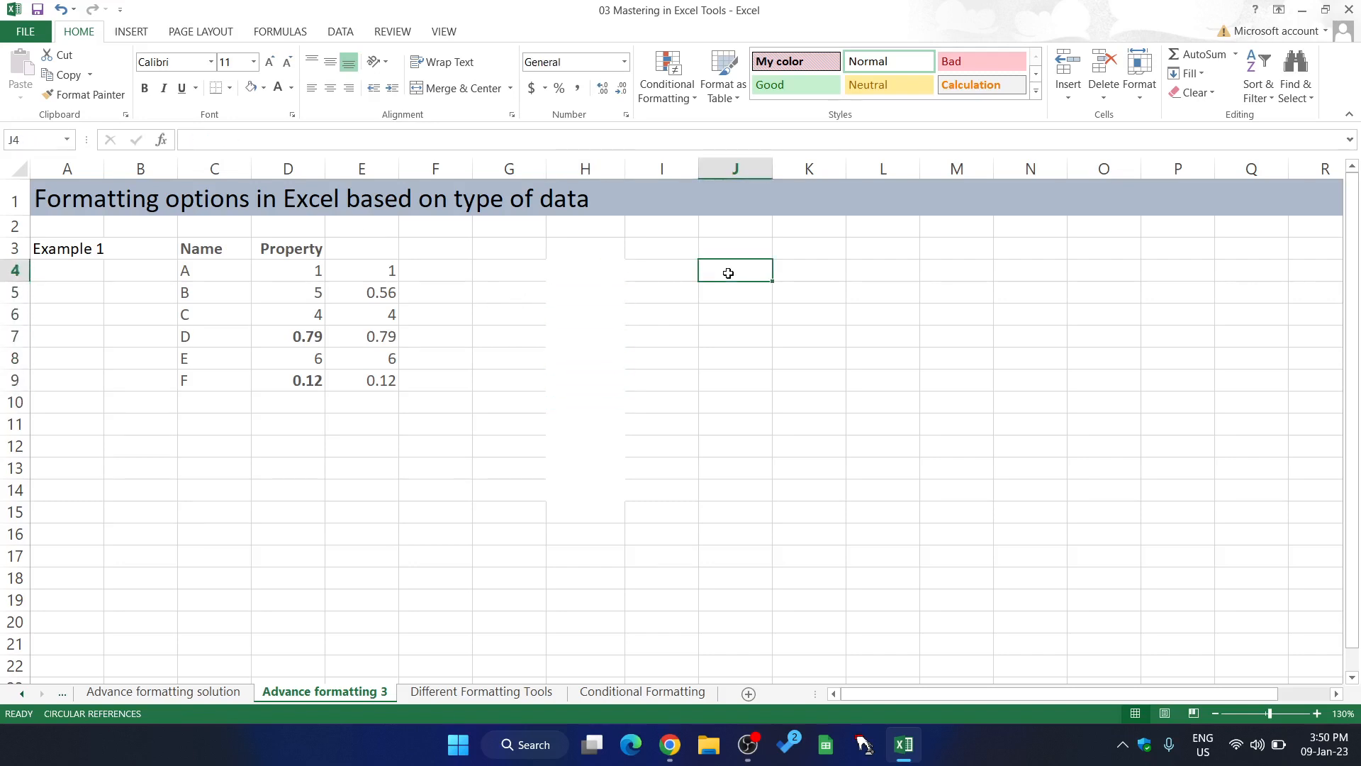
type("5")
key("Return")
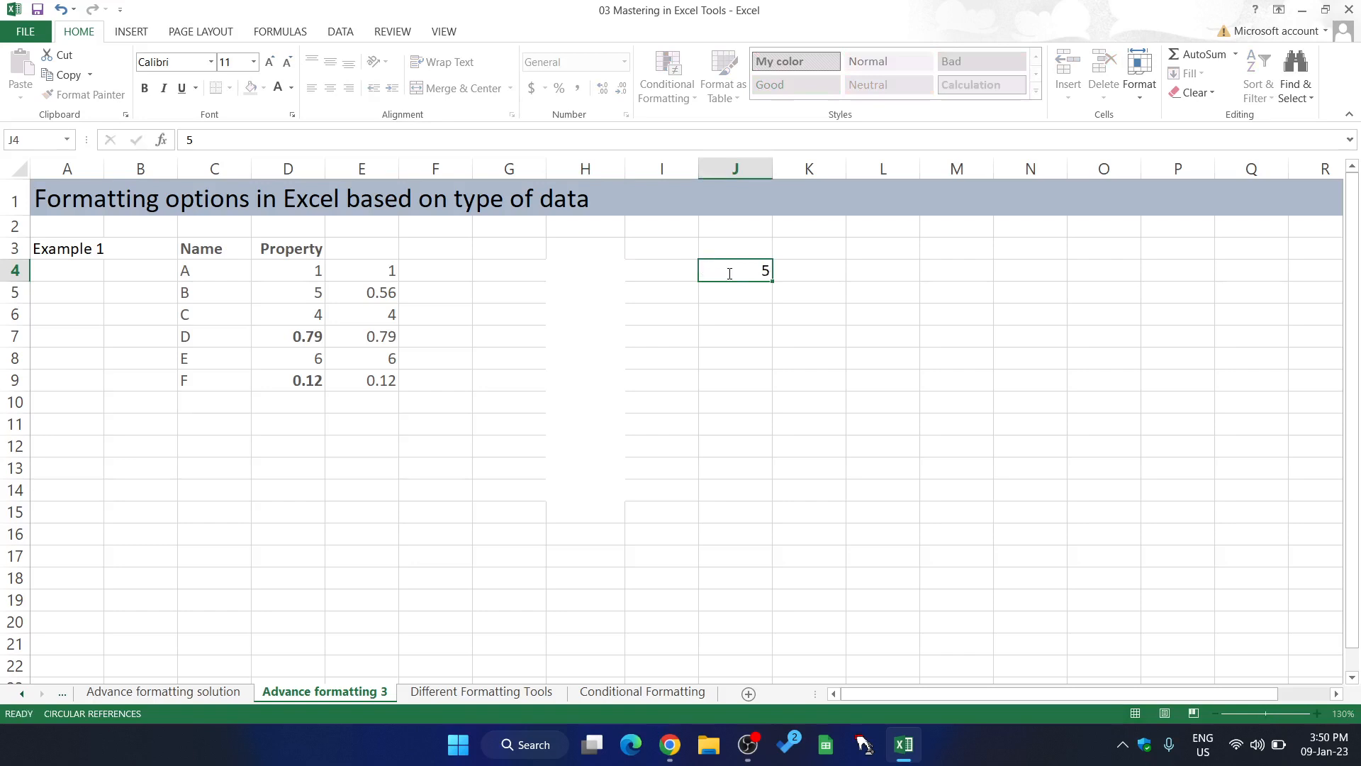
Add J4 and the hidden value in H4 with the formula =J4+H4 in cell L4
left_click(842, 272)
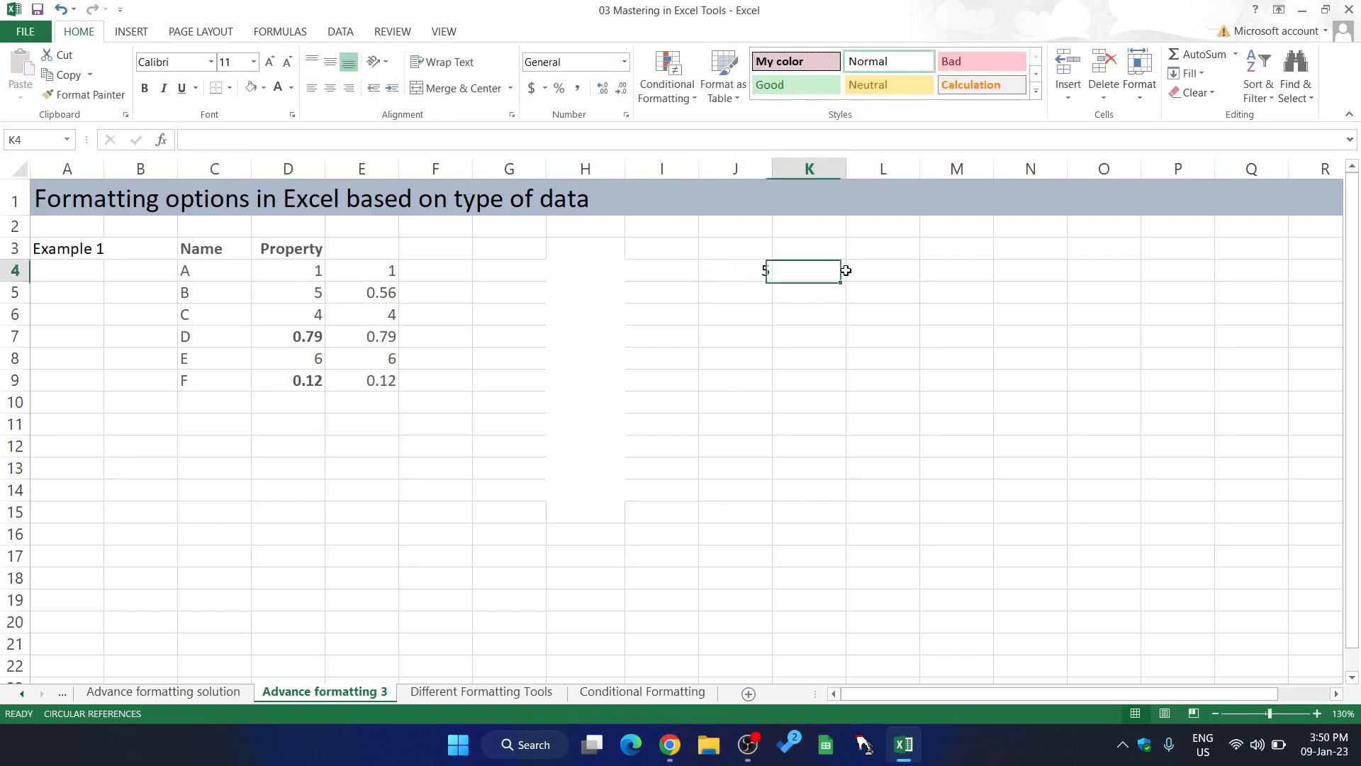
left_click(858, 272)
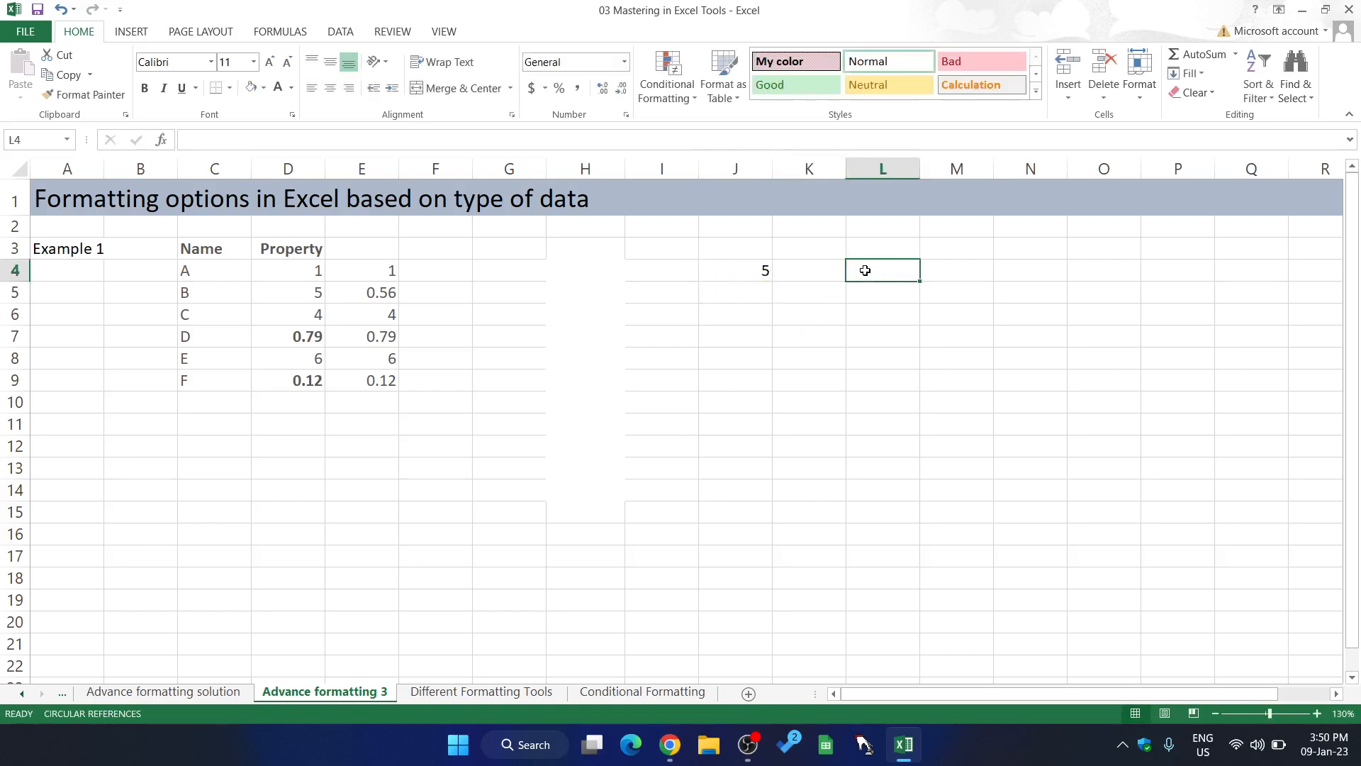
type("=")
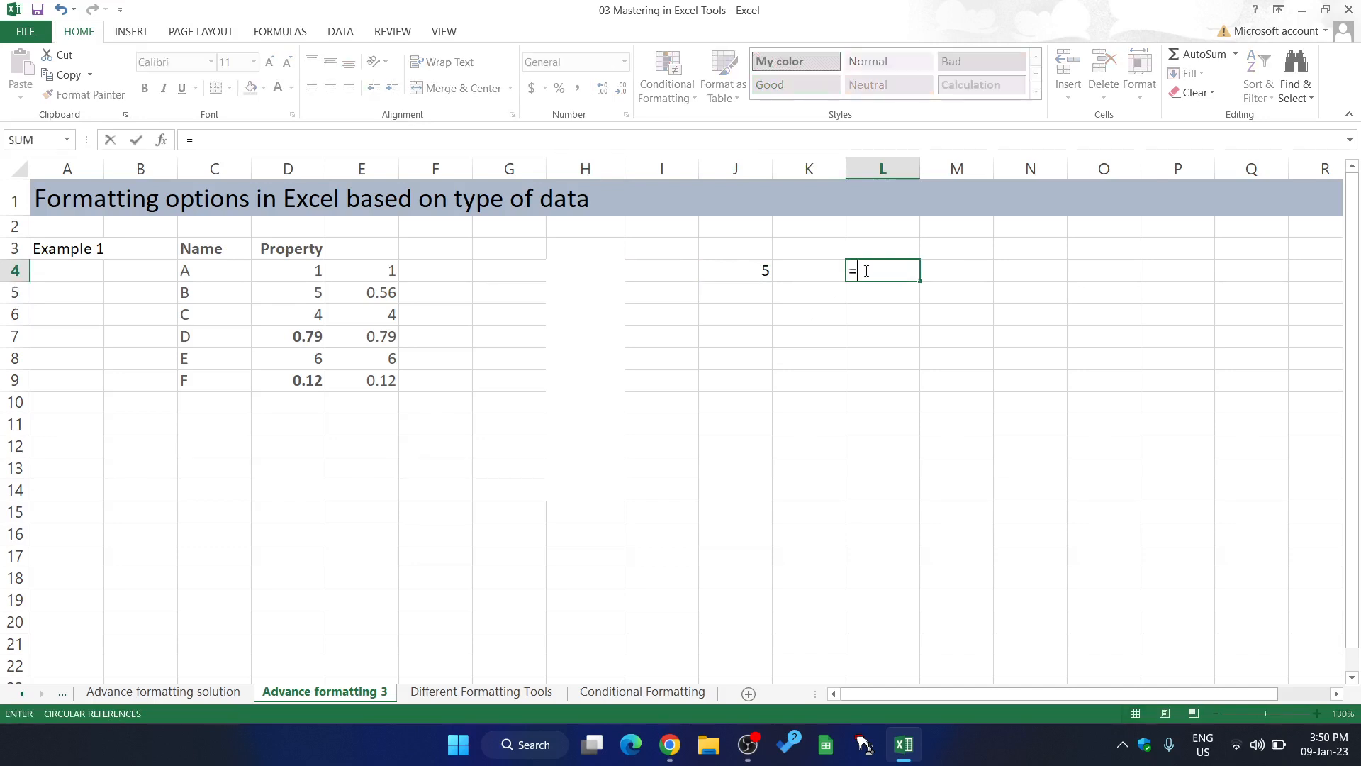
left_click(763, 271)
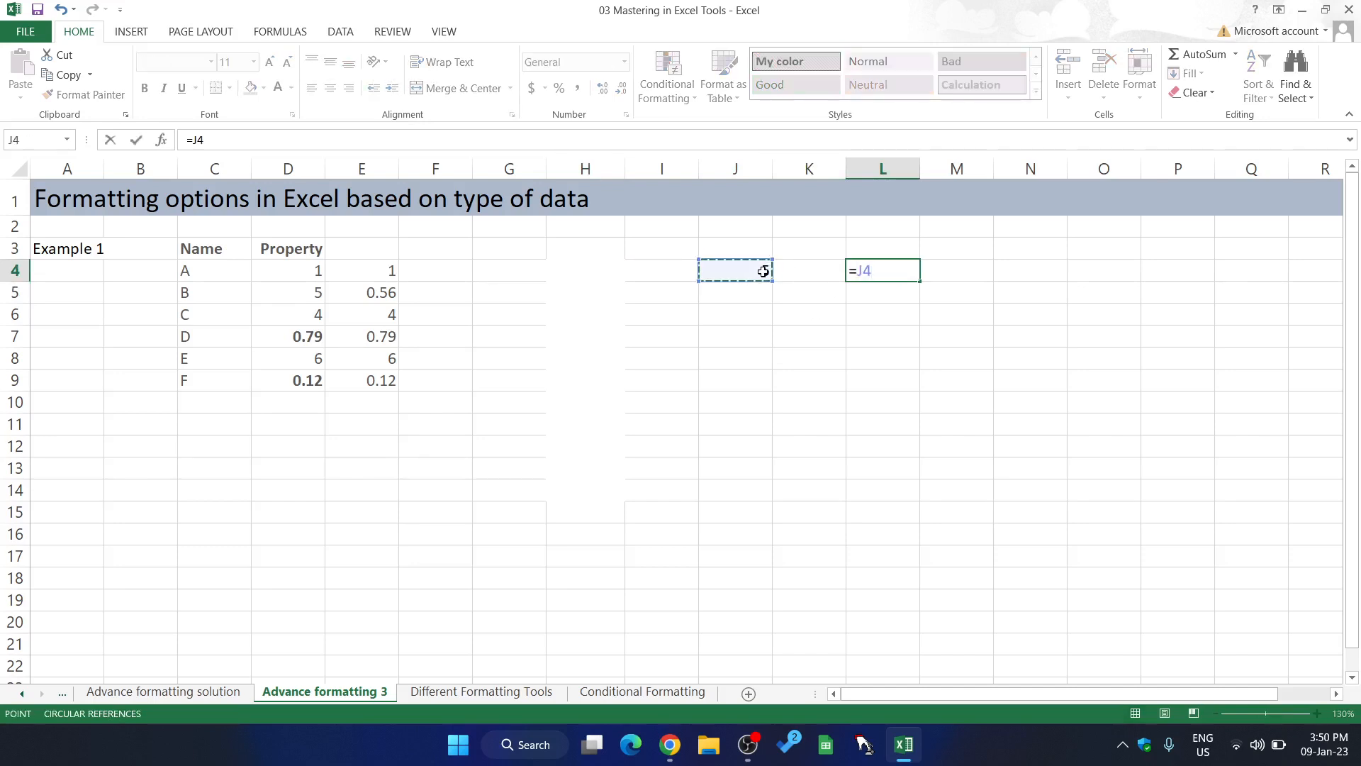
type("+")
left_click(581, 249)
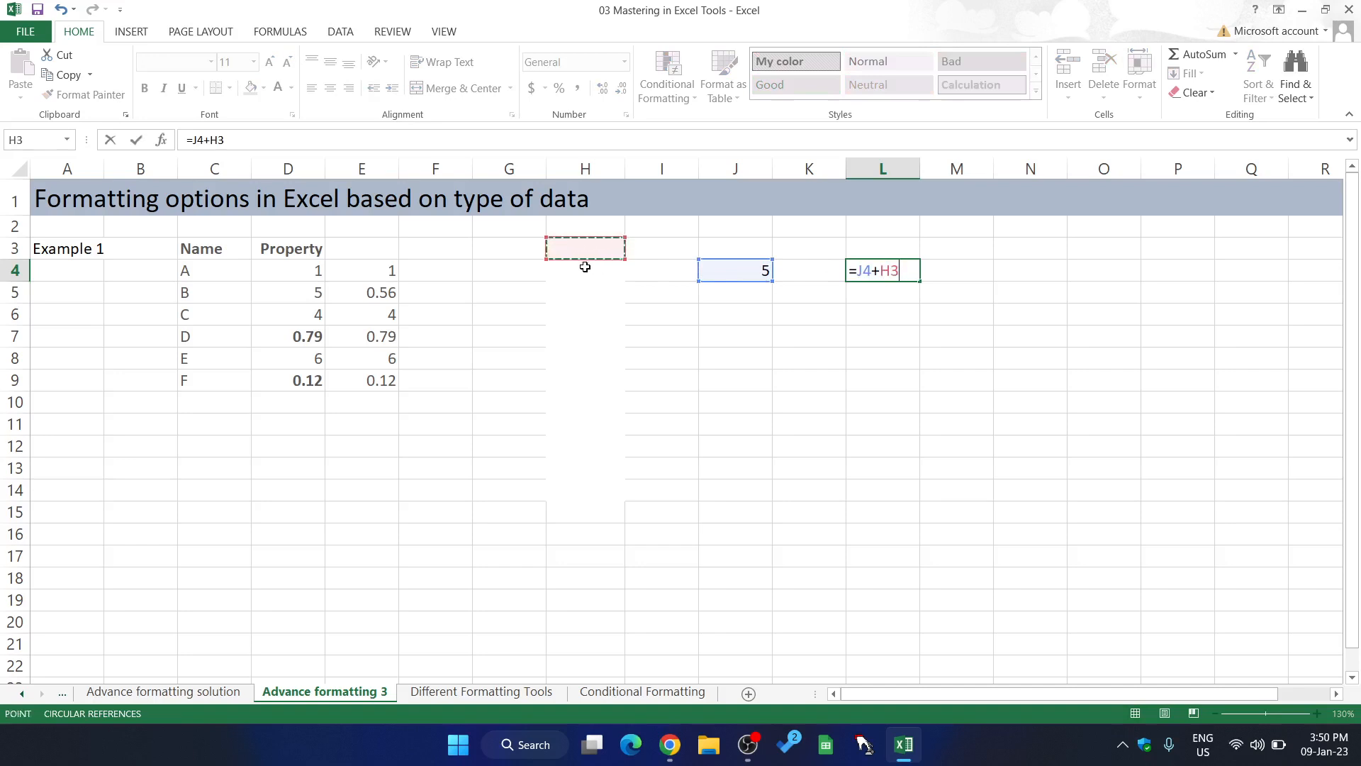
left_click(585, 270)
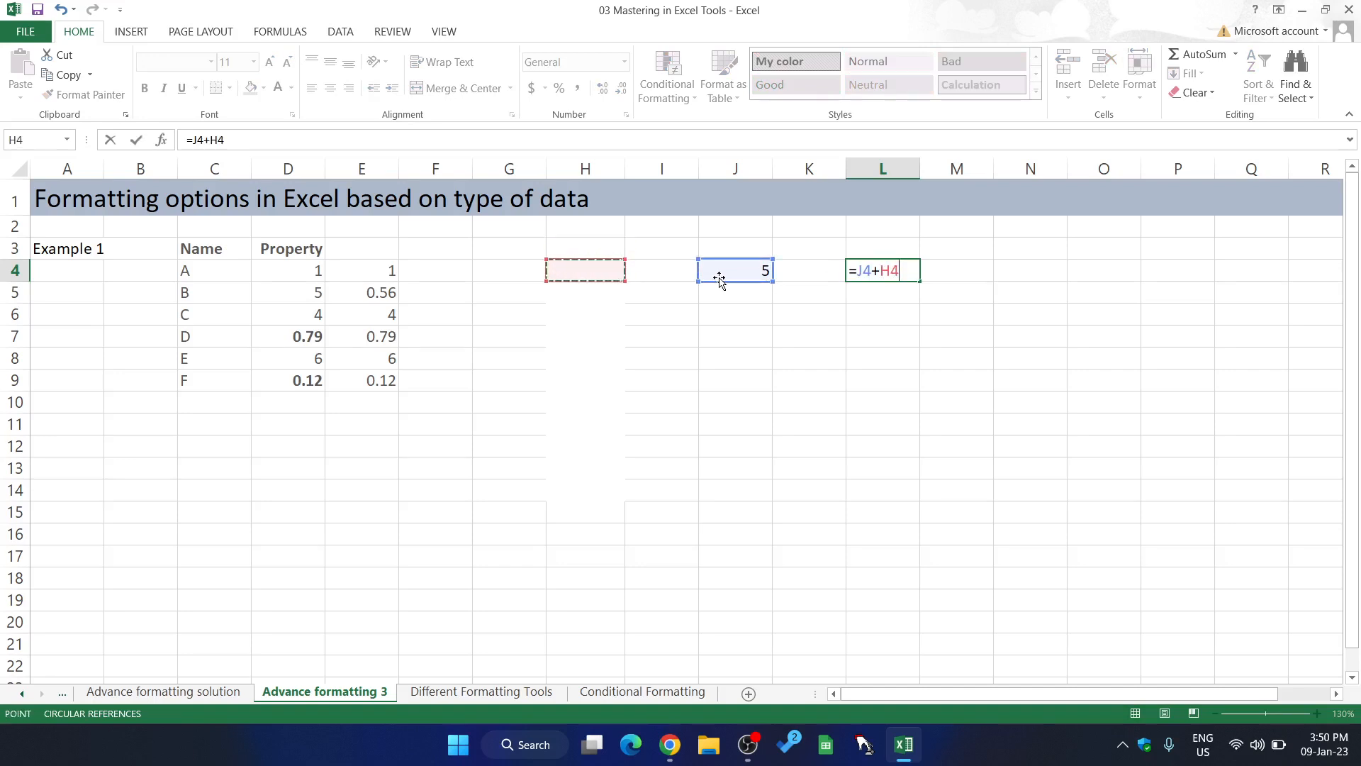
key("Return")
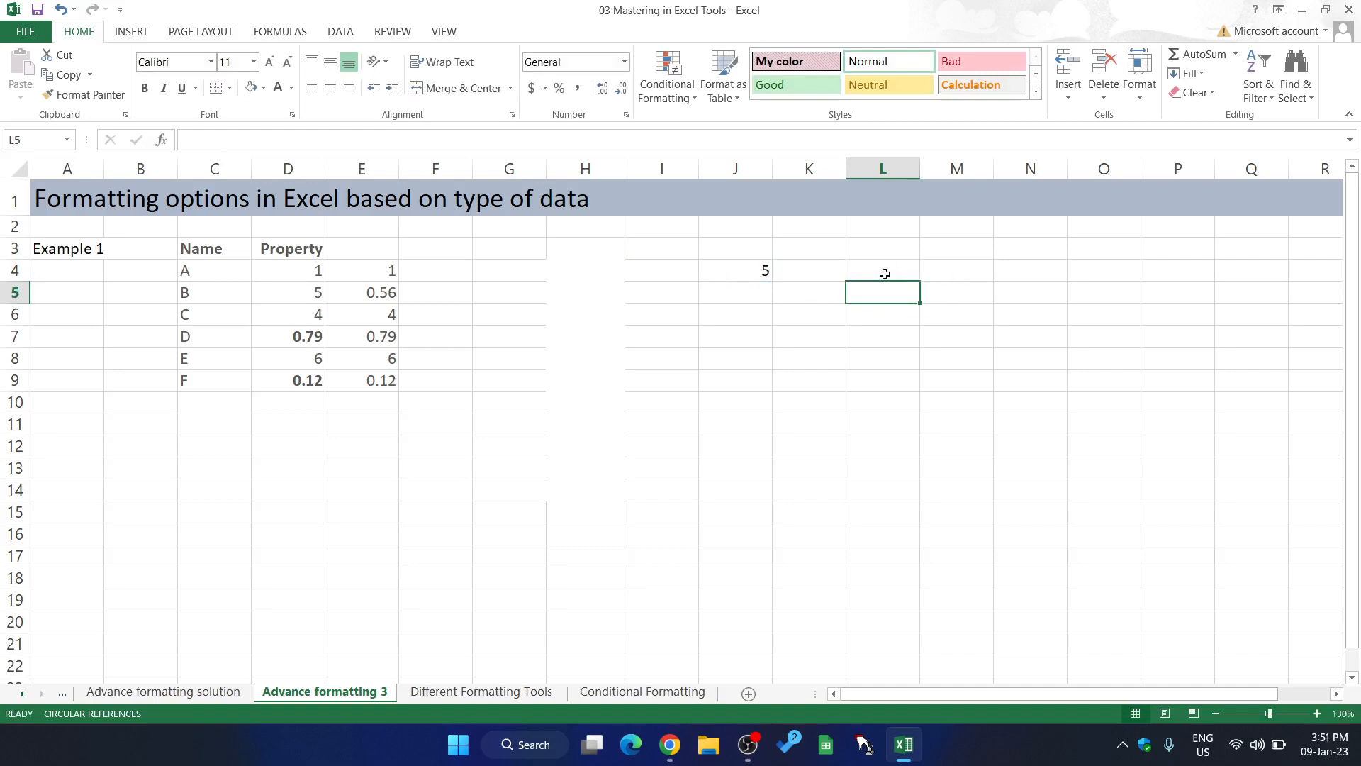
Check the contents and number format of L4 against the hidden cell H4
left_click(883, 273)
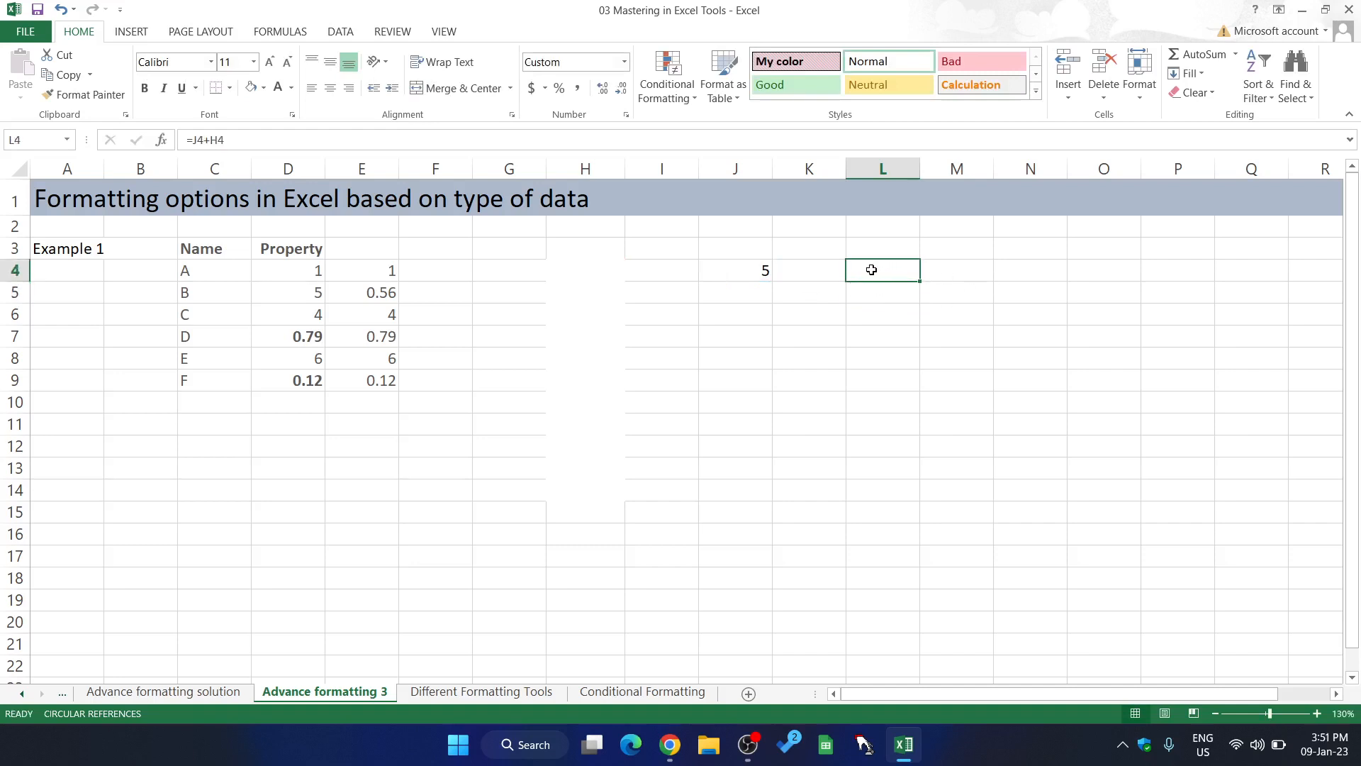
left_click(837, 317)
left_click(833, 274)
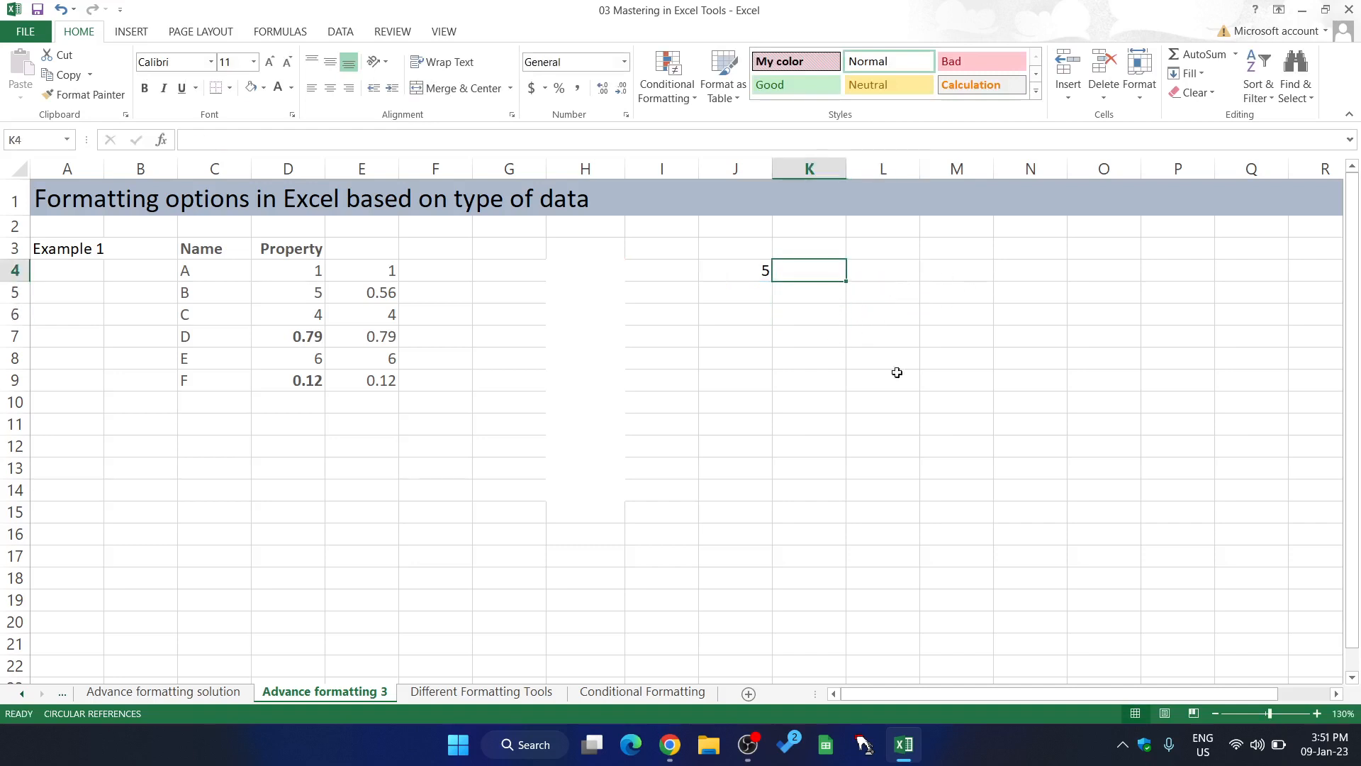
left_click(899, 272)
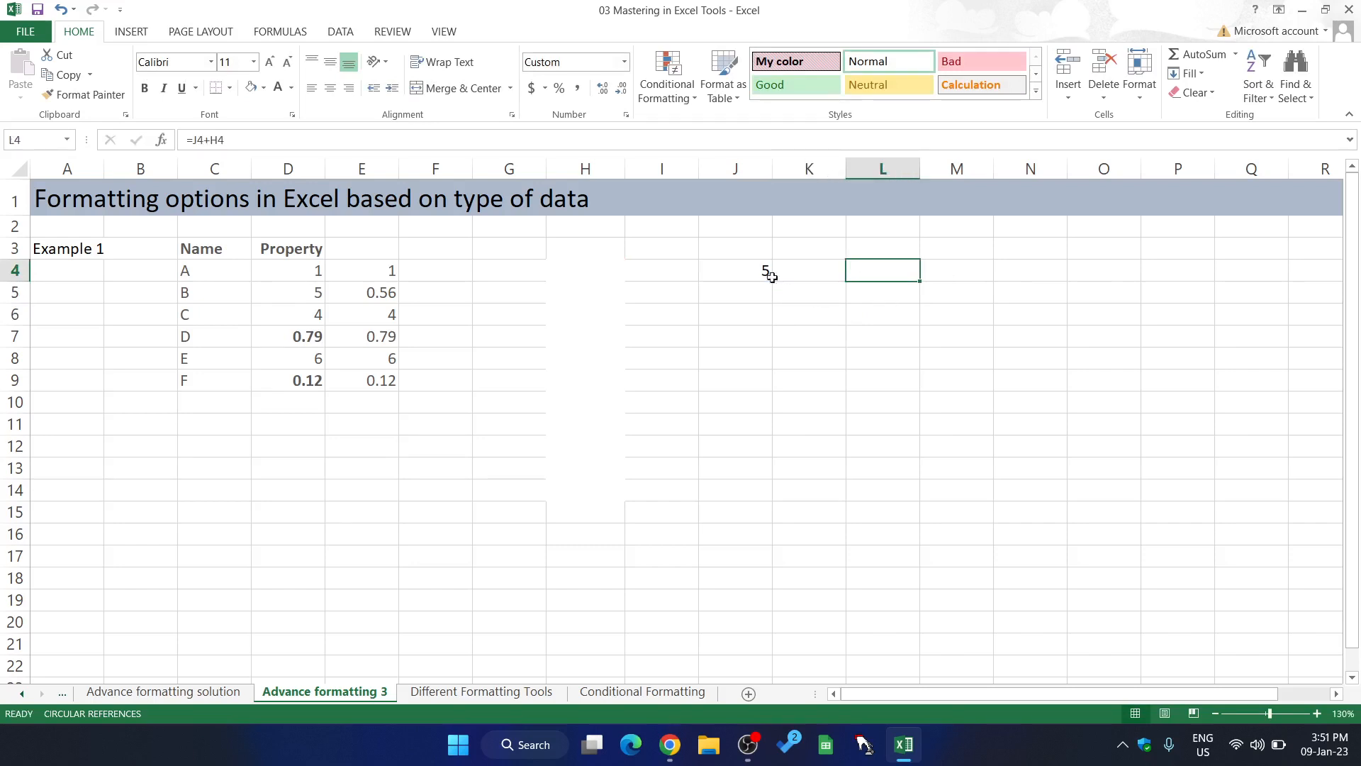
left_click(586, 277)
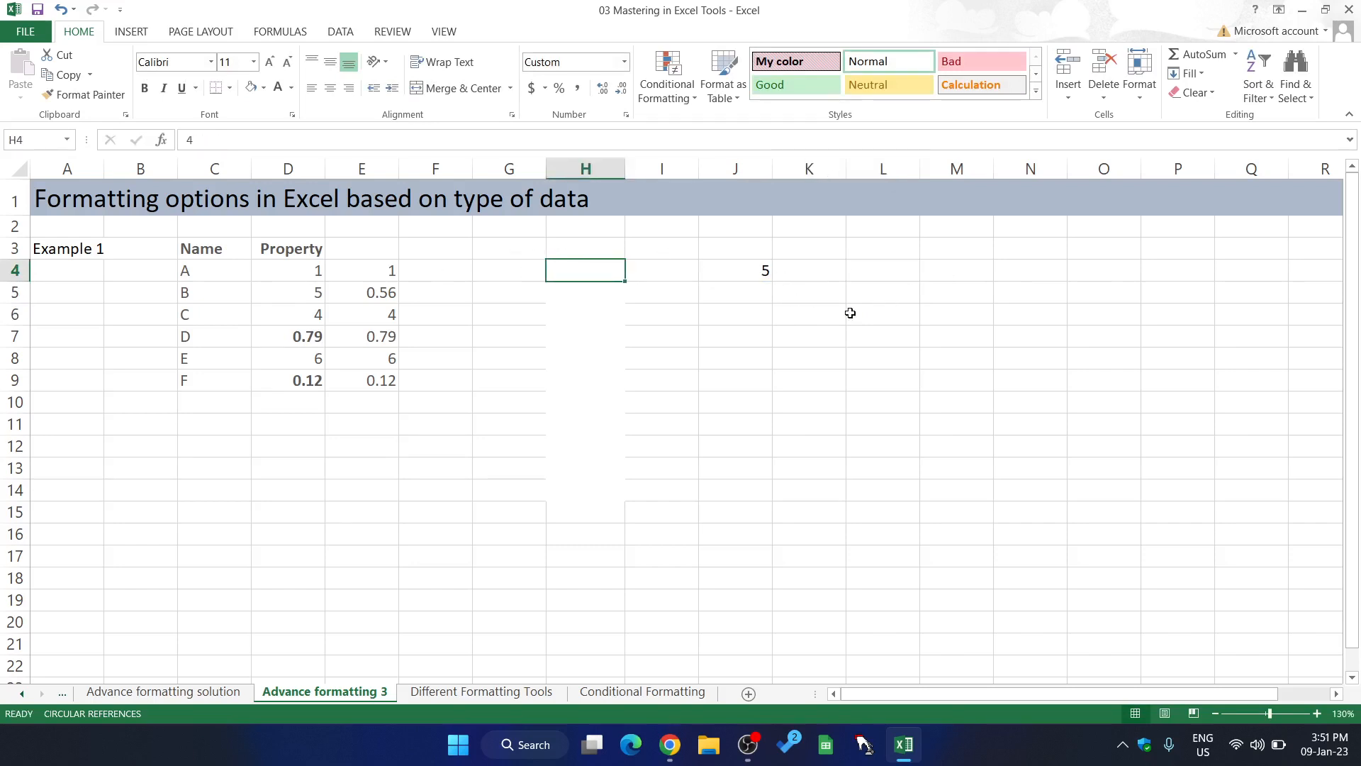
Start a new function formula in L4 in place of the existing addition, beginning with =su
left_click(860, 268)
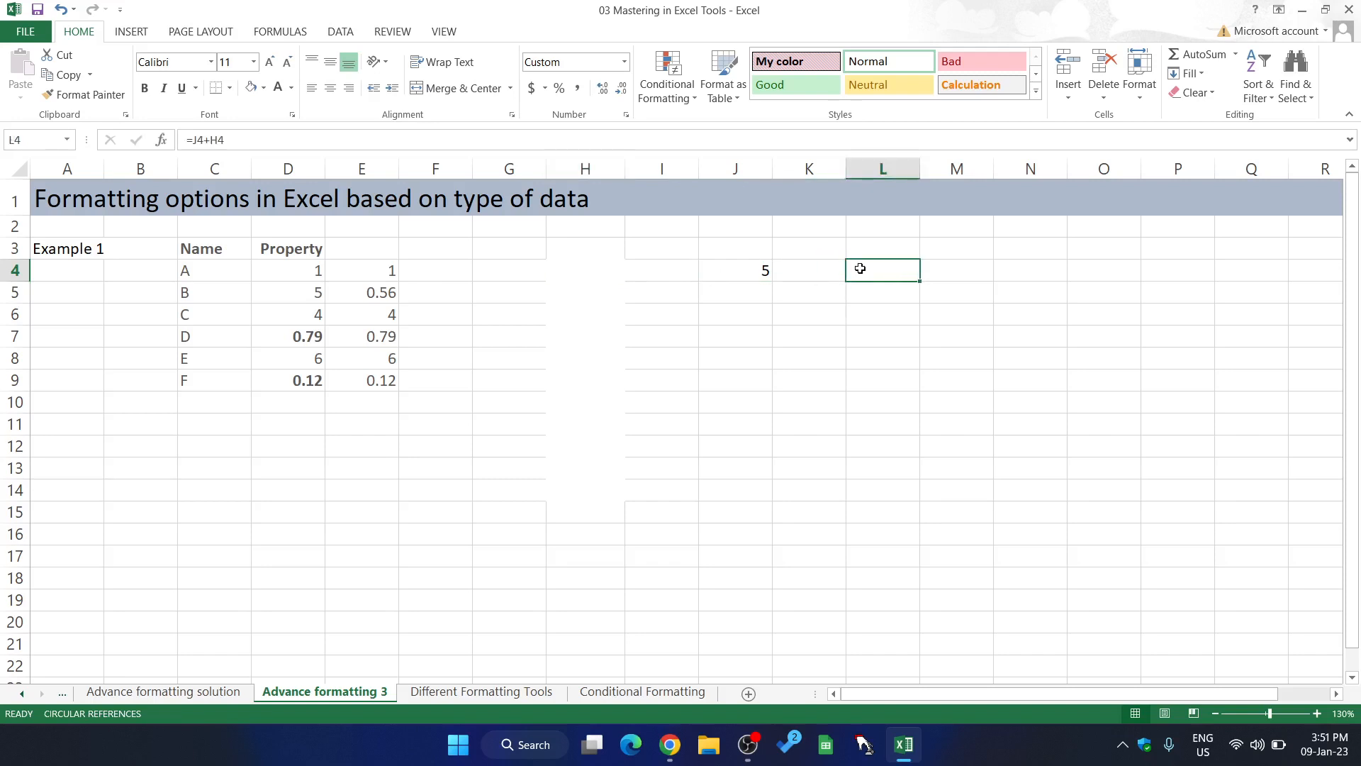
type("=")
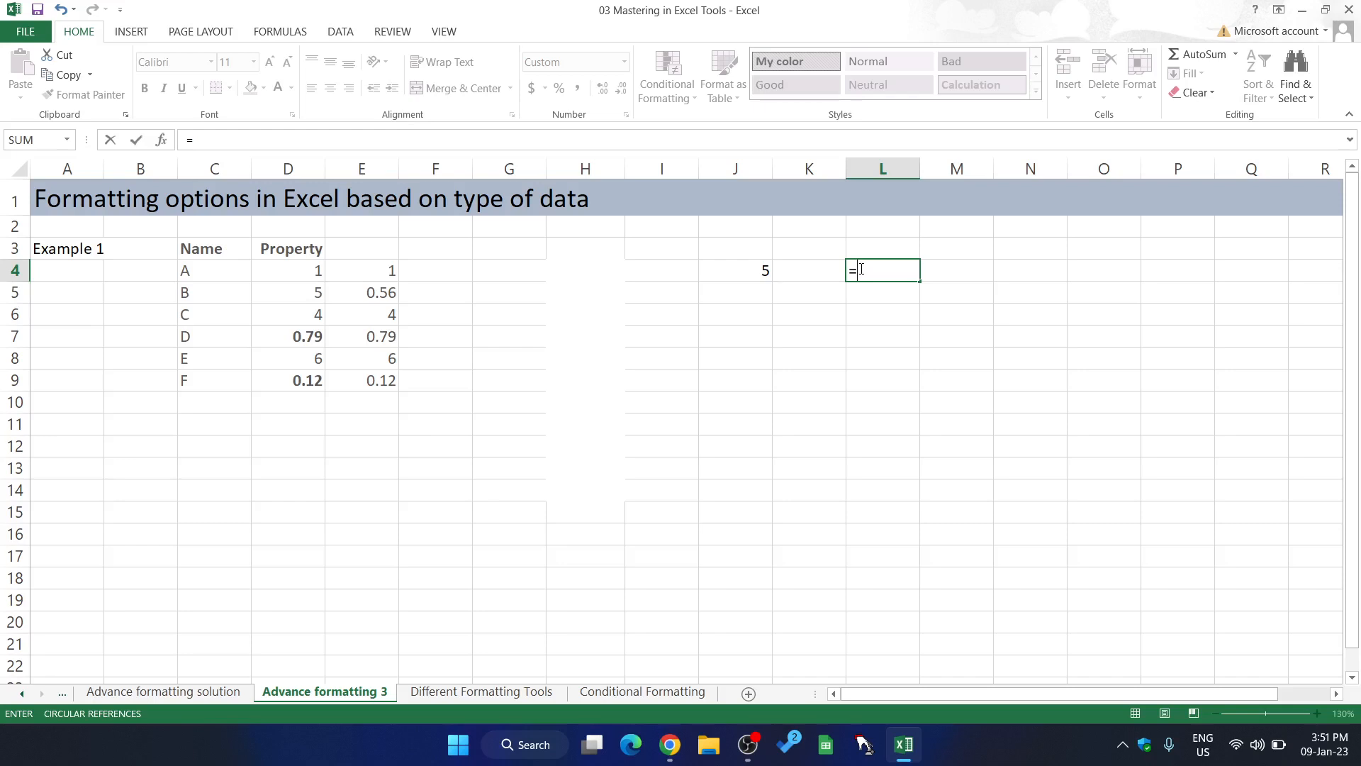
type("su")
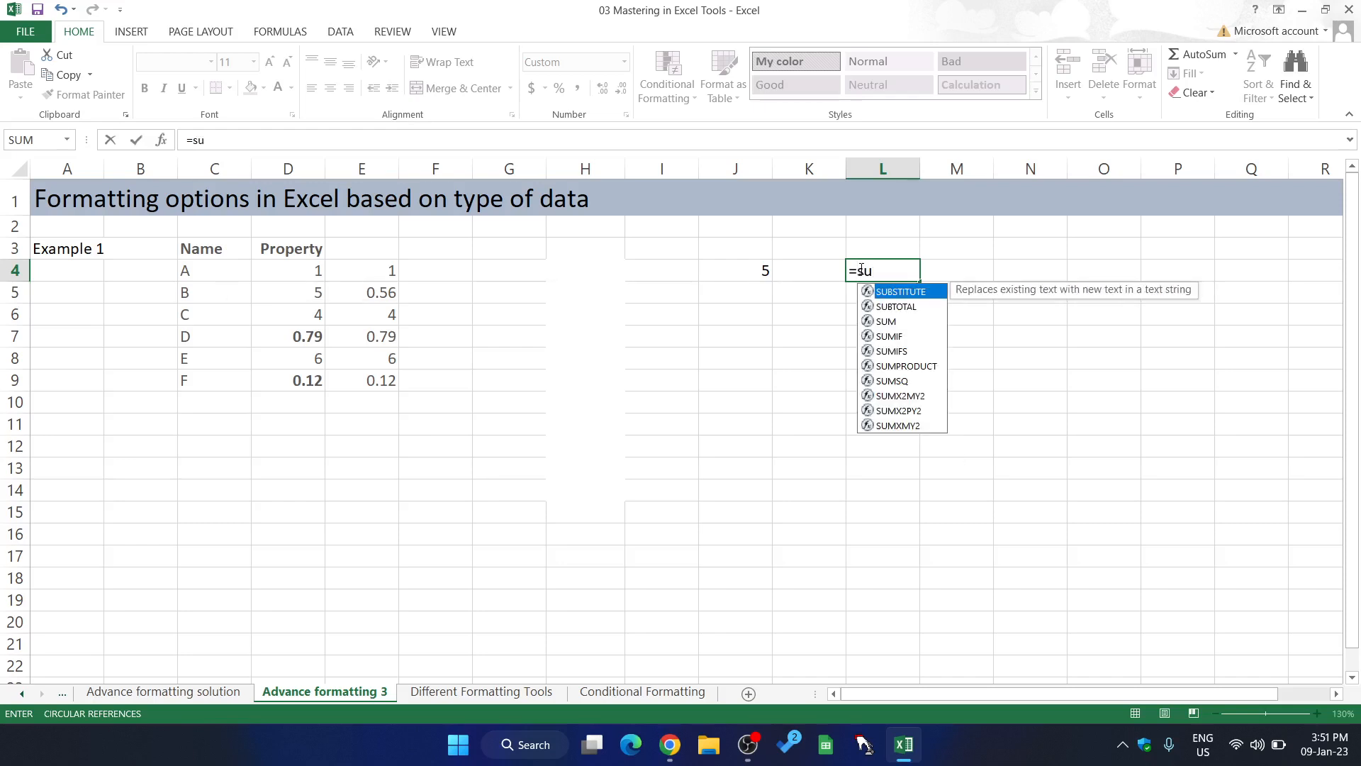
key("Tab")
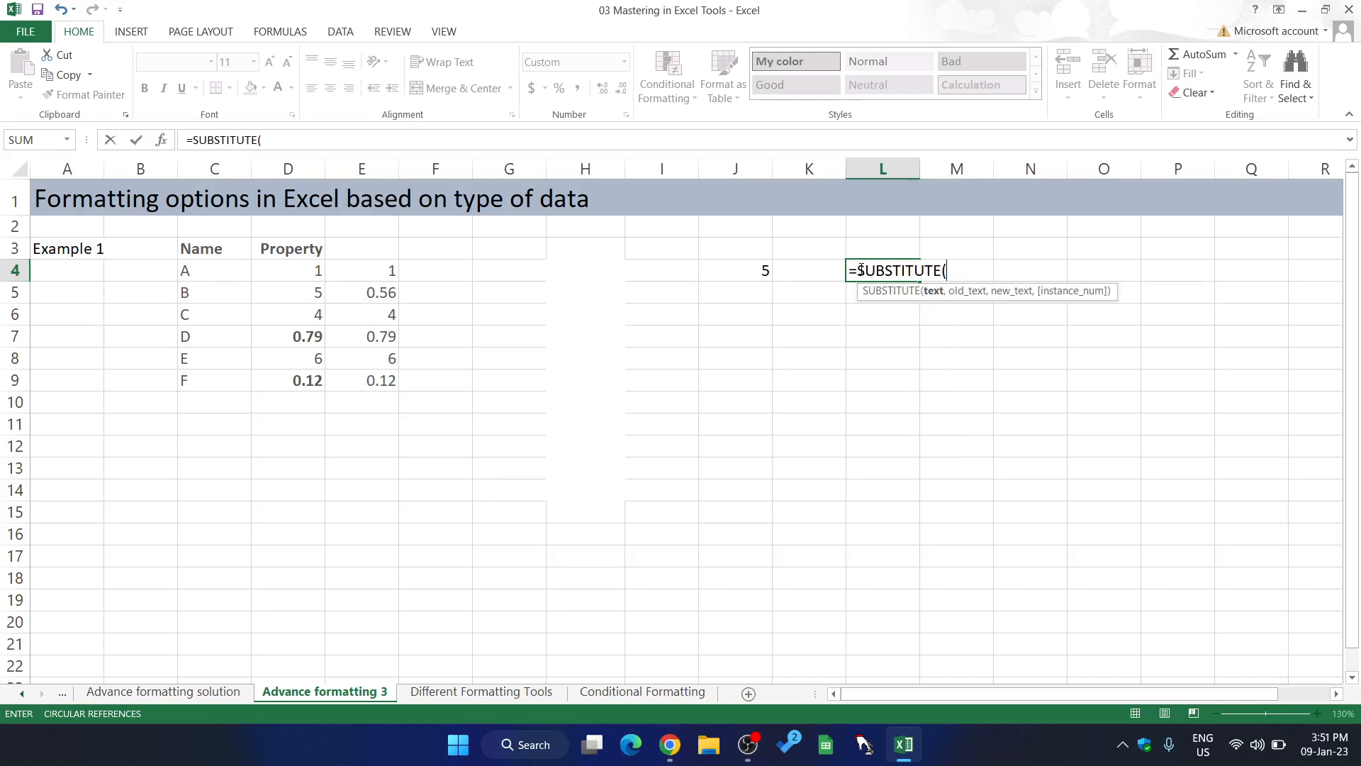
key("BackSpace")
key("BackSpace")
key("BackSpace")
key("BackSpace")
key("BackSpace")
key("BackSpace")
key("BackSpace")
key("BackSpace")
key("BackSpace")
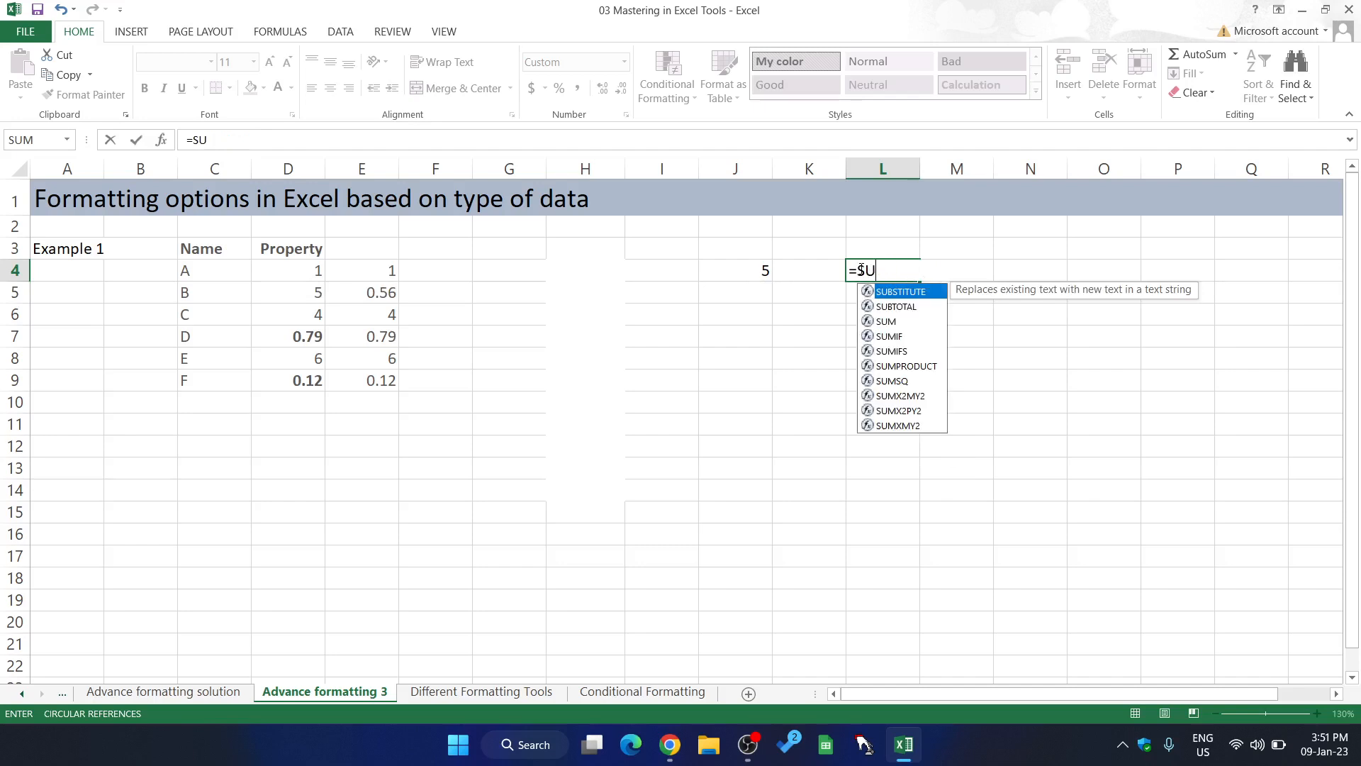
Complete the formula in L4 as =SUM(J4,H4)
type("m(")
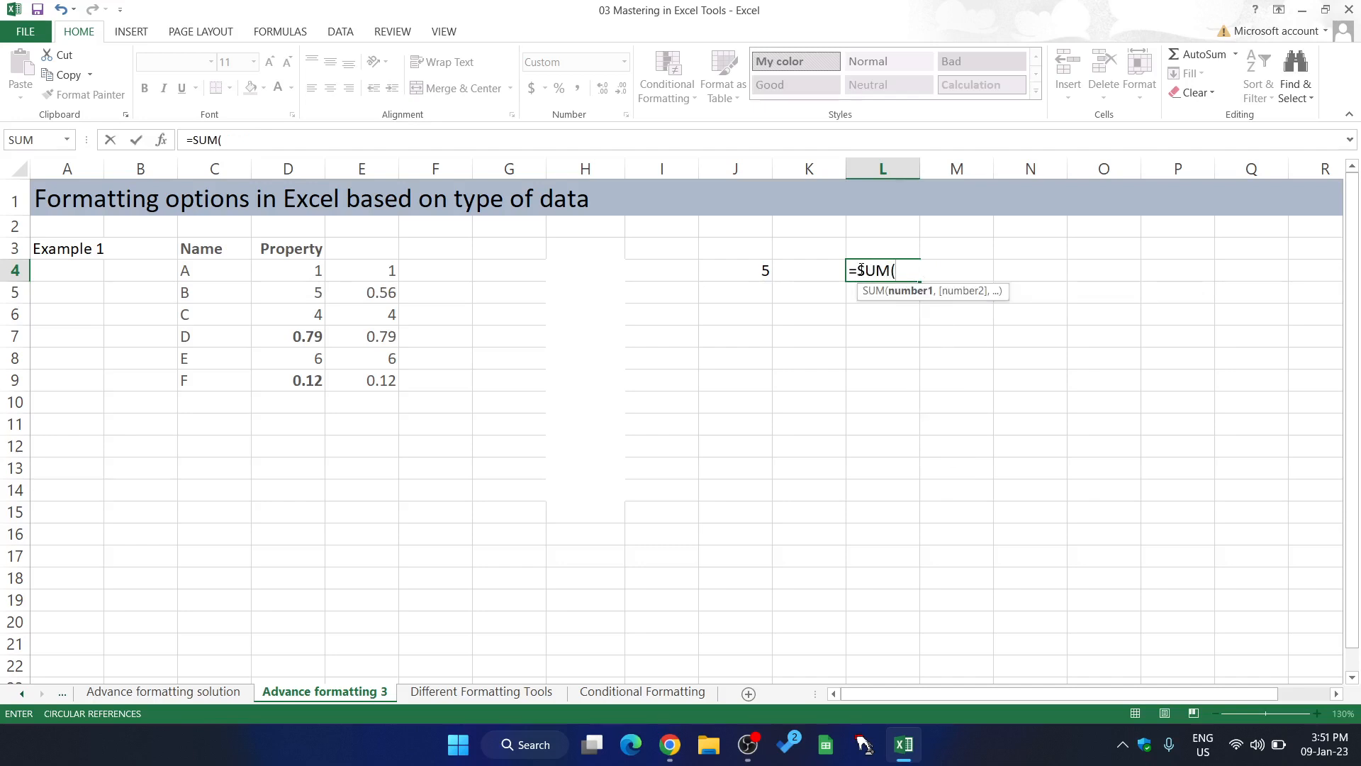
left_click(769, 273)
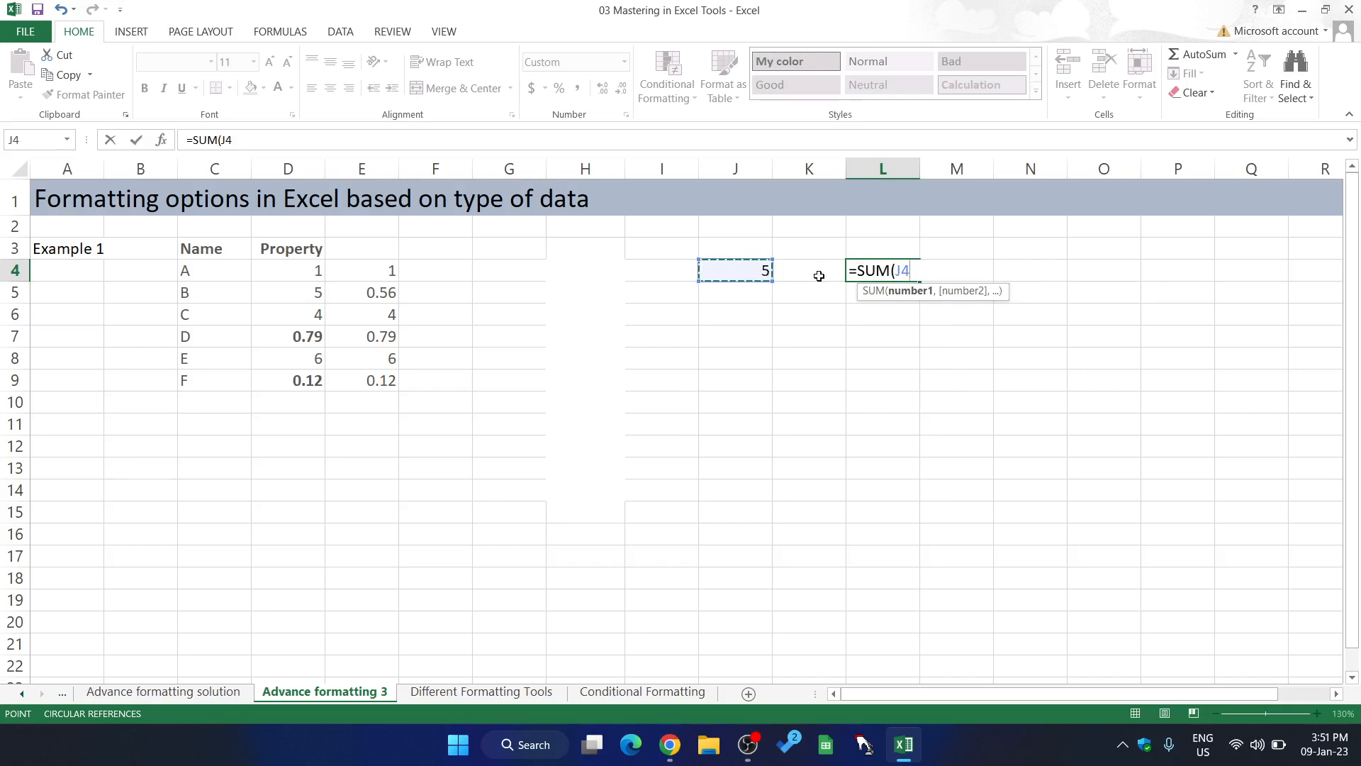
type(",")
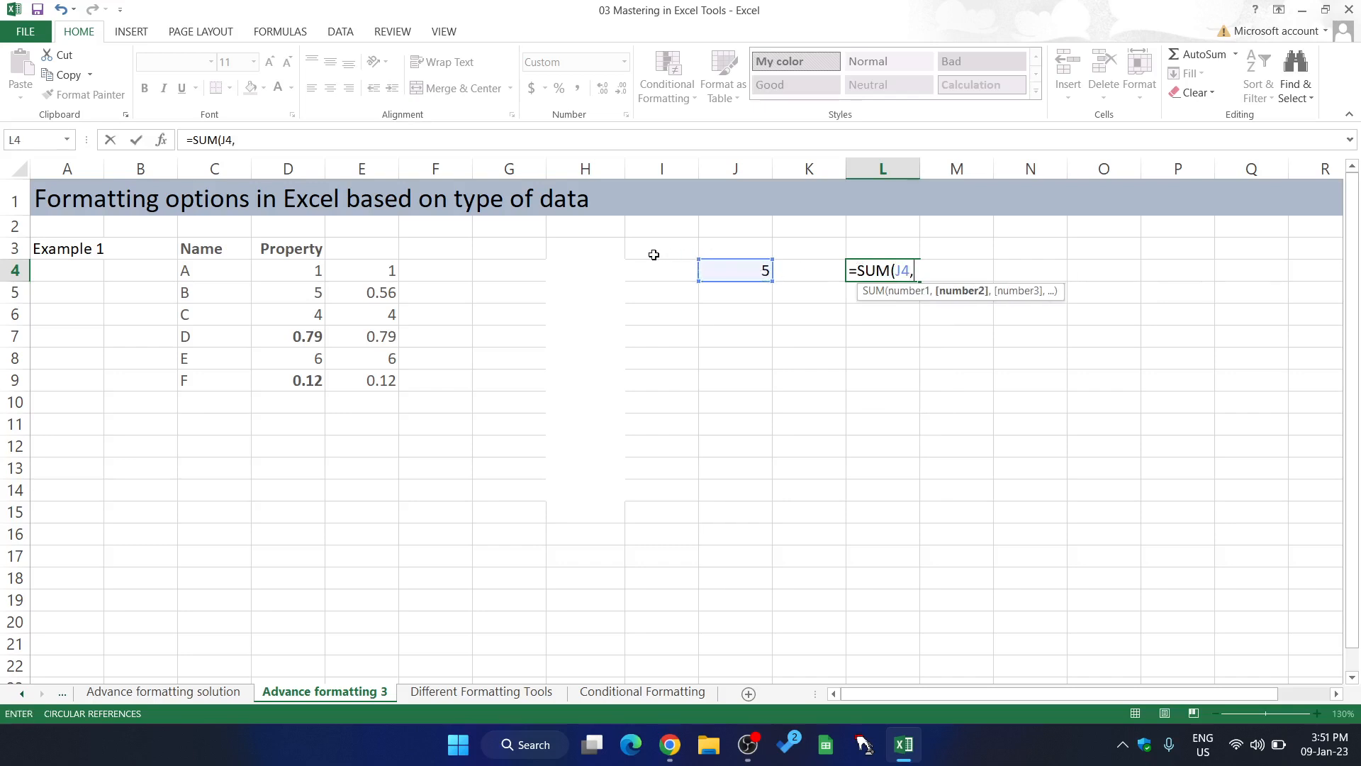
left_click(617, 265)
type(")")
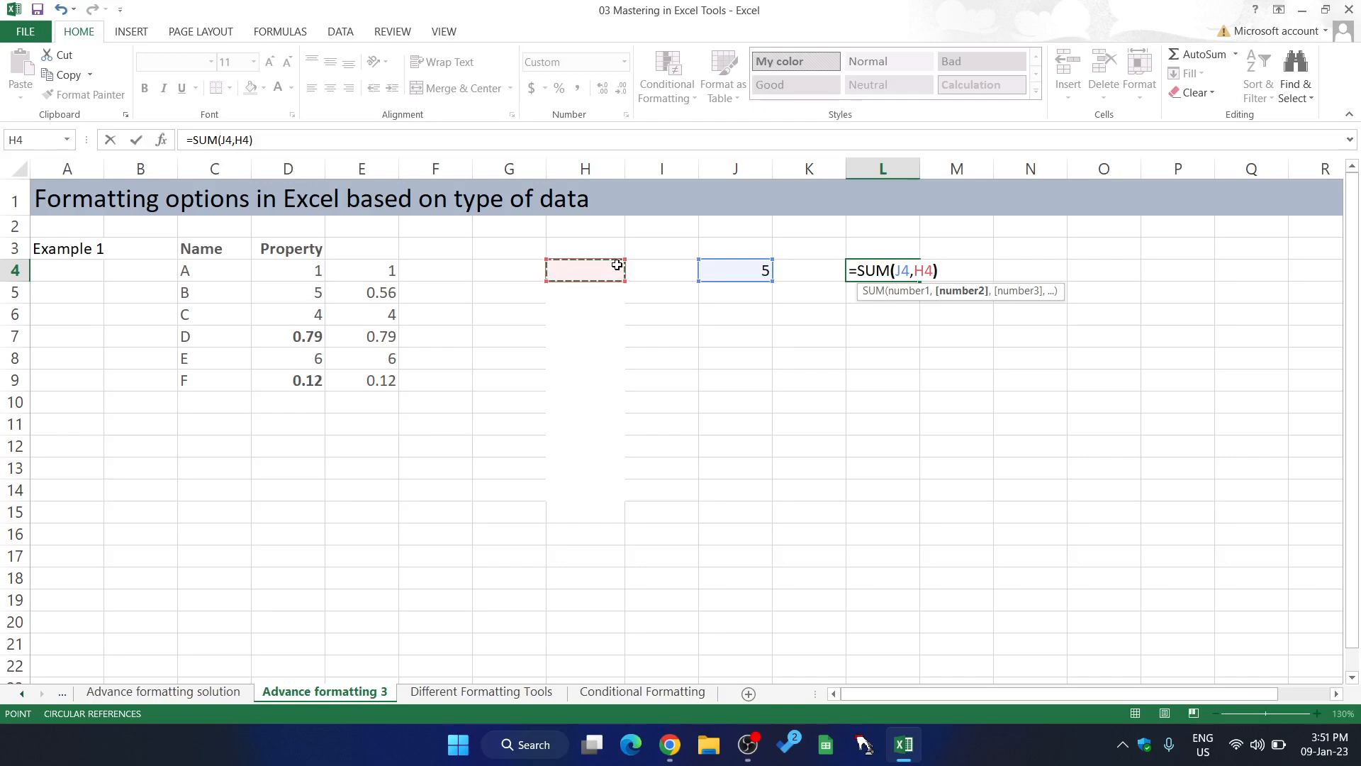
key("Return")
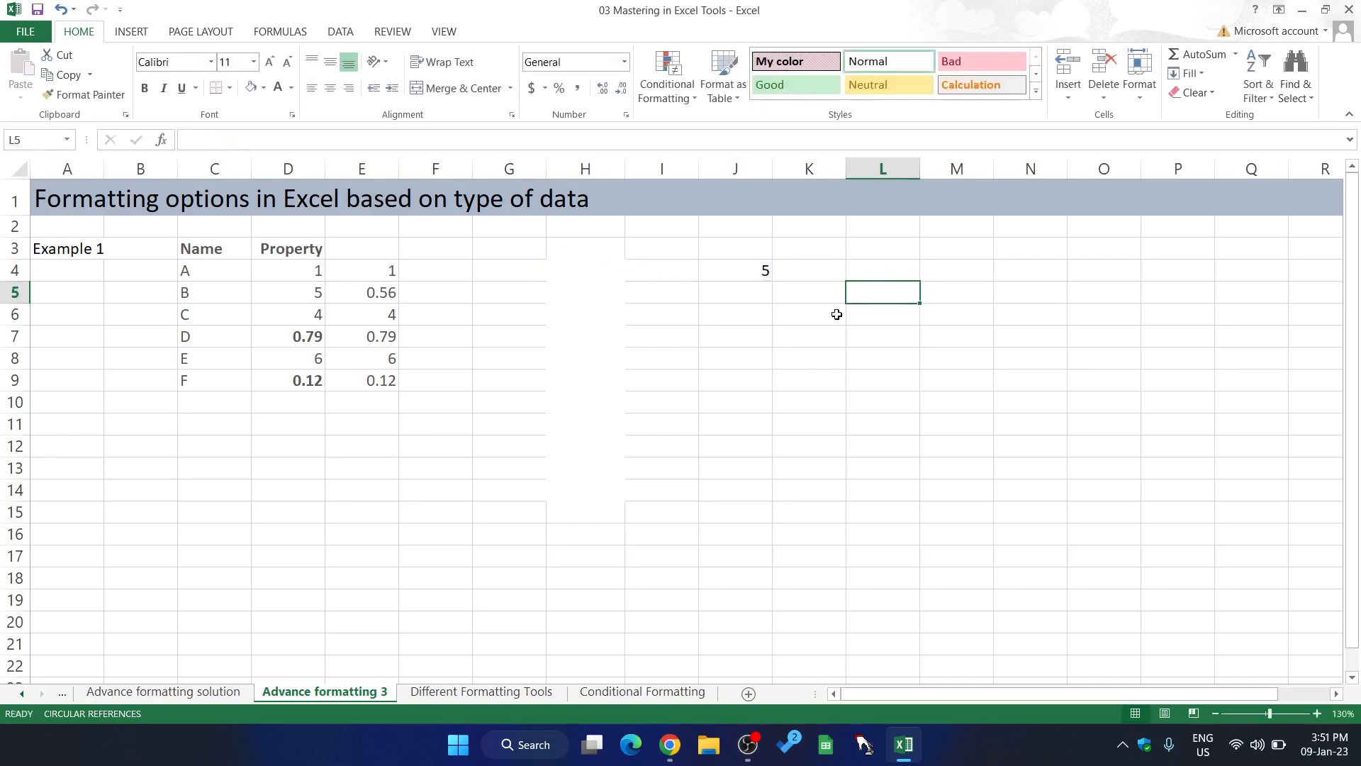
Set the font colour of the SUM formula cell L4 to Automatic
left_click(873, 273)
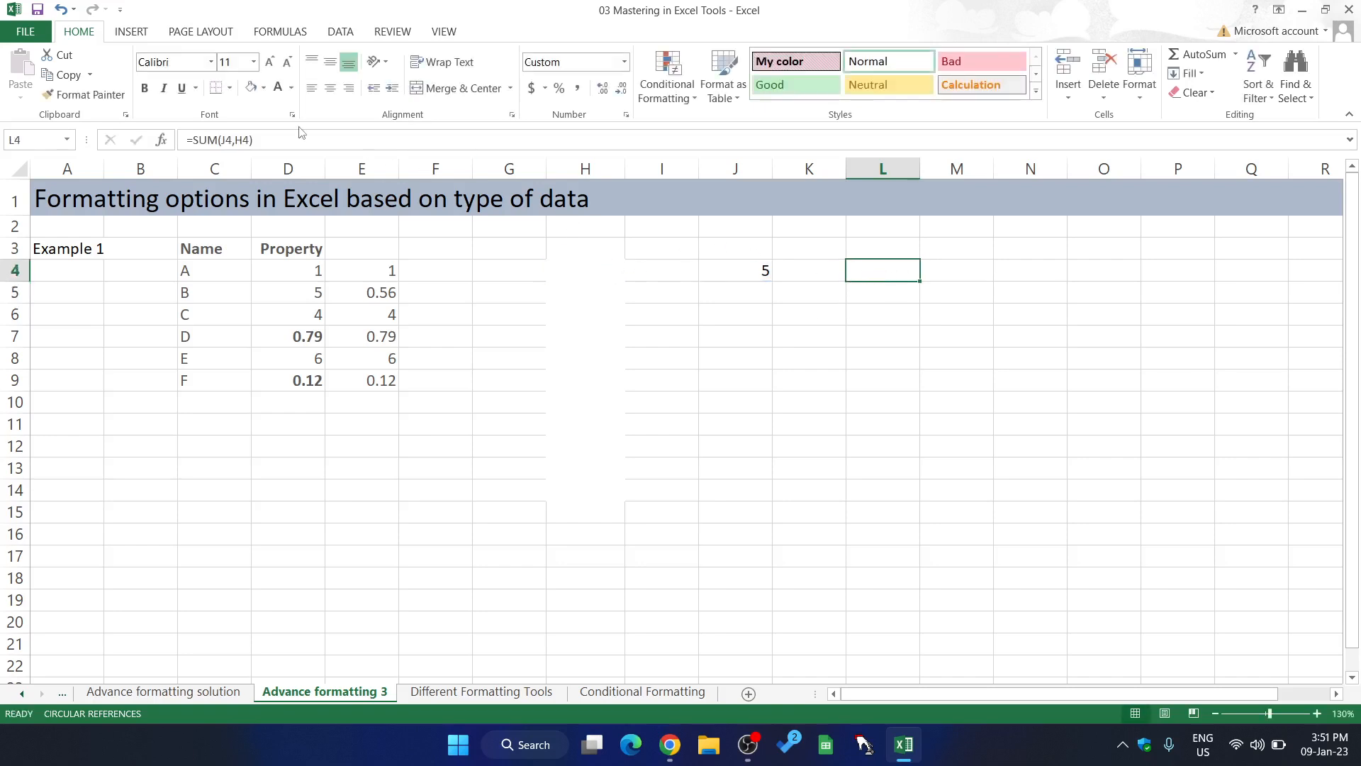
left_click(291, 89)
left_click(287, 110)
left_click(291, 89)
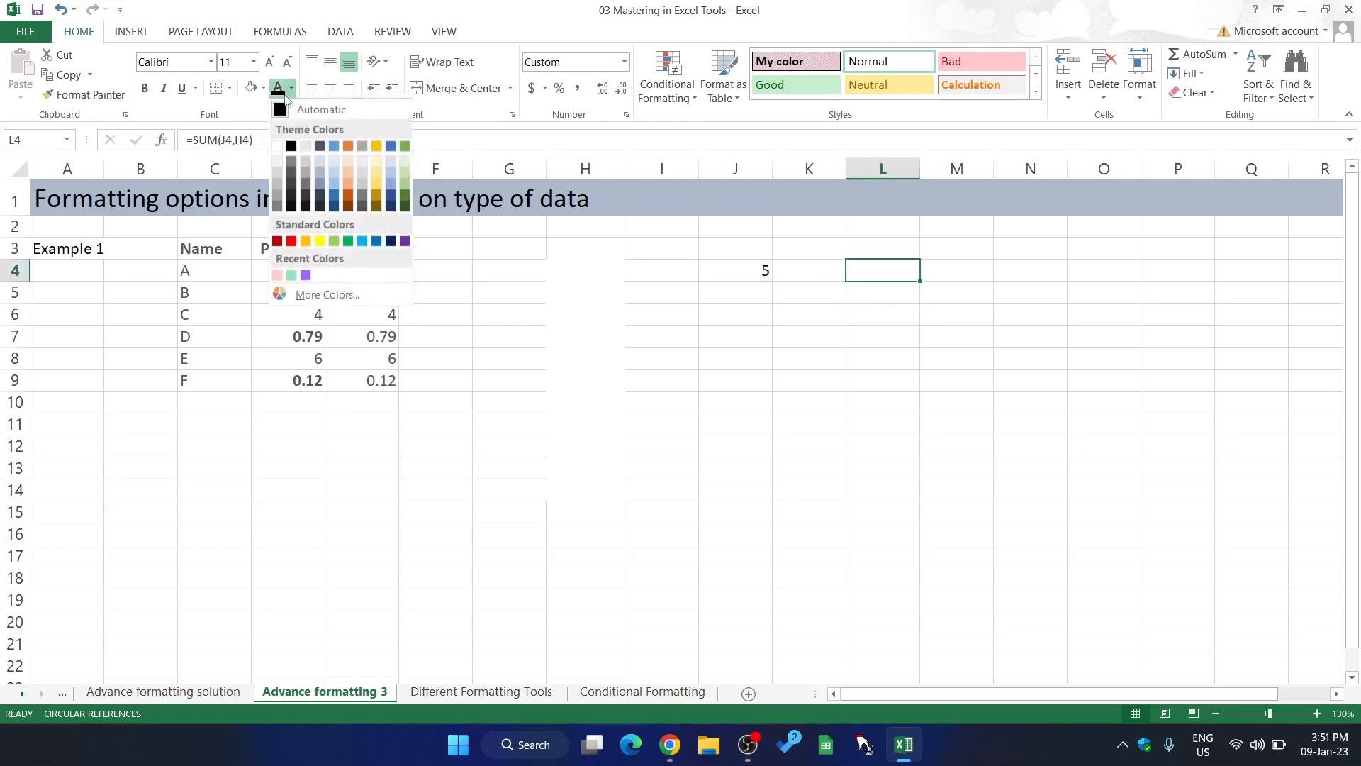
left_click(276, 109)
left_click(881, 312)
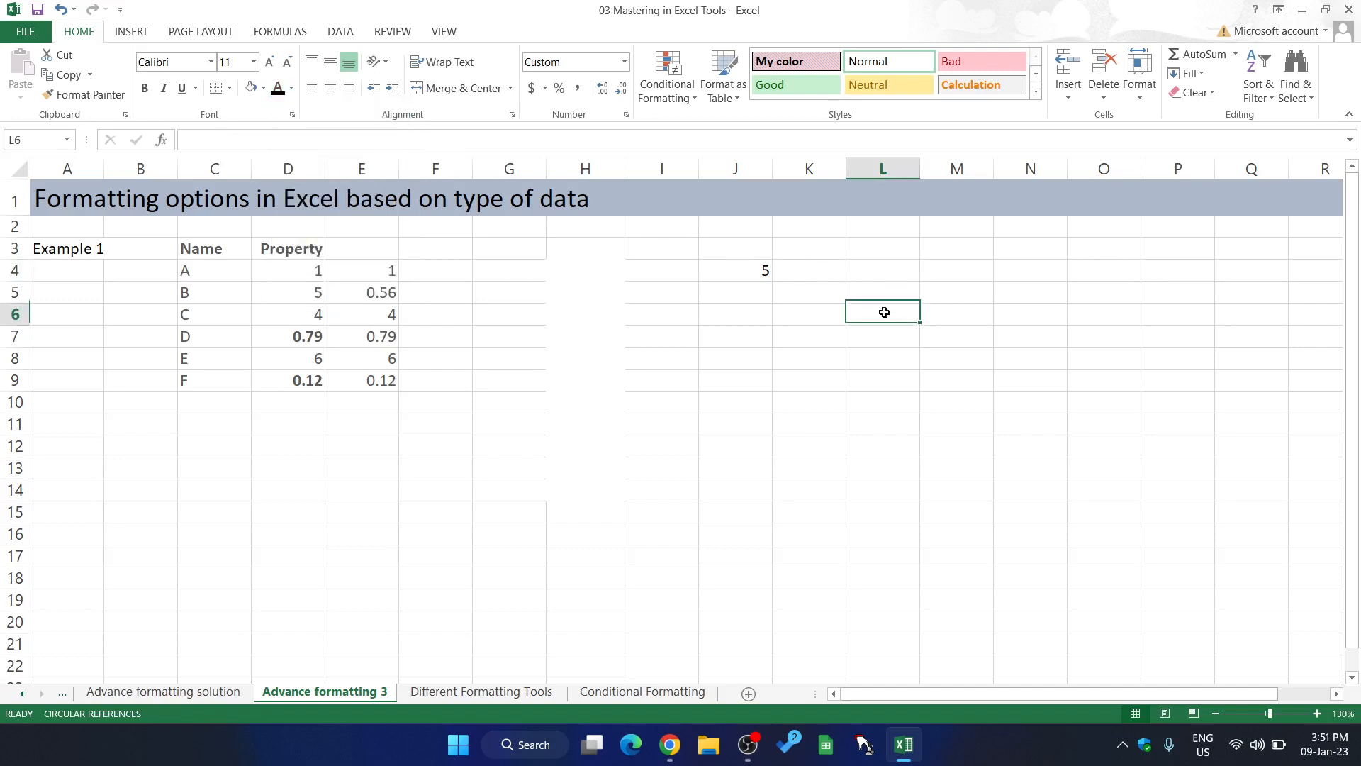
Change the number format of cell L4 from the custom format to General
left_click(875, 273)
left_click(876, 294)
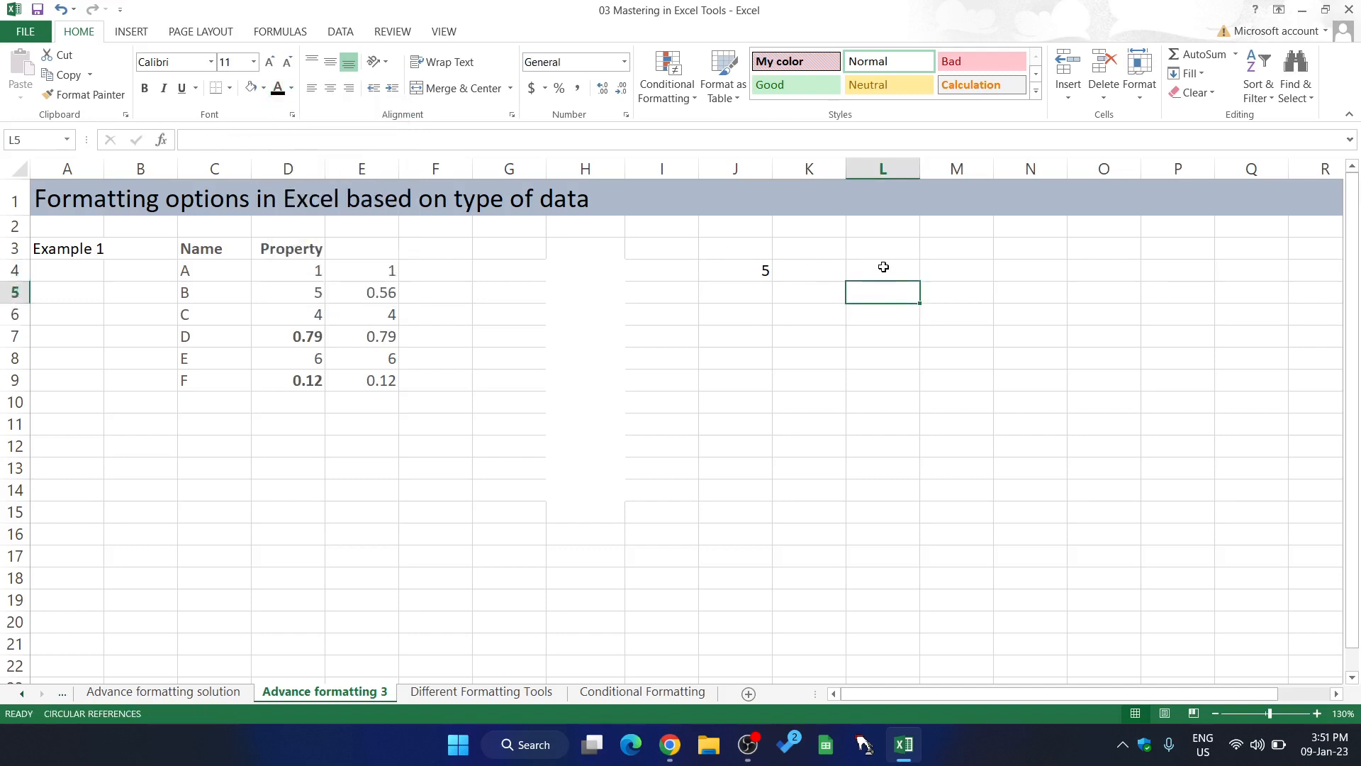
left_click(883, 267)
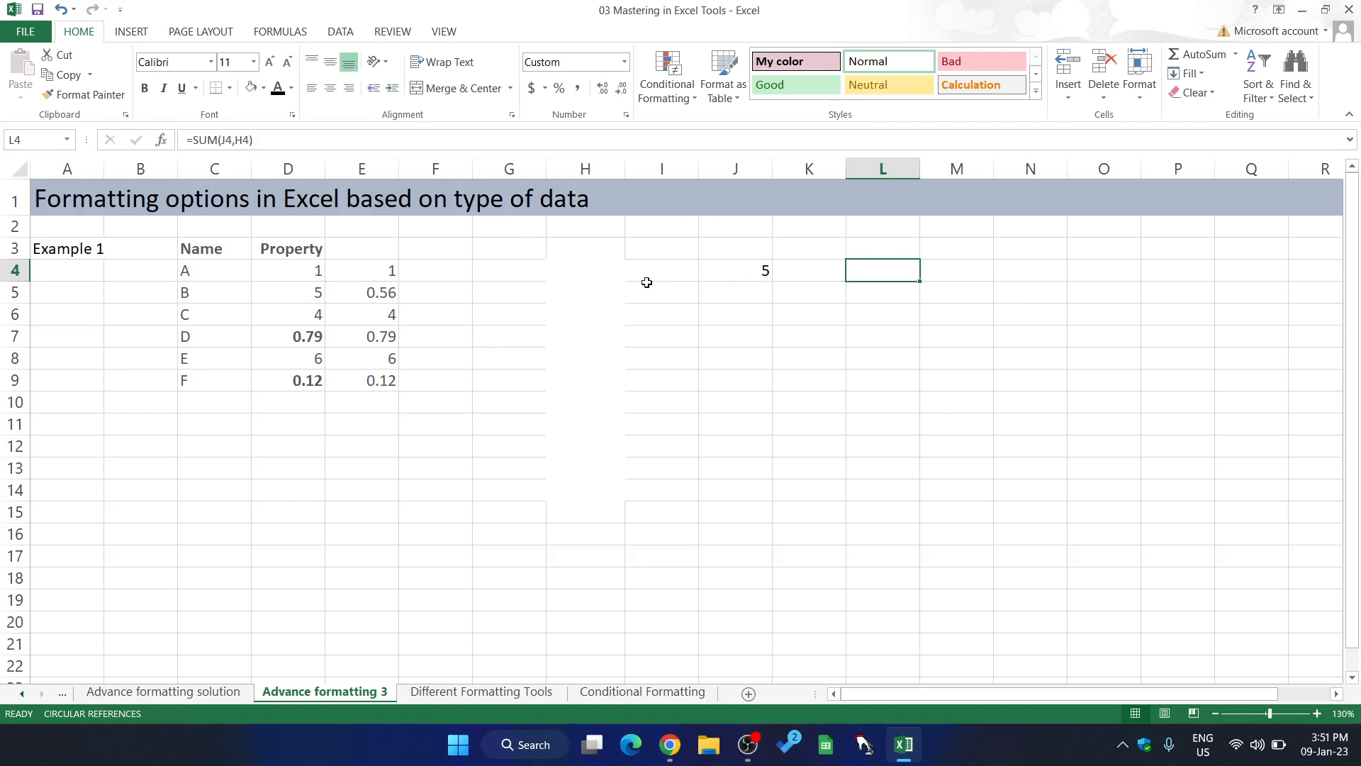
left_click(612, 279)
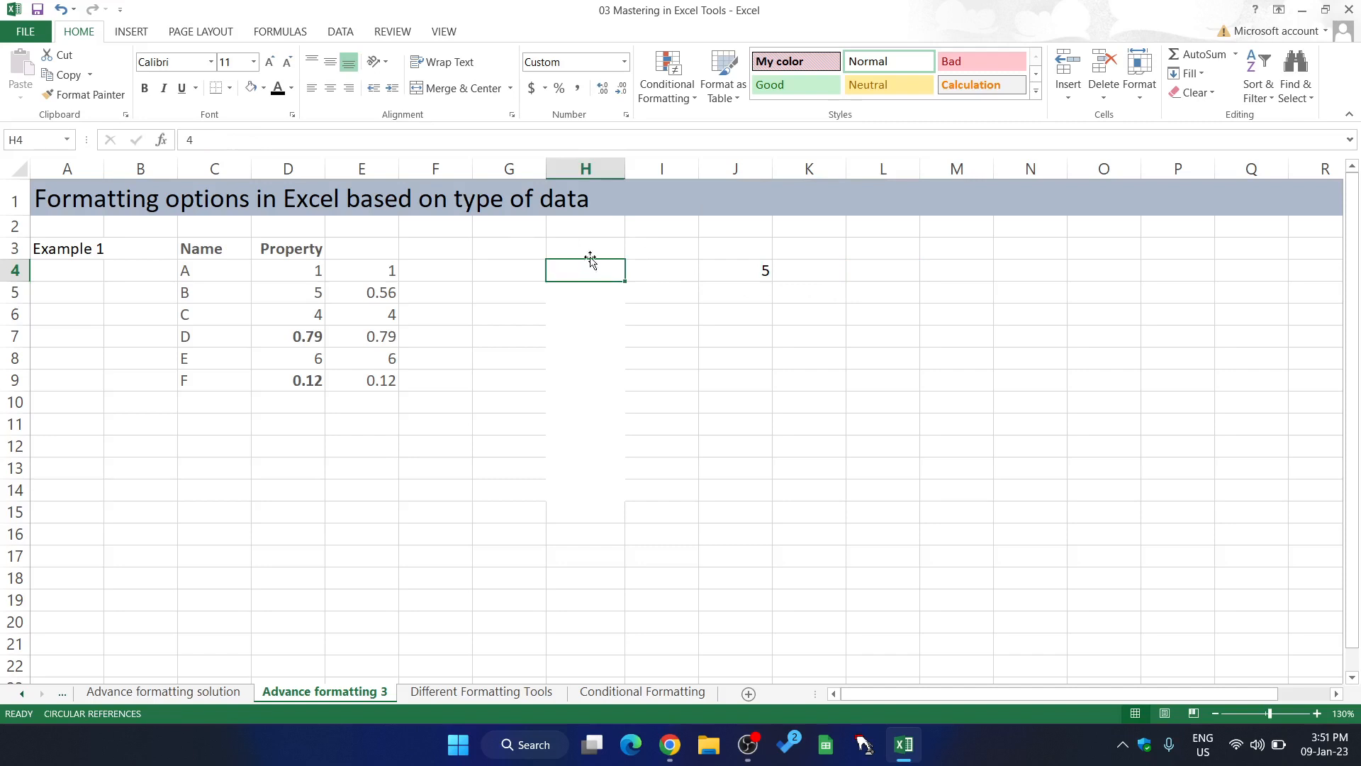
left_click(831, 280)
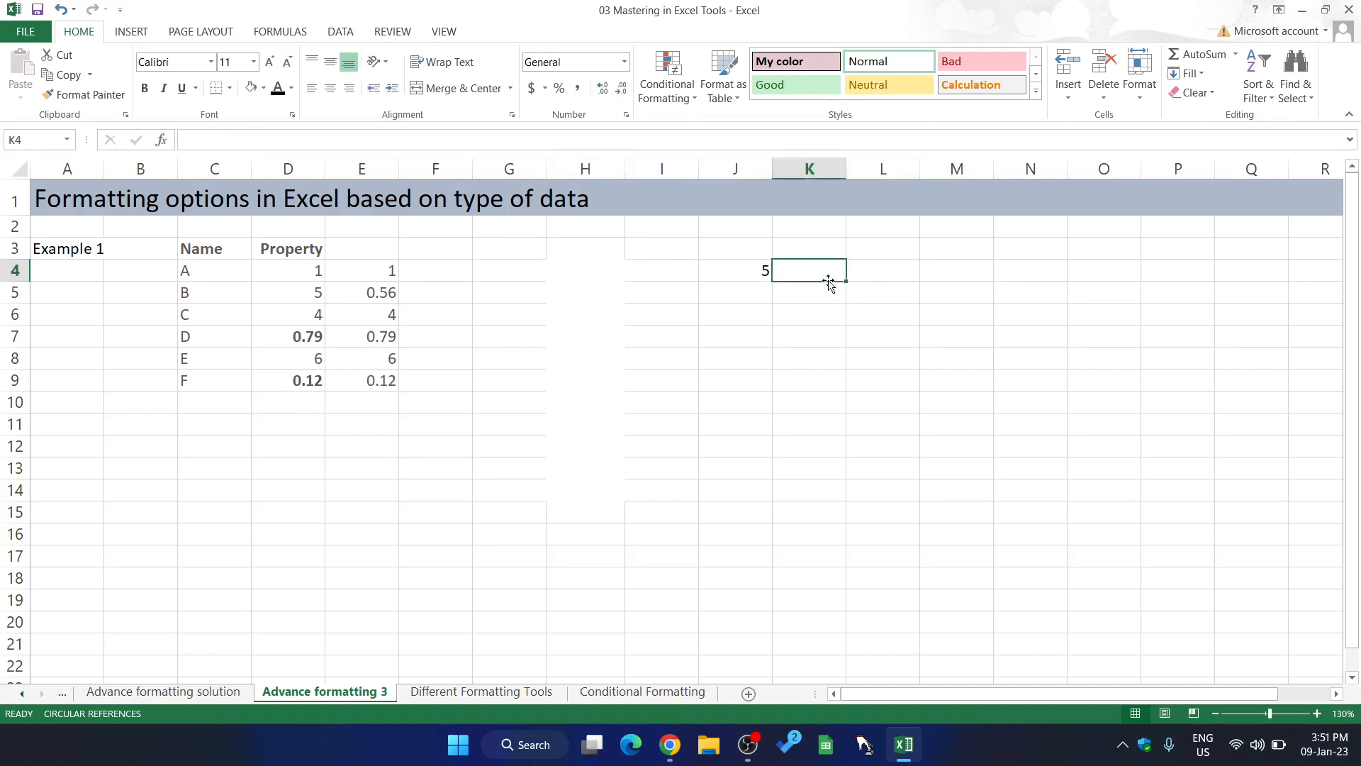
left_click(881, 272)
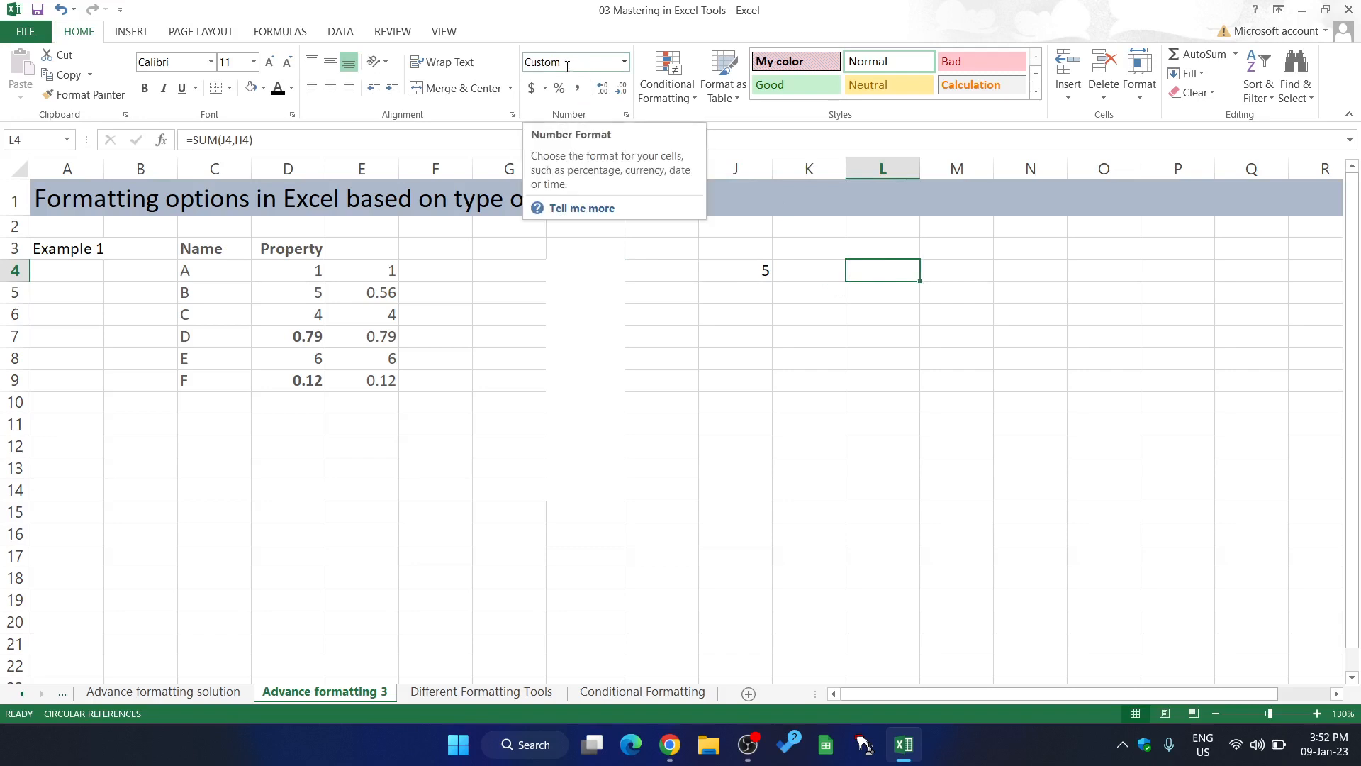
left_click(625, 63)
left_click(578, 92)
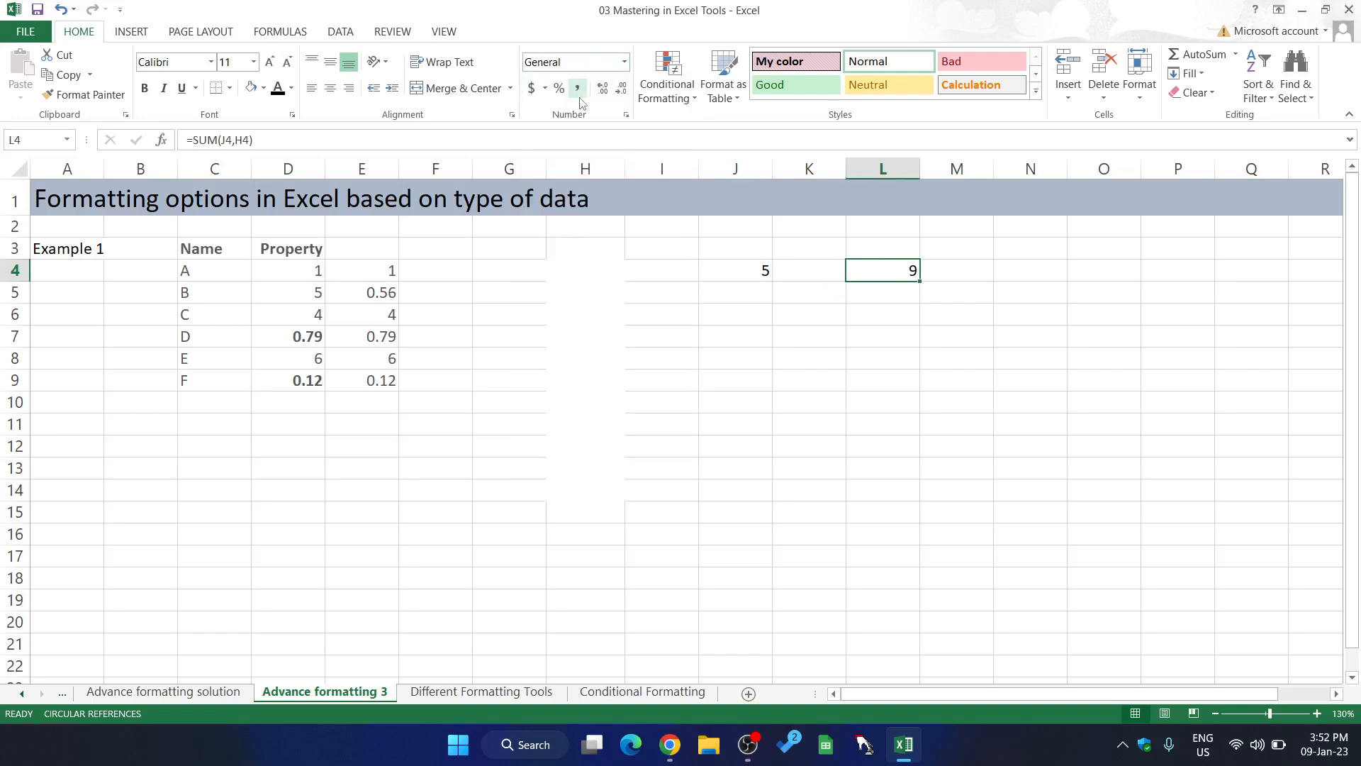
left_click(959, 283)
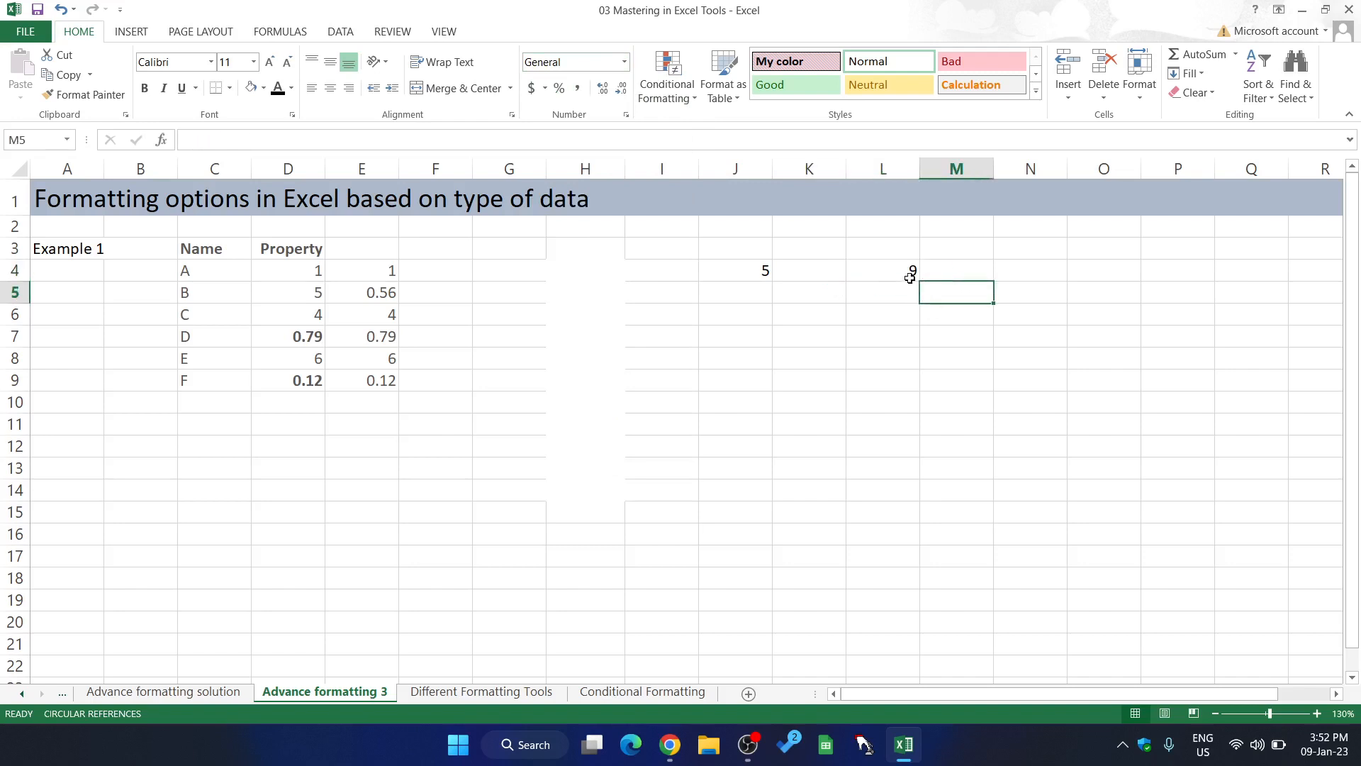
left_click(933, 269)
left_click(932, 291)
left_click(943, 315)
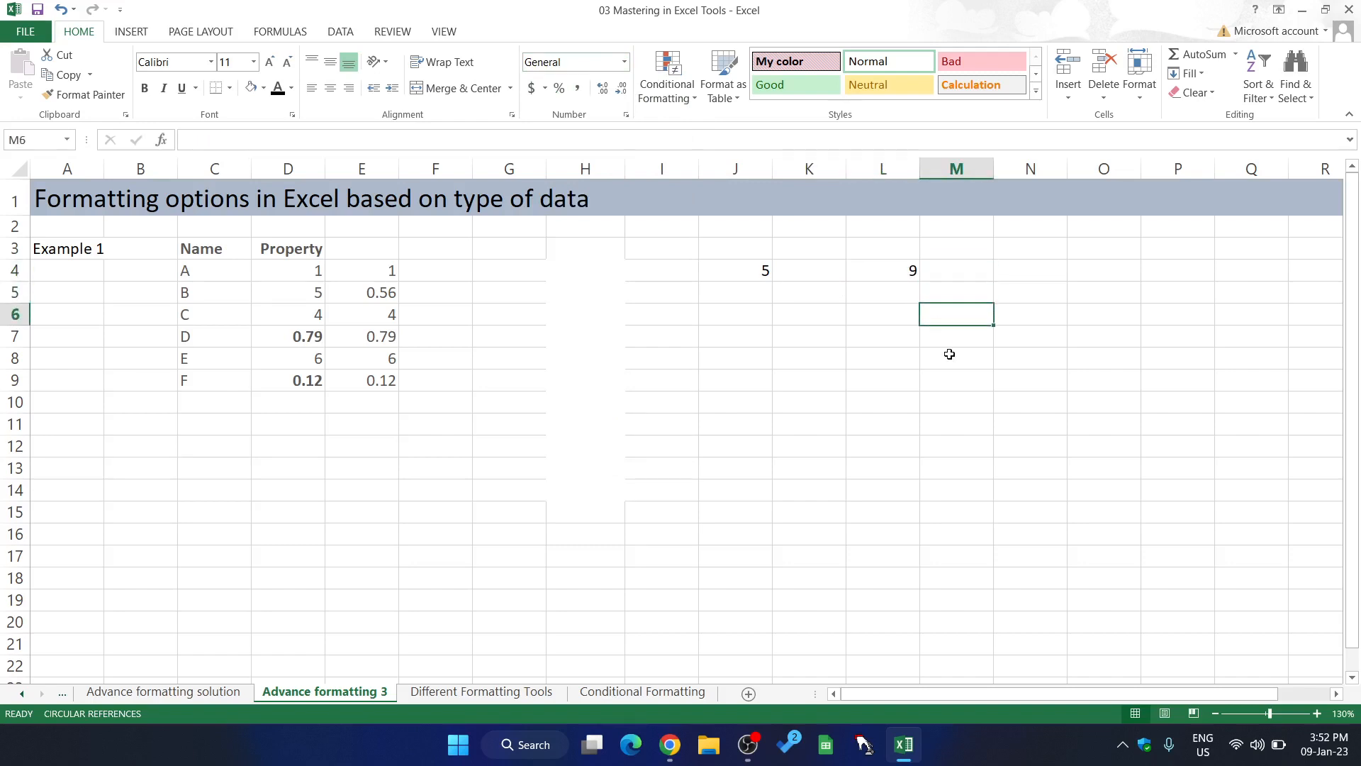
Set J4 to 4 and check the SUM formula in L4 against the hidden cell H4
left_click(870, 279)
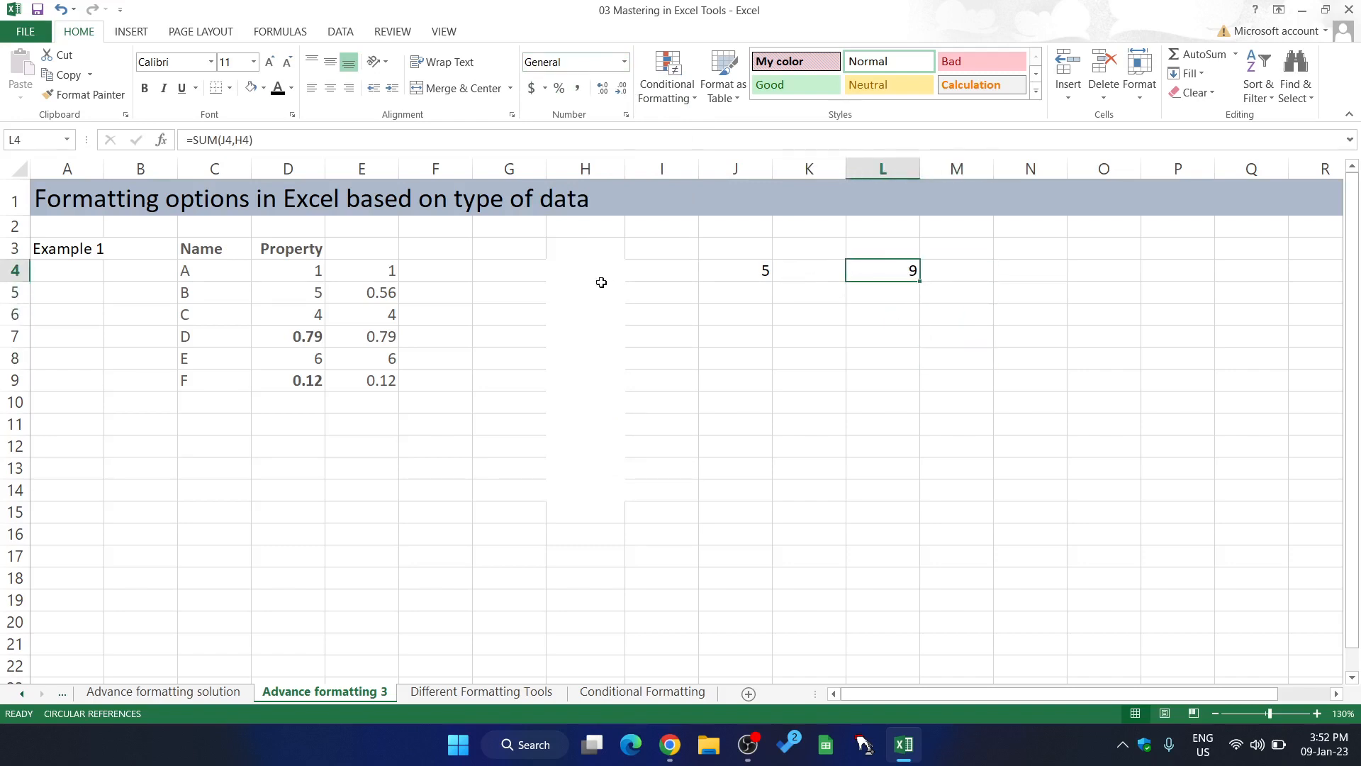
left_click(576, 277)
left_click(912, 273)
left_click(732, 272)
type("4")
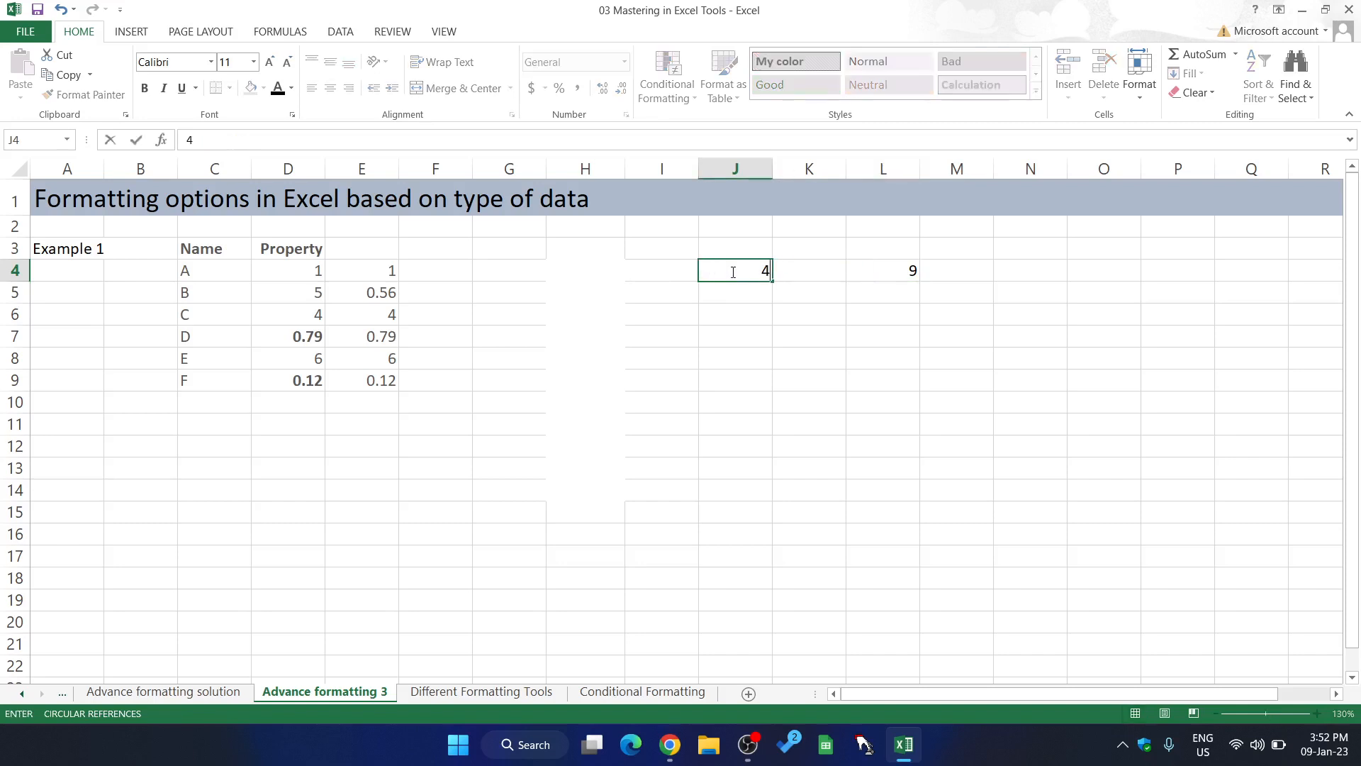
key("Return")
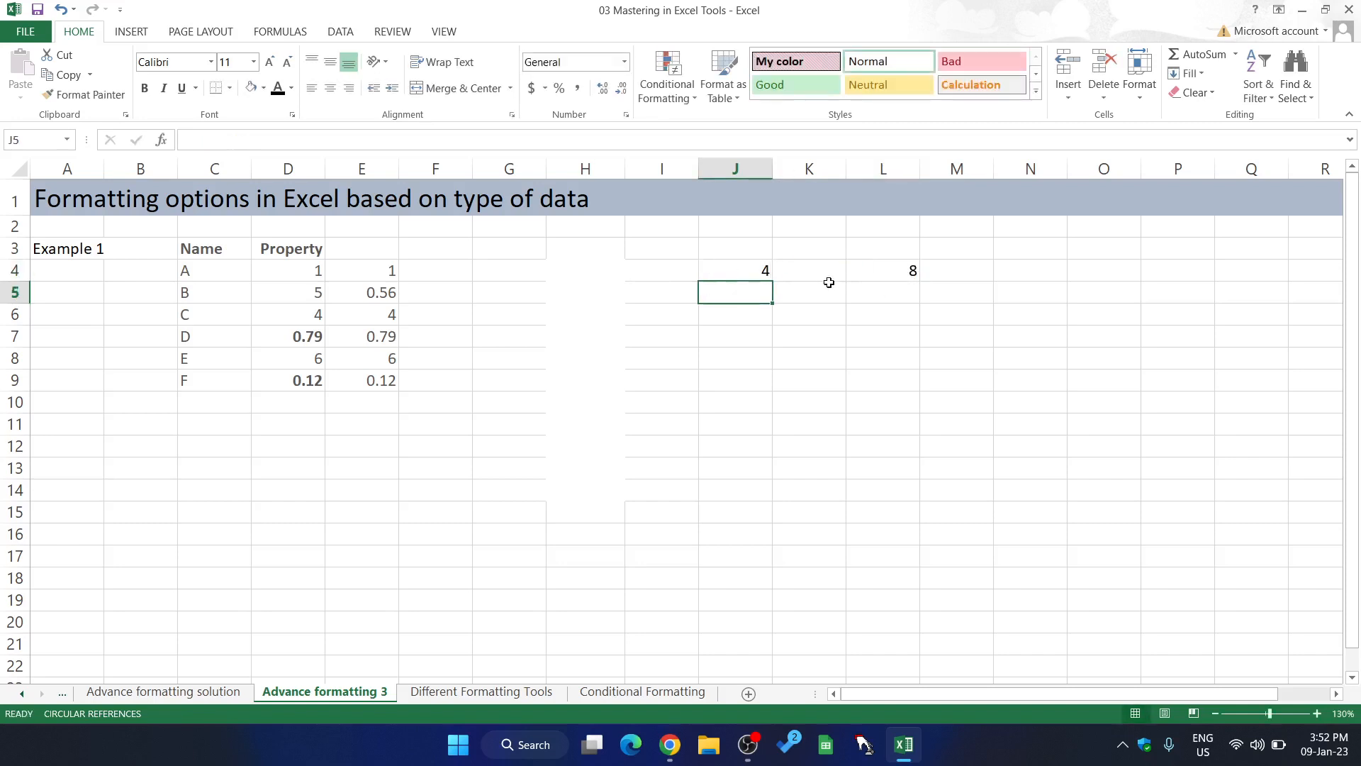
left_click(618, 269)
left_click(751, 278)
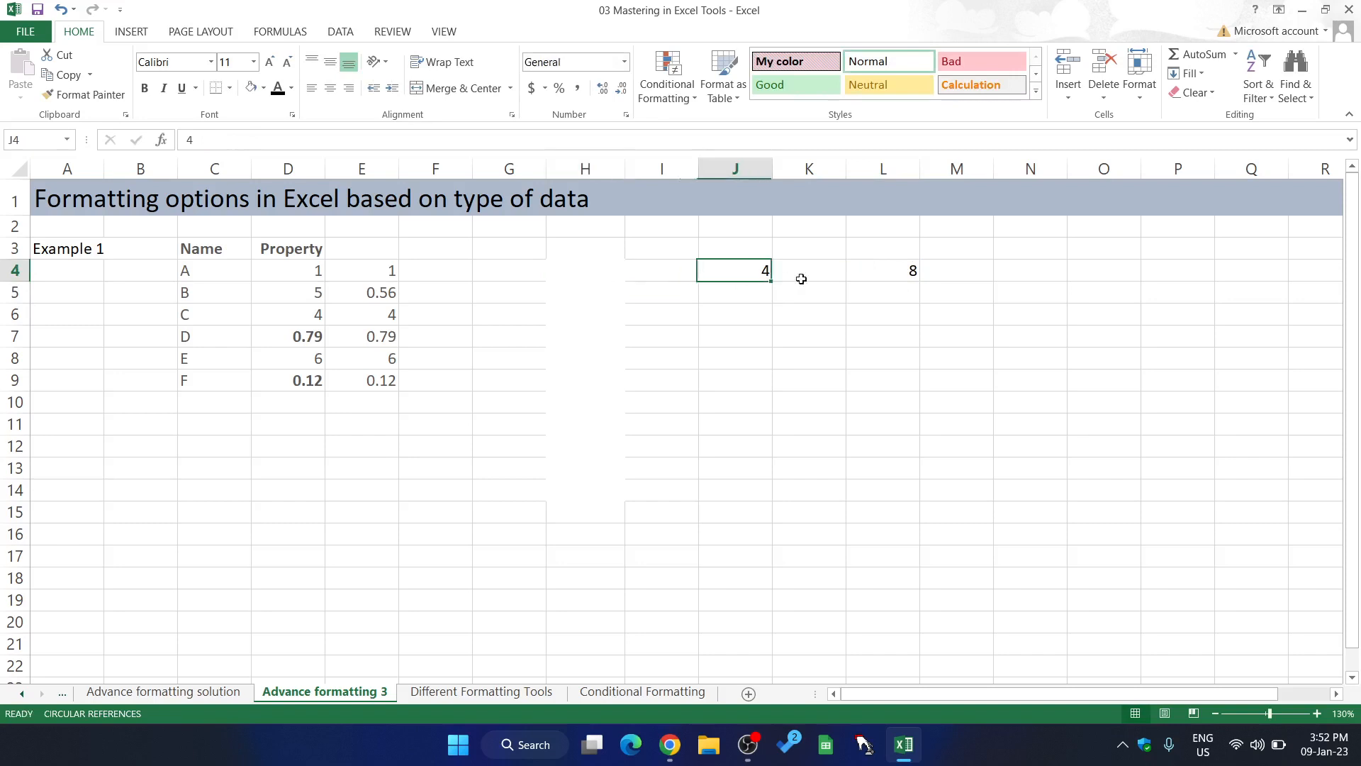
left_click(862, 271)
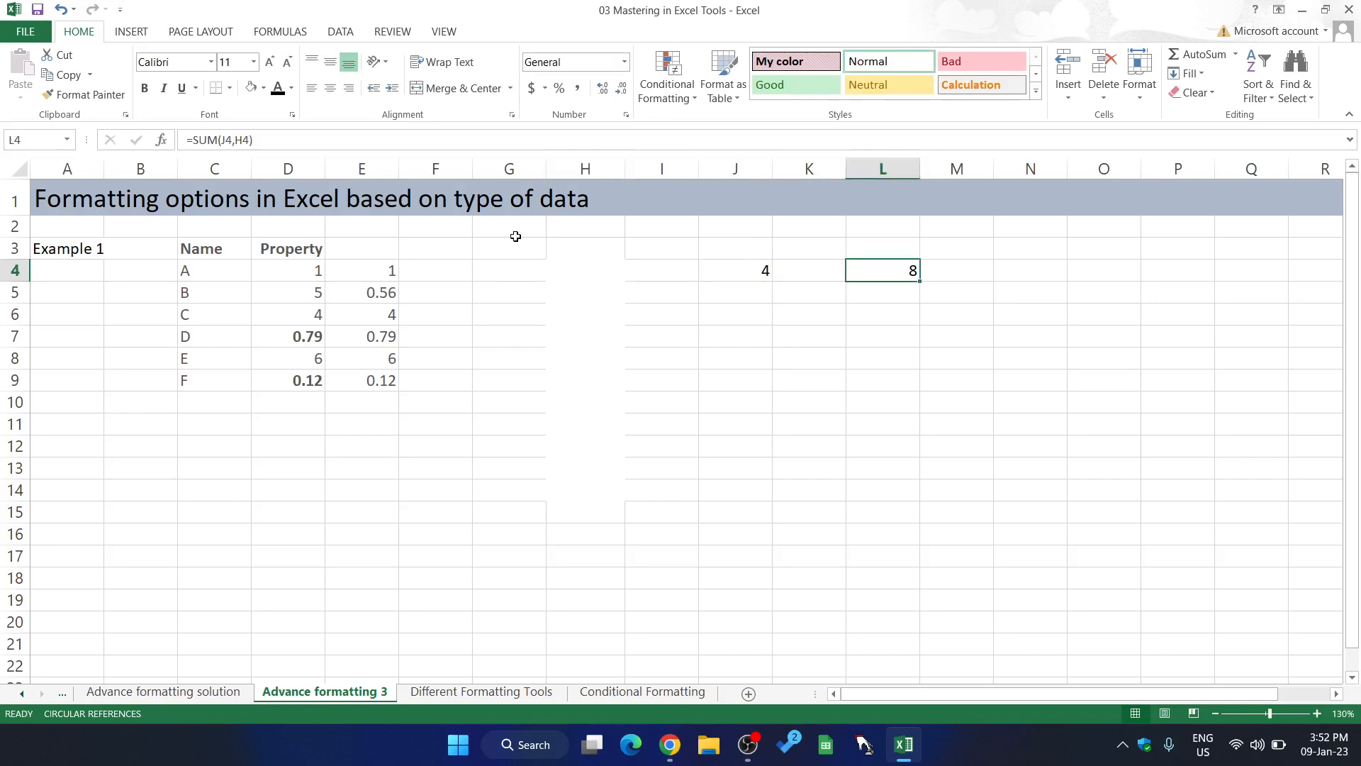
mouse_move(515, 236)
left_mouse_down()
mouse_move(610, 411)
mouse_move(667, 468)
left_mouse_up()
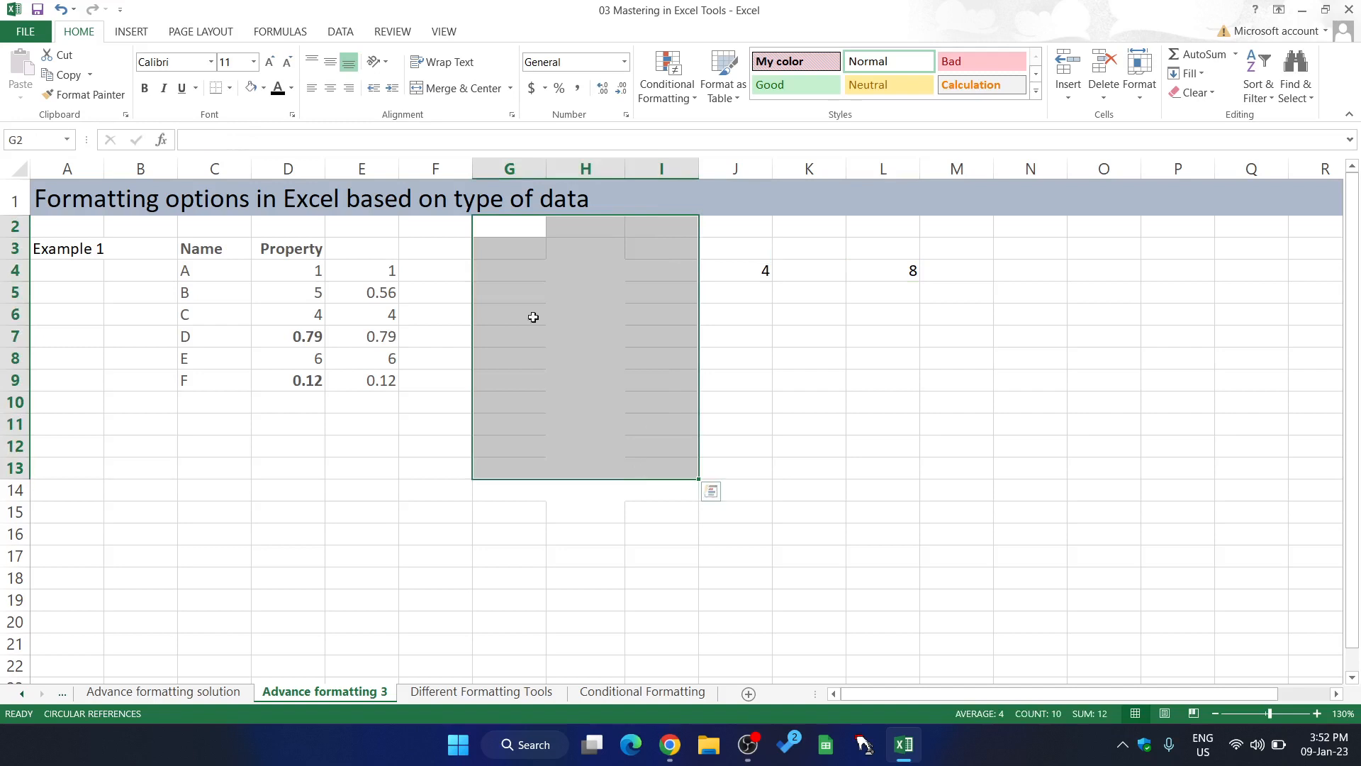
left_click(263, 88)
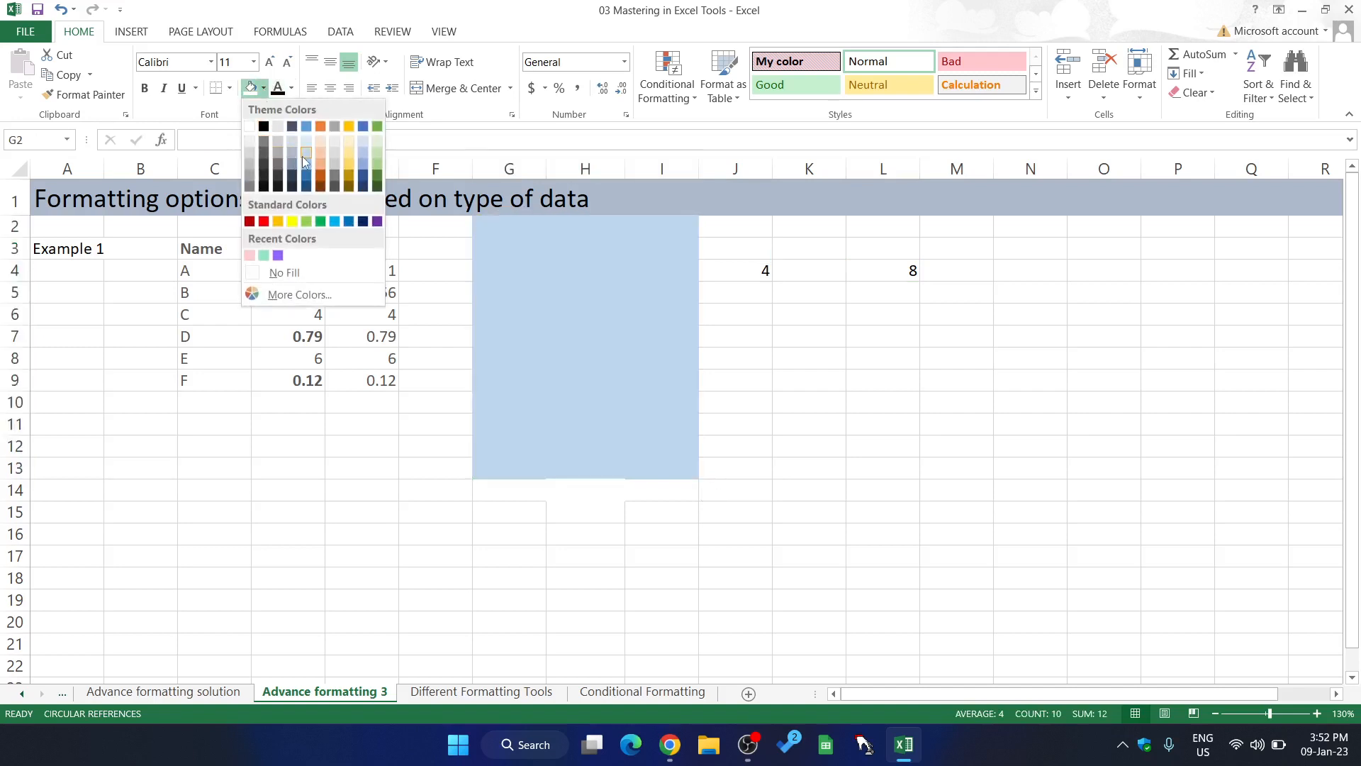
left_click(752, 377)
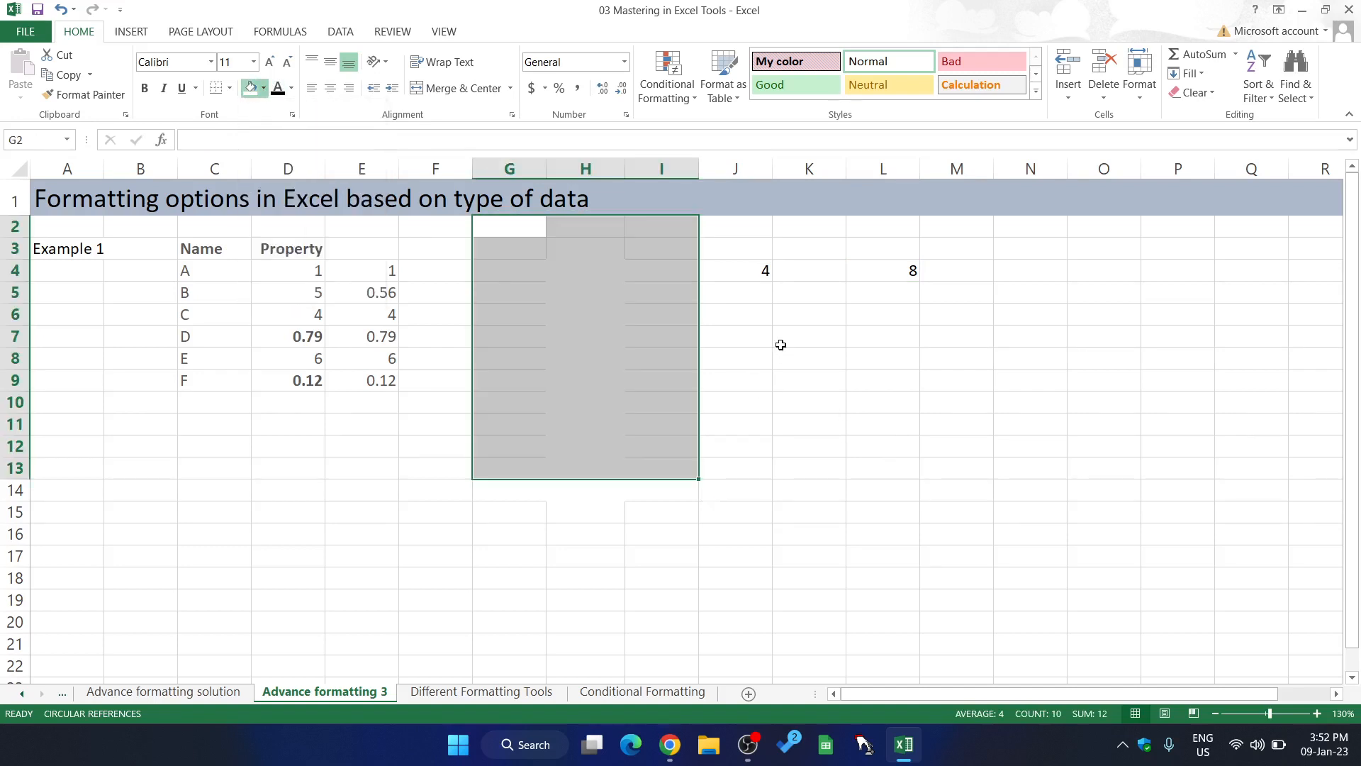
left_click(860, 420)
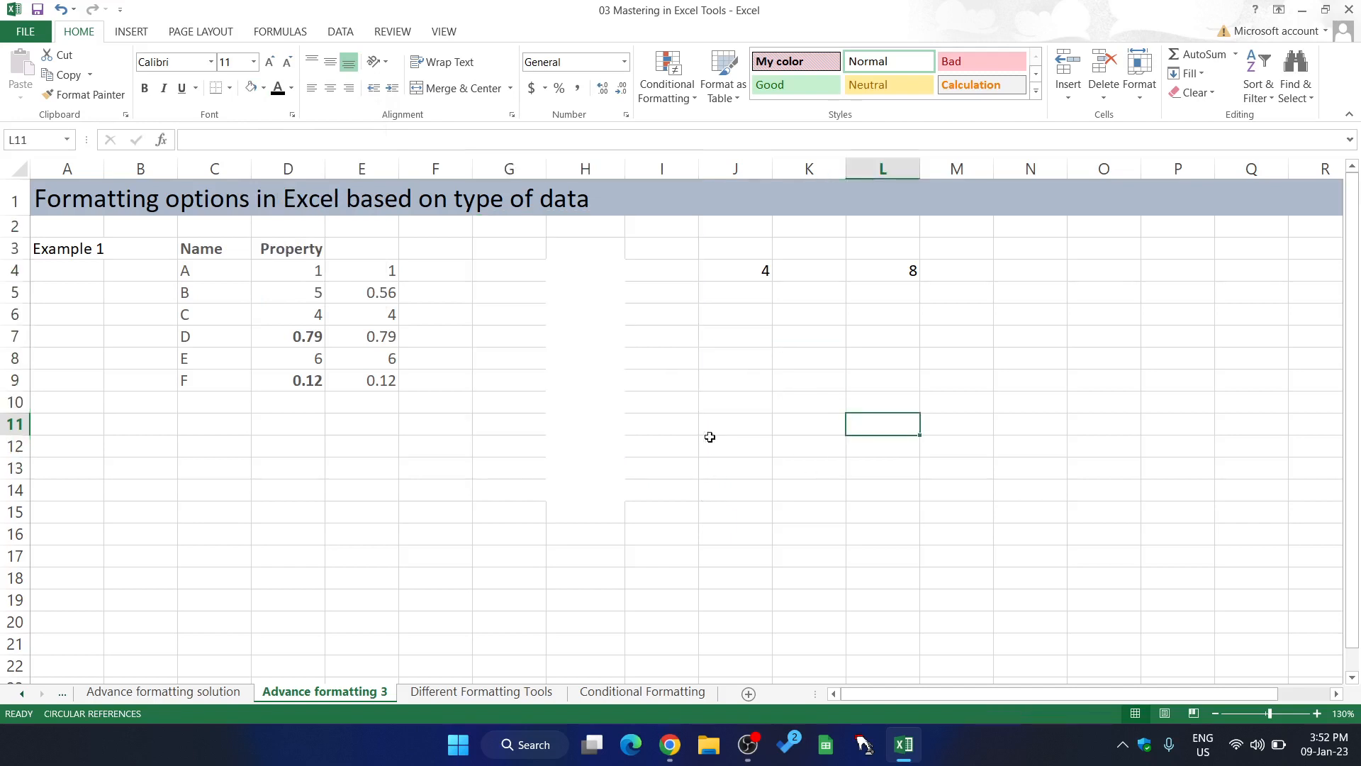